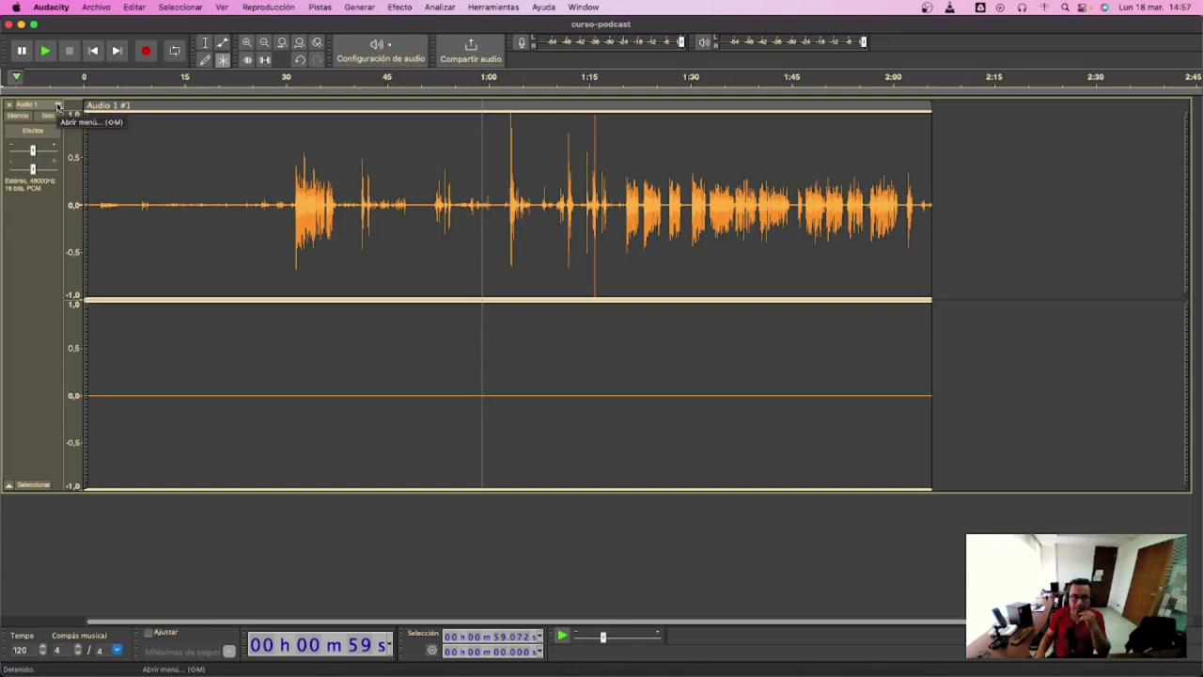
# Split the stereo track into two mono tracks and remove the empty lower one.
pyautogui.click(57, 107)
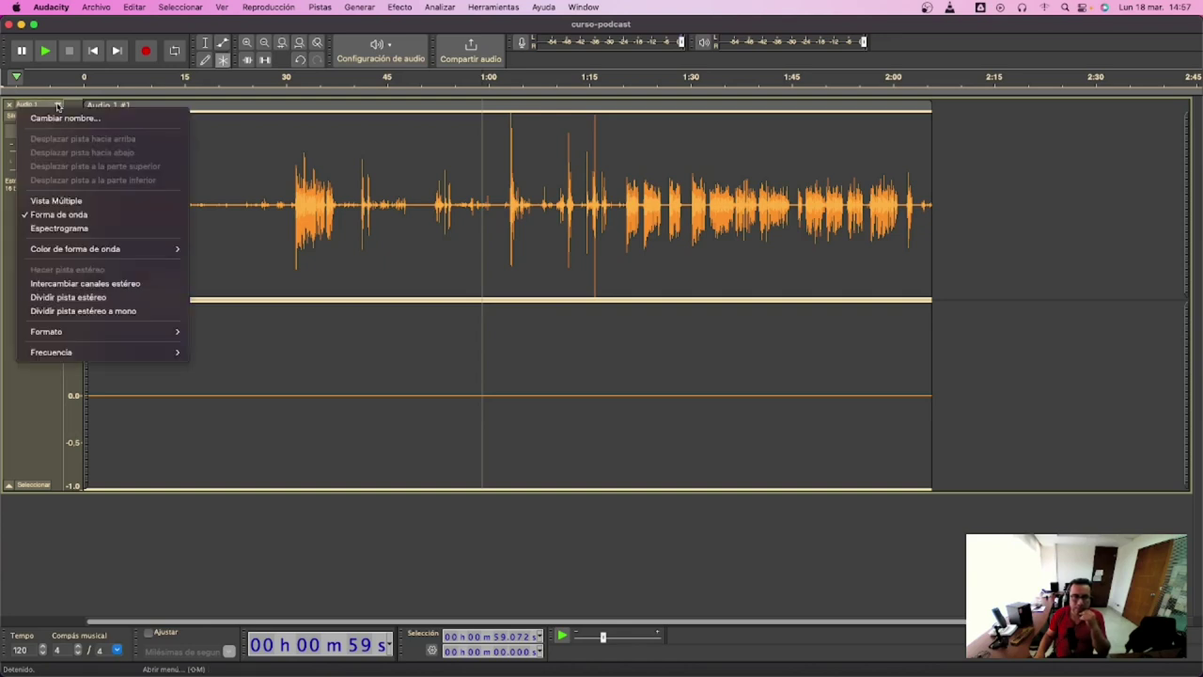
pyautogui.click(139, 311)
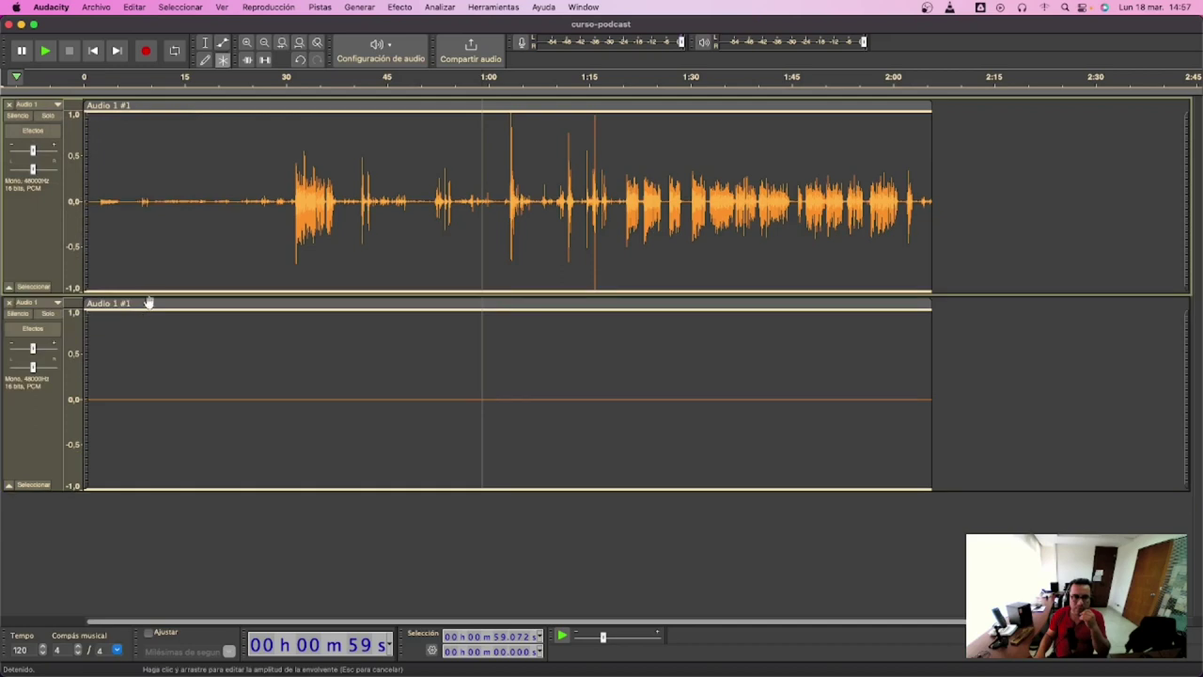
pyautogui.moveTo(348, 302); pyautogui.dragTo(500, 305)
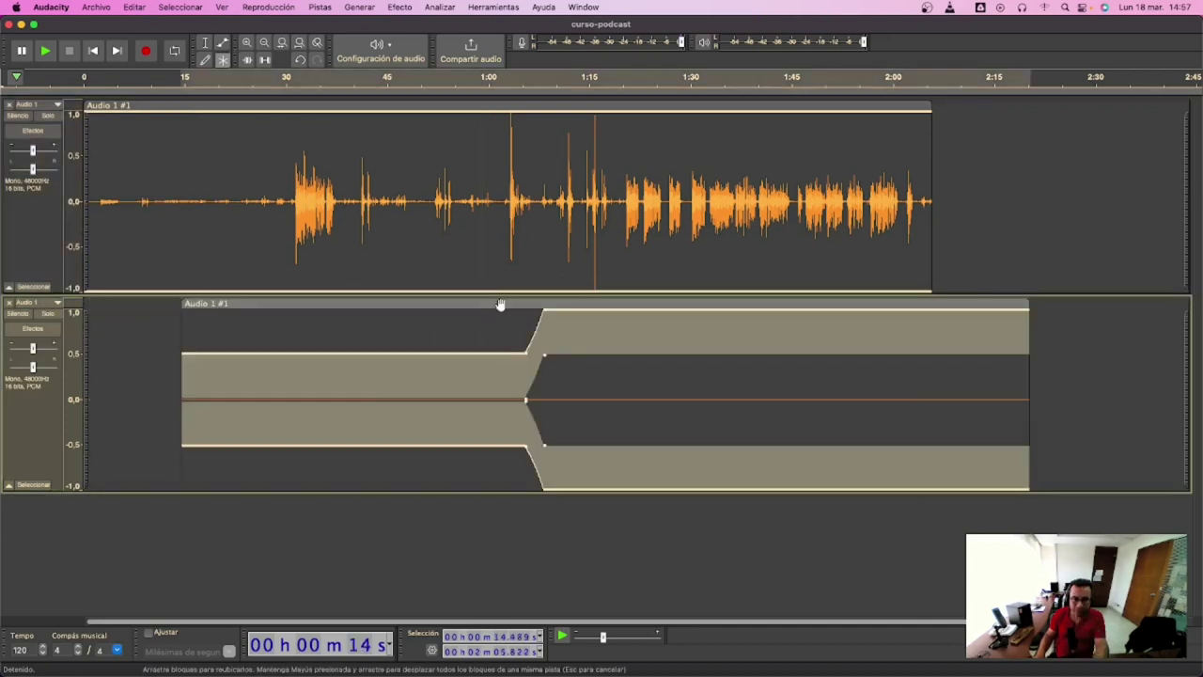
pyautogui.press('Delete')
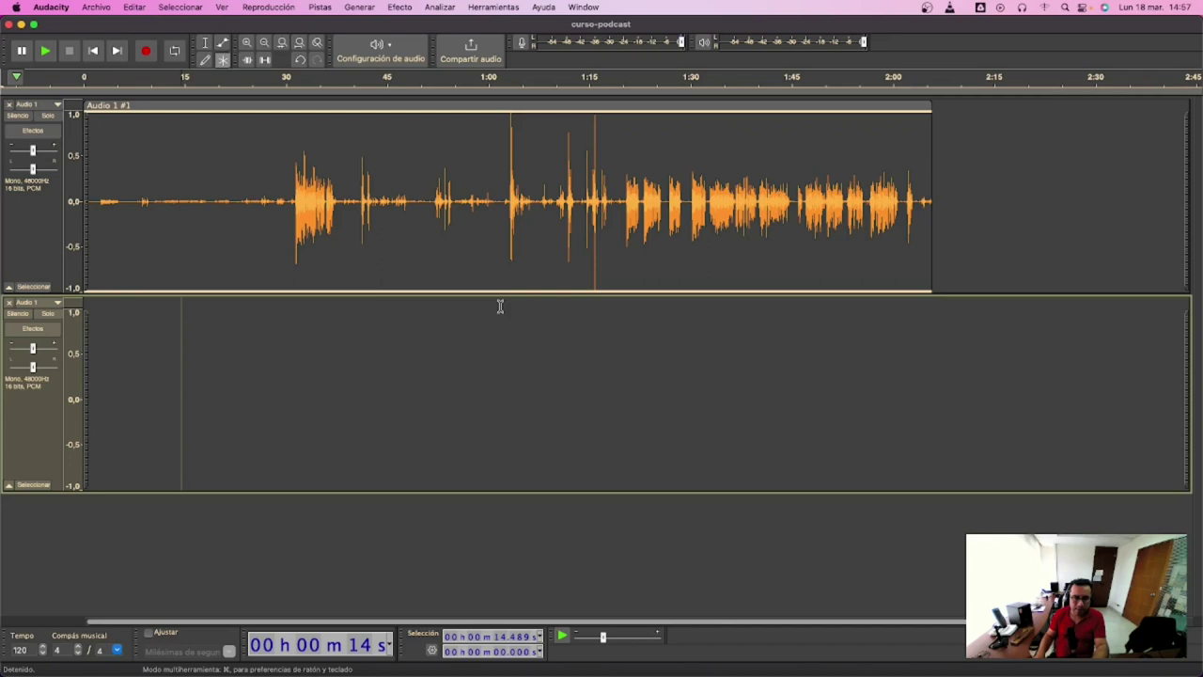
pyautogui.click(10, 303)
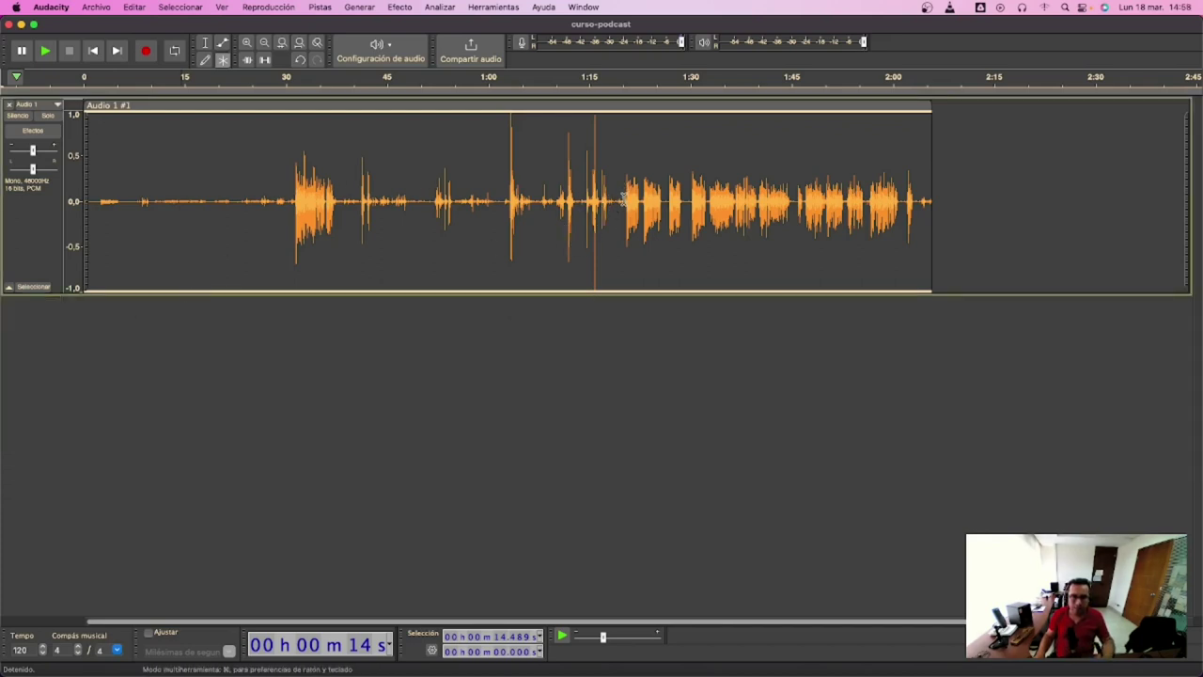
# Delete the start of the recording up to about 1 min 20 s and enlarge the track's height.
pyautogui.moveTo(622, 197); pyautogui.dragTo(83, 193)
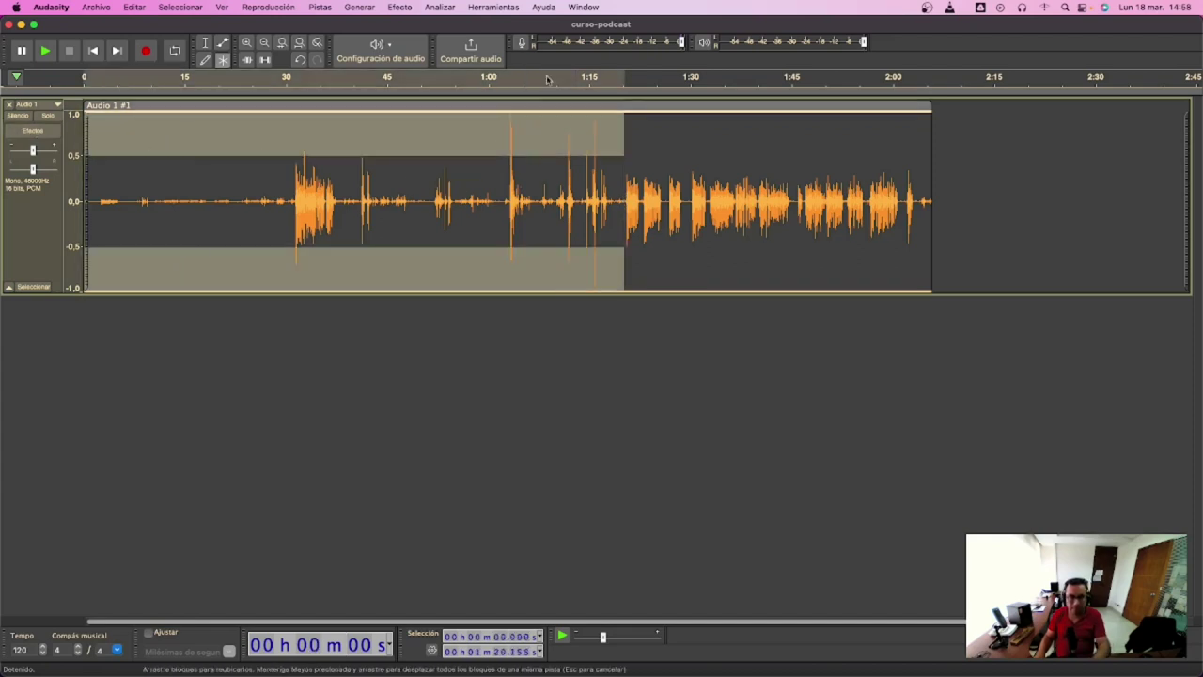
pyautogui.press('Delete')
pyautogui.moveTo(443, 203); pyautogui.dragTo(83, 203)
pyautogui.moveTo(365, 296); pyautogui.dragTo(384, 492)
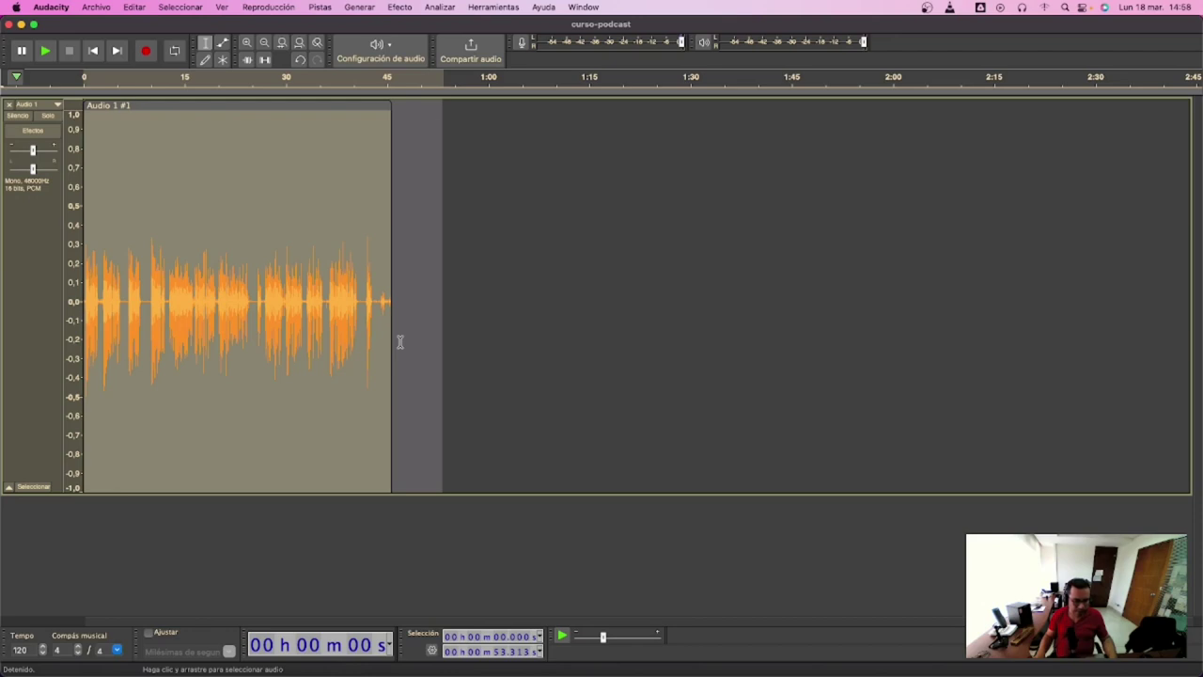
# Amplify the whole track by 6.042 dB to a new peak amplitude of 0.0 dB.
pyautogui.click(345, 305)
pyautogui.press('super+a')
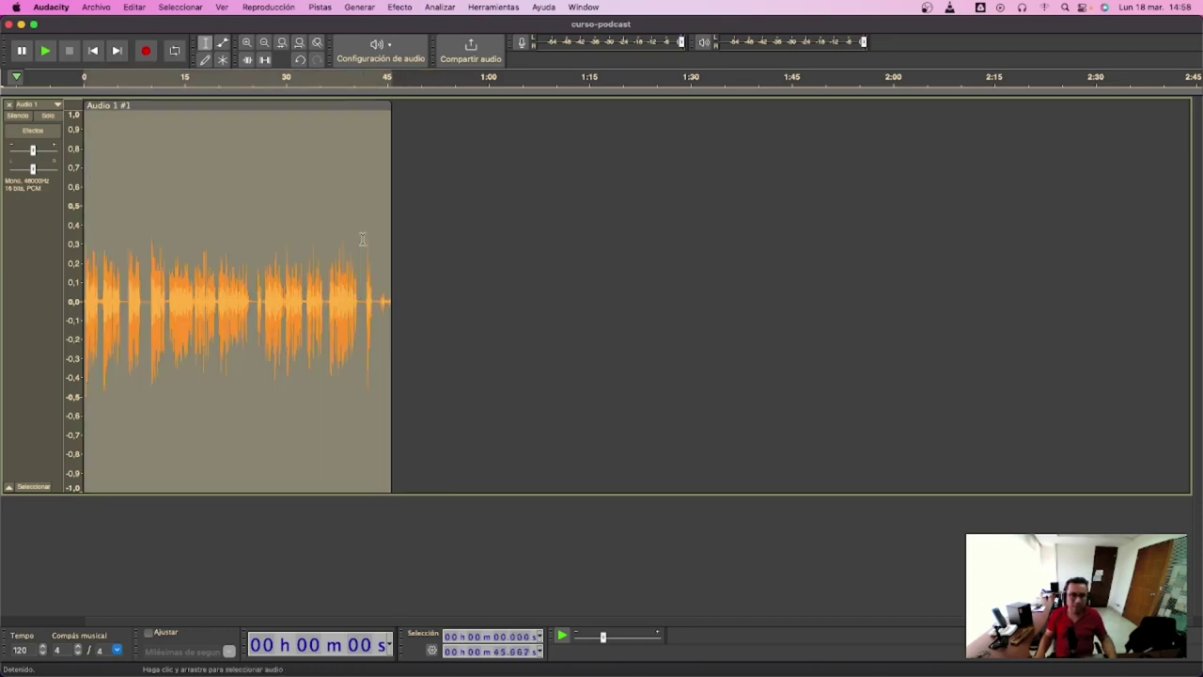
pyautogui.click(399, 9)
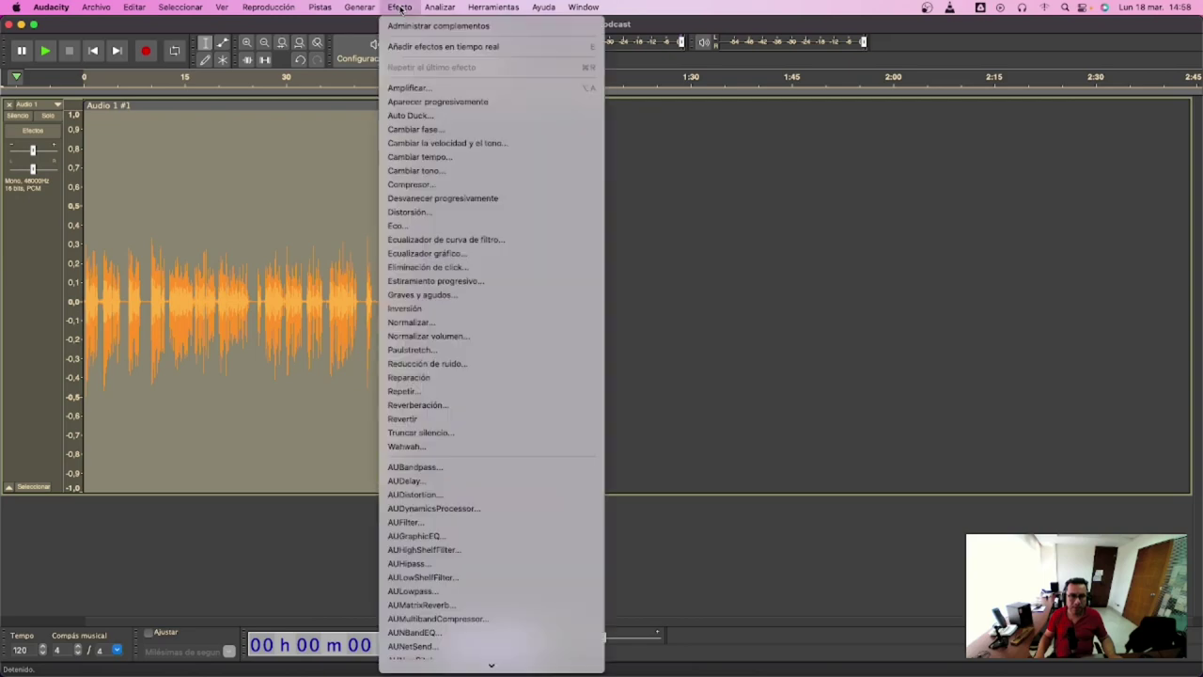
pyautogui.click(425, 88)
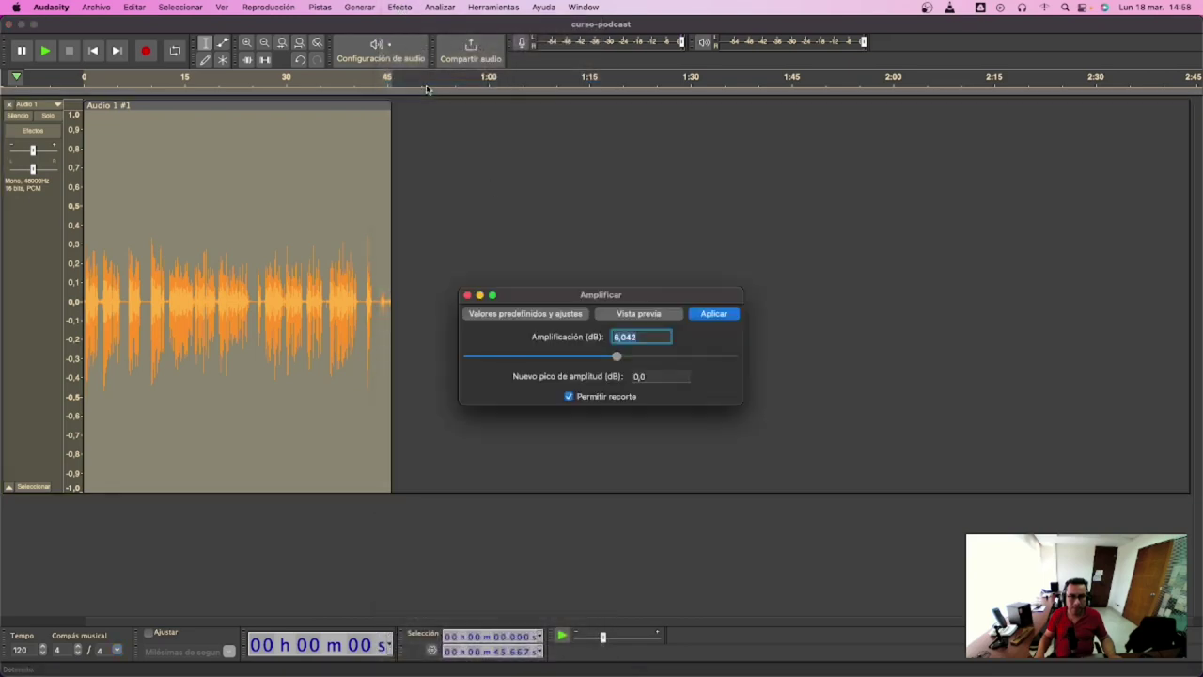
pyautogui.click(728, 315)
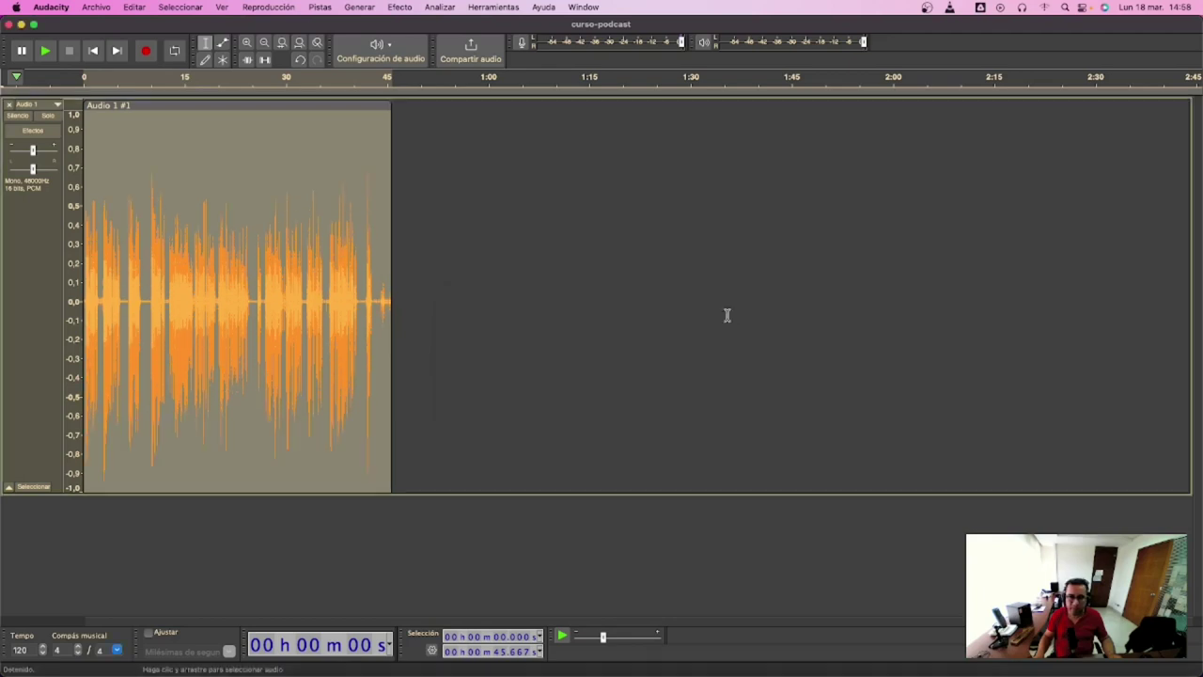
# Play the recording from the start, then delete its opening phrase, about 2.8 s long.
pyautogui.moveTo(437, 263); pyautogui.dragTo(1, 263)
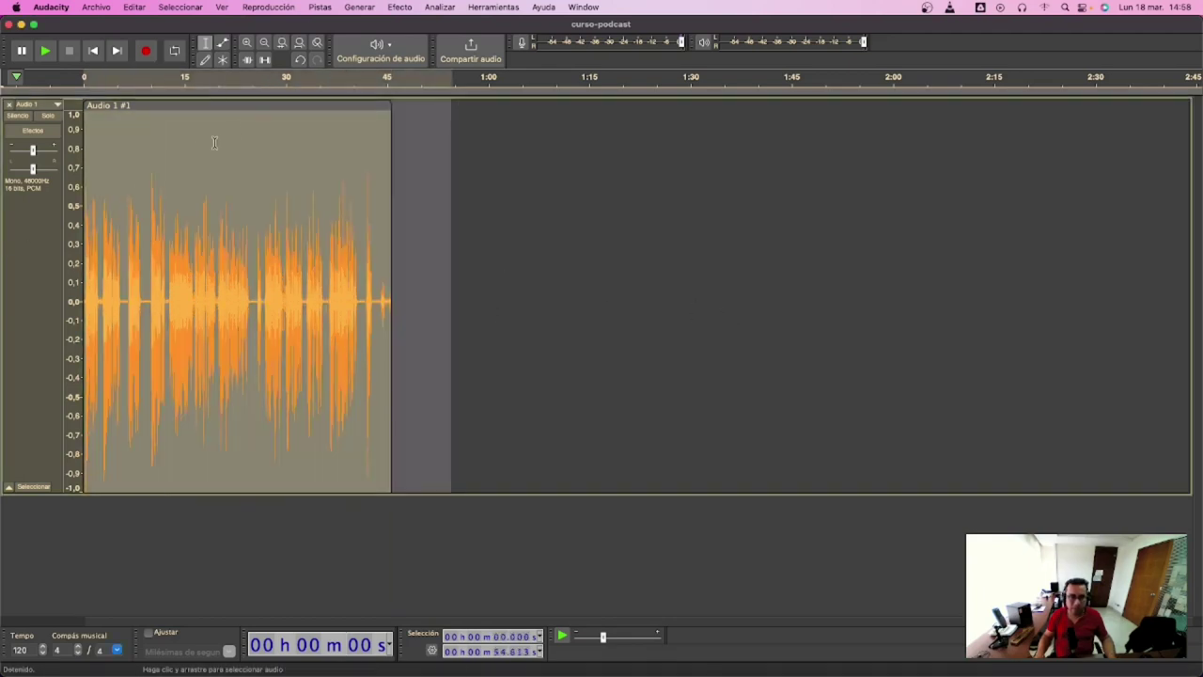
pyautogui.press('space')
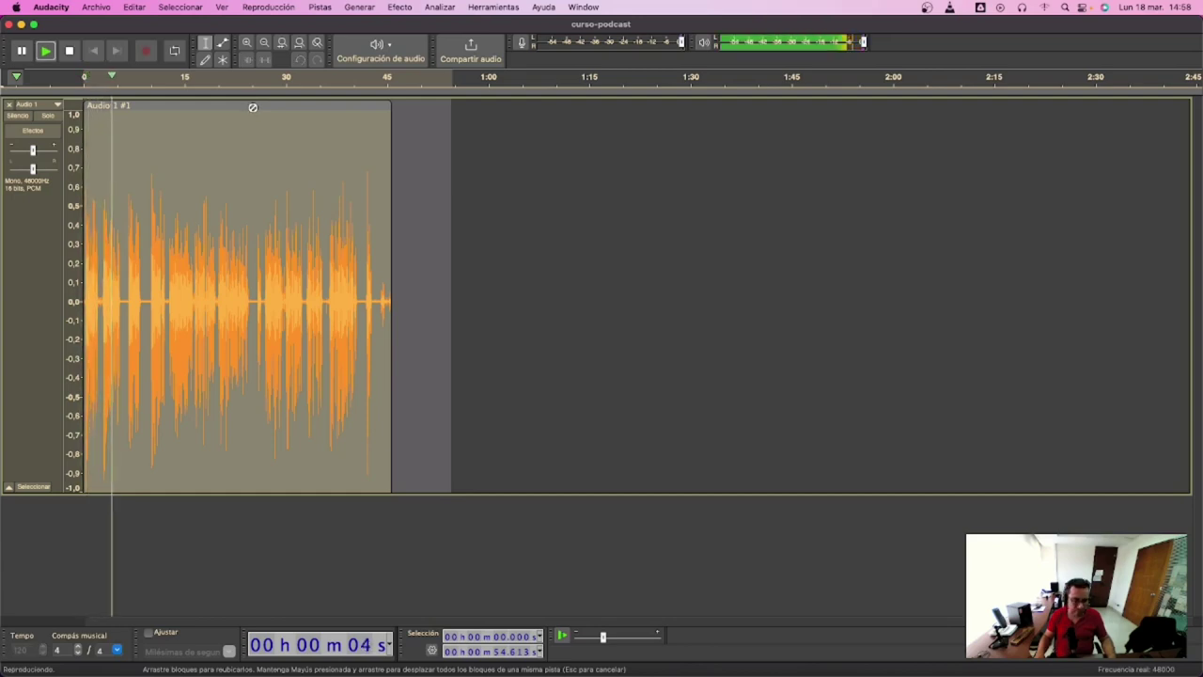
pyautogui.press('super+1')
pyautogui.press('super+1')
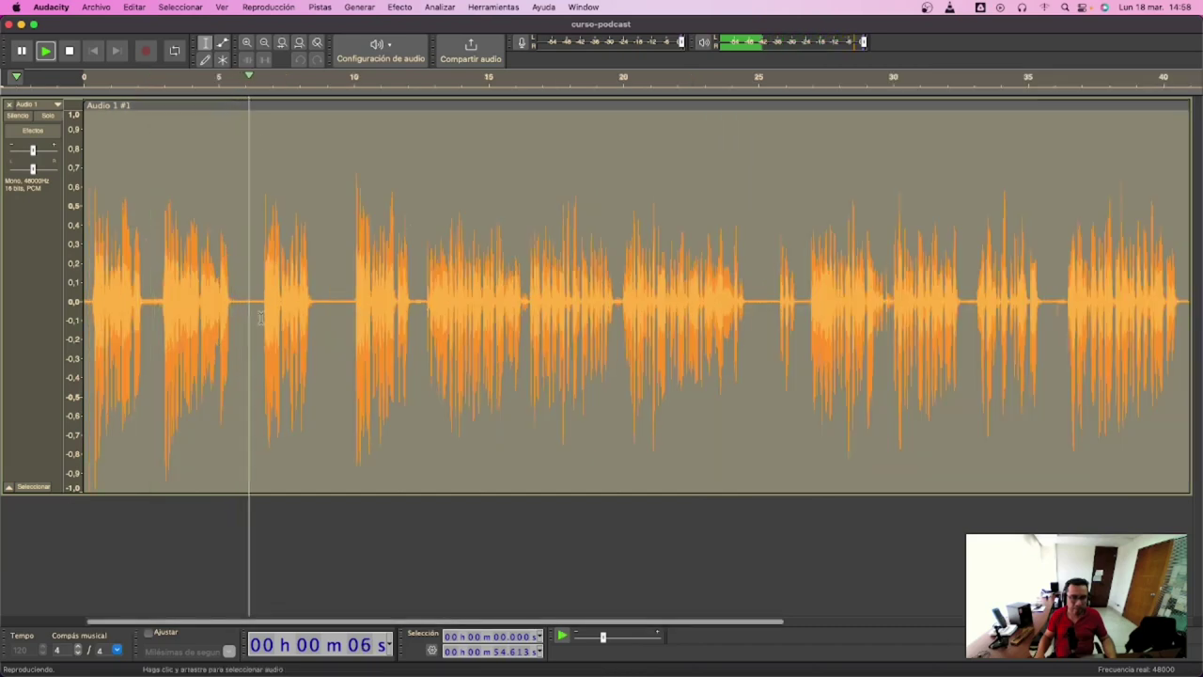
pyautogui.click(382, 282)
pyautogui.press('space')
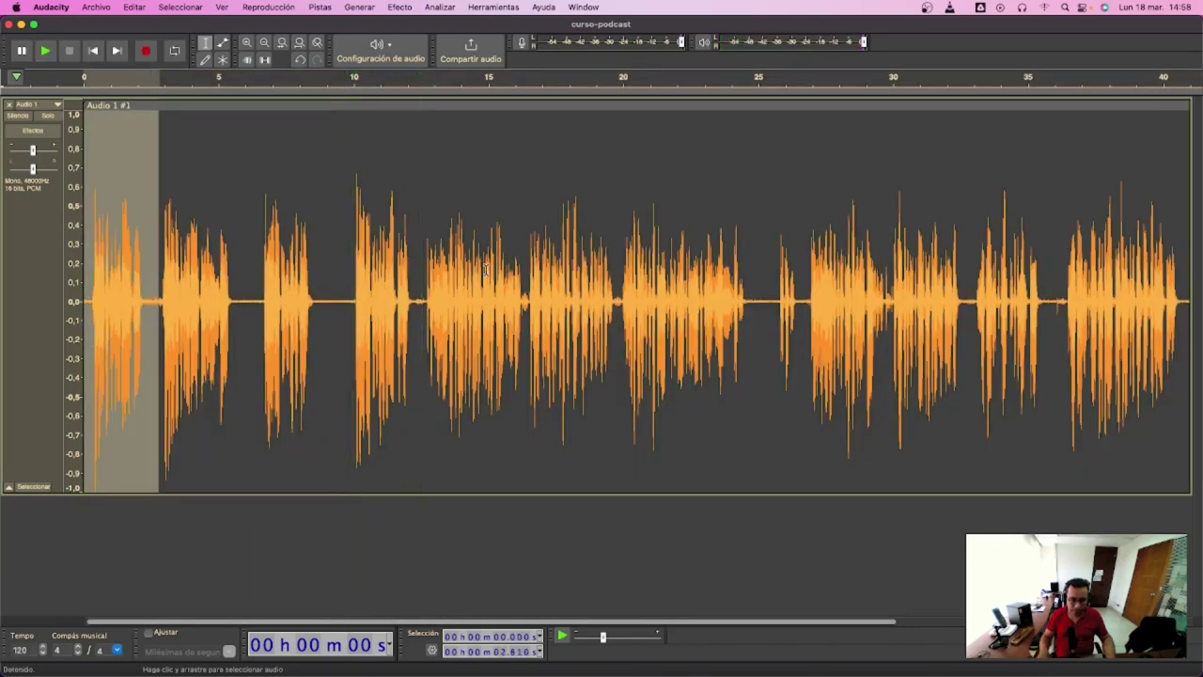
pyautogui.press('Delete')
# Shorten the silent pause after the first phrase and play the recording from the start.
pyautogui.moveTo(207, 263); pyautogui.dragTo(80, 258)
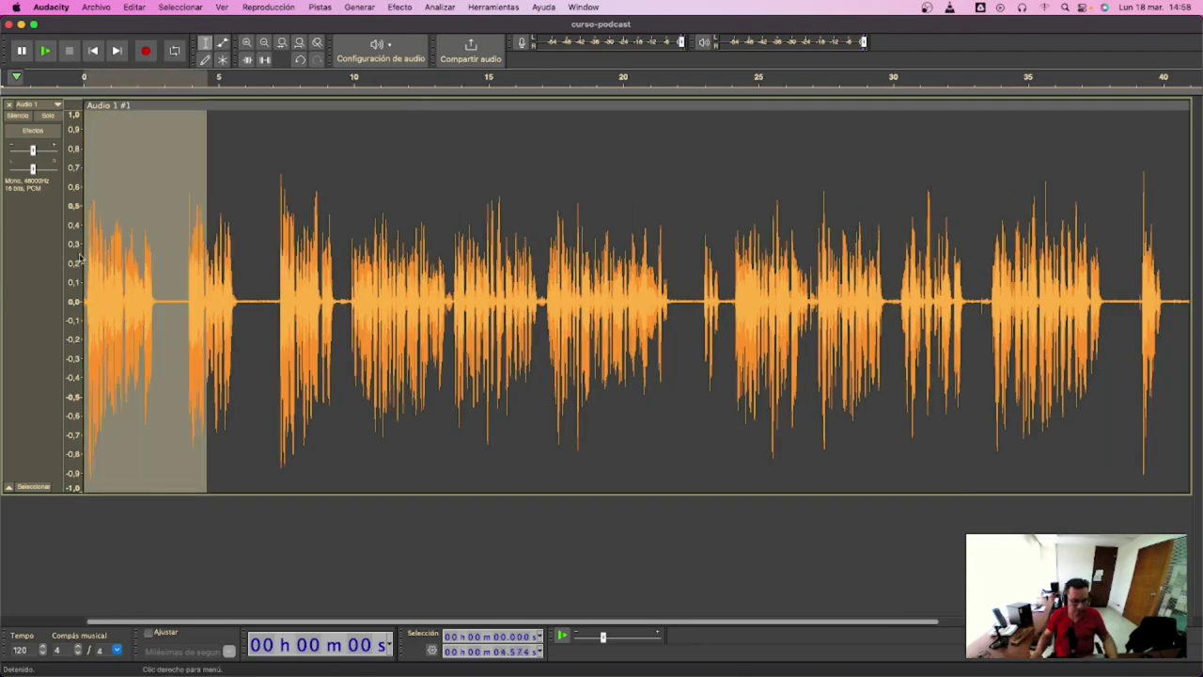
pyautogui.scroll(4, 80, 259)
pyautogui.moveTo(427, 310); pyautogui.dragTo(509, 313)
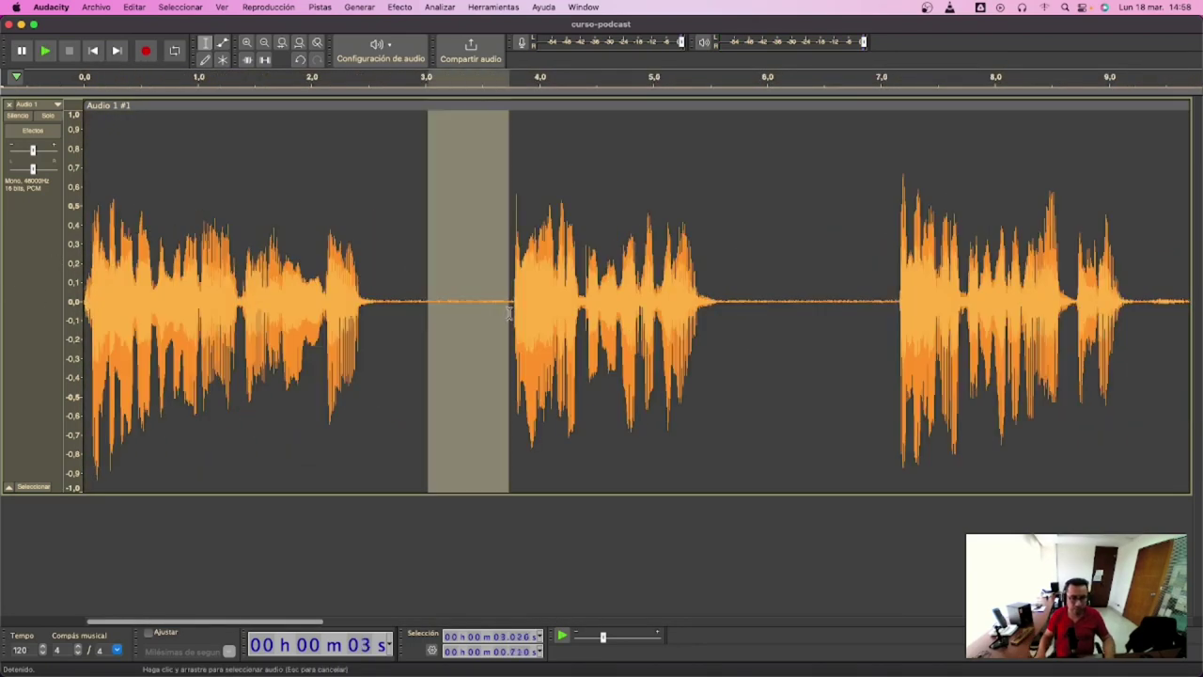
pyautogui.press('Delete')
pyautogui.press('super+a')
pyautogui.press('space')
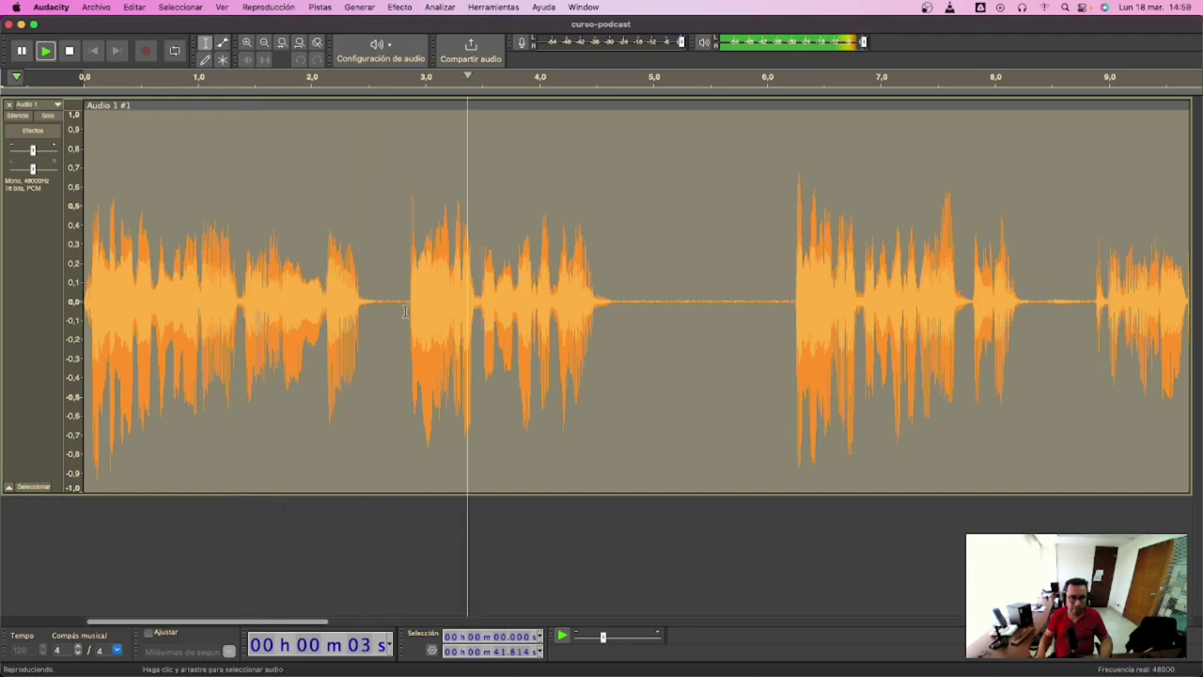
# Delete the second phrase together with the silence following it and play back the join from about 1.5 s.
pyautogui.moveTo(793, 305); pyautogui.dragTo(412, 305)
pyautogui.press('Delete')
pyautogui.press('Delete')
pyautogui.click(253, 305)
pyautogui.press('space')
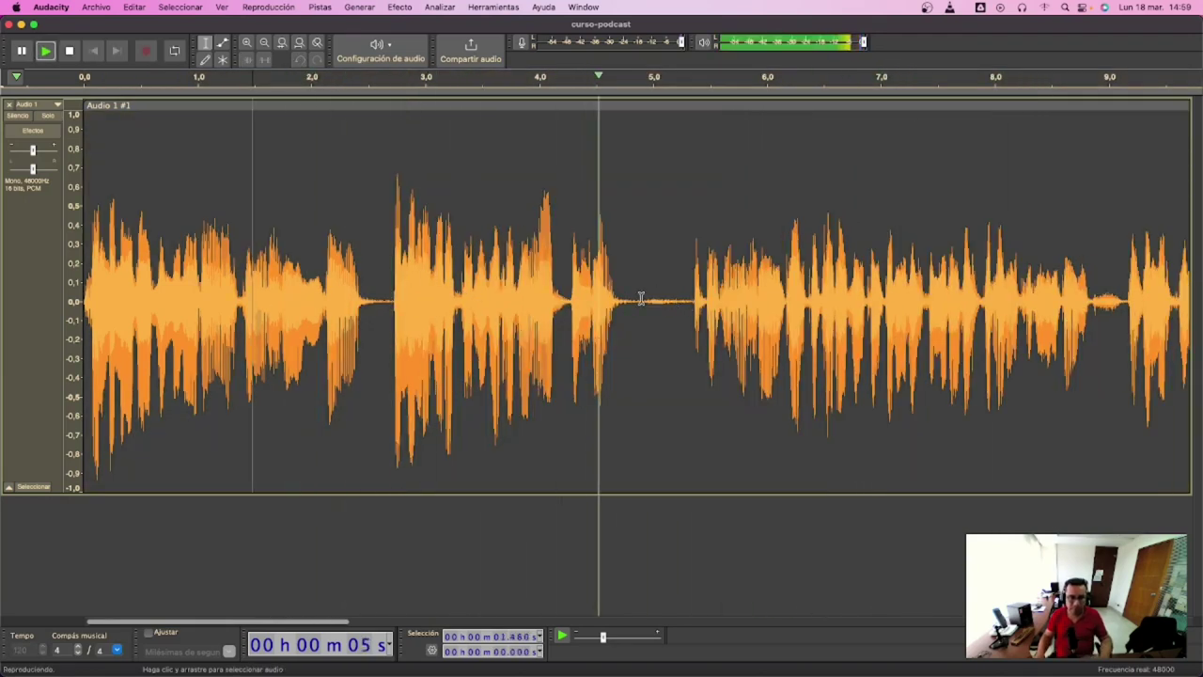
# Cut the pause starting at about 4.9 s, then listen onward and check the phrases up to the long pause near 16.7 s.
pyautogui.moveTo(642, 301); pyautogui.dragTo(695, 307)
pyautogui.press('Delete')
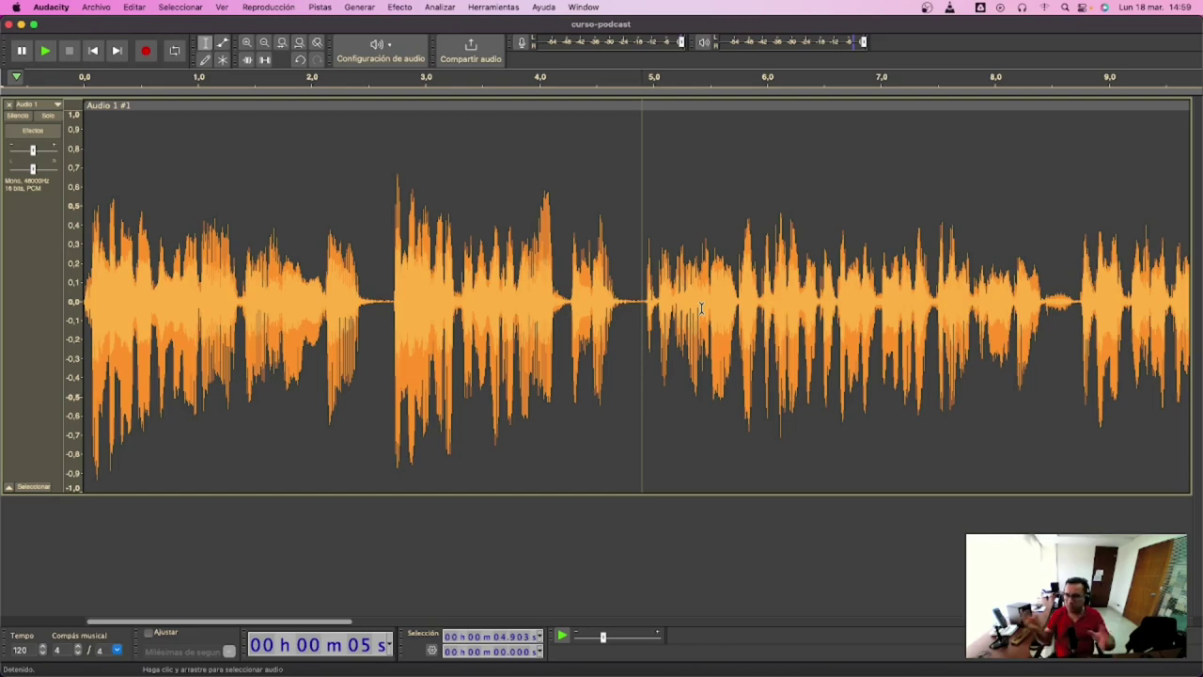
pyautogui.press('space')
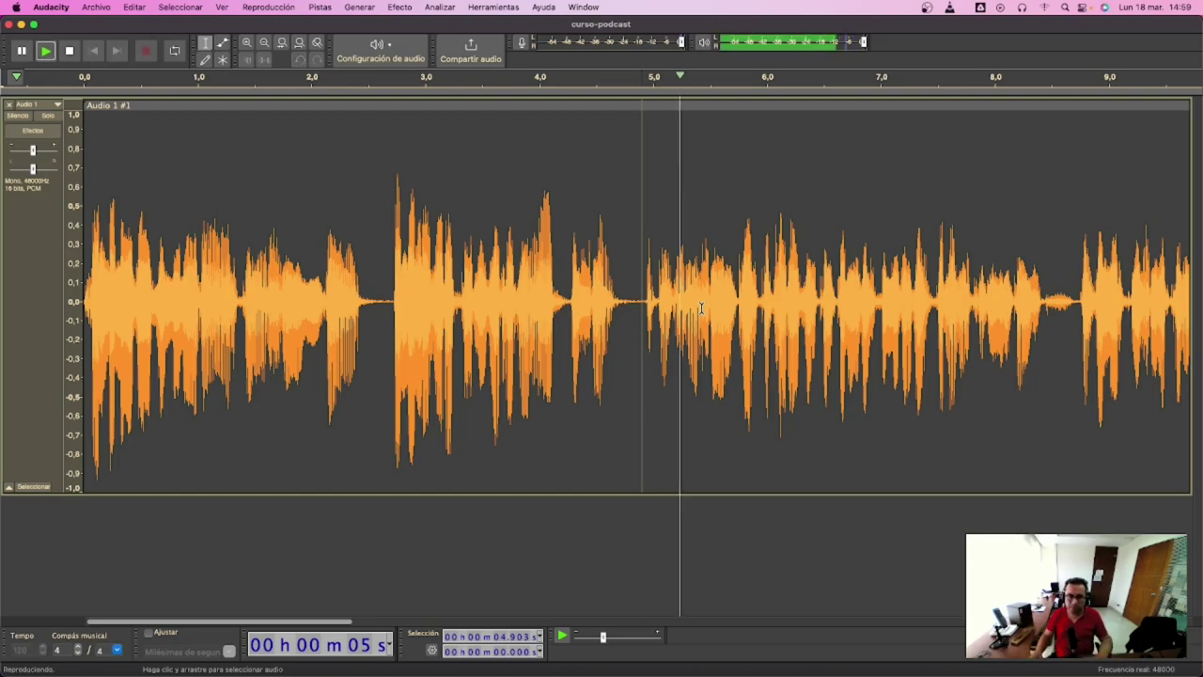
pyautogui.moveTo(738, 310); pyautogui.dragTo(1196, 350)
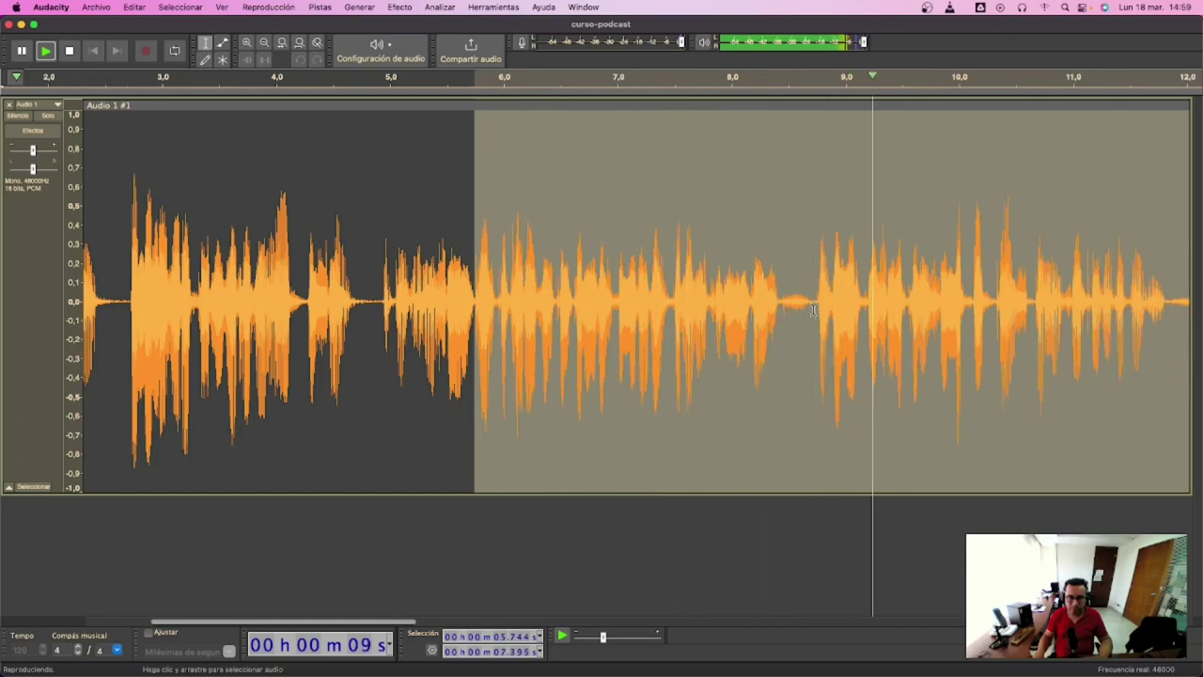
pyautogui.moveTo(816, 313); pyautogui.dragTo(1195, 315)
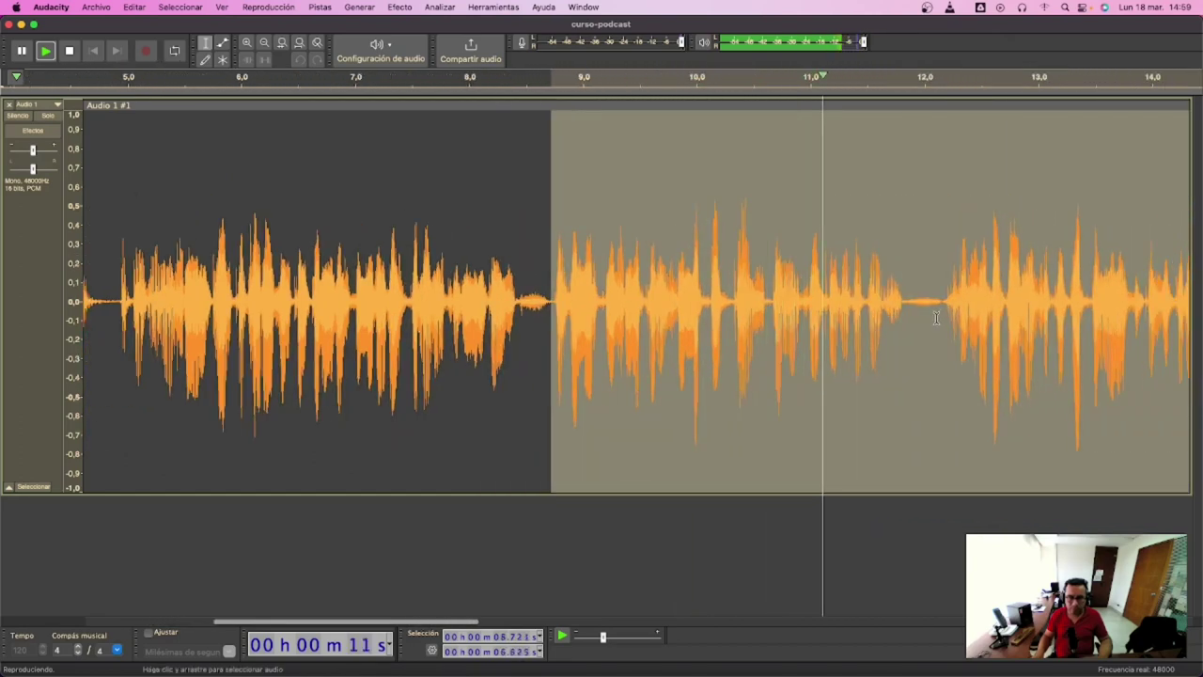
pyautogui.moveTo(942, 303); pyautogui.dragTo(1196, 310)
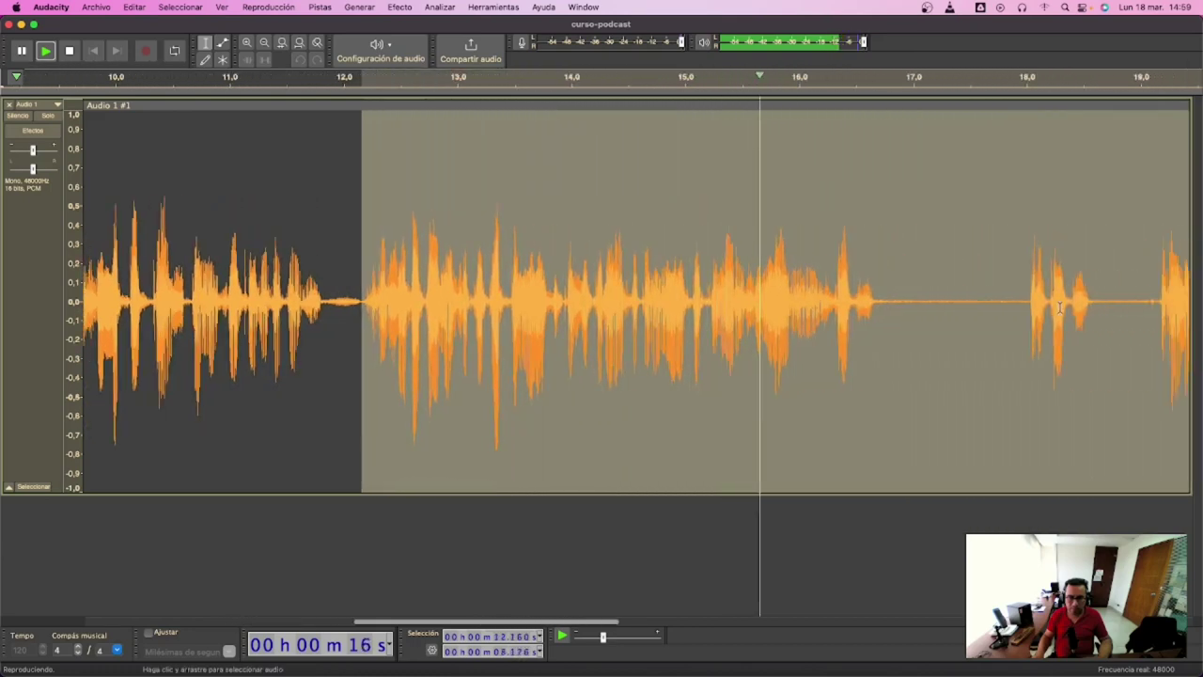
pyautogui.click(883, 302)
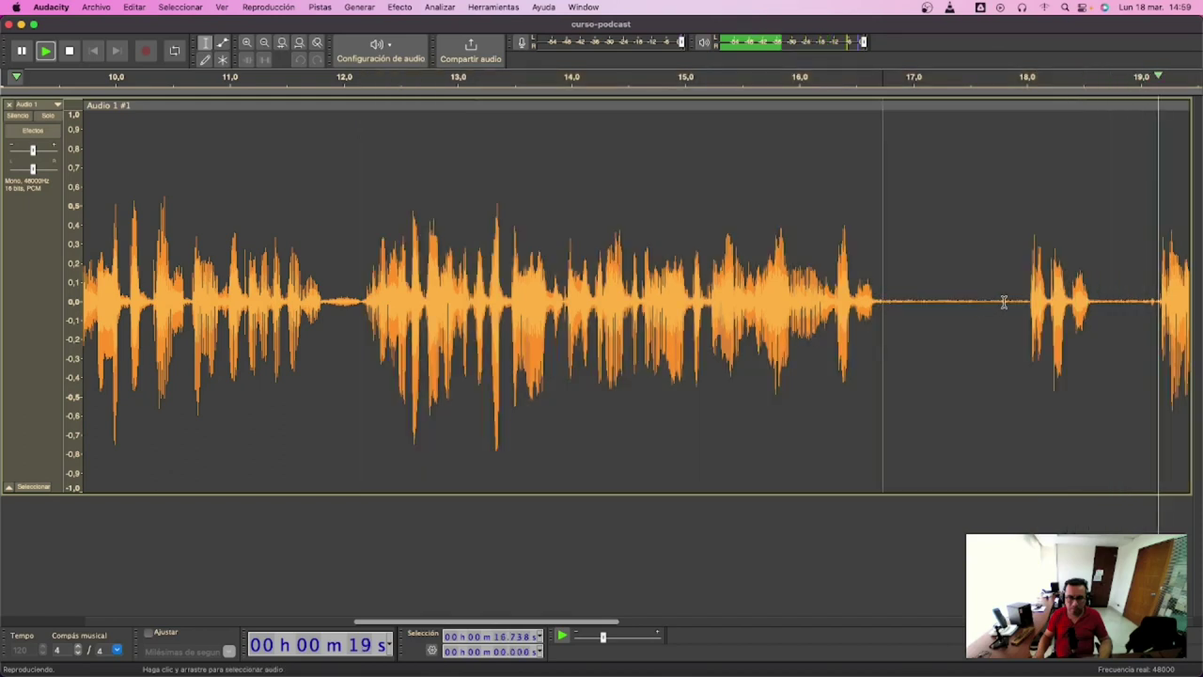
# Delete the section from about 16.34 s to 18.20 s and play back the resulting join.
pyautogui.press('space')
pyautogui.moveTo(1027, 300); pyautogui.dragTo(835, 285)
pyautogui.press('space')
pyautogui.press('space')
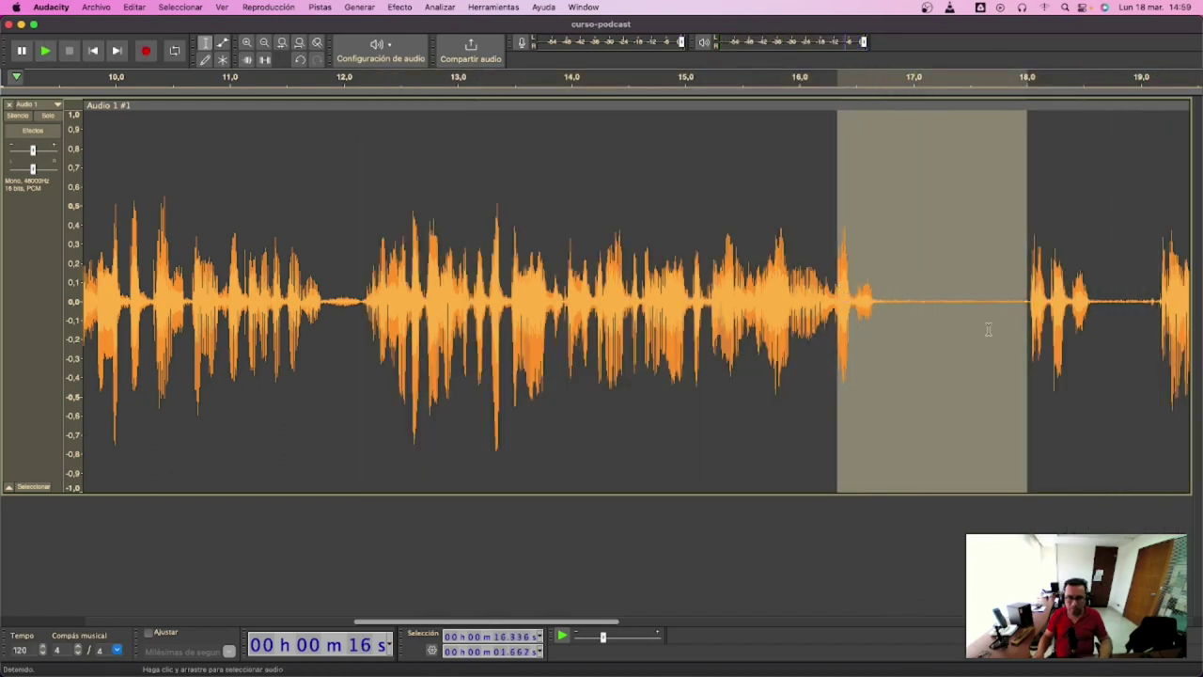
pyautogui.moveTo(1020, 326); pyautogui.dragTo(1046, 322)
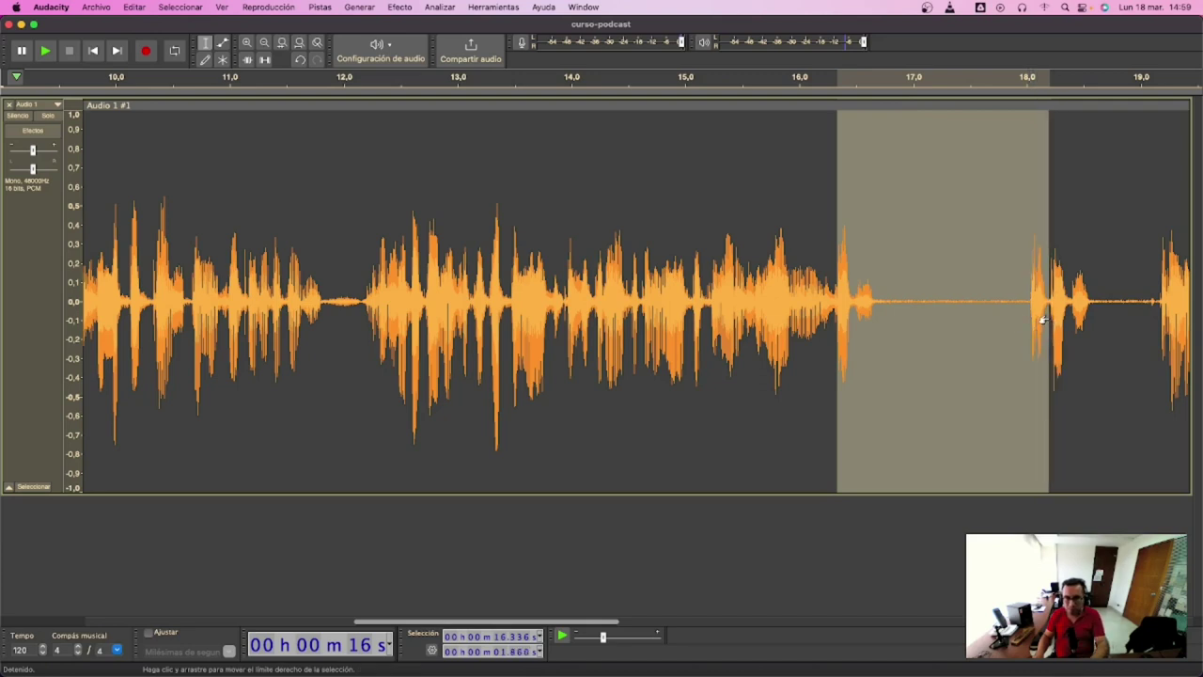
pyautogui.press('Delete')
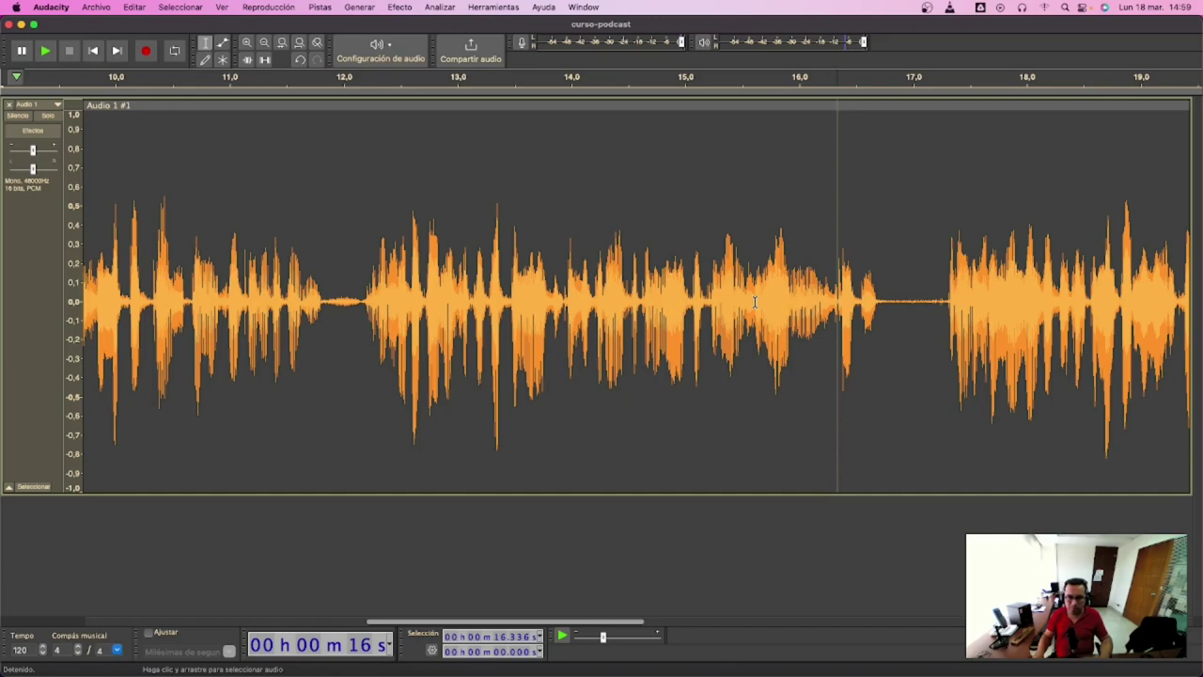
pyautogui.press('space')
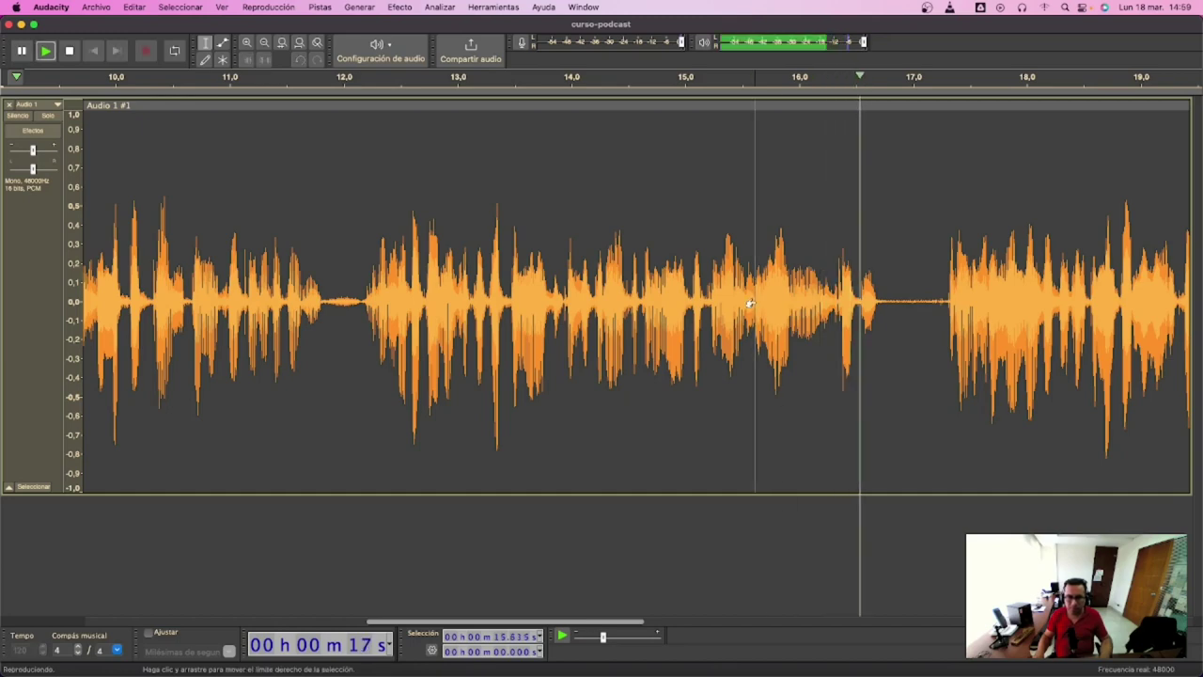
pyautogui.press('space')
# Delete the 0.042 s fragment starting at about 16.32 s and play back the join.
pyautogui.moveTo(880, 306); pyautogui.dragTo(786, 306)
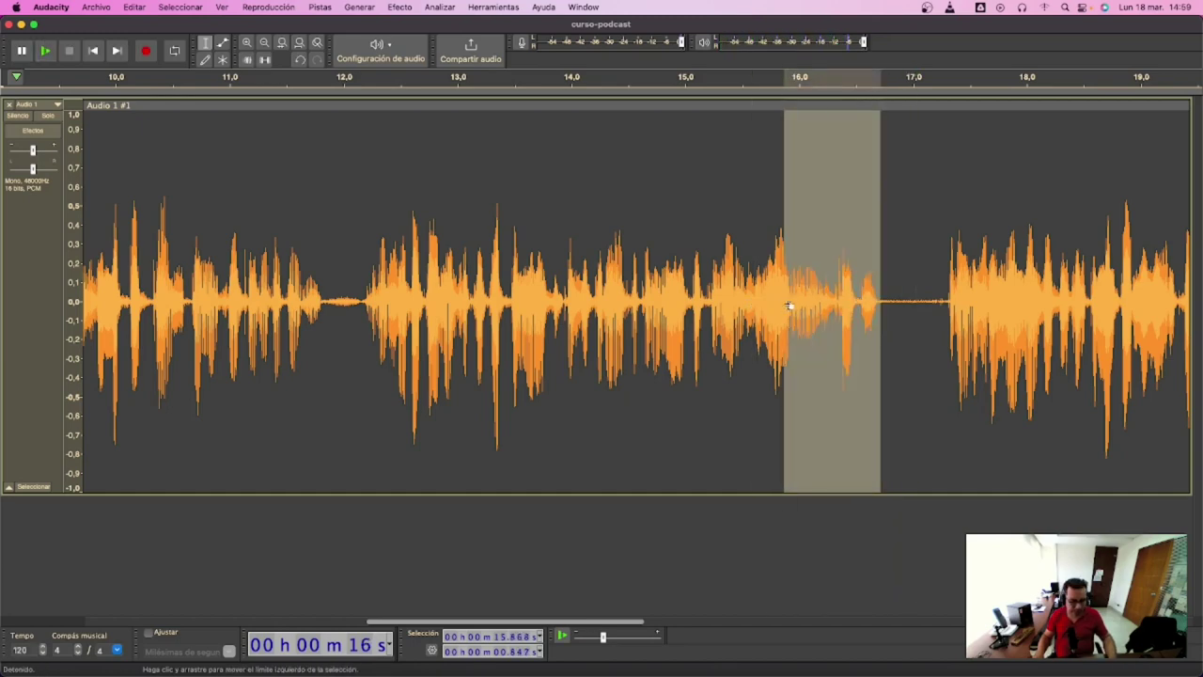
pyautogui.press('super+e')
pyautogui.click(703, 297)
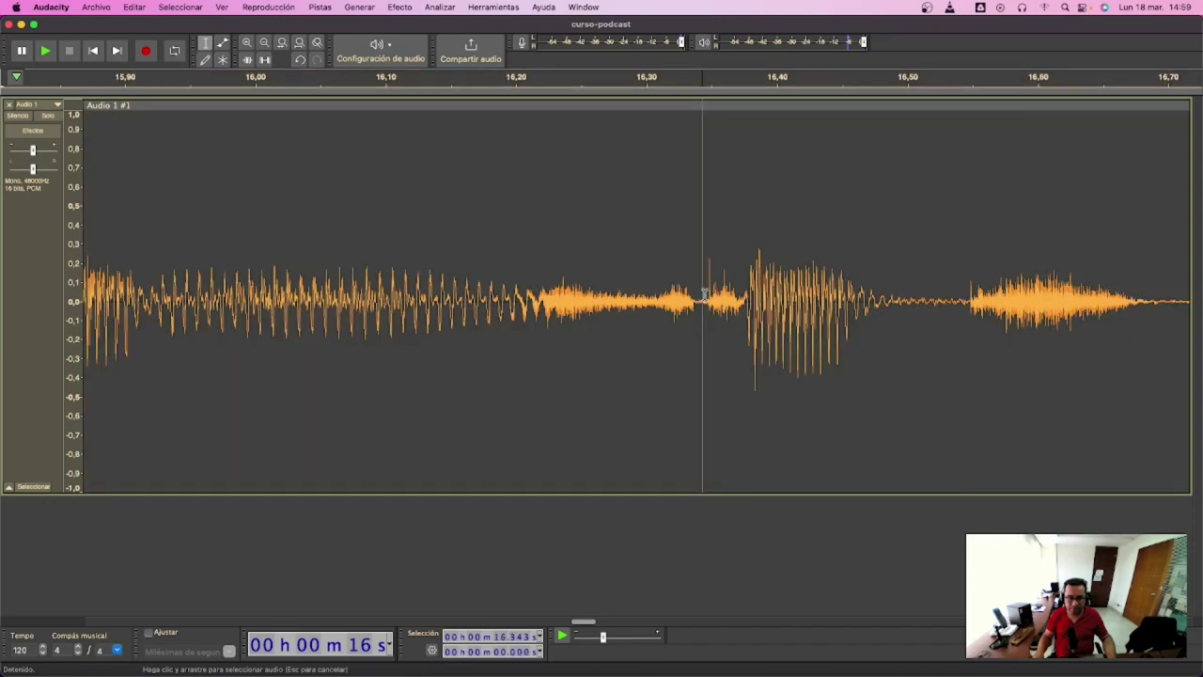
pyautogui.moveTo(674, 297); pyautogui.dragTo(728, 293)
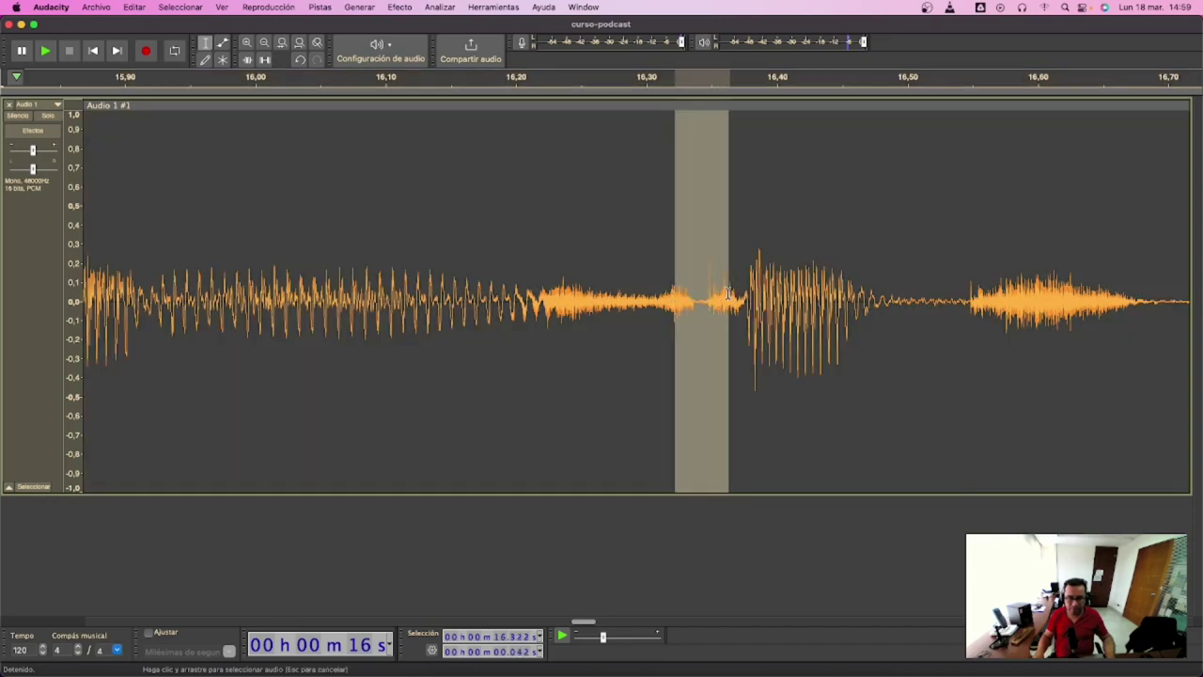
pyautogui.press('Delete')
pyautogui.click(225, 297)
pyautogui.press('space')
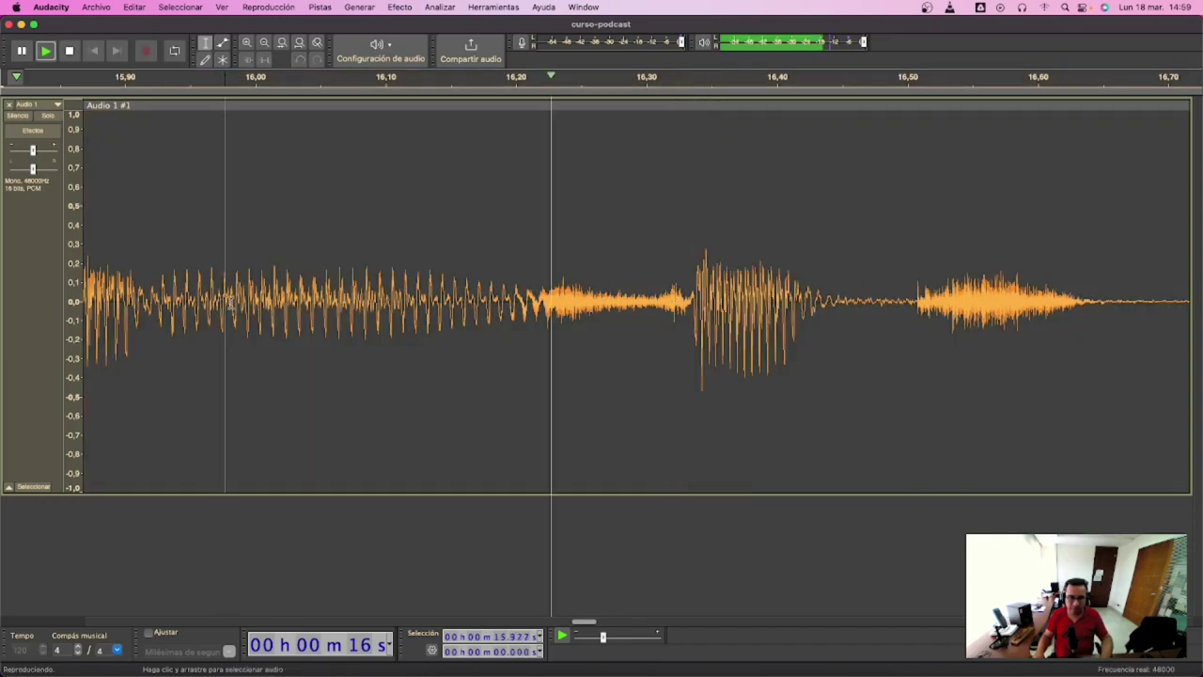
# Cut about 0.42 s of silence starting at about 16.84 s, before the next phrase.
pyautogui.press('super+2')
pyautogui.moveTo(725, 304); pyautogui.dragTo(792, 303)
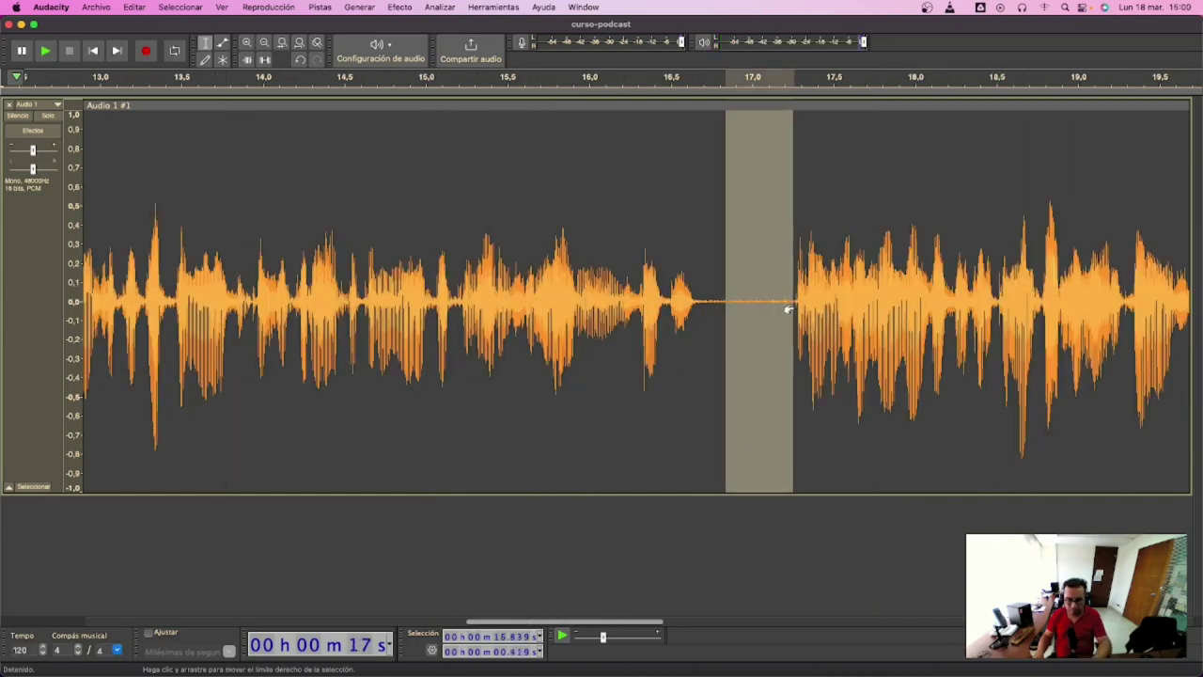
pyautogui.press('Delete')
# Listen to the stretch from about 19.2 s and silence the noise between about 19.63 s and 19.89 s.
pyautogui.press('super+3')
pyautogui.click(765, 304)
pyautogui.moveTo(758, 305); pyautogui.dragTo(857, 317)
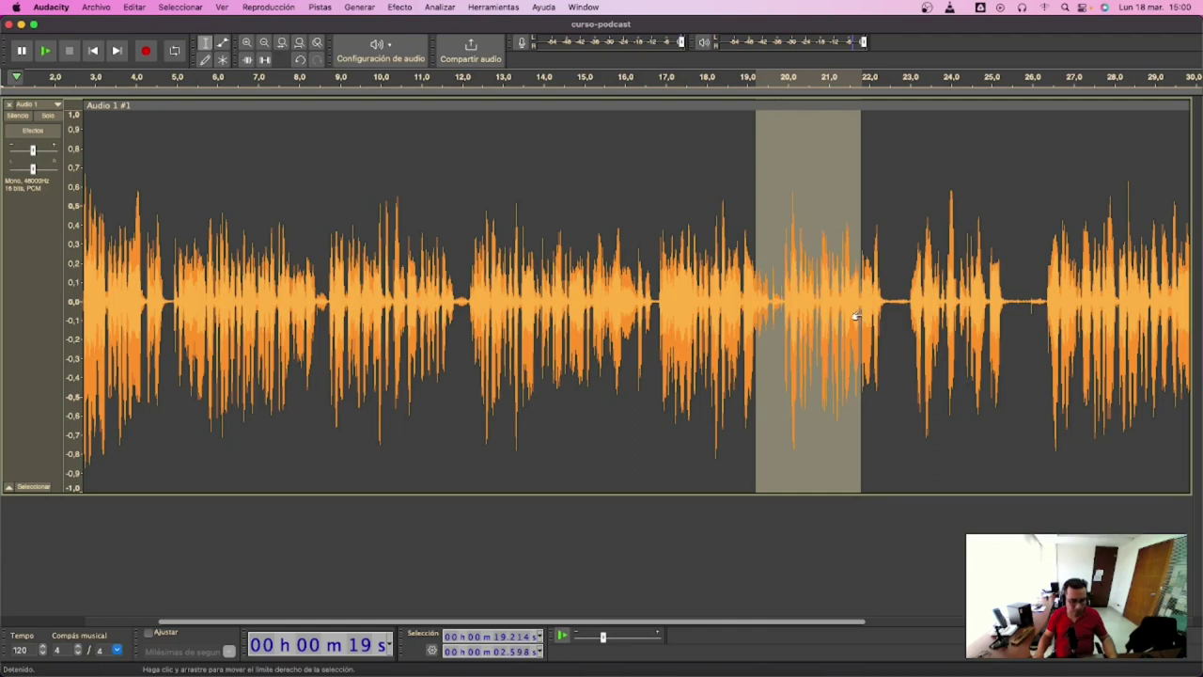
pyautogui.press('space')
pyautogui.press('super+e')
pyautogui.click(260, 293)
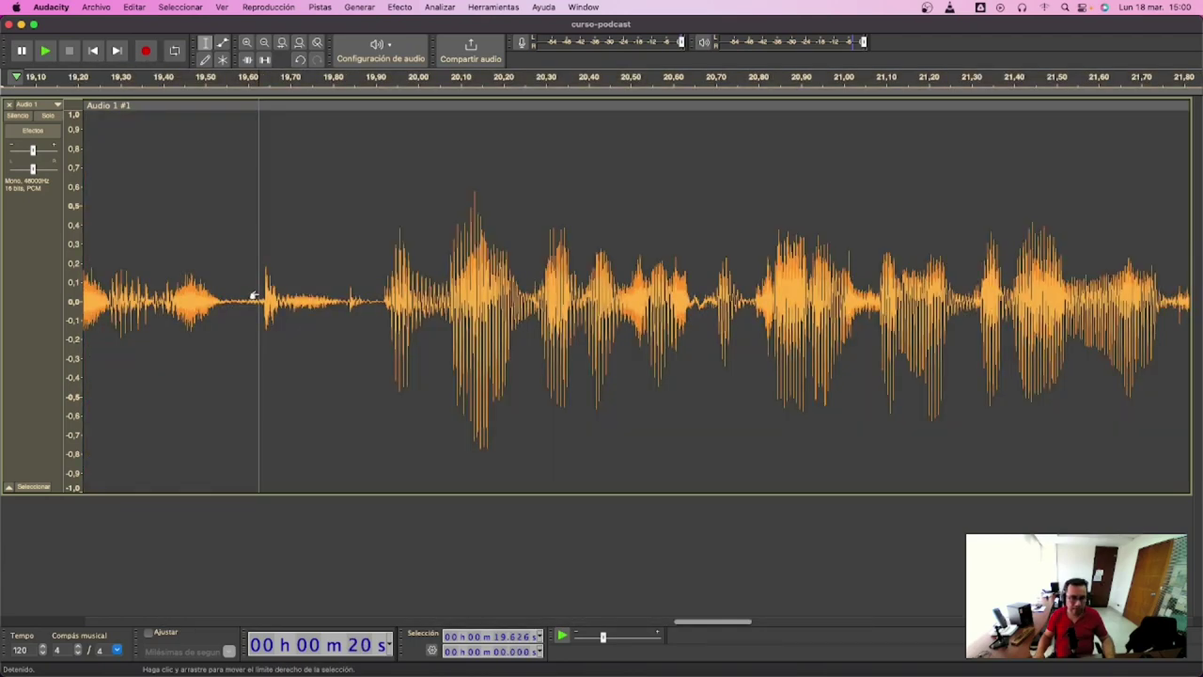
pyautogui.press('space')
pyautogui.press('space')
pyautogui.moveTo(262, 298); pyautogui.dragTo(372, 306)
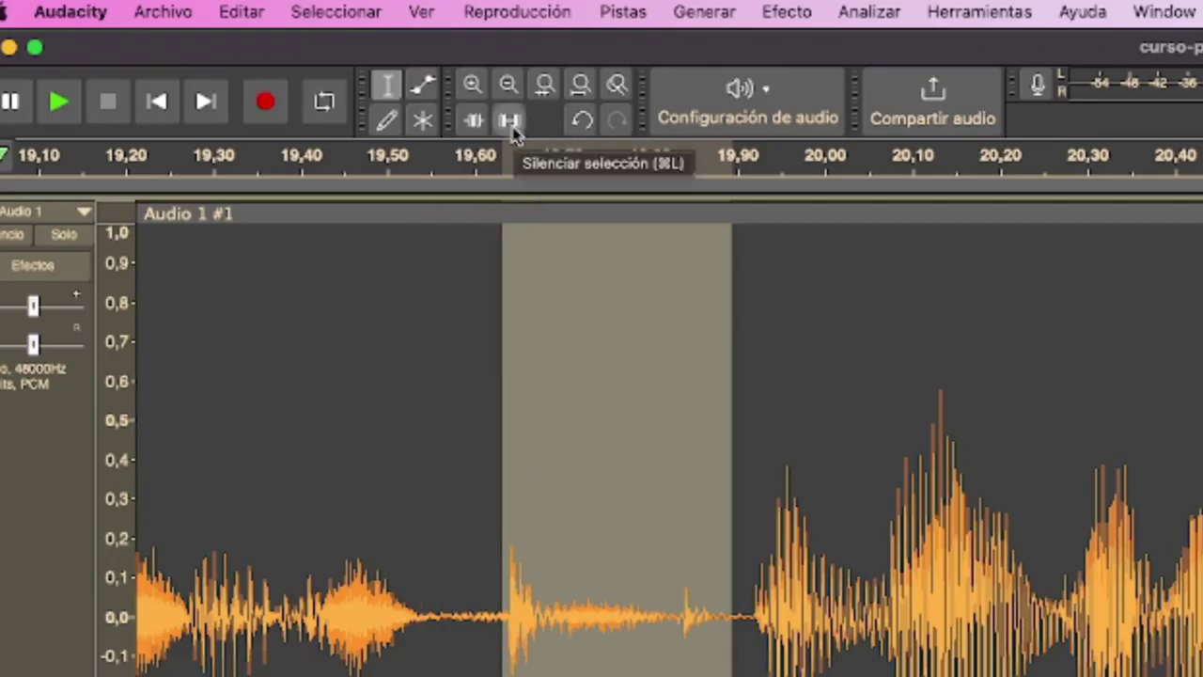
pyautogui.click(509, 120)
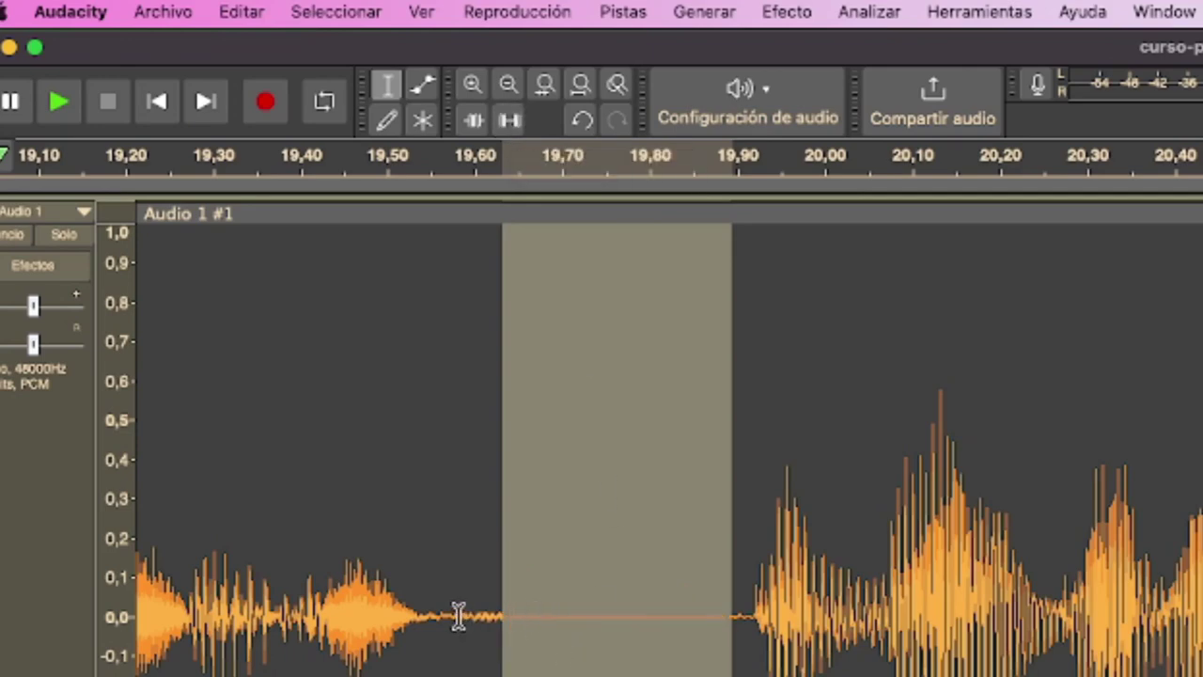
# Silence the rest of the gap from about 19.56 s to 19.91 s and cut about 0.17 s of it starting at 19.66 s.
pyautogui.moveTo(439, 615); pyautogui.dragTo(748, 617)
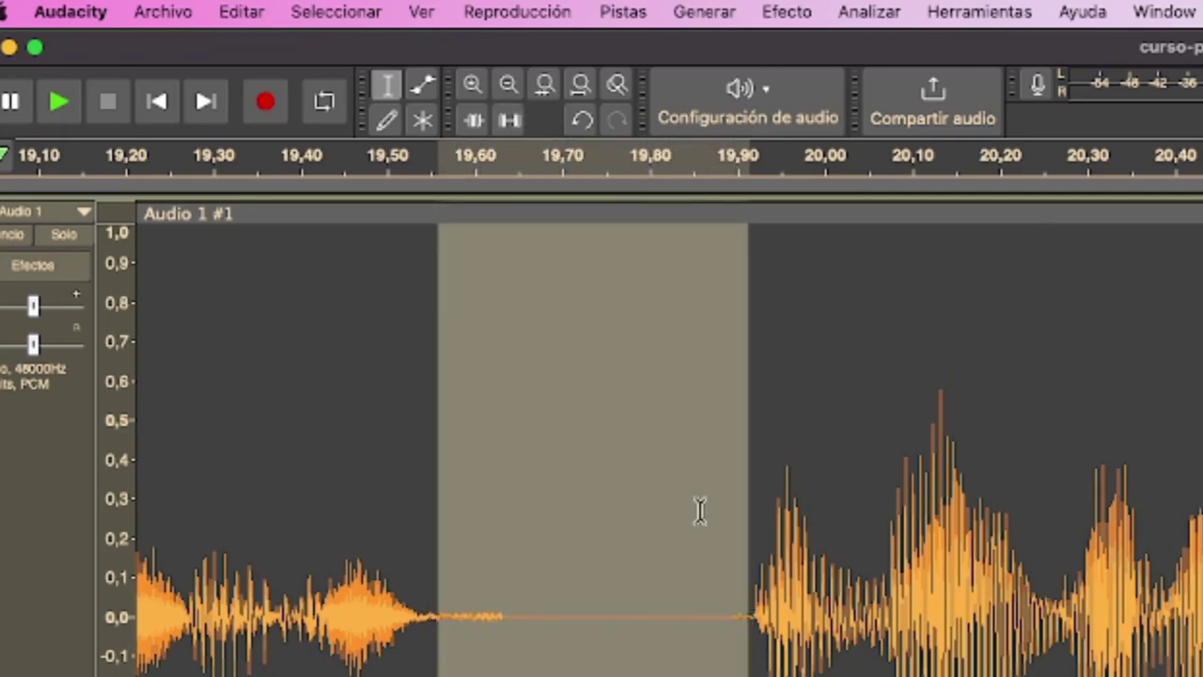
pyautogui.click(197, 648)
pyautogui.press('space')
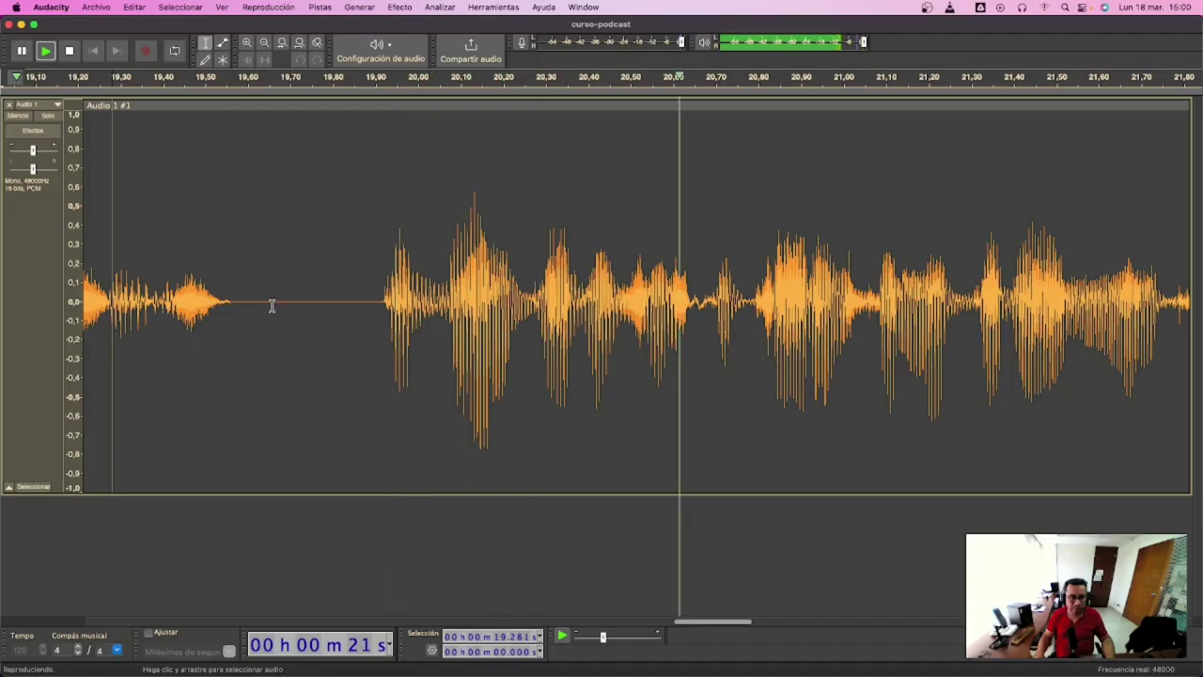
pyautogui.moveTo(272, 306); pyautogui.dragTo(344, 320)
pyautogui.press('Delete')
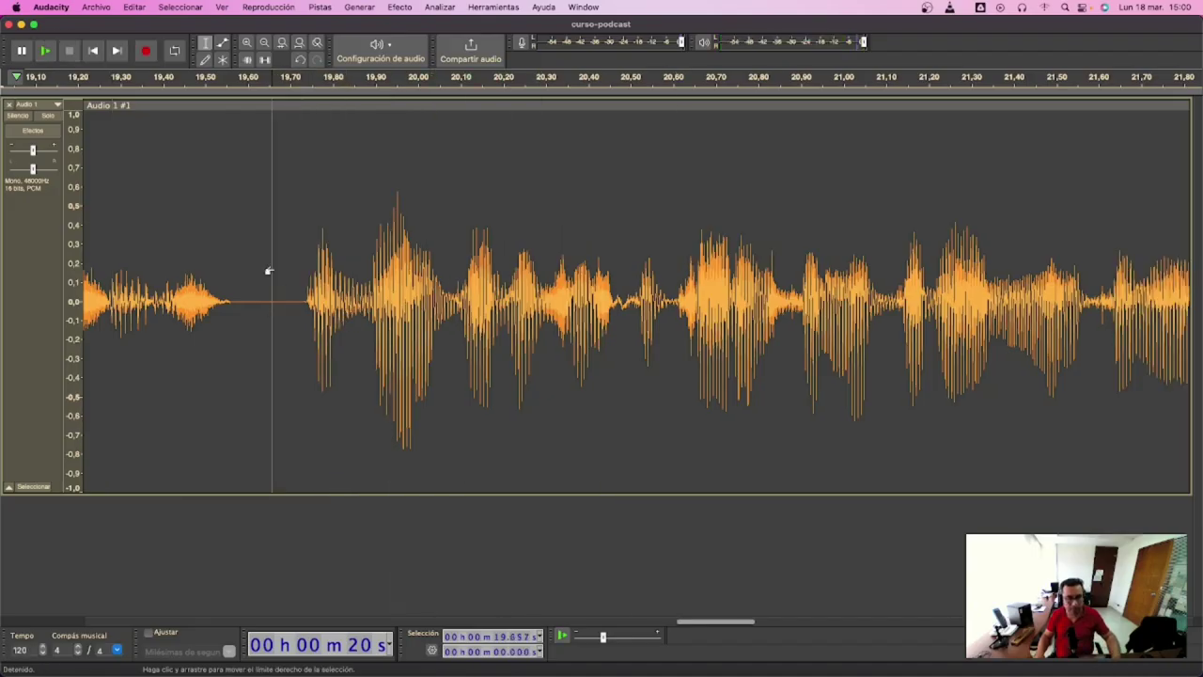
# Listen from about 14.27 s and delete the phrases between about 19.67 s and 26.1 s.
pyautogui.press('super+3')
pyautogui.press('super+3')
pyautogui.press('super+3')
pyautogui.click(273, 306)
pyautogui.click(302, 308)
pyautogui.press('space')
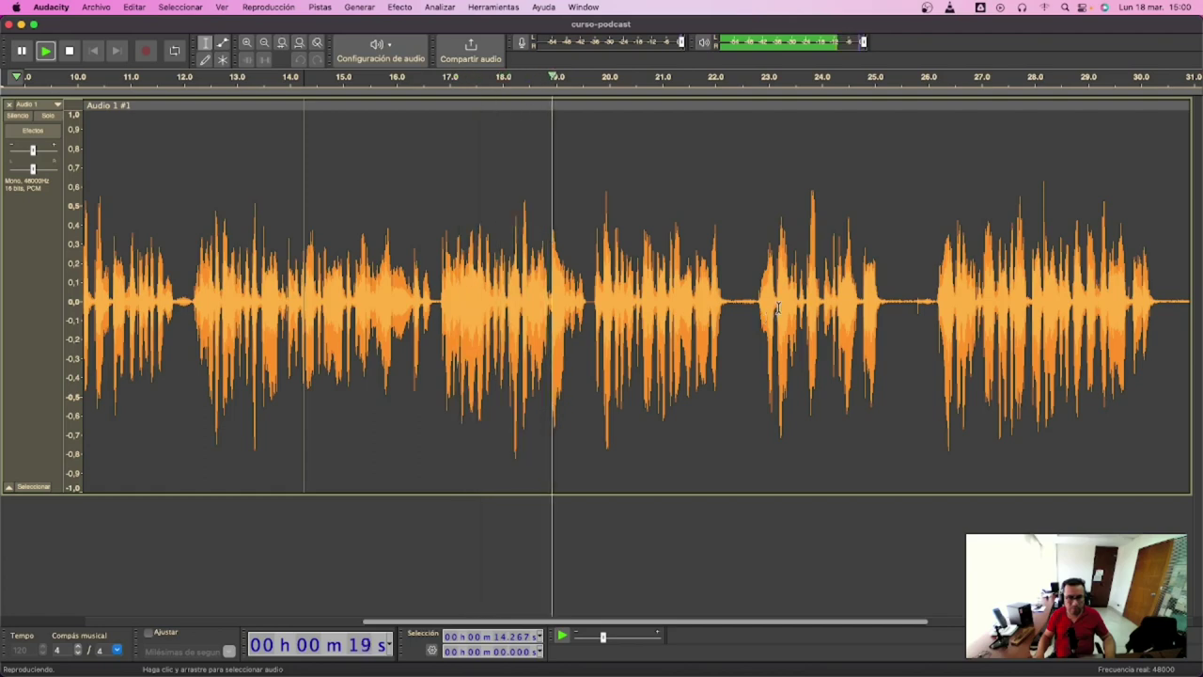
pyautogui.keyDown('shift'); pyautogui.click(934, 315); pyautogui.keyUp('shift')
pyautogui.press('Delete')
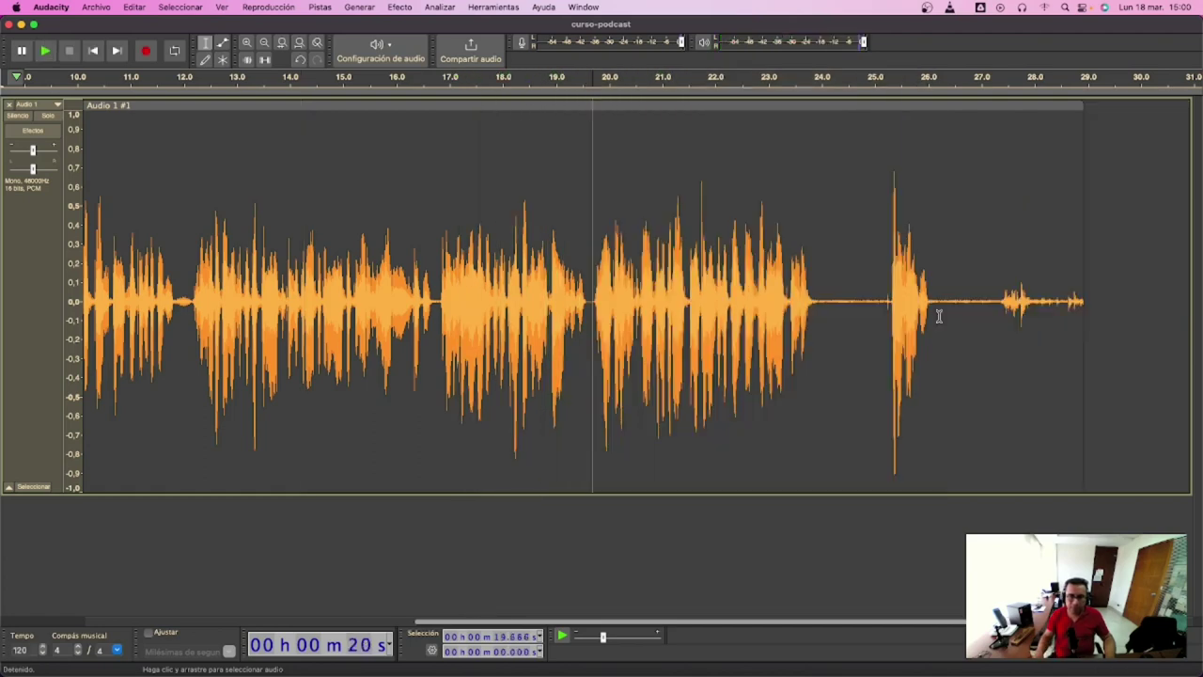
# Cut about 1.26 s of silence starting at about 24.03 s and delete everything after about 24.80 s.
pyautogui.click(883, 299)
pyautogui.press('space')
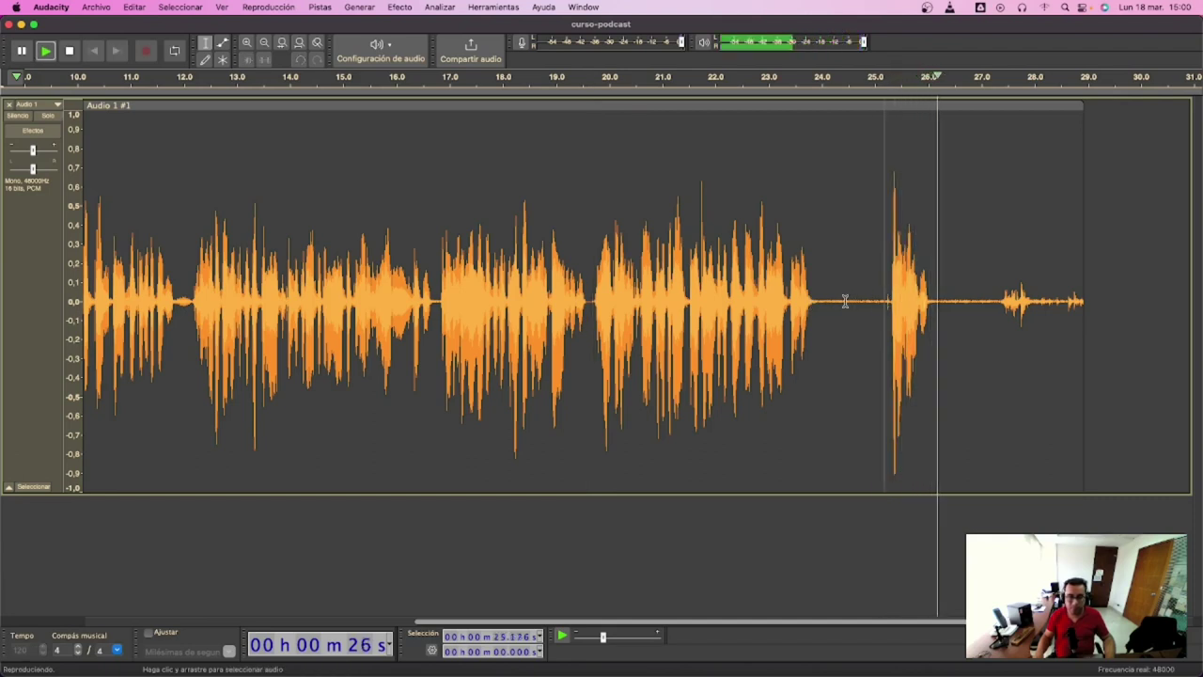
pyautogui.press('space')
pyautogui.moveTo(823, 299); pyautogui.dragTo(889, 299)
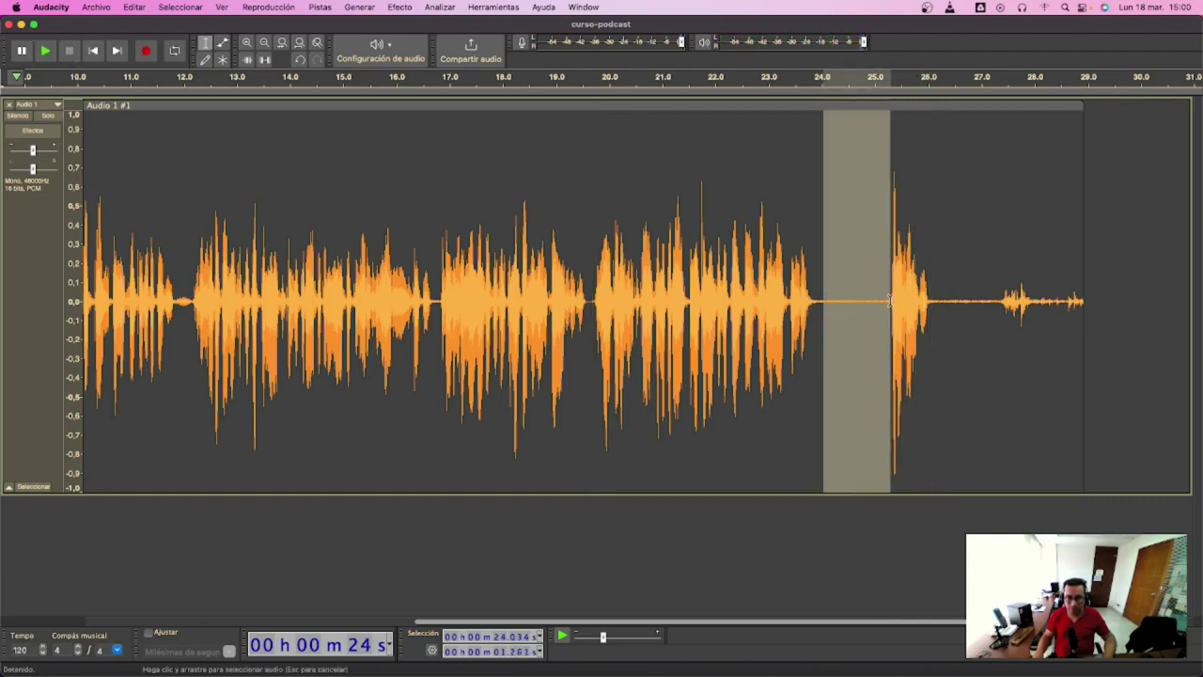
pyautogui.press('Delete')
pyautogui.moveTo(864, 299); pyautogui.dragTo(1119, 295)
pyautogui.press('Delete')
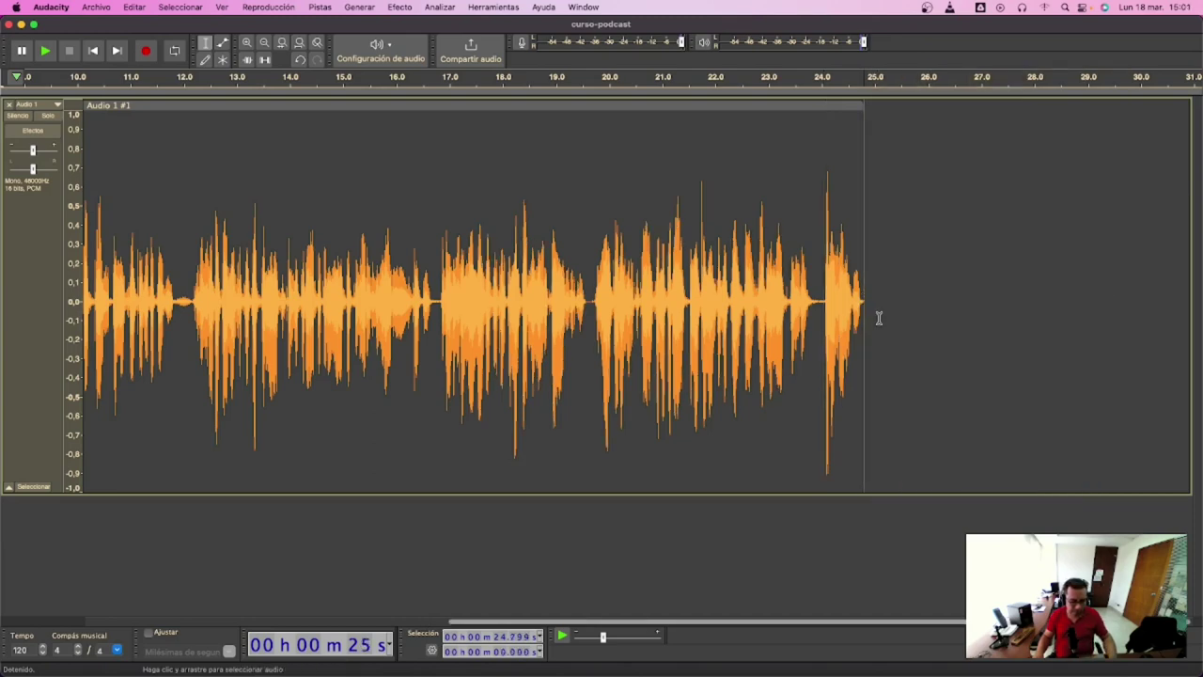
# Amplify the whole recording with the Amplify effect and play it back from the start.
pyautogui.hotkey('ctrl', 'f')
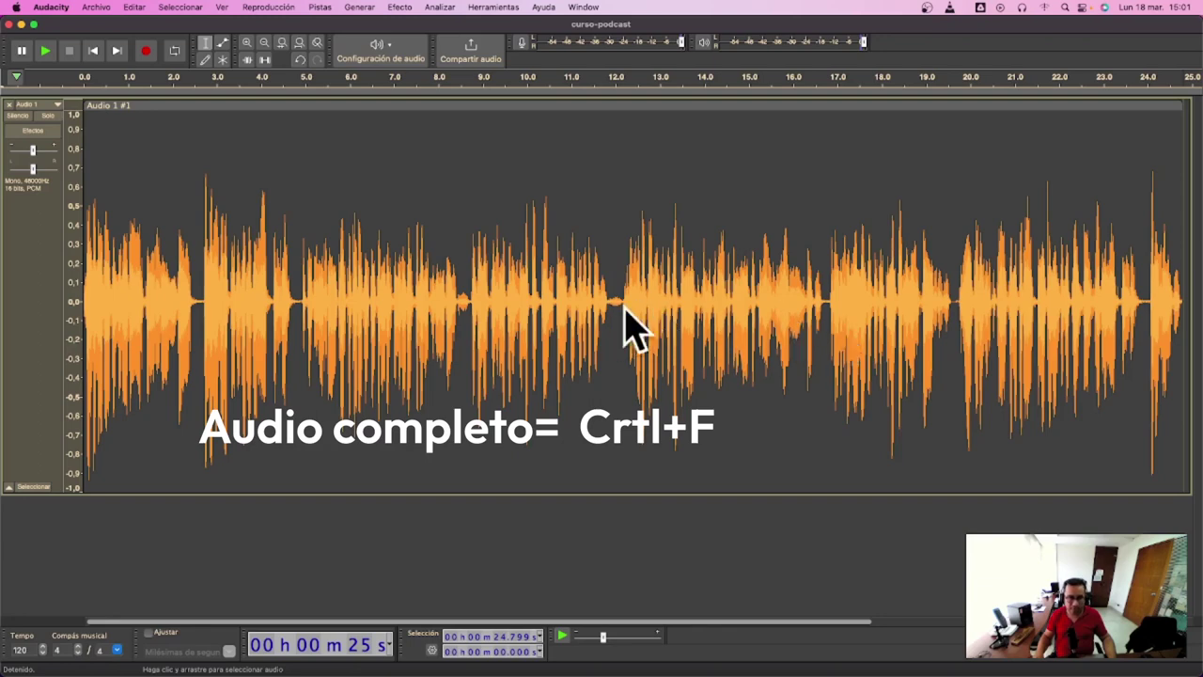
pyautogui.click(672, 319)
pyautogui.hotkey('ctrl', 'a')
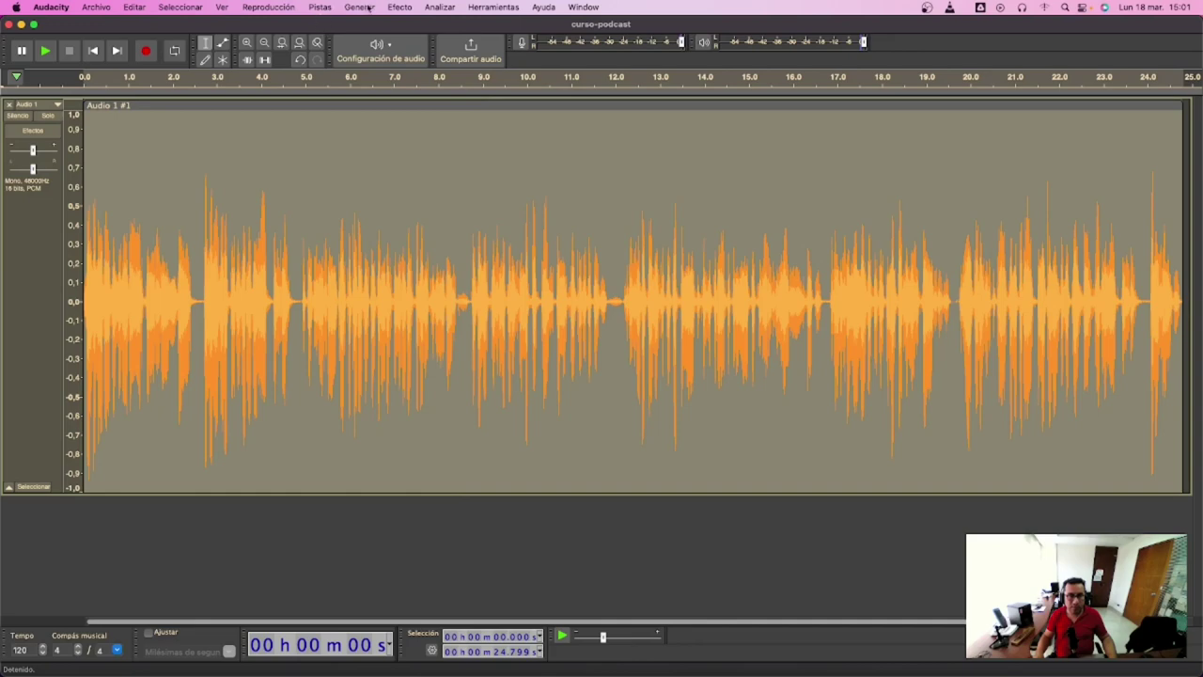
pyautogui.click(399, 8)
pyautogui.click(445, 90)
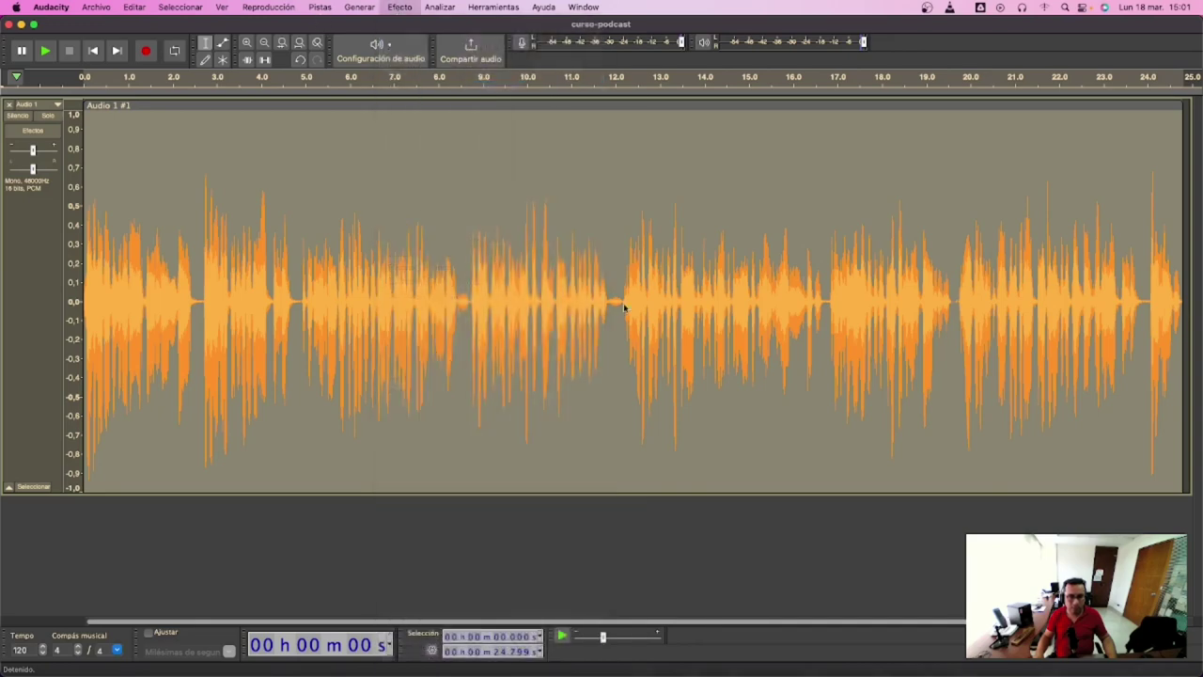
pyautogui.click(713, 313)
pyautogui.press('space')
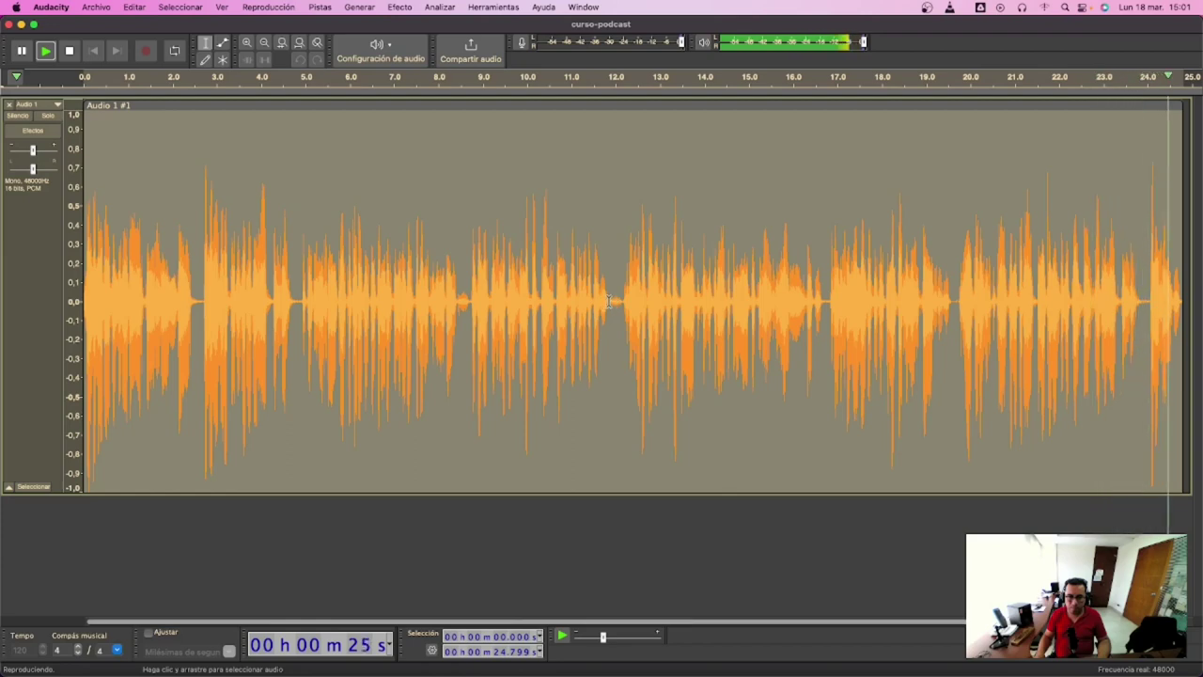
# Lower the 0.324 s pause starting at about 11.84 s by applying Amplify with -5 dB.
pyautogui.moveTo(599, 302); pyautogui.dragTo(698, 308)
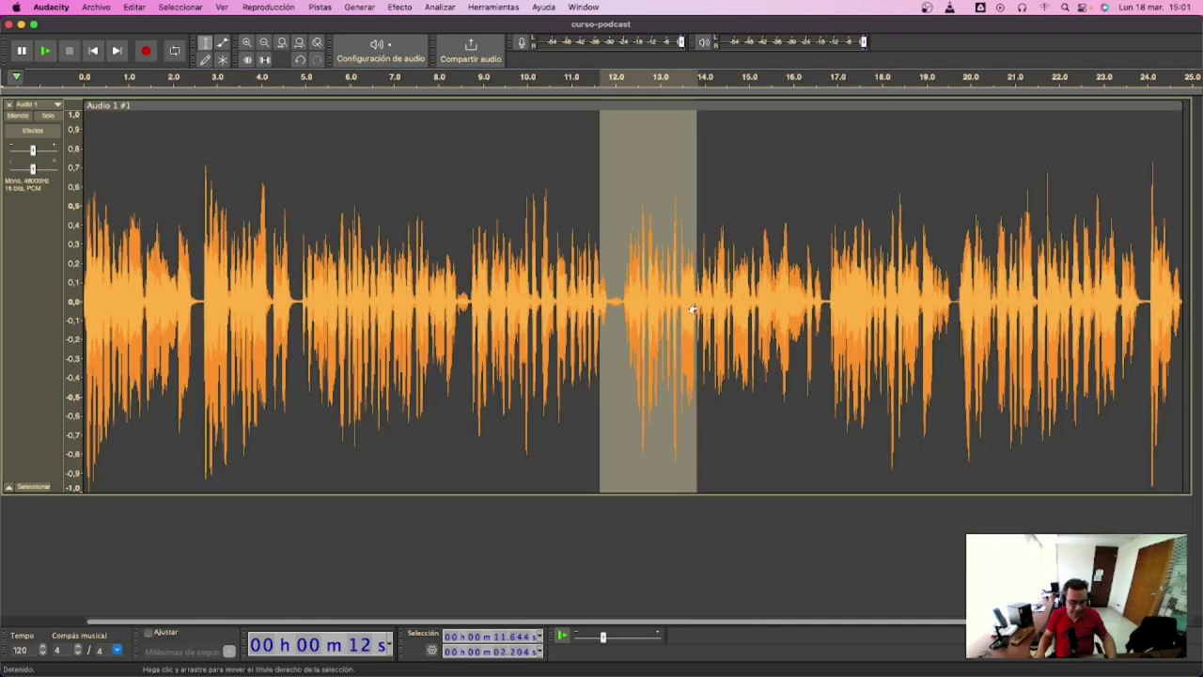
pyautogui.press('super+e')
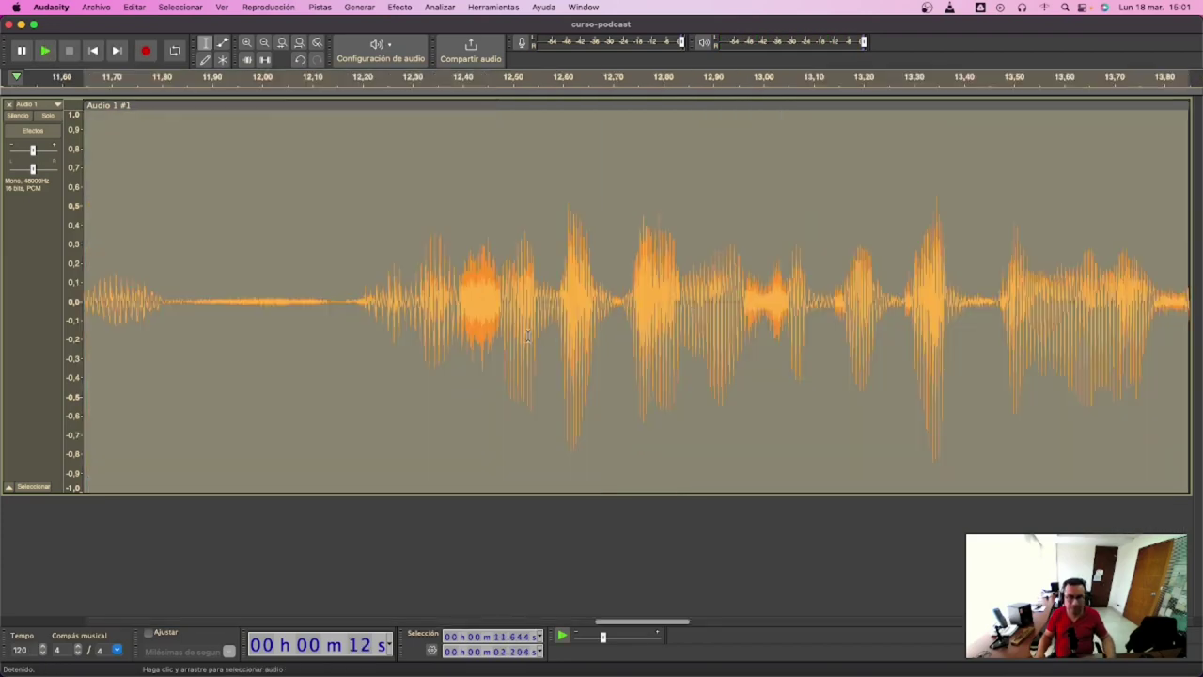
pyautogui.click(191, 297)
pyautogui.moveTo(184, 299); pyautogui.dragTo(337, 320)
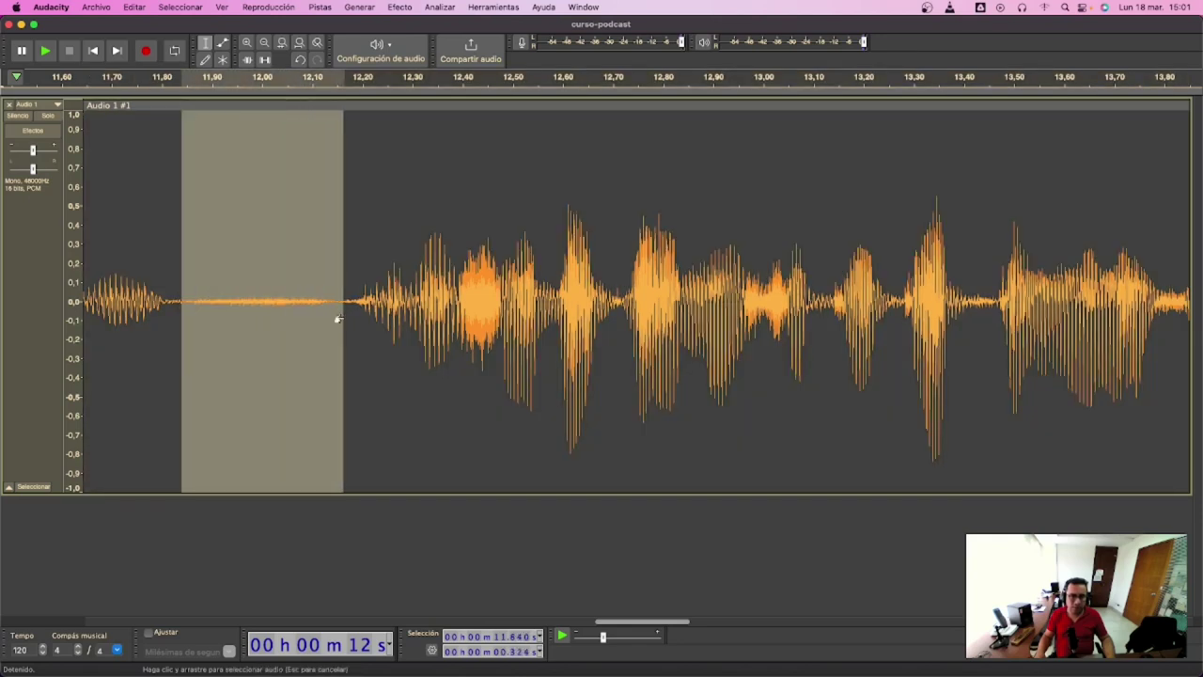
pyautogui.click(401, 8)
pyautogui.click(450, 88)
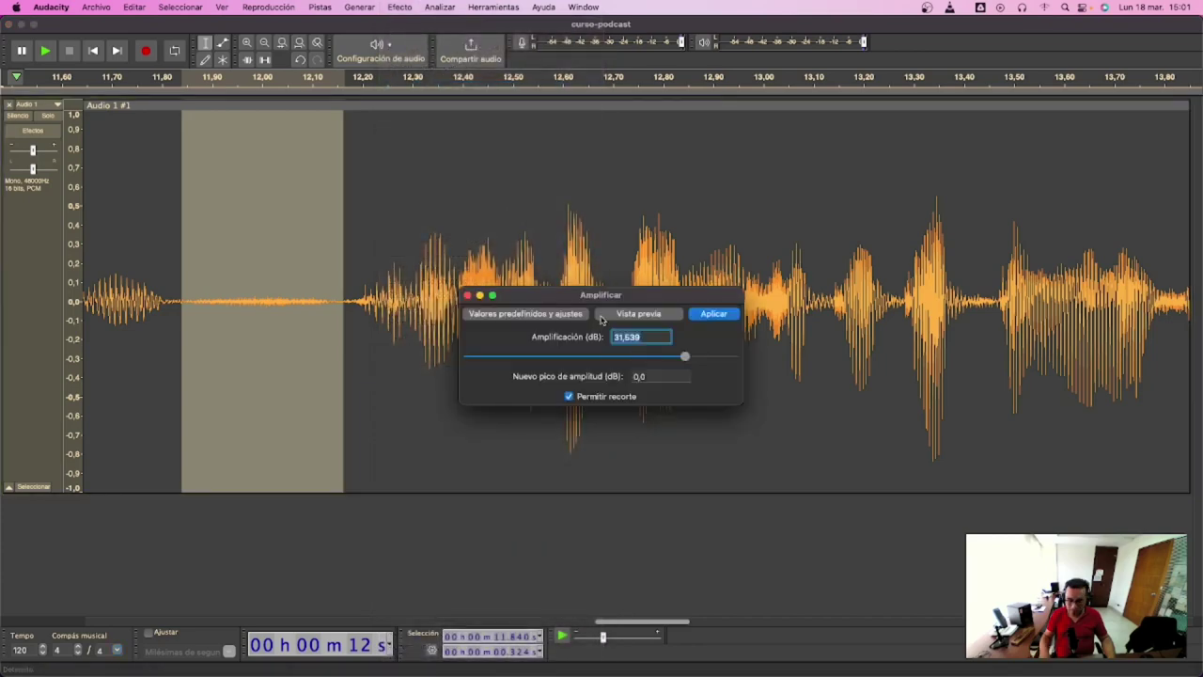
pyautogui.write('-5')
pyautogui.press('Return')
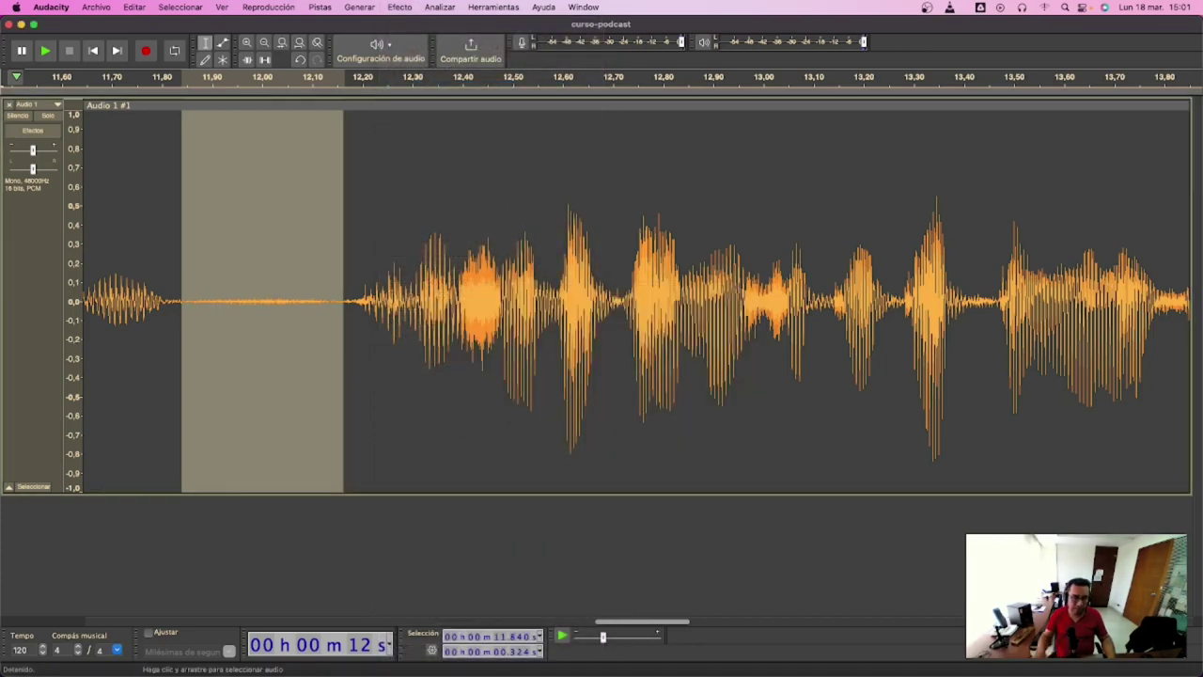
# Reduce the noise in the 0.326 s pause starting at about 11.71 s by applying Amplify with -2 dB.
pyautogui.scroll(-3, 591, 309)
pyautogui.scroll(-1, 627, 320)
pyautogui.click(406, 303)
pyautogui.press('space')
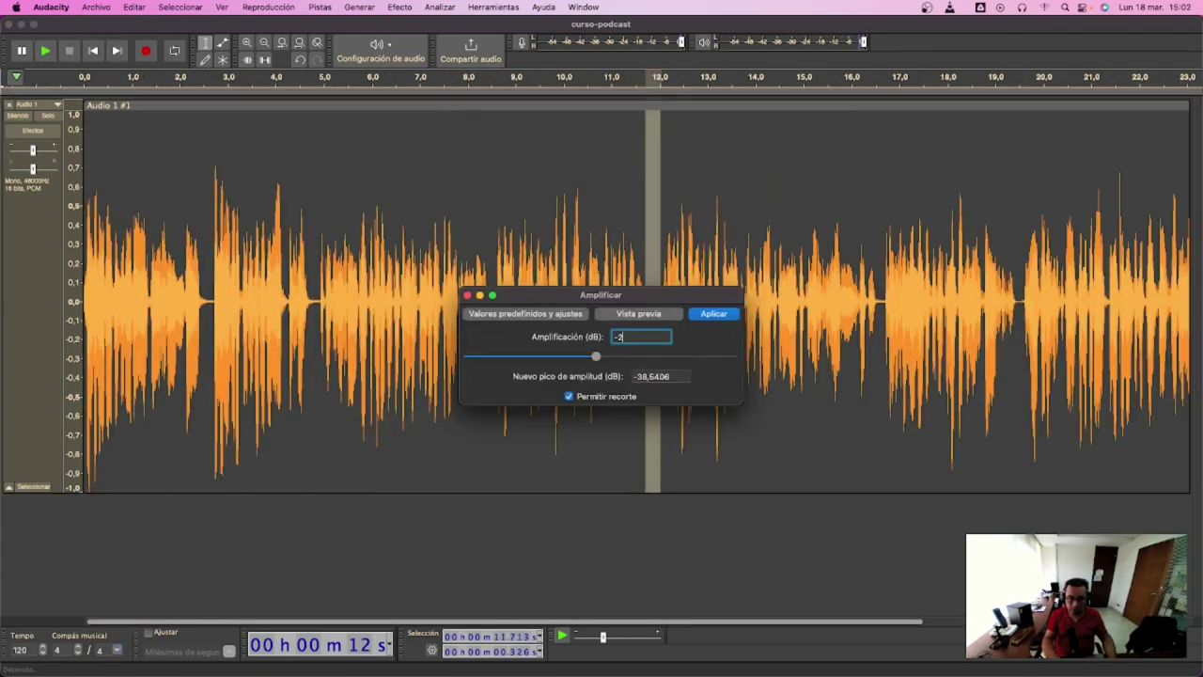
pyautogui.press('BackSpace')
pyautogui.write('2')
pyautogui.press('Return')
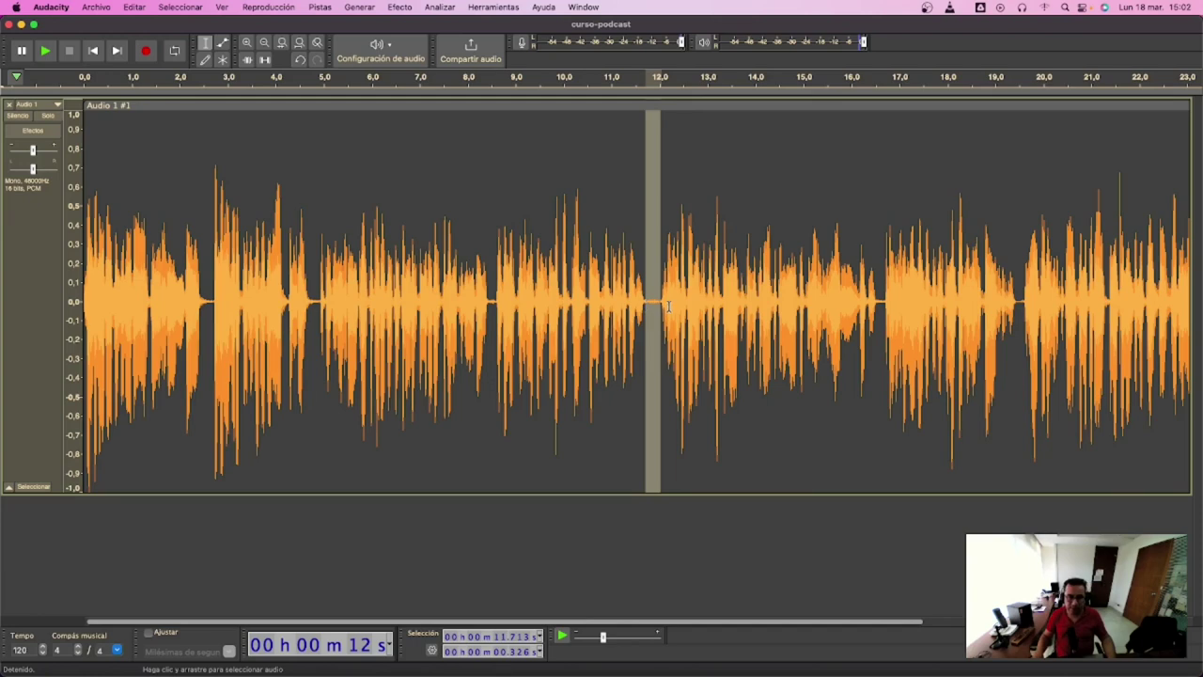
# Compress the whole recording with threshold -12 dB, noise floor -40 dB, ratio 3:1, attack 0.10 s, decay 1.0 s, 0 dB make-up gain and peak-based compression.
pyautogui.click(668, 306)
pyautogui.press('super+a')
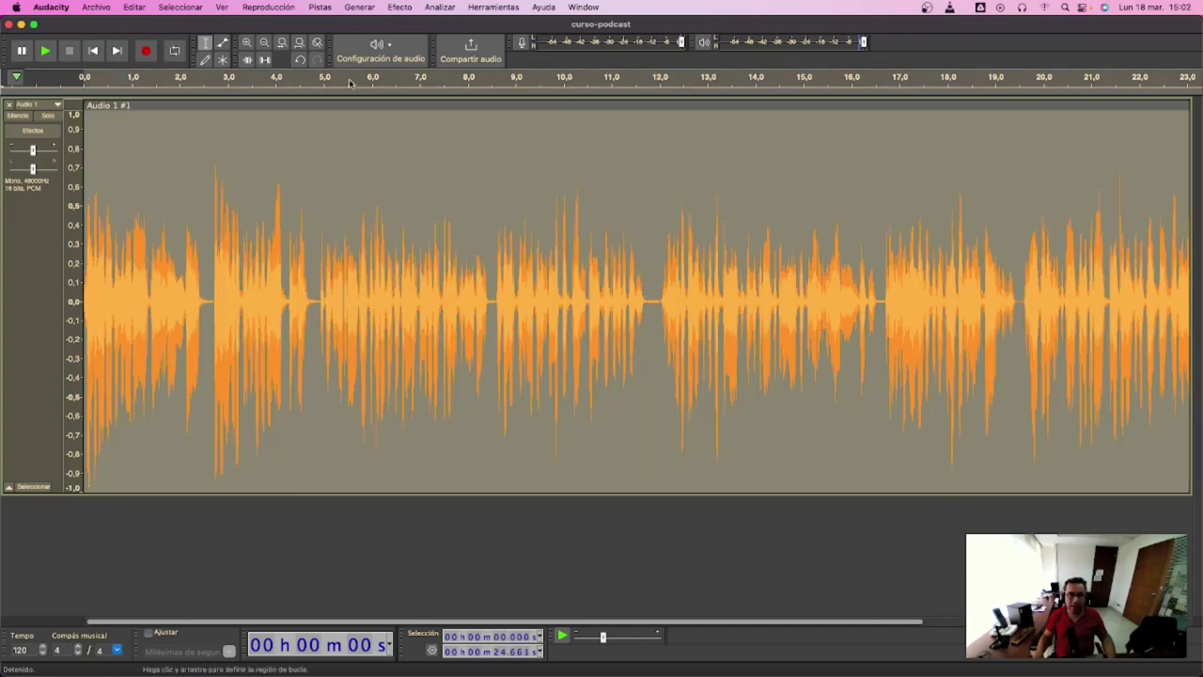
pyautogui.click(400, 8)
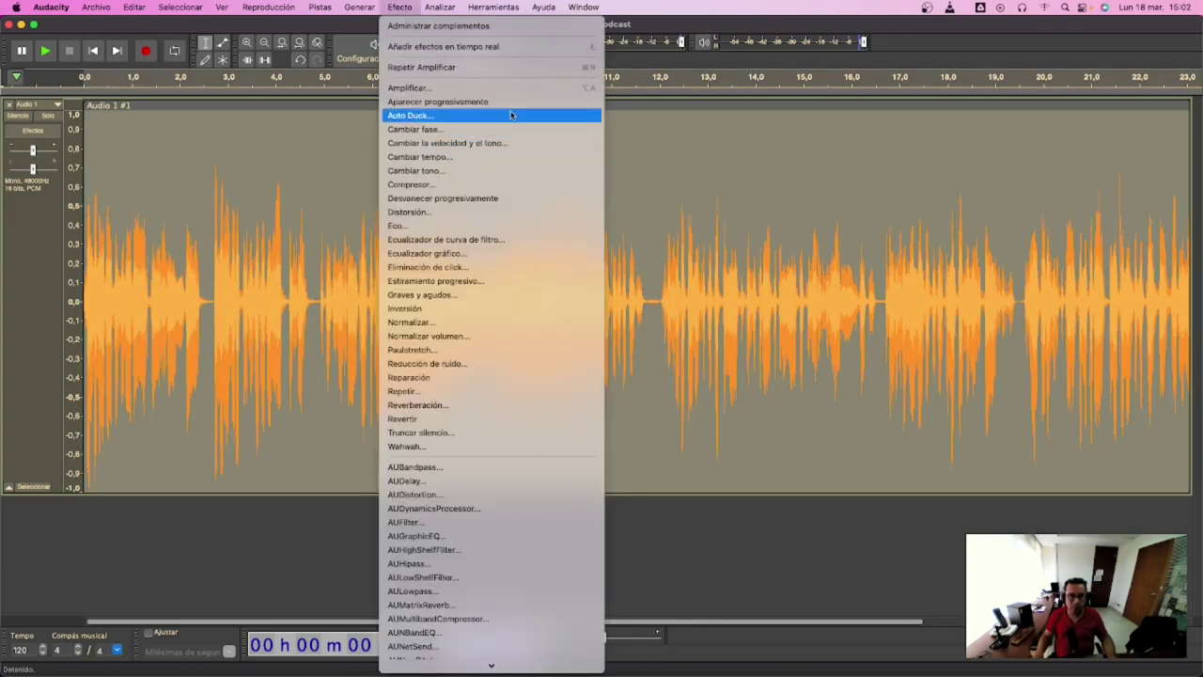
pyautogui.click(401, 8)
pyautogui.click(399, 10)
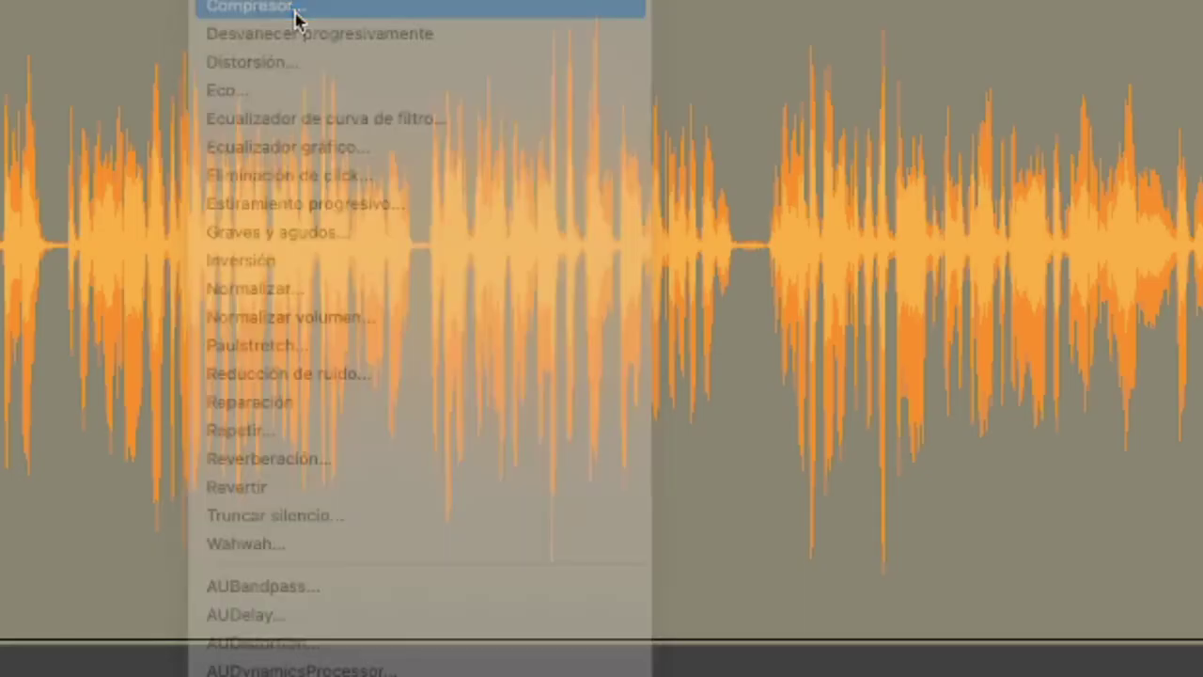
pyautogui.click(435, 188)
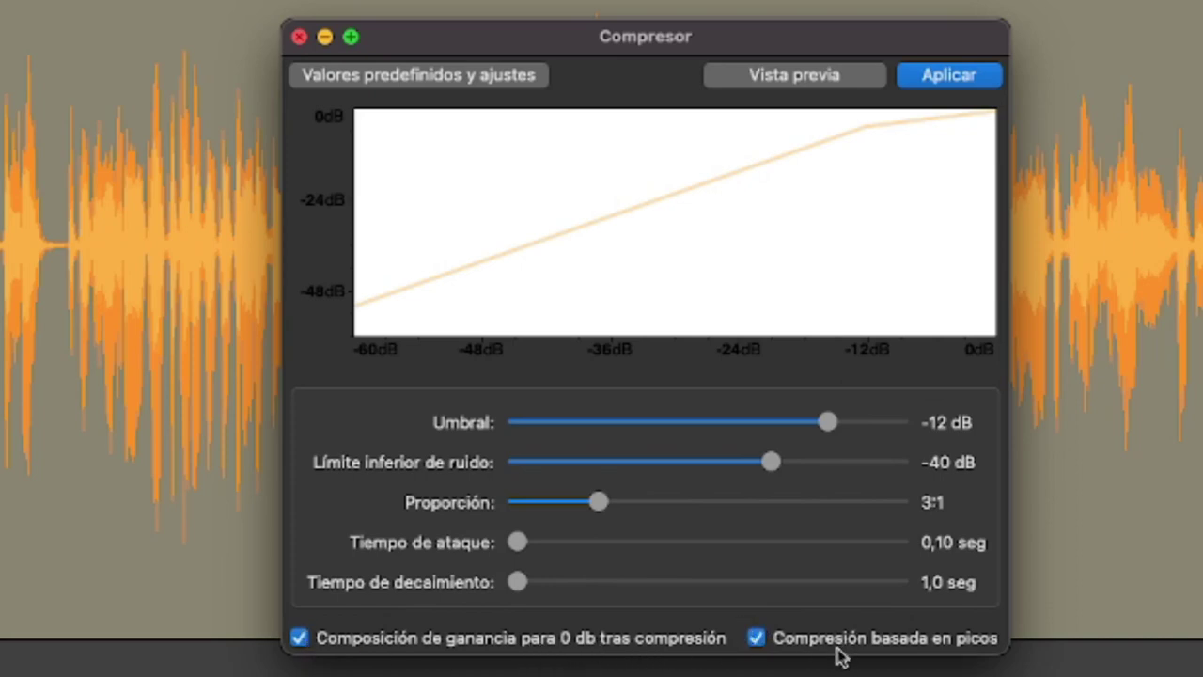
pyautogui.click(968, 82)
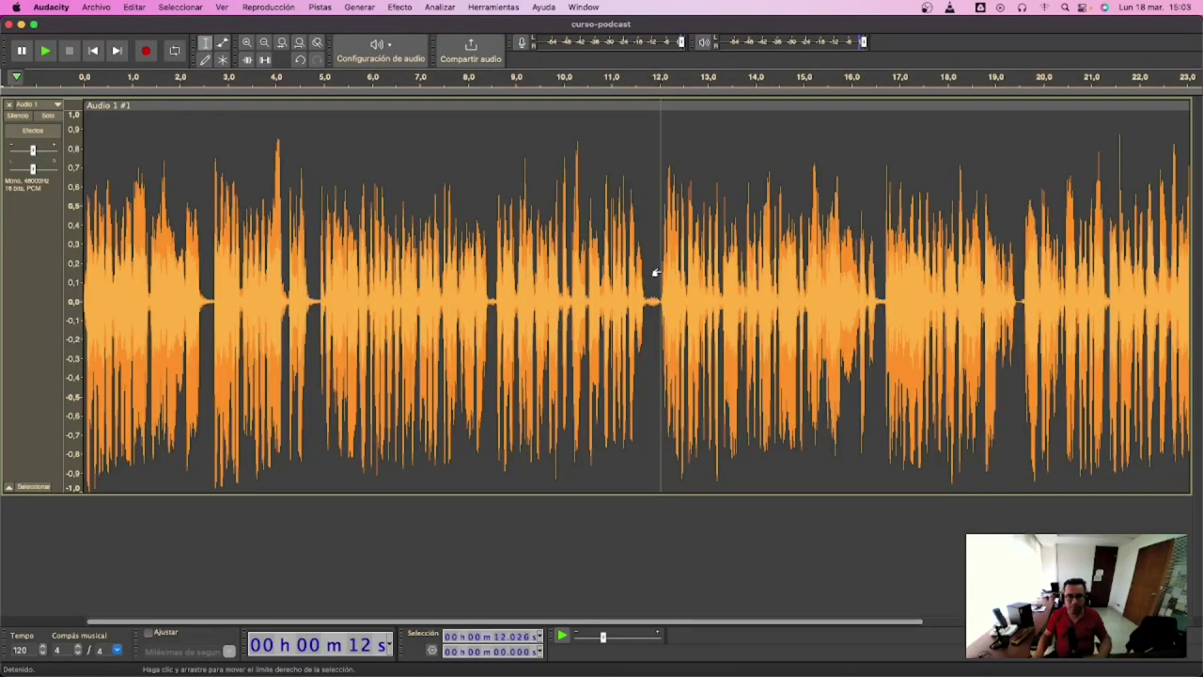
# Switch to Finder to view the music files in the Library-free-music-archive folder.
pyautogui.click(108, 9)
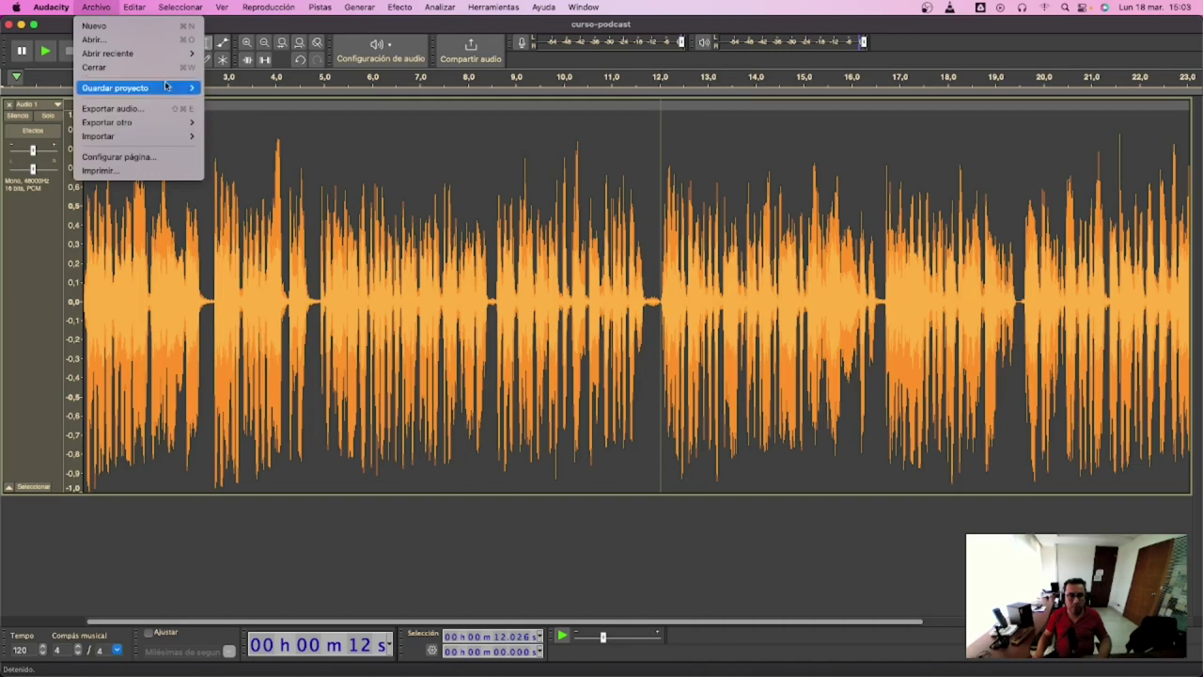
pyautogui.moveTo(151, 140)
pyautogui.press('super+Tab')
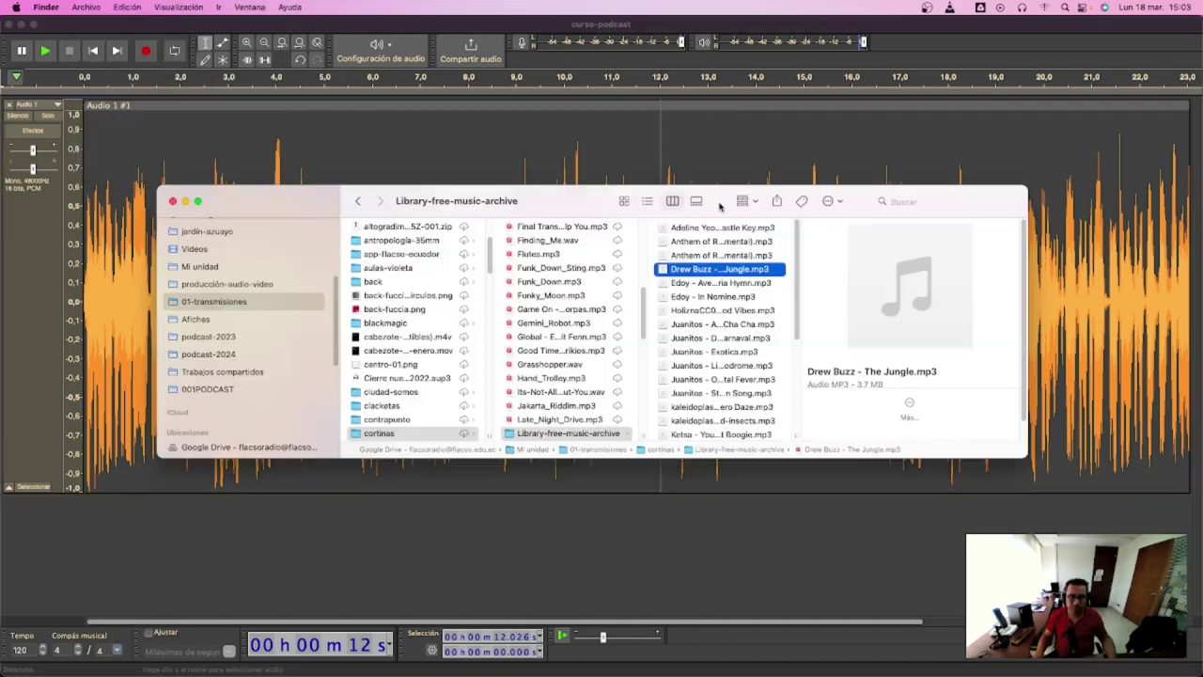
# Switch to Firefox with the Free Music Archive site and dismiss the donation form.
pyautogui.press('super+Tab')
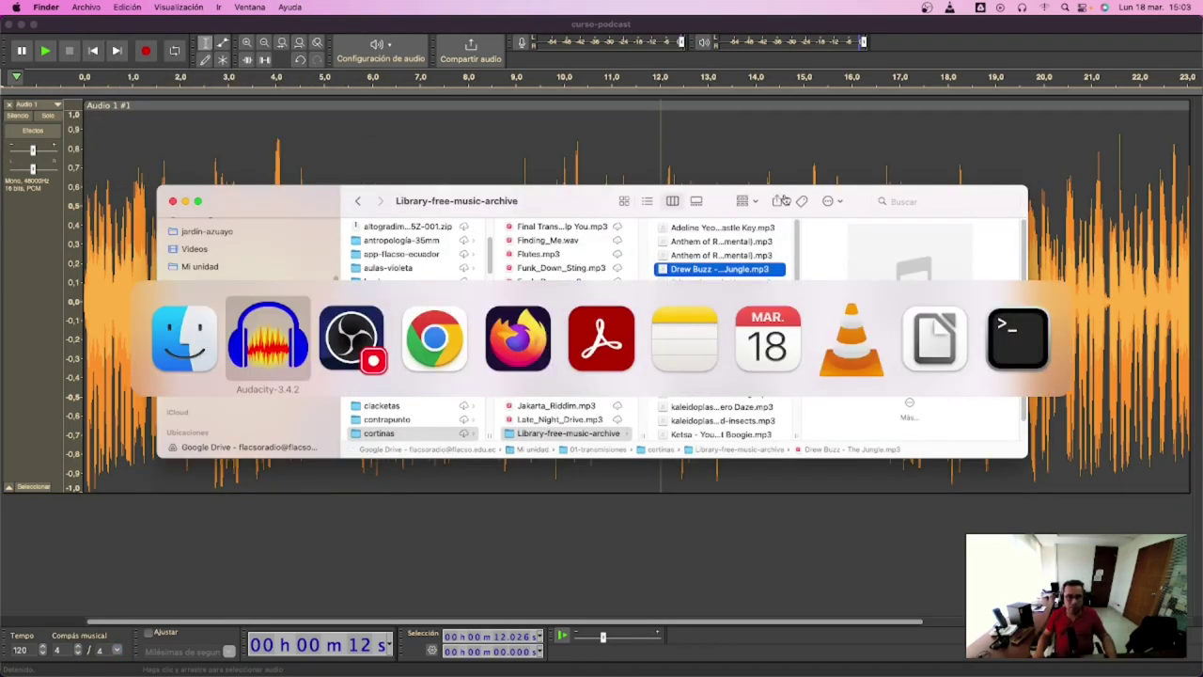
pyautogui.press('super+Tab')
pyautogui.press('super+Tab')
pyautogui.press('super+Tab')
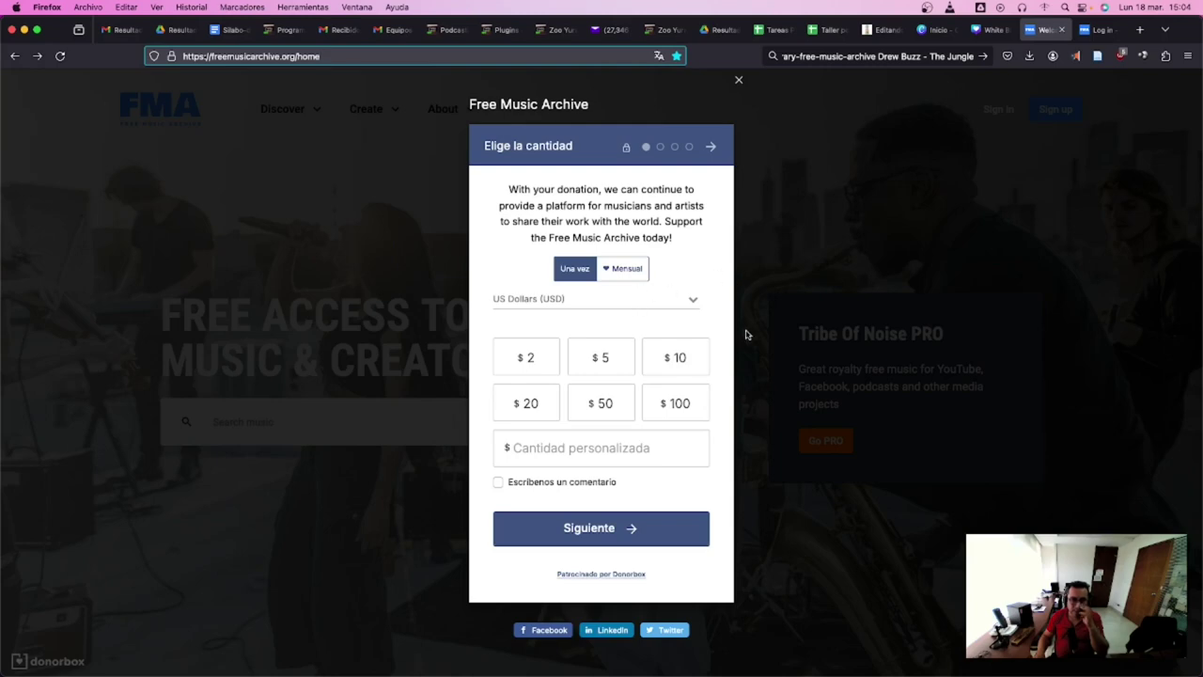
pyautogui.click(811, 296)
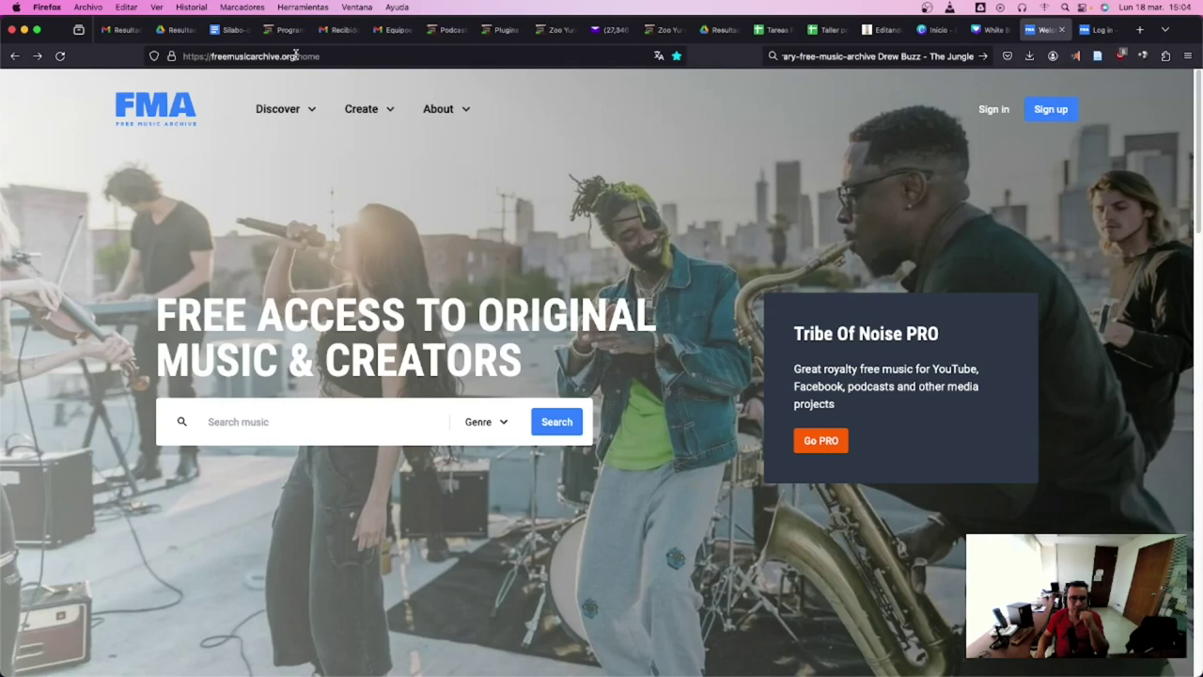
# Remove "home" from the page address and load freemusicarchive.org.
pyautogui.moveTo(297, 55); pyautogui.dragTo(443, 66)
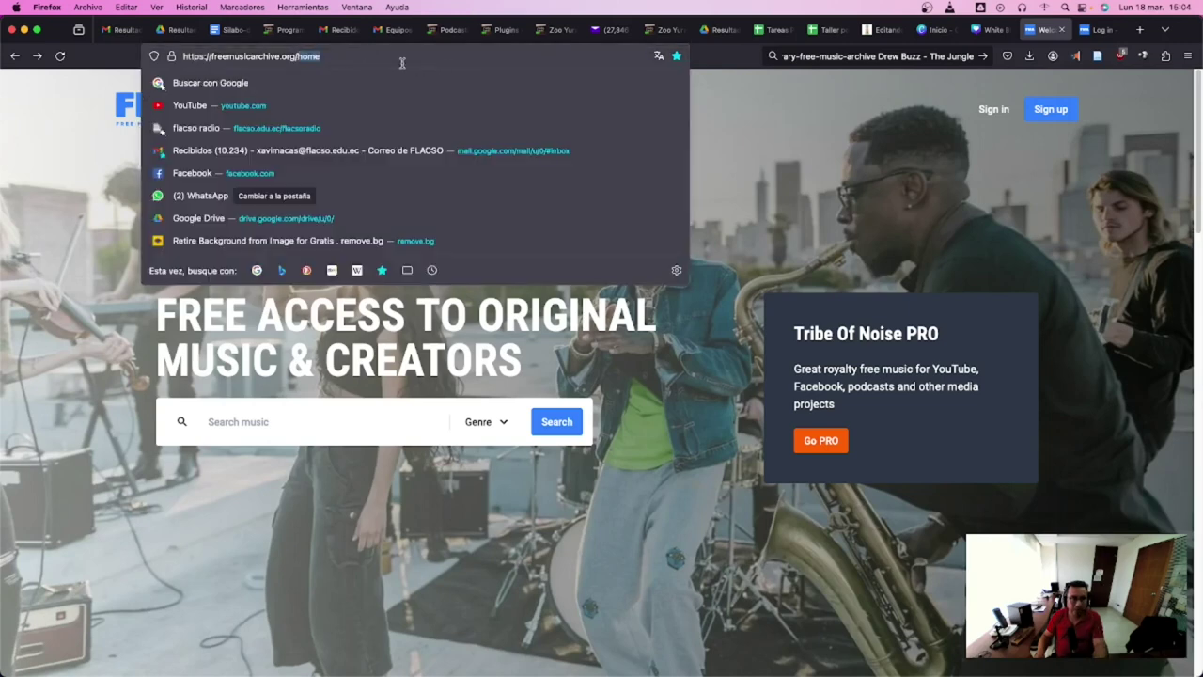
pyautogui.press('BackSpace')
pyautogui.press('Return')
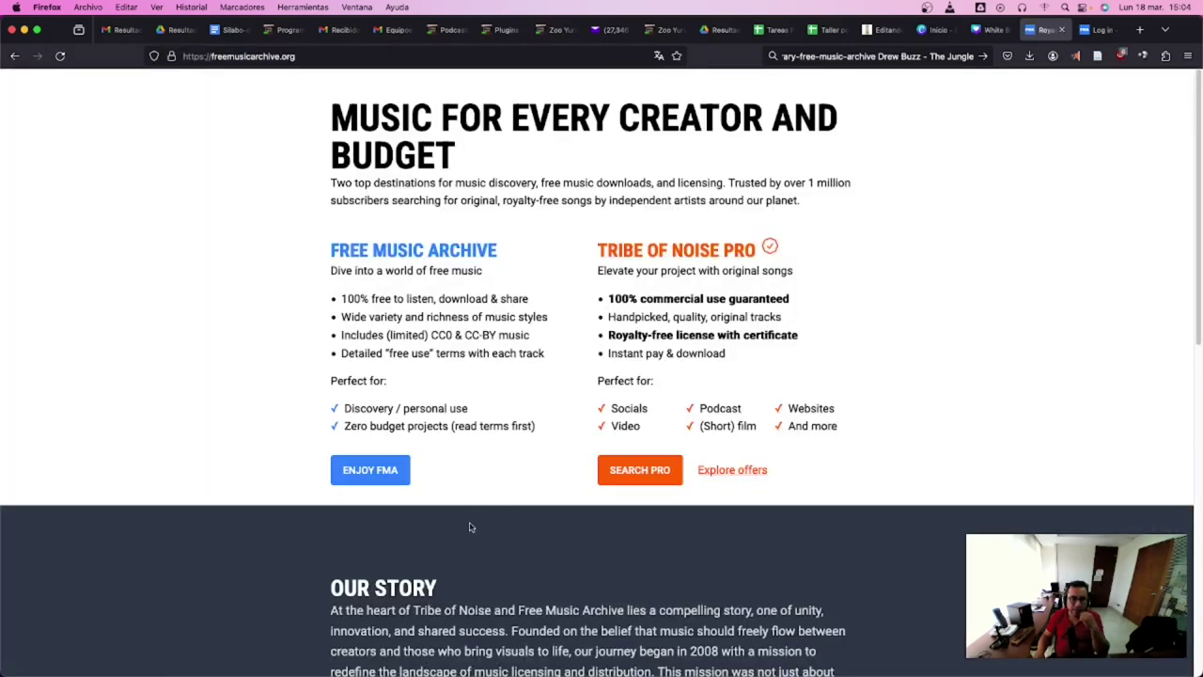
# Log in to Free Music Archive in the login tab, dismissing the donation form, and enter the FMA home page.
pyautogui.click(379, 482)
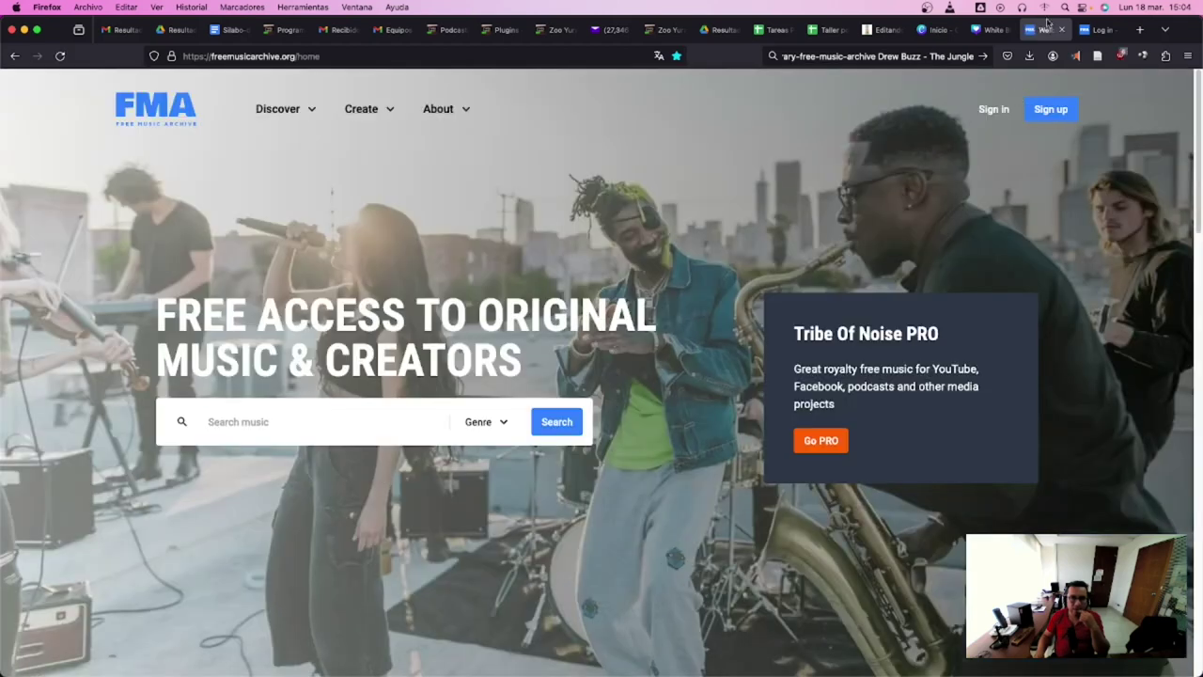
pyautogui.click(1097, 32)
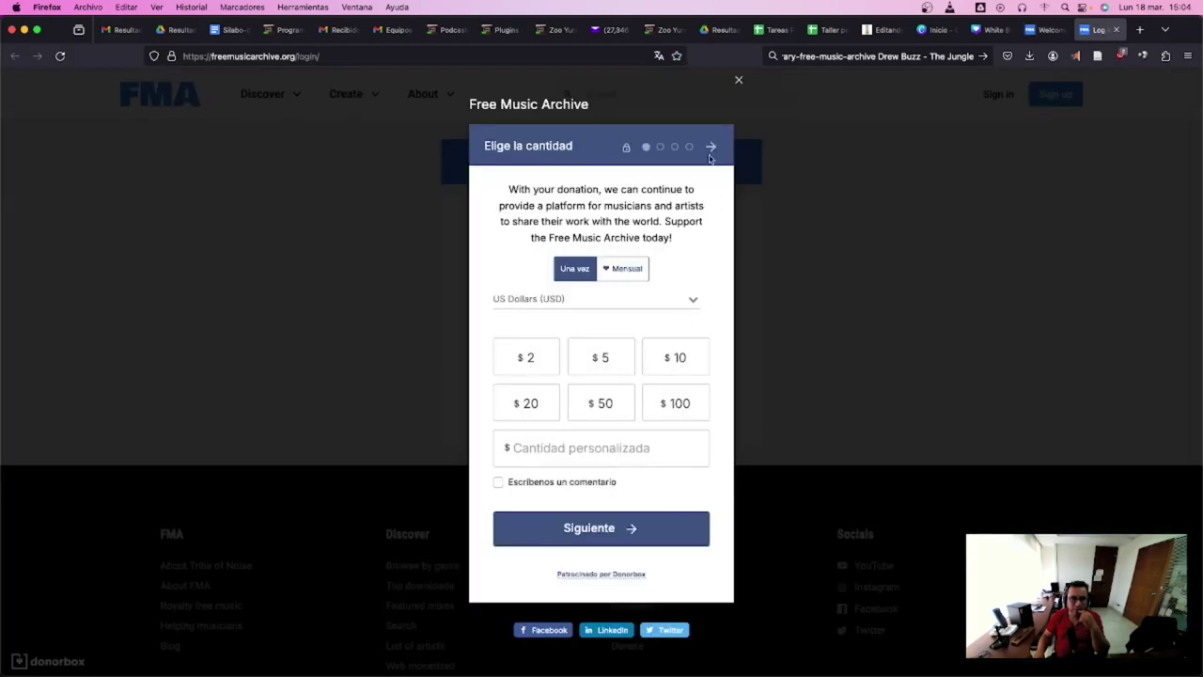
pyautogui.click(739, 82)
pyautogui.click(490, 402)
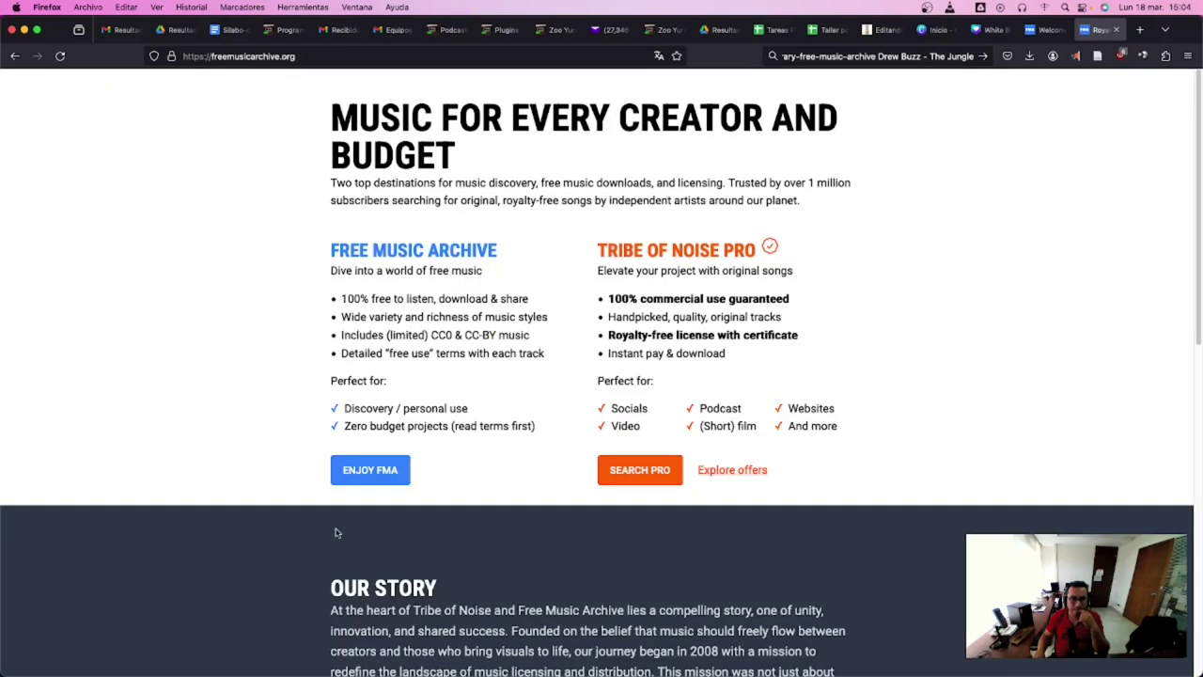
pyautogui.click(384, 474)
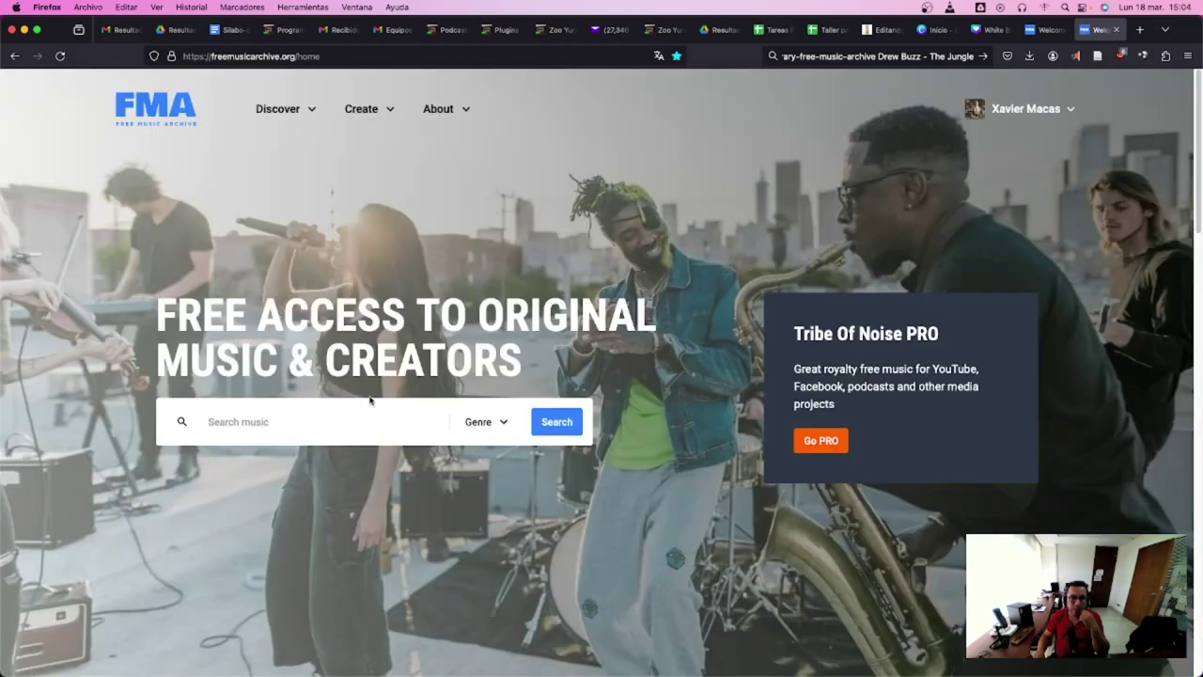
# Search the Free Music Archive for tracks in the Pop genre.
pyautogui.click(501, 425)
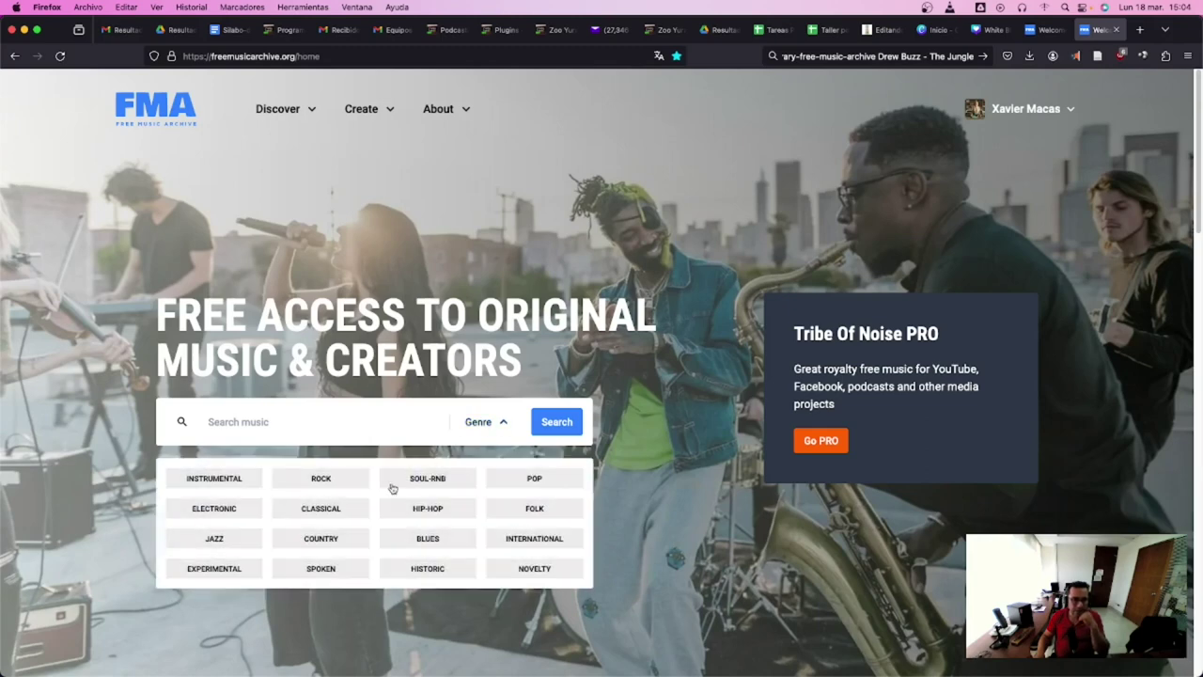
pyautogui.click(536, 481)
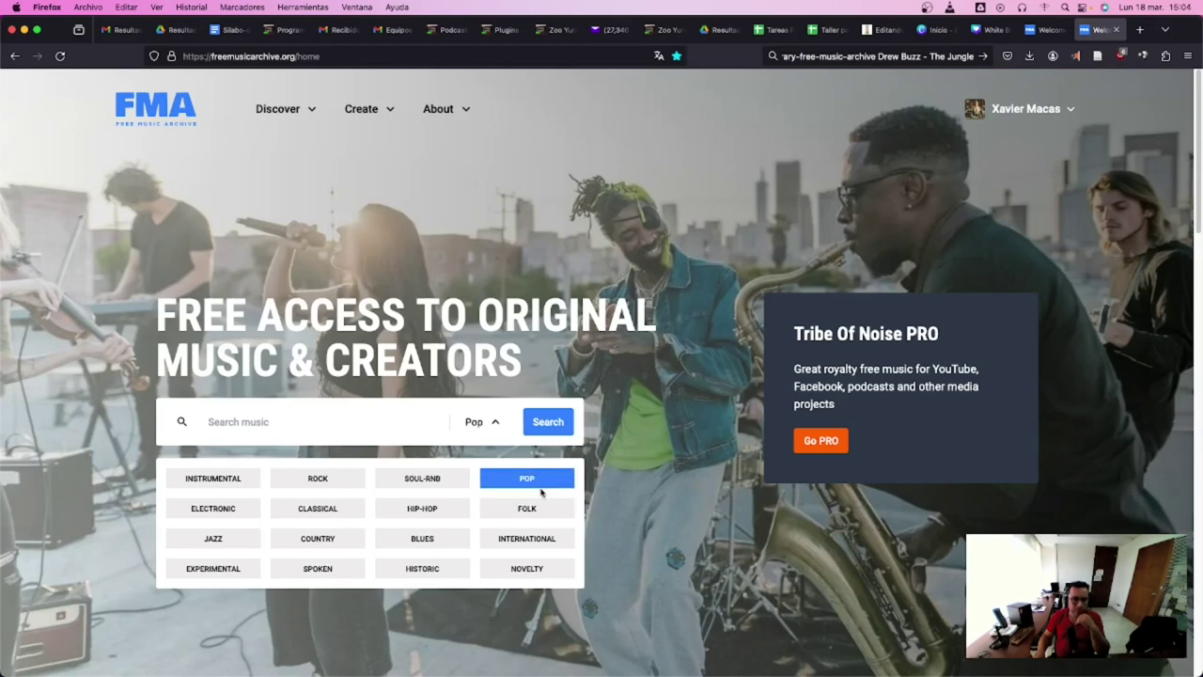
pyautogui.click(553, 424)
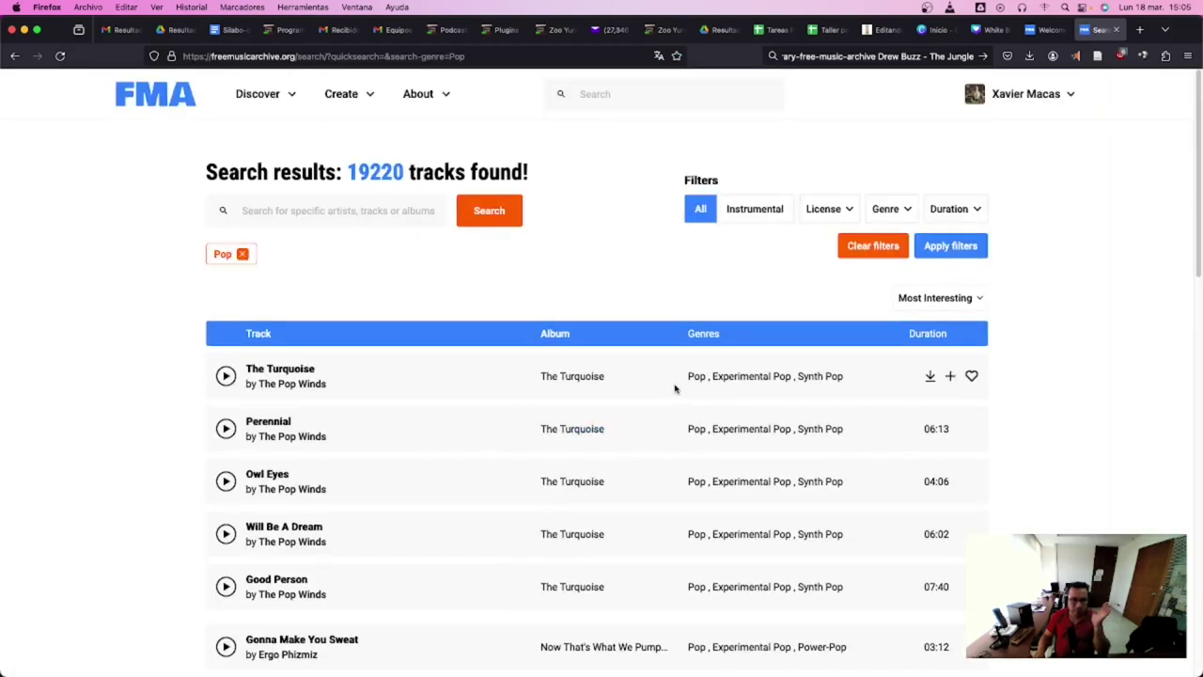
# Preview several Pop tracks, including The Turquoise, Groove Is In The Heart and Fools.
pyautogui.click(226, 377)
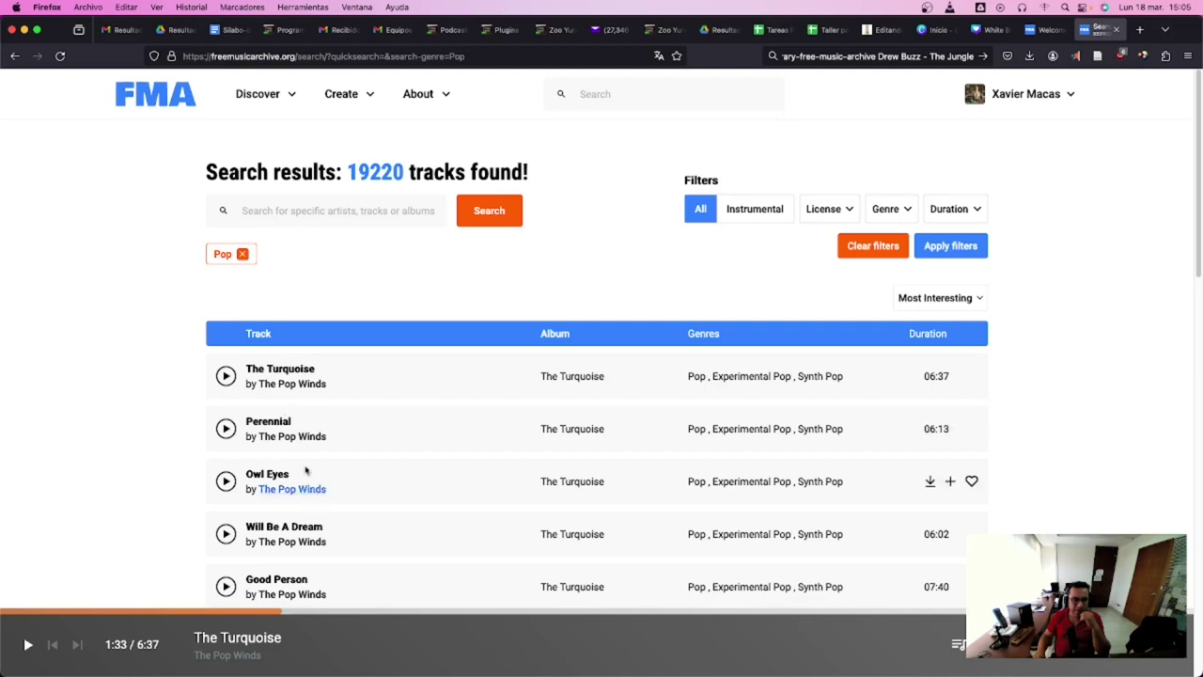
pyautogui.scroll(-1, 375, 512)
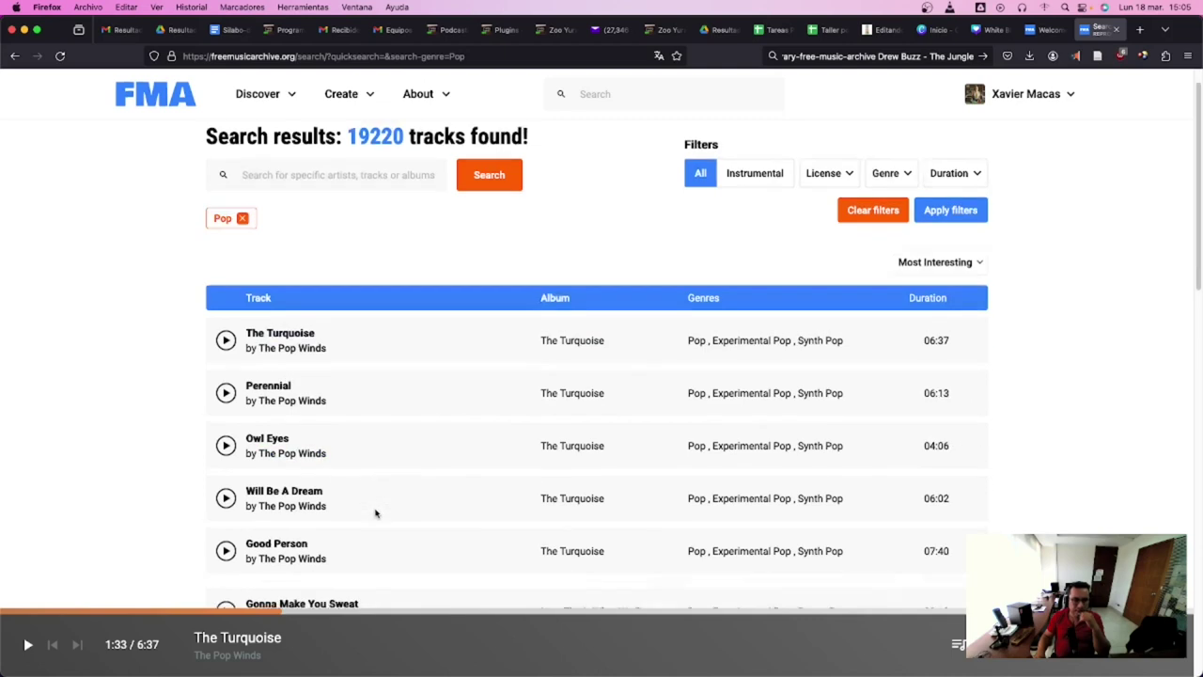
pyautogui.scroll(-3, 375, 512)
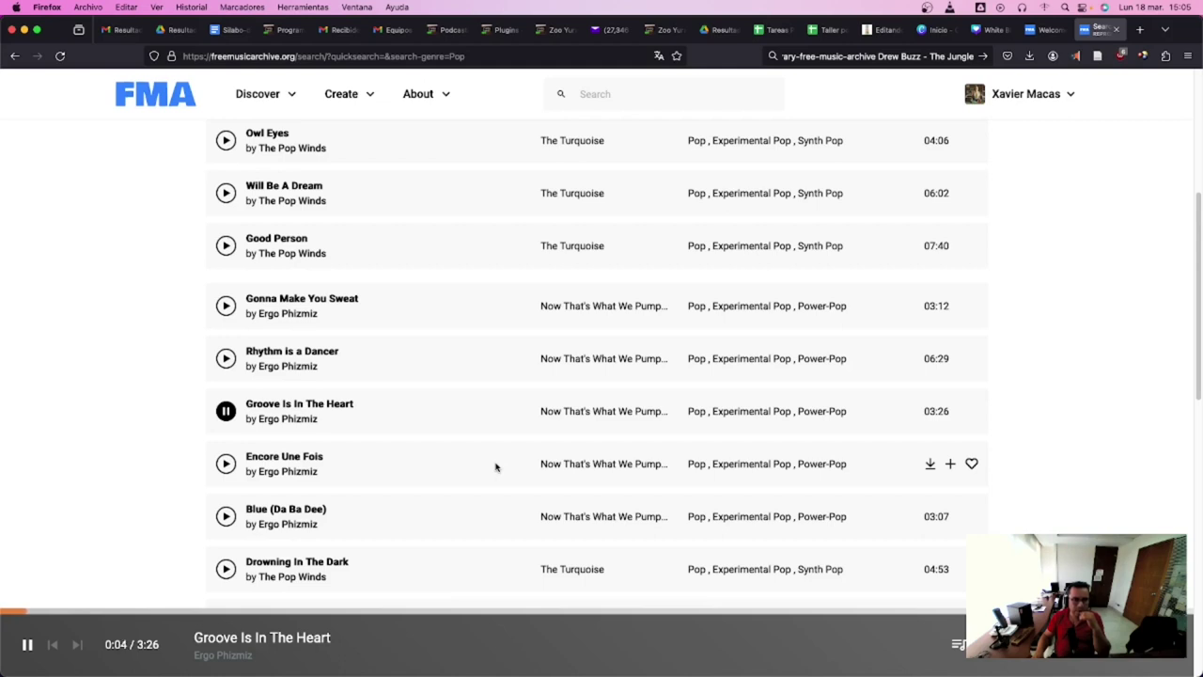
pyautogui.click(295, 614)
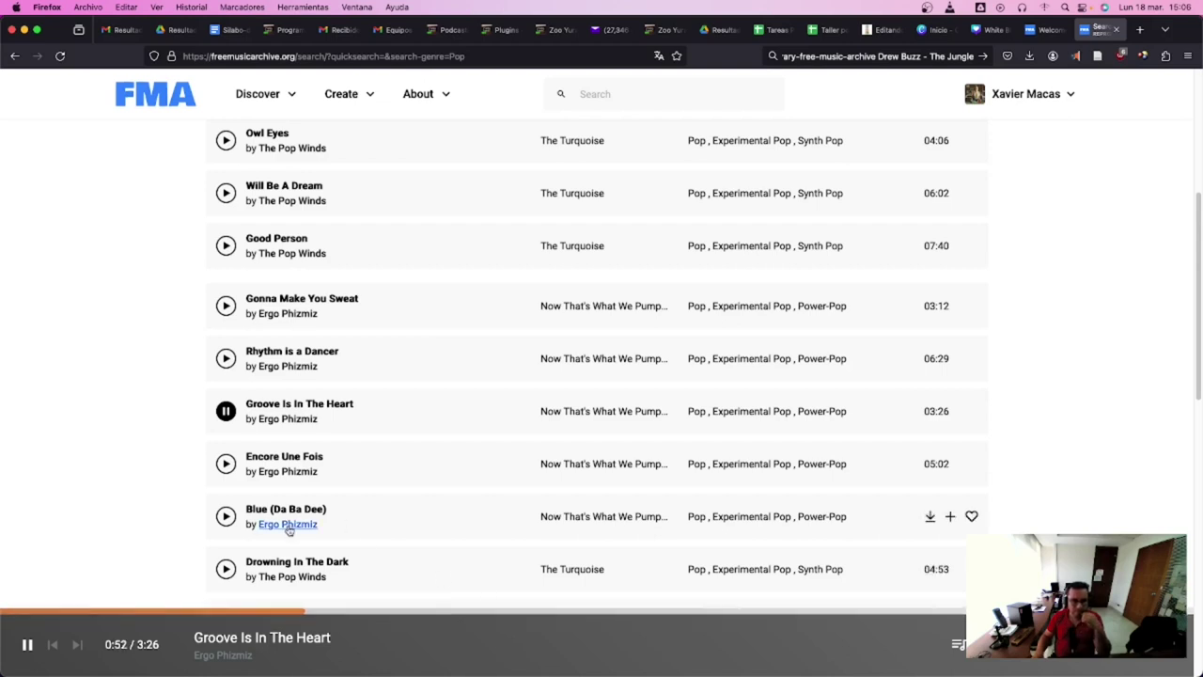
pyautogui.click(225, 516)
pyautogui.scroll(-3, 392, 535)
pyautogui.click(395, 538)
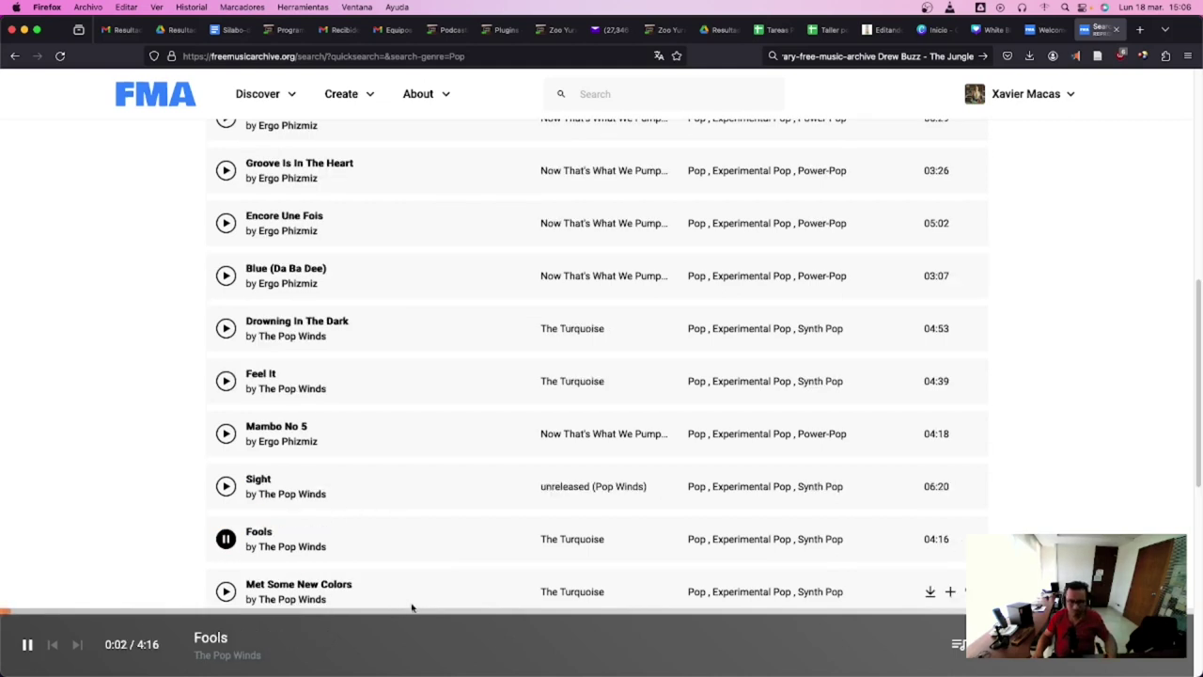
# Request the download of the track Fools by The Pop Winds.
pyautogui.press('super+Tab')
pyautogui.press('super+Tab')
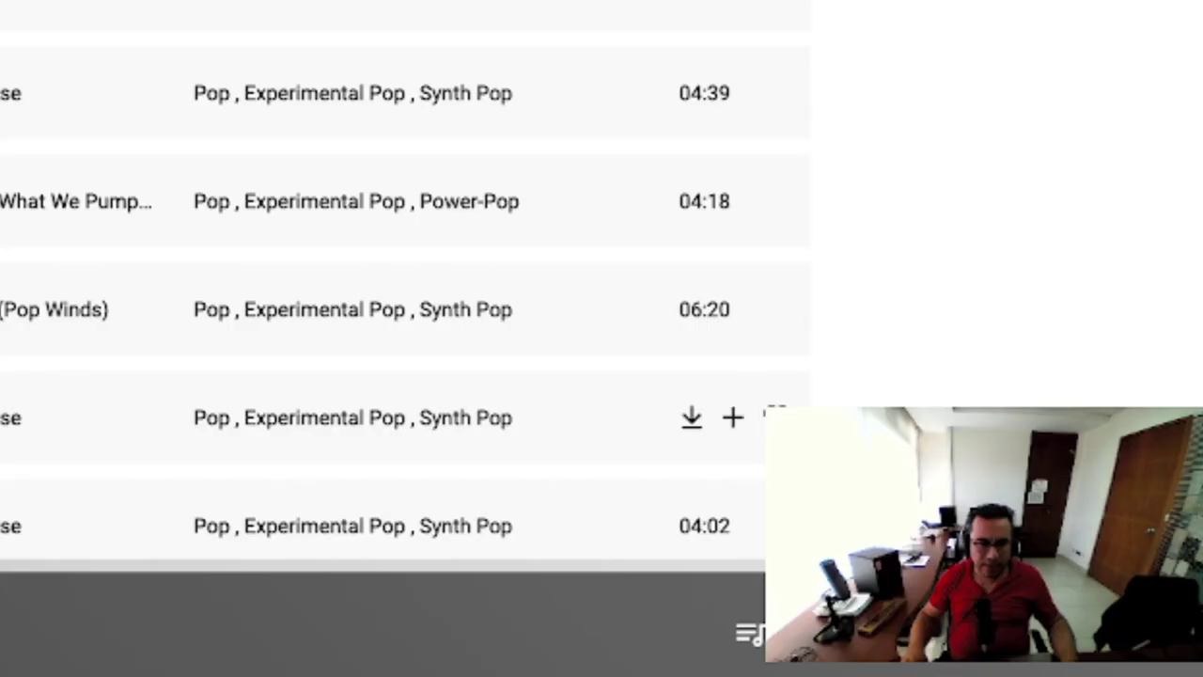
pyautogui.click(691, 422)
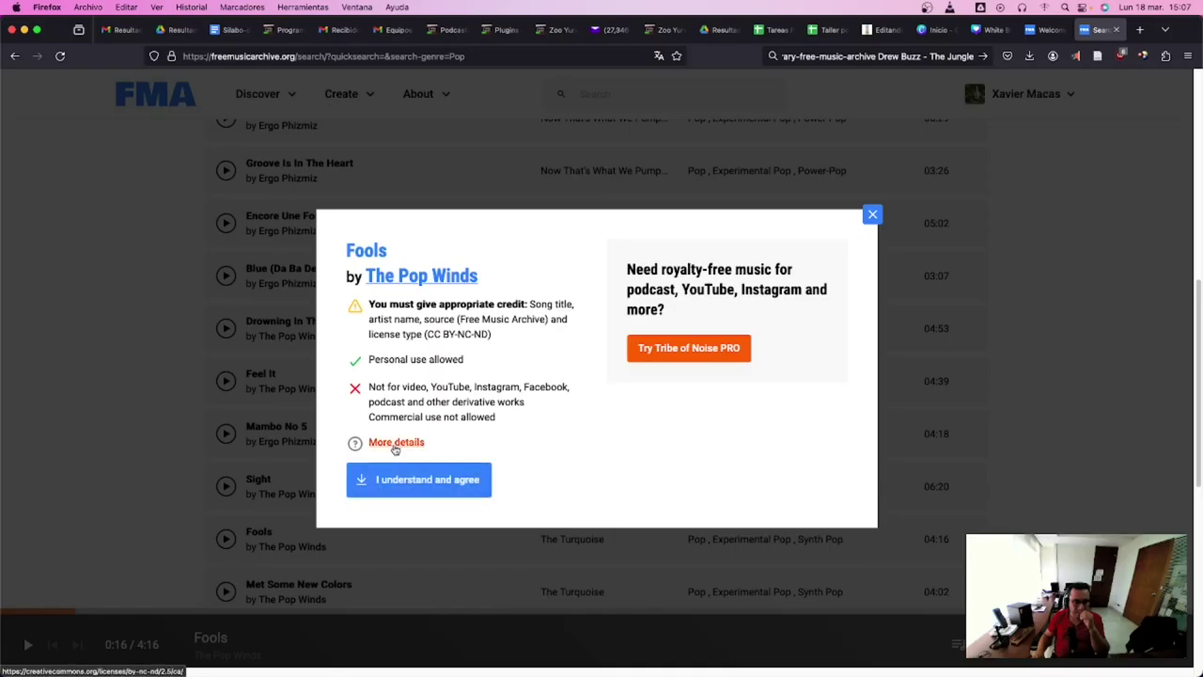
# Open the track's Creative Commons license details, decline the page translation and read through the license terms.
pyautogui.click(180, 487)
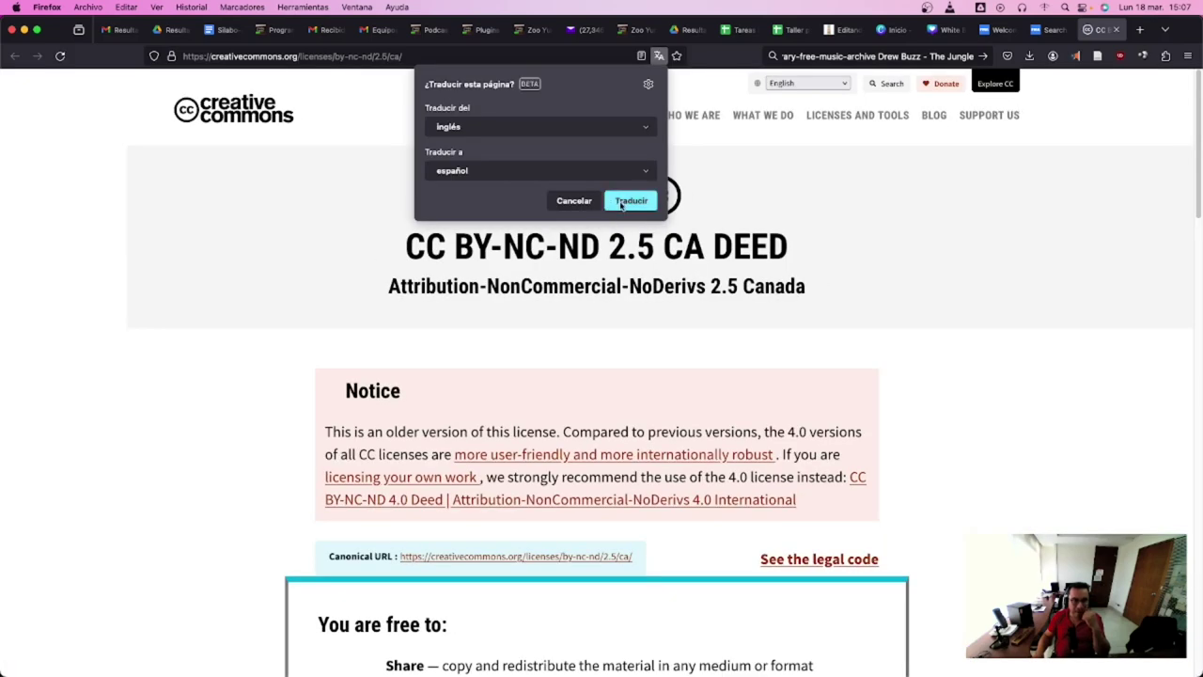
pyautogui.click(572, 201)
pyautogui.scroll(-5, 1031, 447)
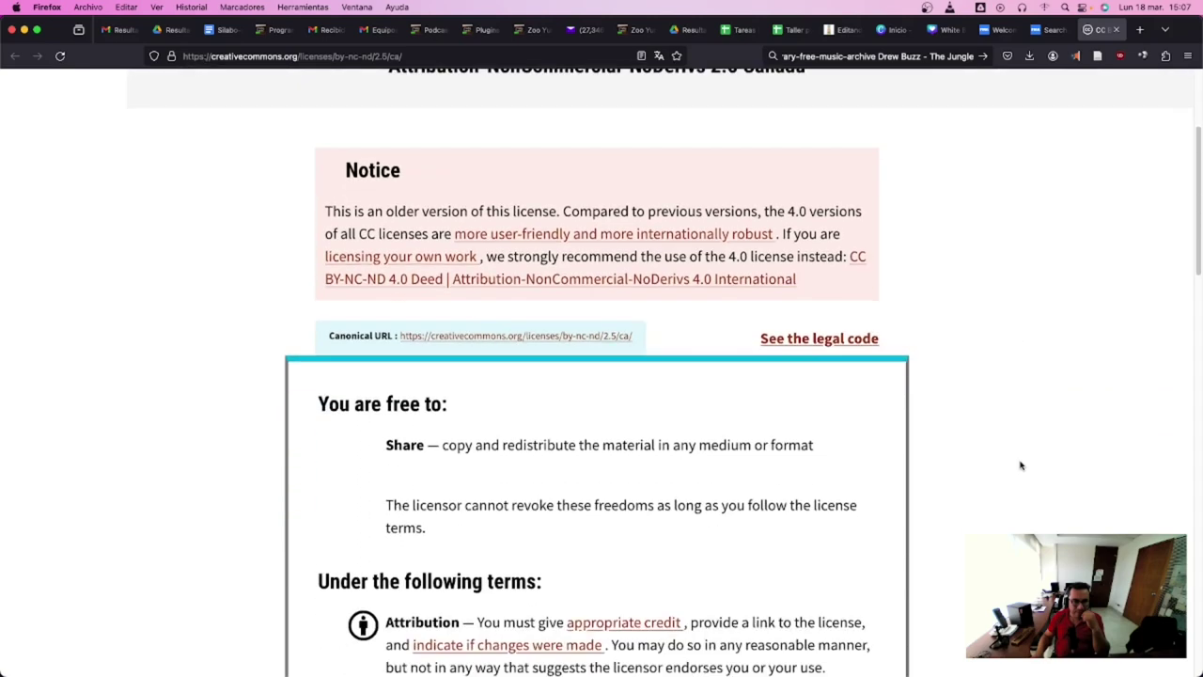
pyautogui.scroll(-6, 1021, 466)
pyautogui.scroll(-7, 1021, 461)
pyautogui.scroll(-10, 1021, 465)
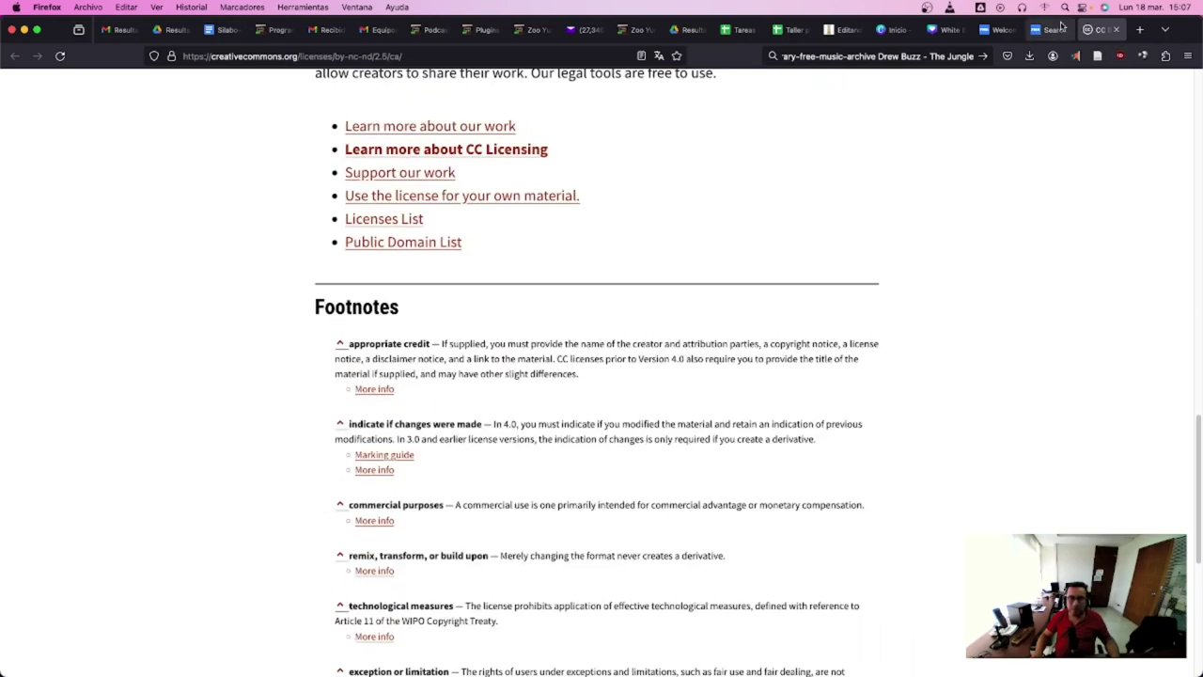
# Return to the download terms for Fools, accept them and show the downloaded MP3 in Finder.
pyautogui.click(1051, 31)
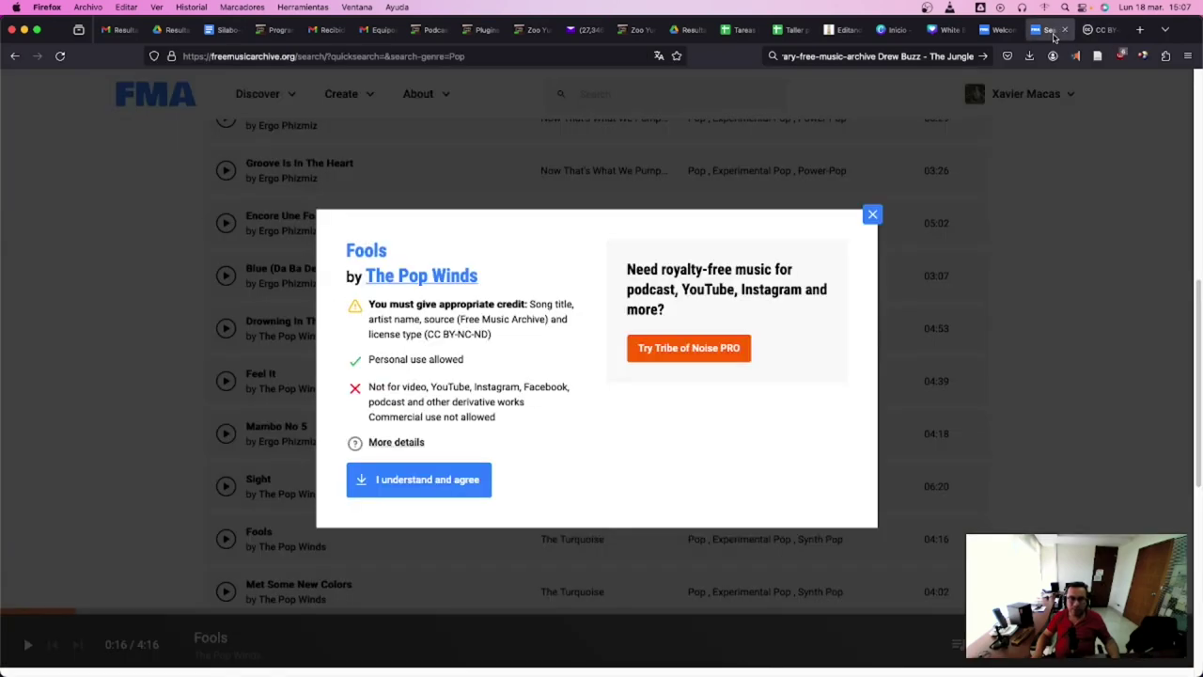
pyautogui.click(472, 485)
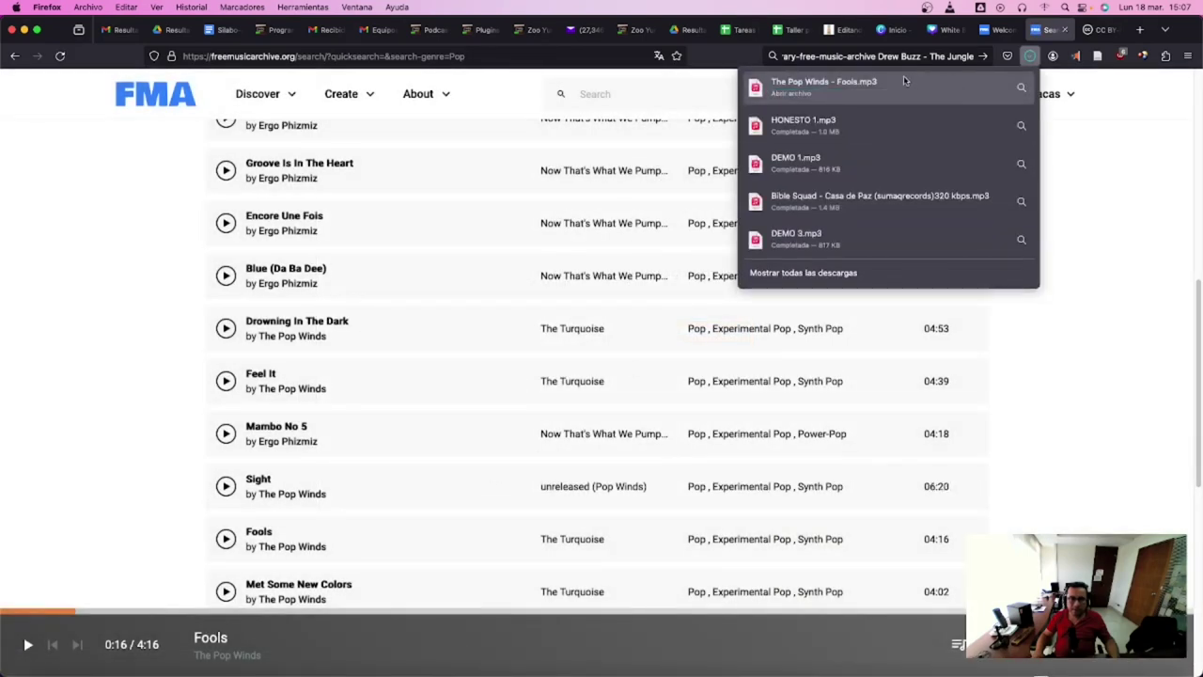
pyautogui.rightClick(890, 84)
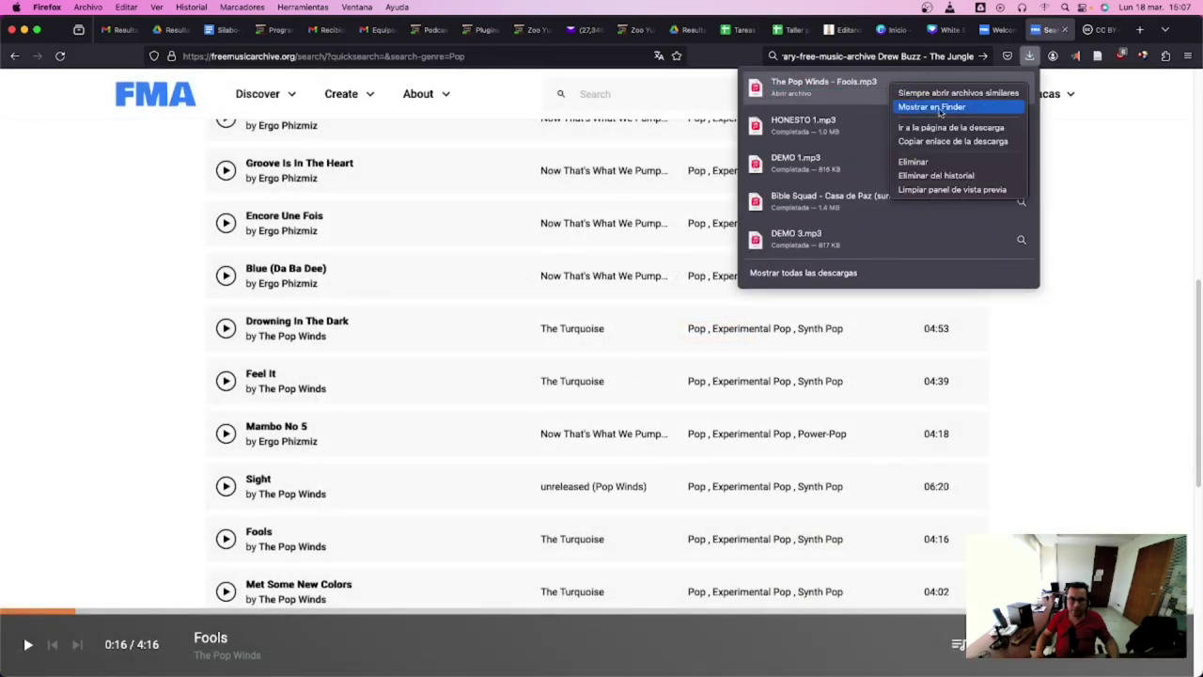
pyautogui.click(939, 107)
# Import The Pop Winds - Fools.mp3 from Finder into the Audacity project as a new track below the voice recording.
pyautogui.press('super+Tab')
pyautogui.press('super+Tab')
pyautogui.press('super+Tab')
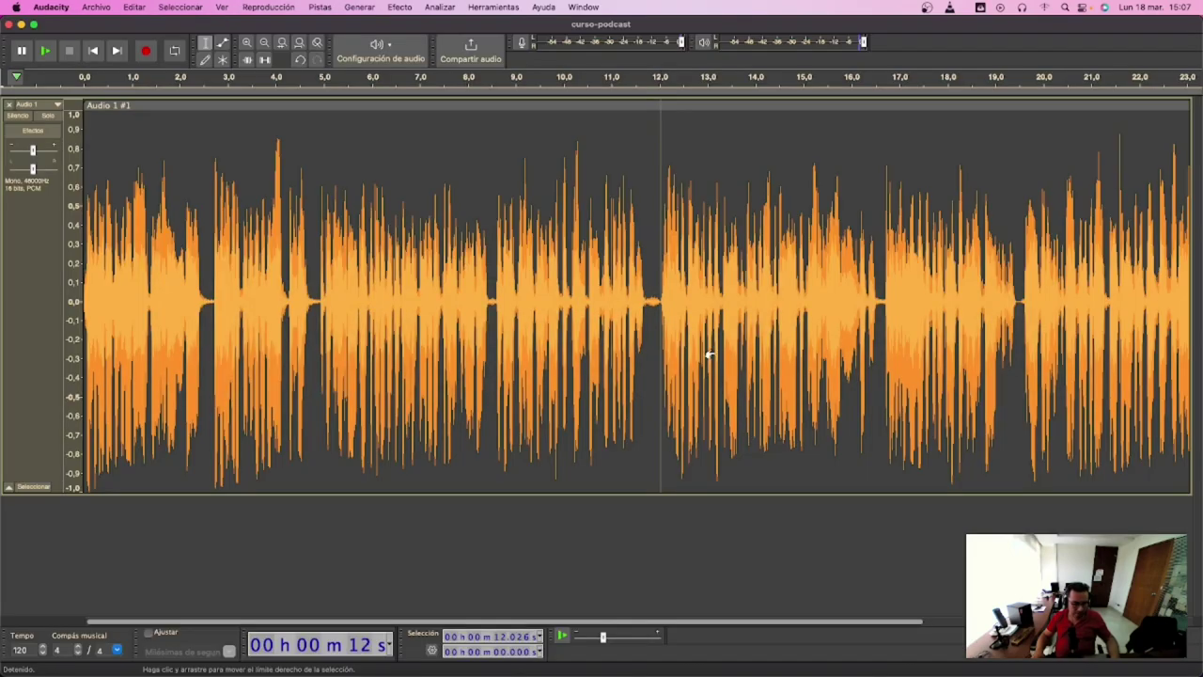
pyautogui.press('super+3')
pyautogui.press('super+3')
pyautogui.press('super+Tab')
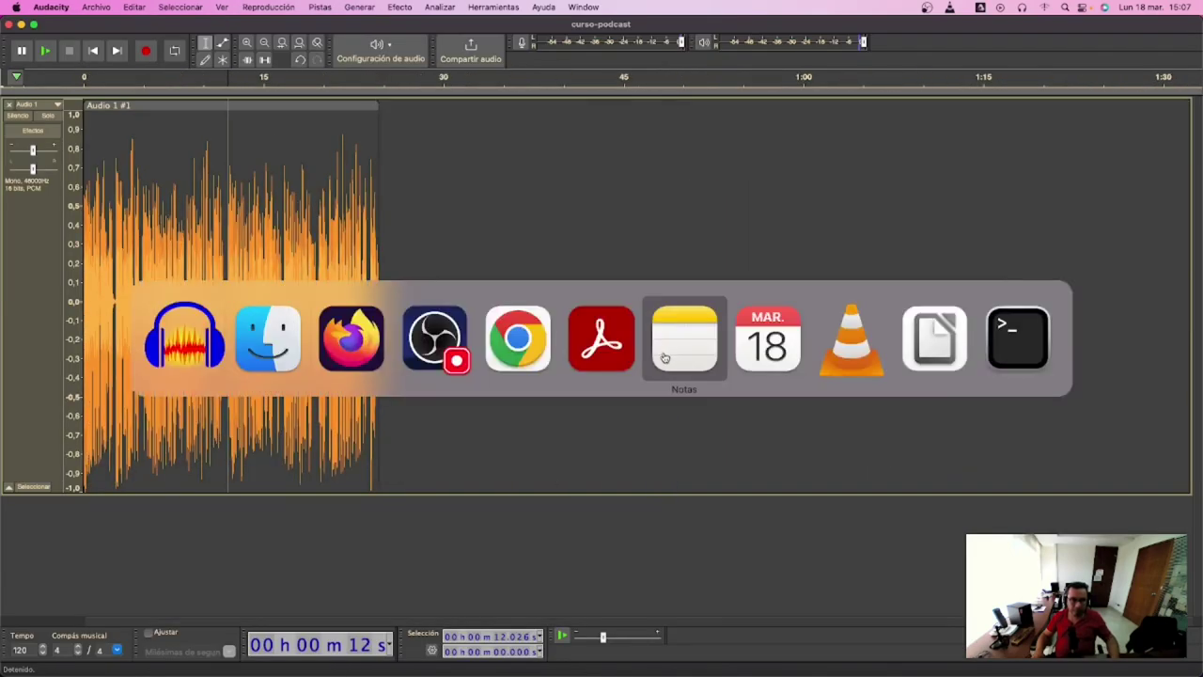
pyautogui.press('super+Tab')
pyautogui.press('super+Tab')
pyautogui.press('super+Tab')
pyautogui.press('super+Tab')
pyautogui.press('super+Tab')
pyautogui.press('super+Tab')
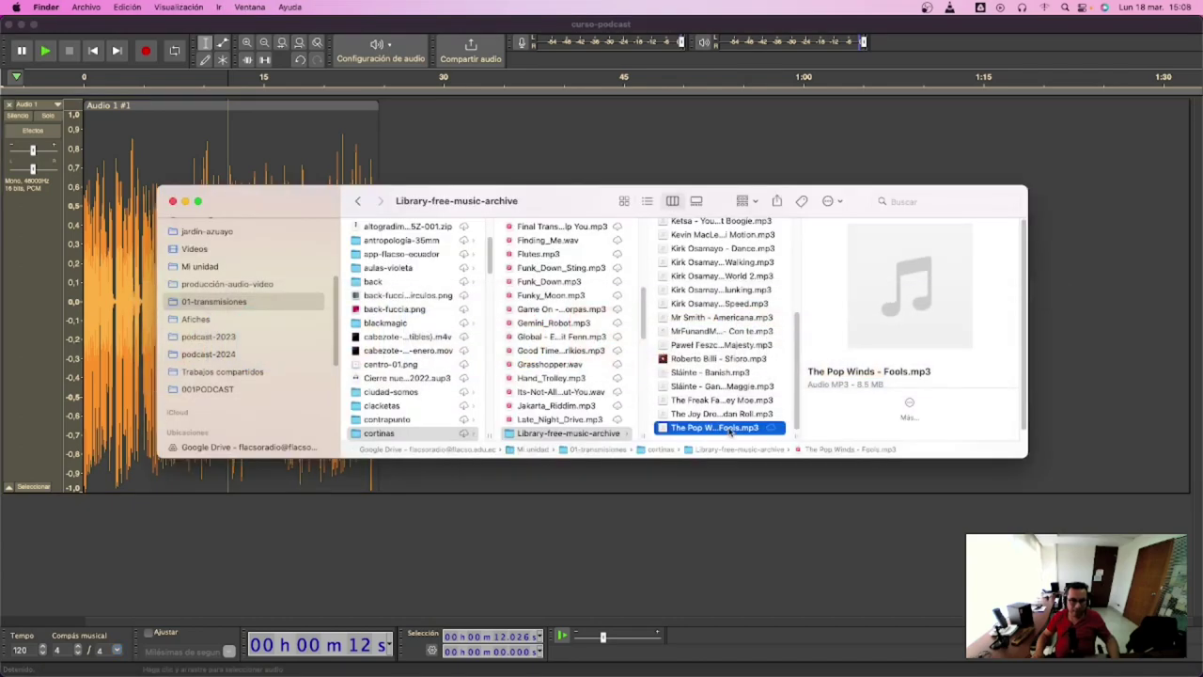
pyautogui.moveTo(731, 430); pyautogui.dragTo(643, 585)
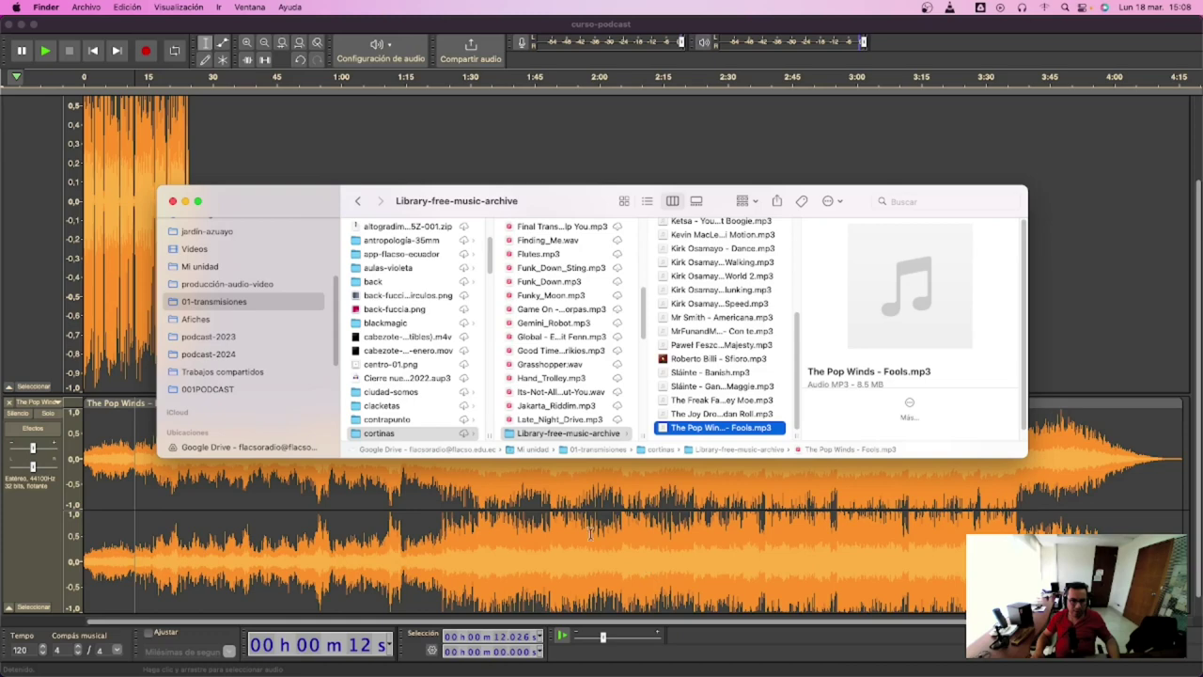
# Reduce the voice track's height and move the voice clip to start at about 8 seconds.
pyautogui.click(272, 125)
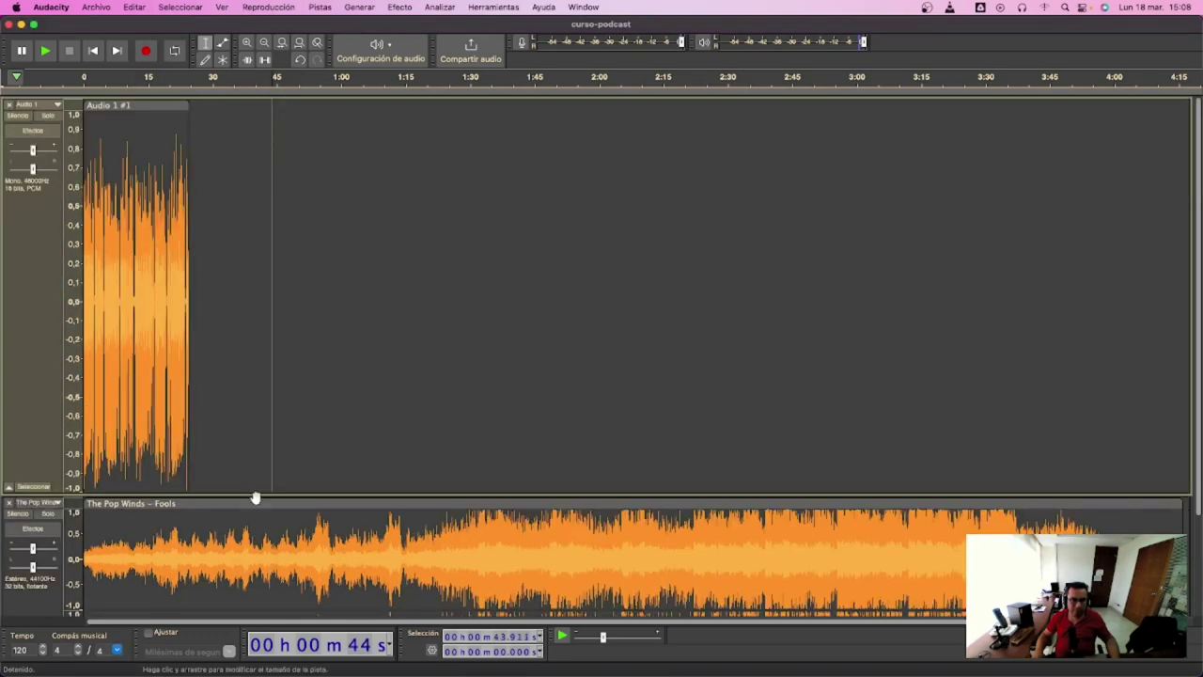
pyautogui.moveTo(258, 498); pyautogui.dragTo(258, 330)
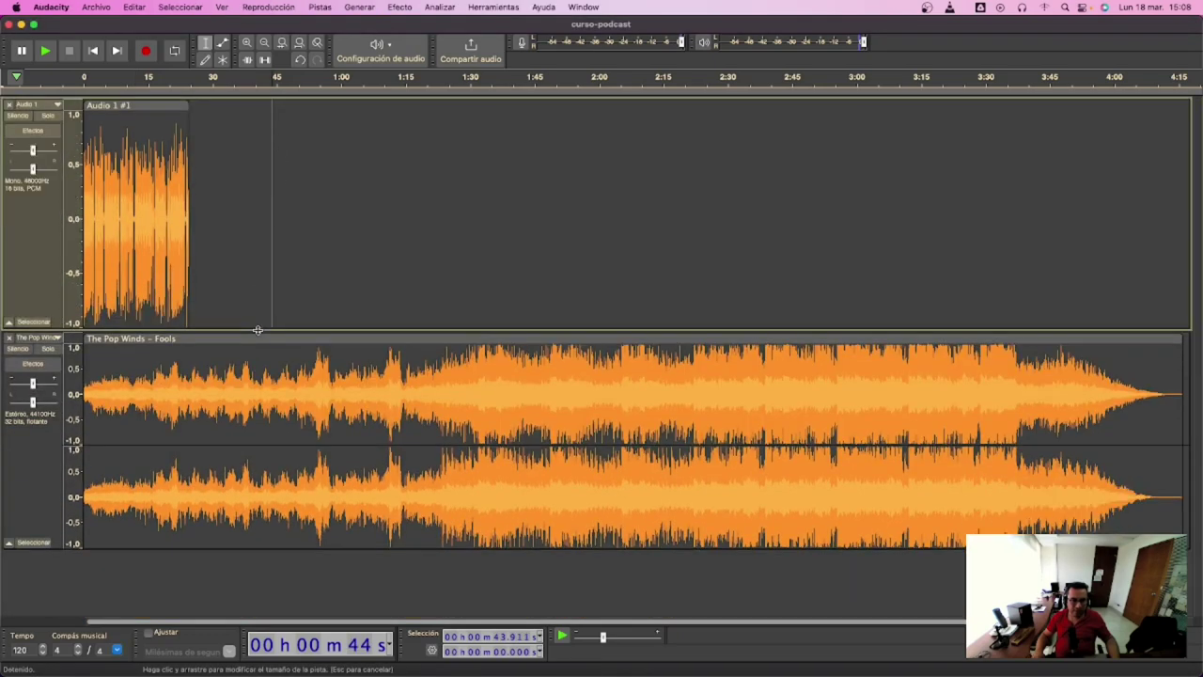
pyautogui.moveTo(150, 105); pyautogui.dragTo(185, 104)
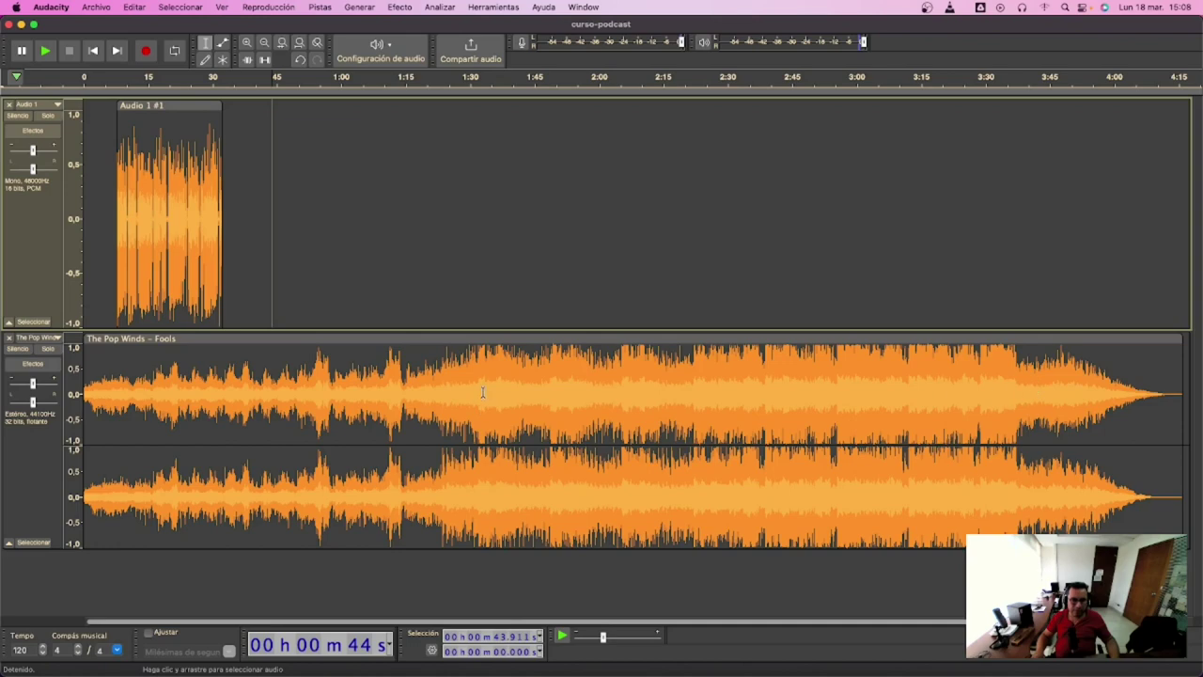
# Split the music at about 2:00, shorten the first part to about 20 seconds and join a shortened ending directly after it.
pyautogui.click(597, 390)
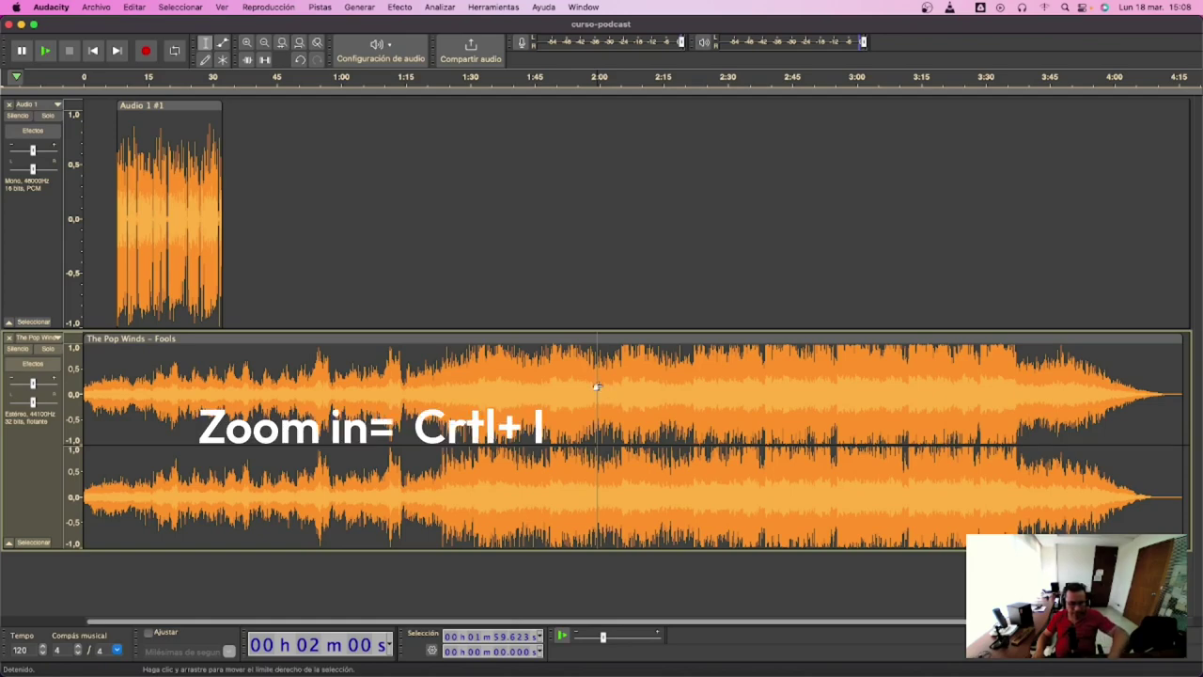
pyautogui.press('super+i')
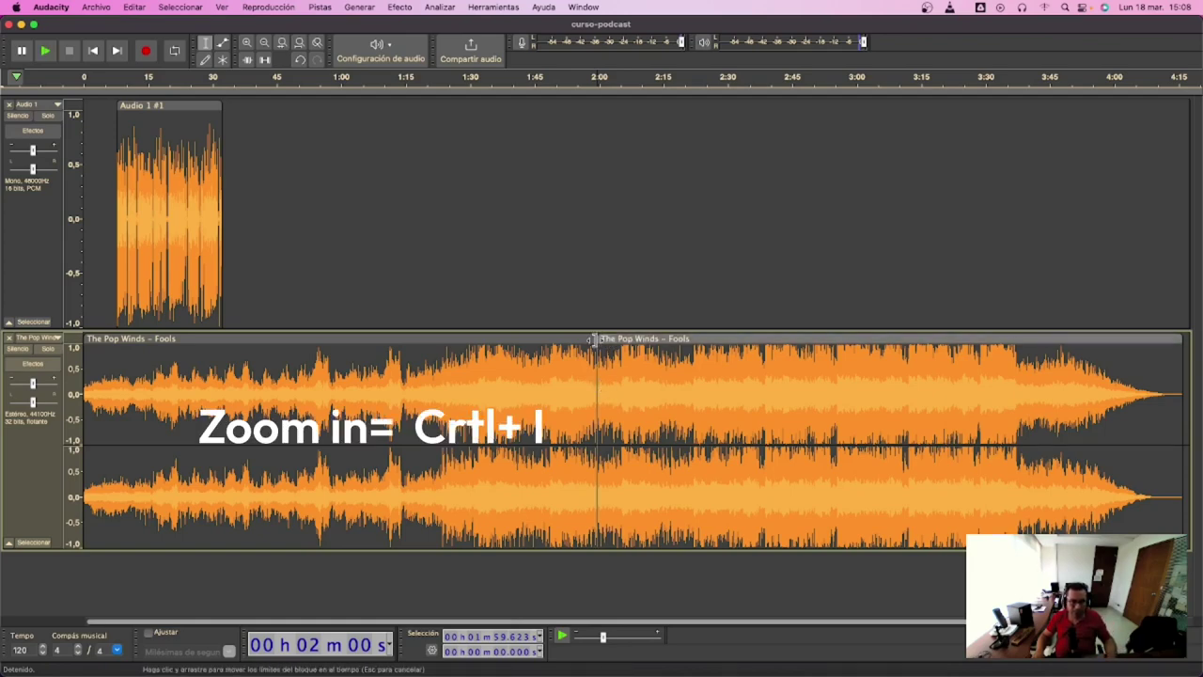
pyautogui.moveTo(583, 338); pyautogui.dragTo(169, 339)
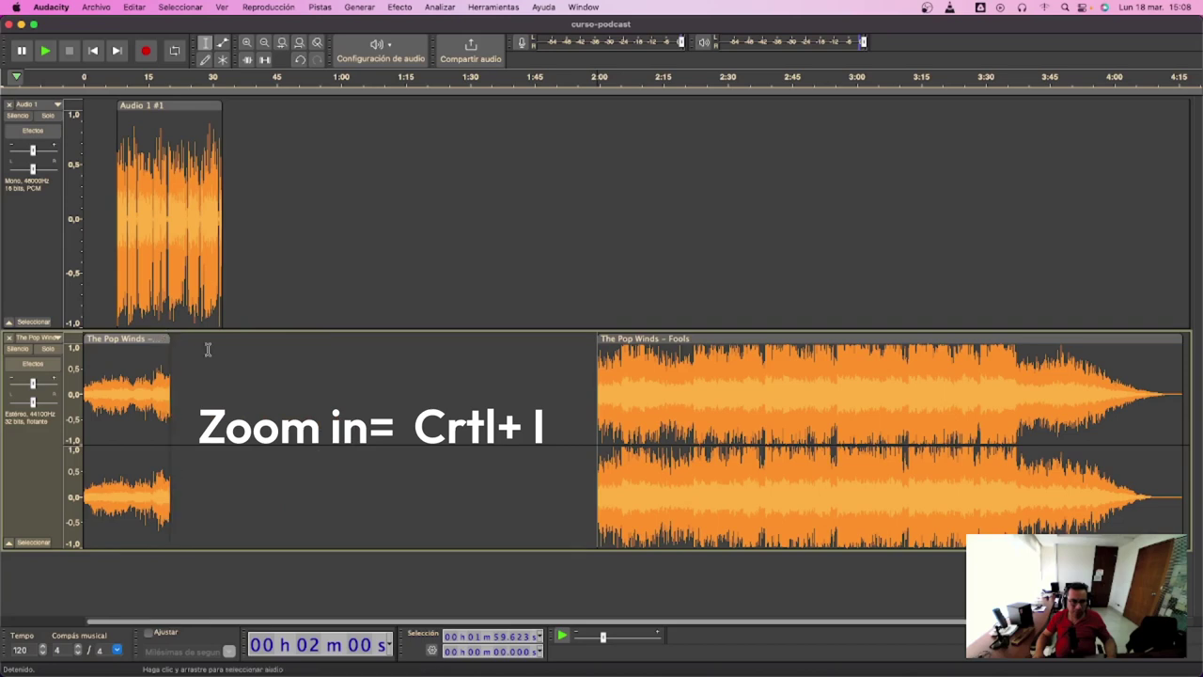
pyautogui.moveTo(600, 340); pyautogui.dragTo(214, 352)
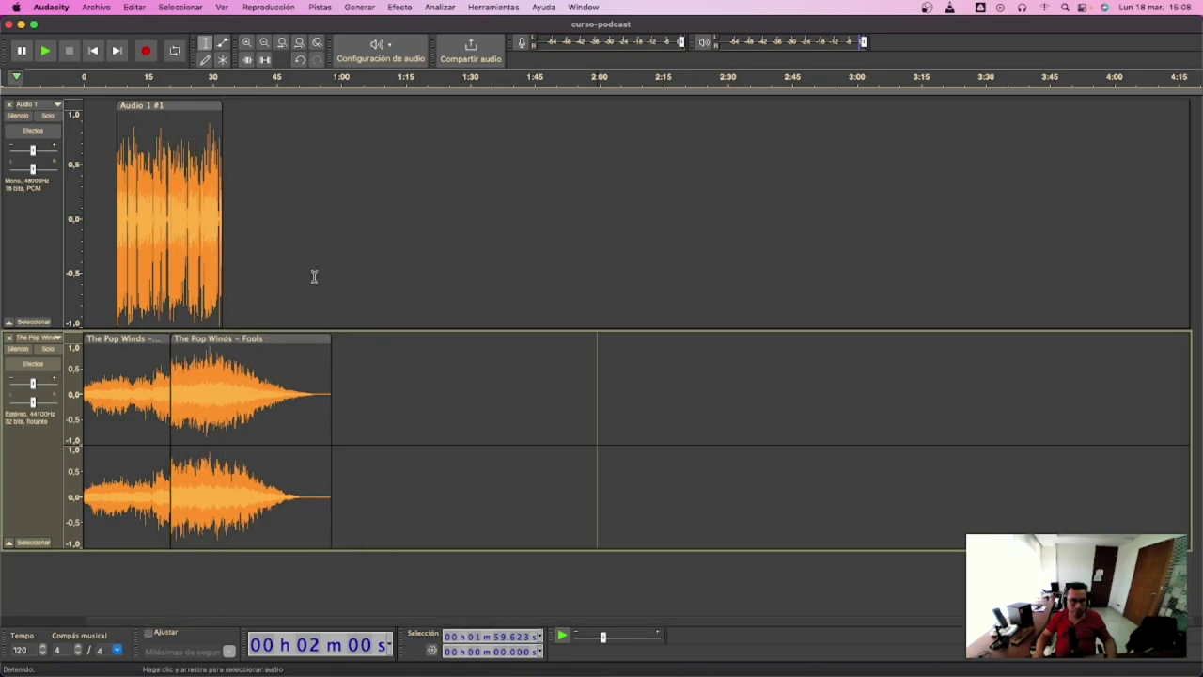
# Fit roughly the first 54 seconds to the view and play the first music clip.
pyautogui.moveTo(314, 276); pyautogui.dragTo(83, 279)
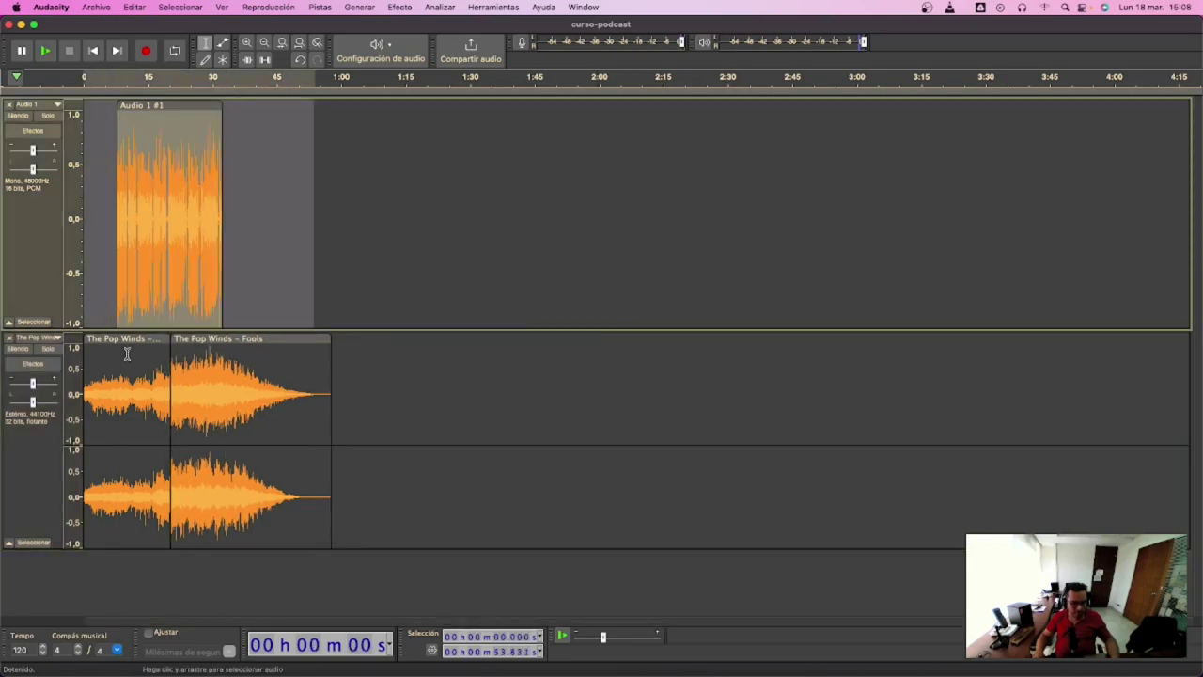
pyautogui.press('super+e')
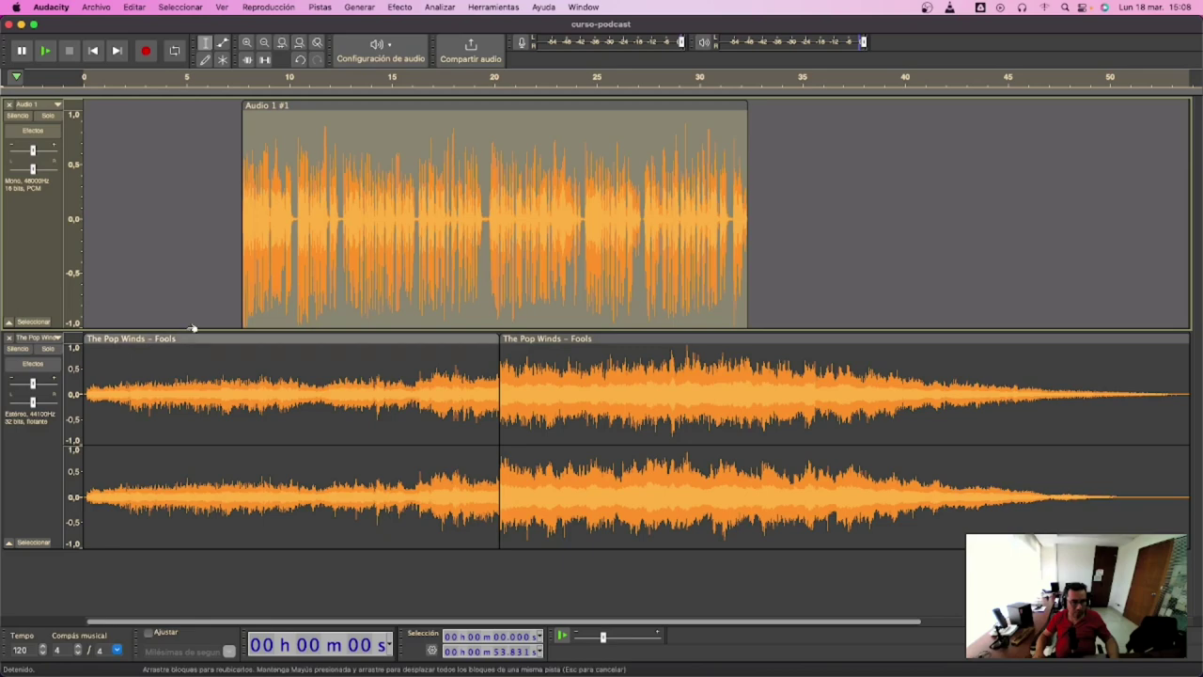
pyautogui.doubleClick(382, 376)
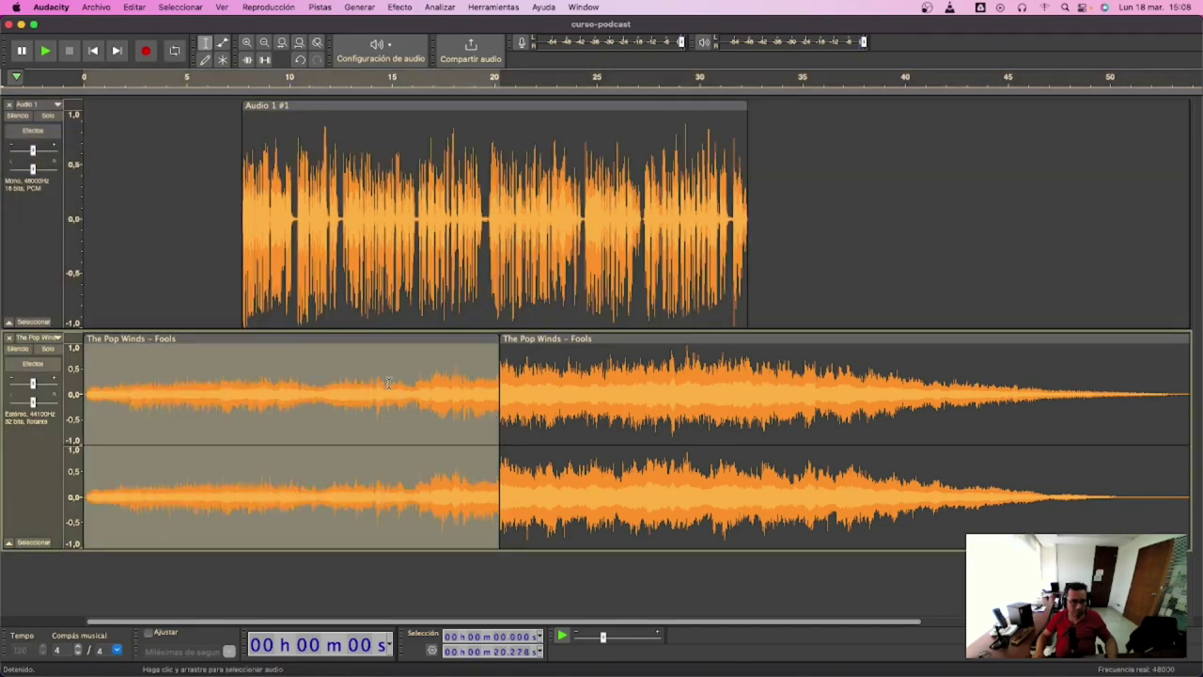
pyautogui.press('space')
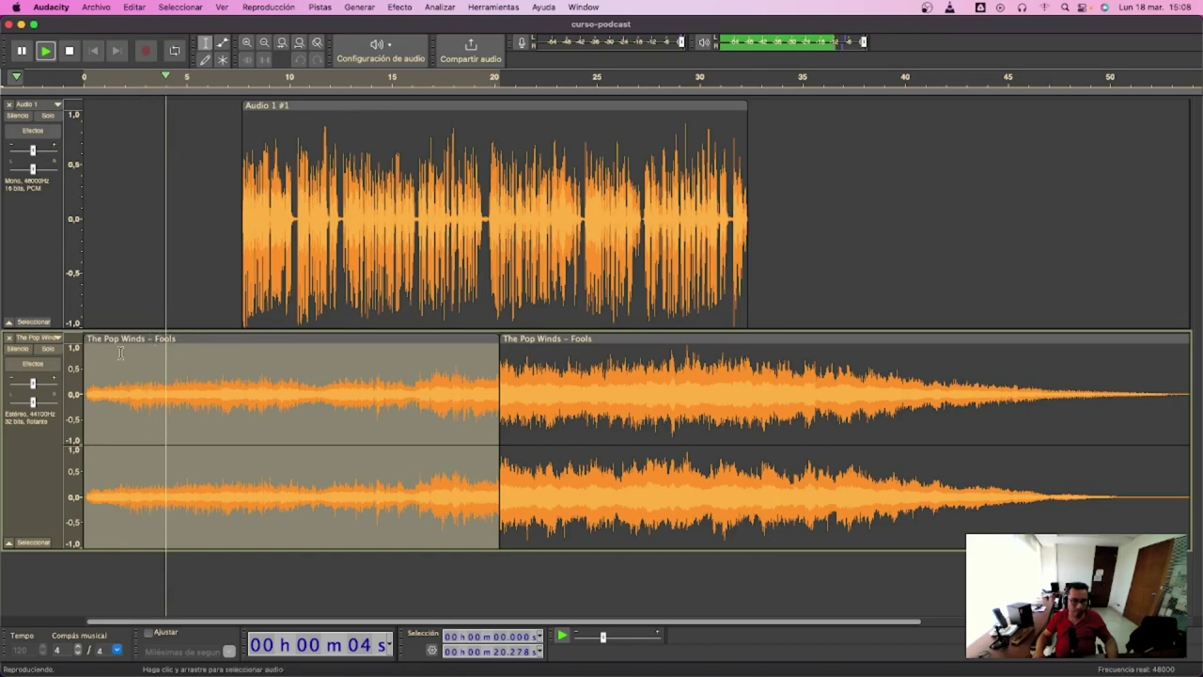
# Reduce the heights of the music track and the voice track, and stop playback with the Selection tool active.
pyautogui.click(223, 44)
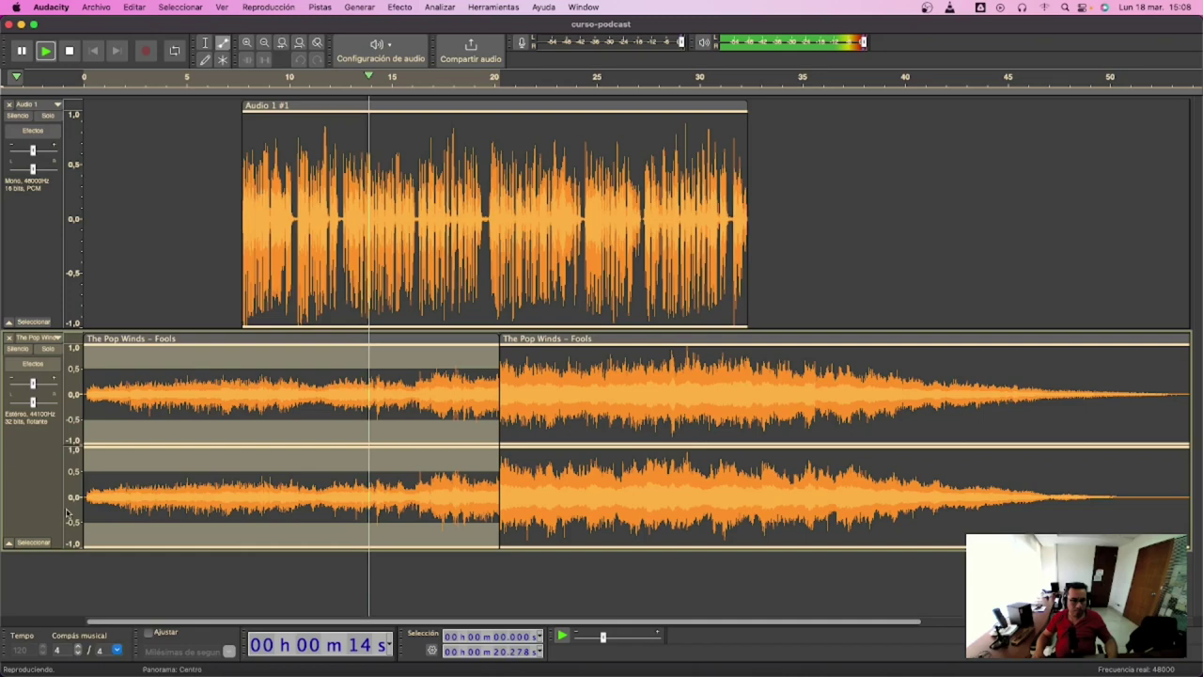
pyautogui.moveTo(105, 549); pyautogui.dragTo(106, 473)
pyautogui.moveTo(97, 328); pyautogui.dragTo(99, 250)
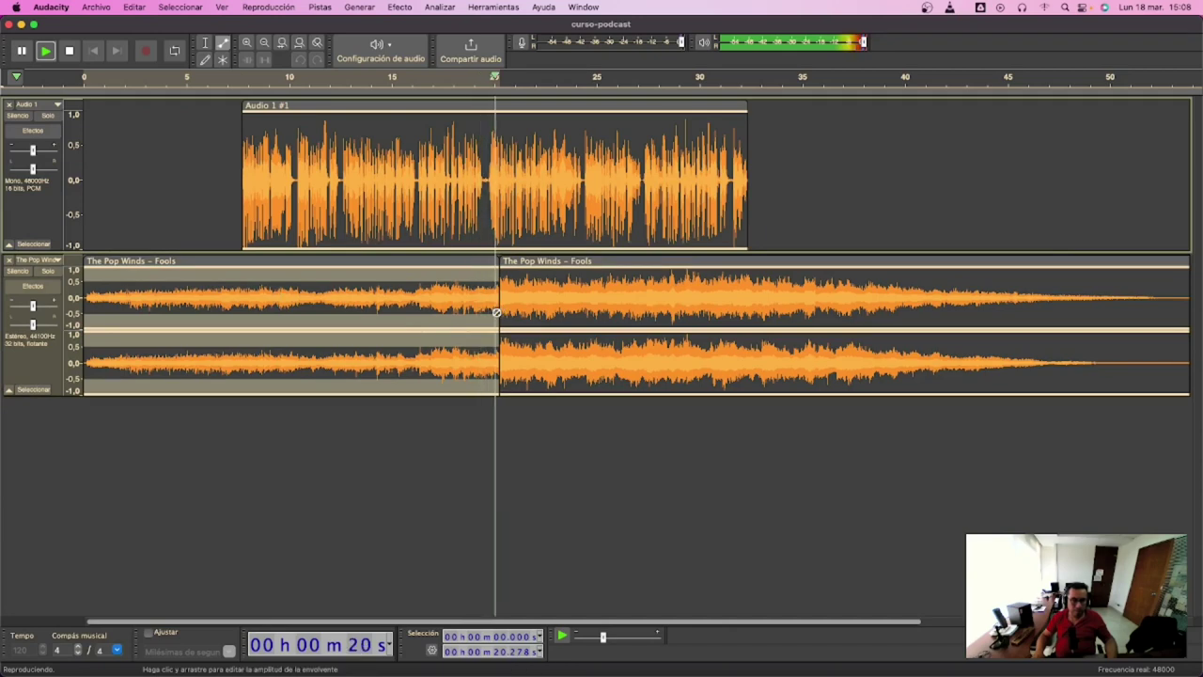
pyautogui.press('space')
pyautogui.press('F1')
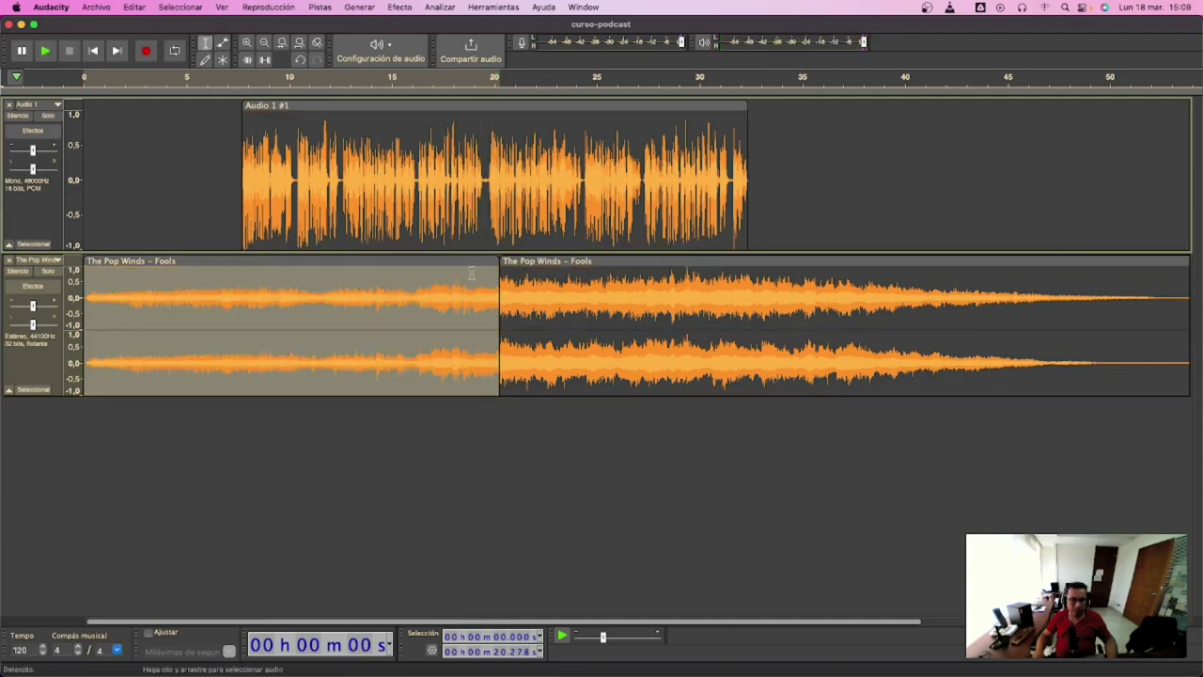
# Audition the join between the two music clips, mute the voice track, and trim the first music clip's end to about 16 seconds.
pyautogui.click(472, 275)
pyautogui.press('space')
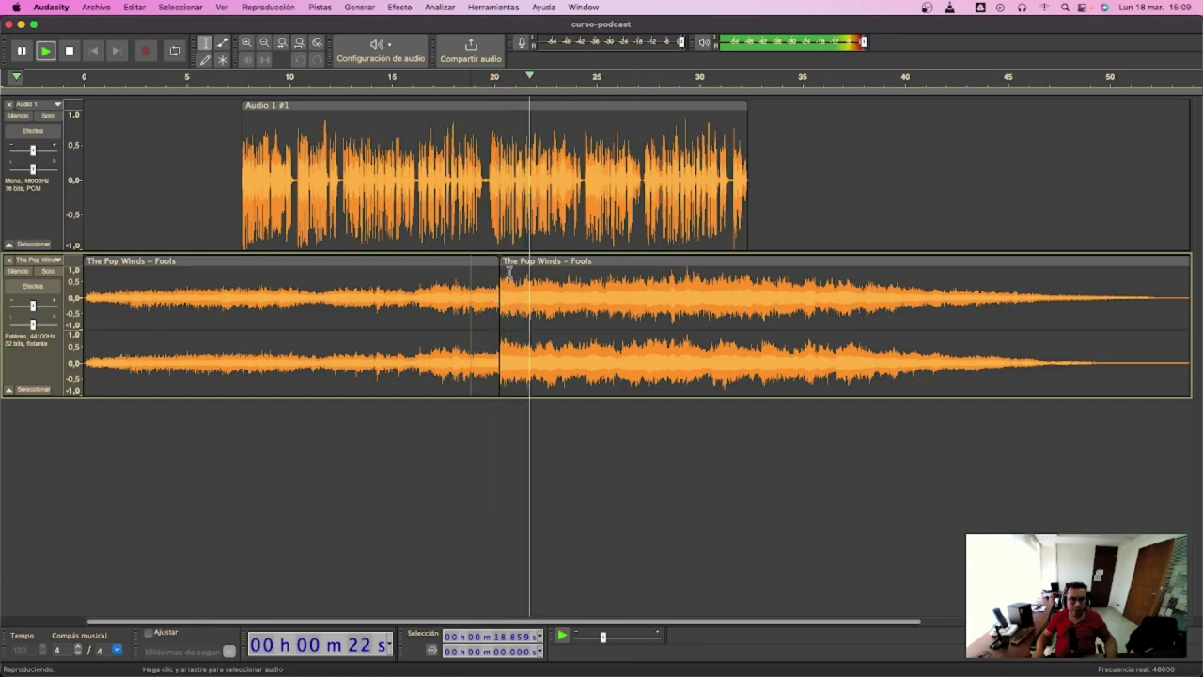
pyautogui.press('space')
pyautogui.moveTo(491, 263); pyautogui.dragTo(450, 266)
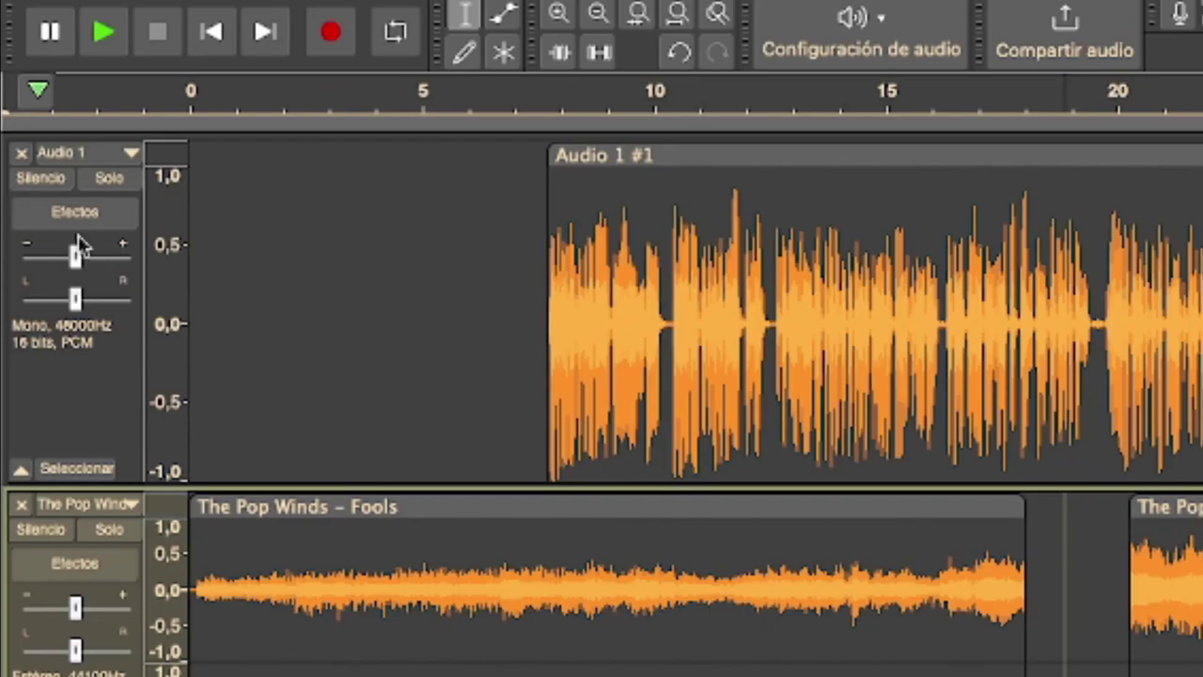
pyautogui.click(18, 114)
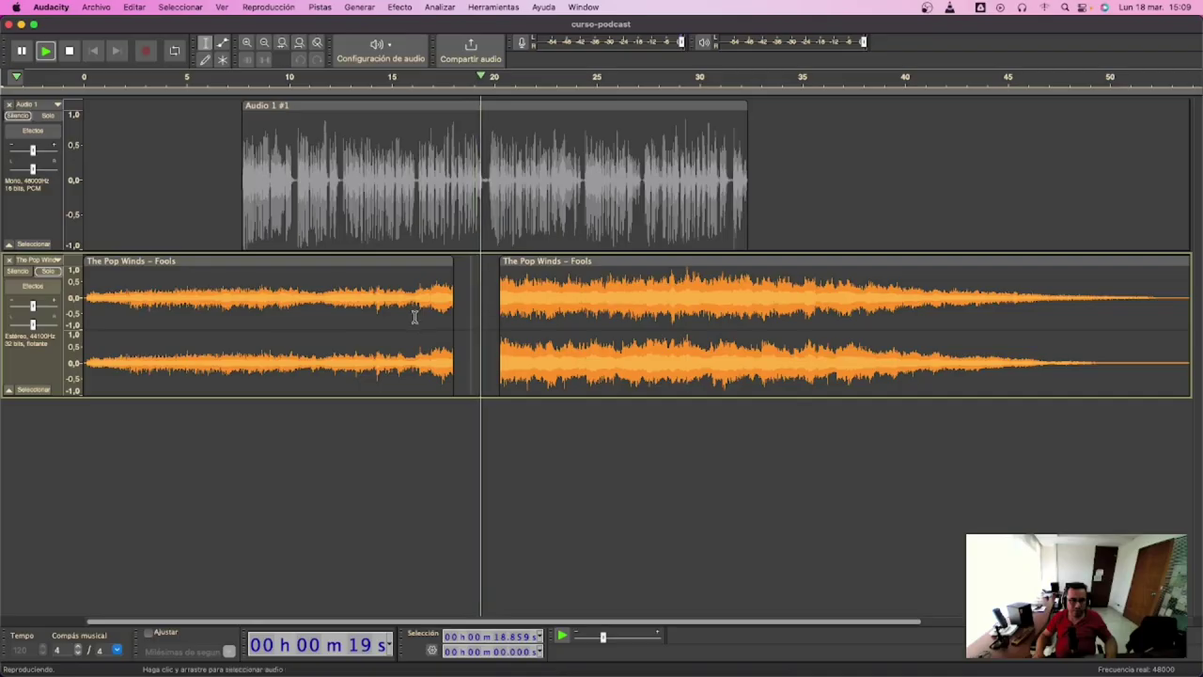
pyautogui.click(409, 314)
pyautogui.press('space')
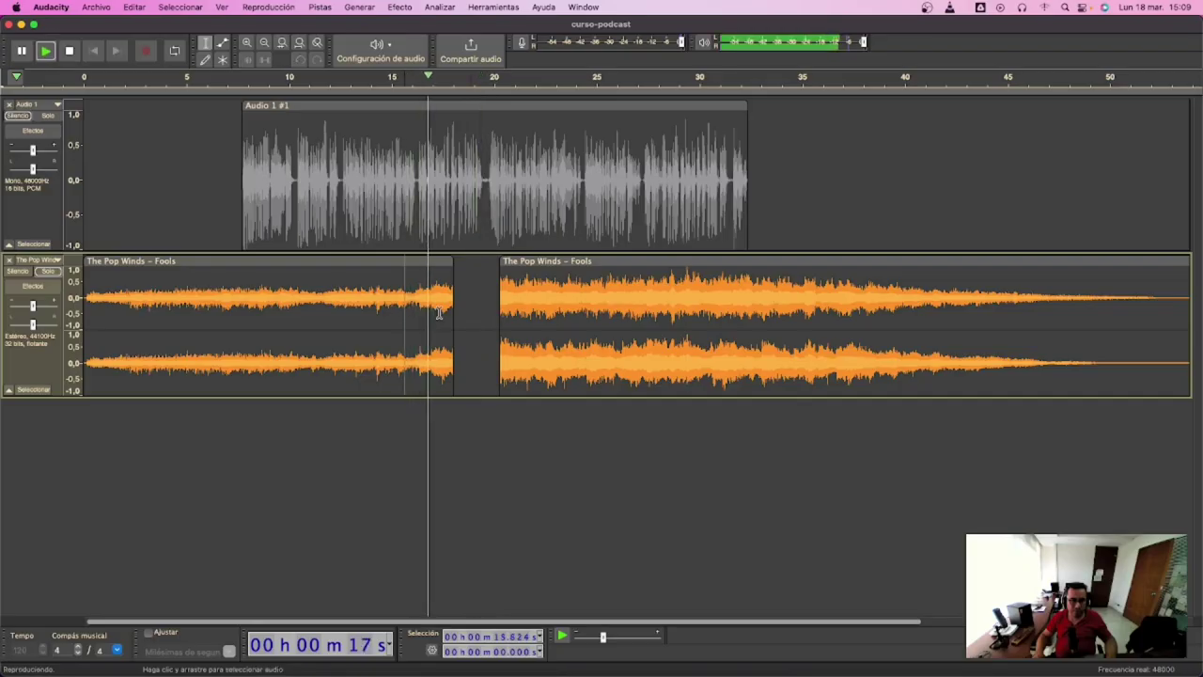
pyautogui.press('space')
pyautogui.moveTo(451, 266); pyautogui.dragTo(423, 269)
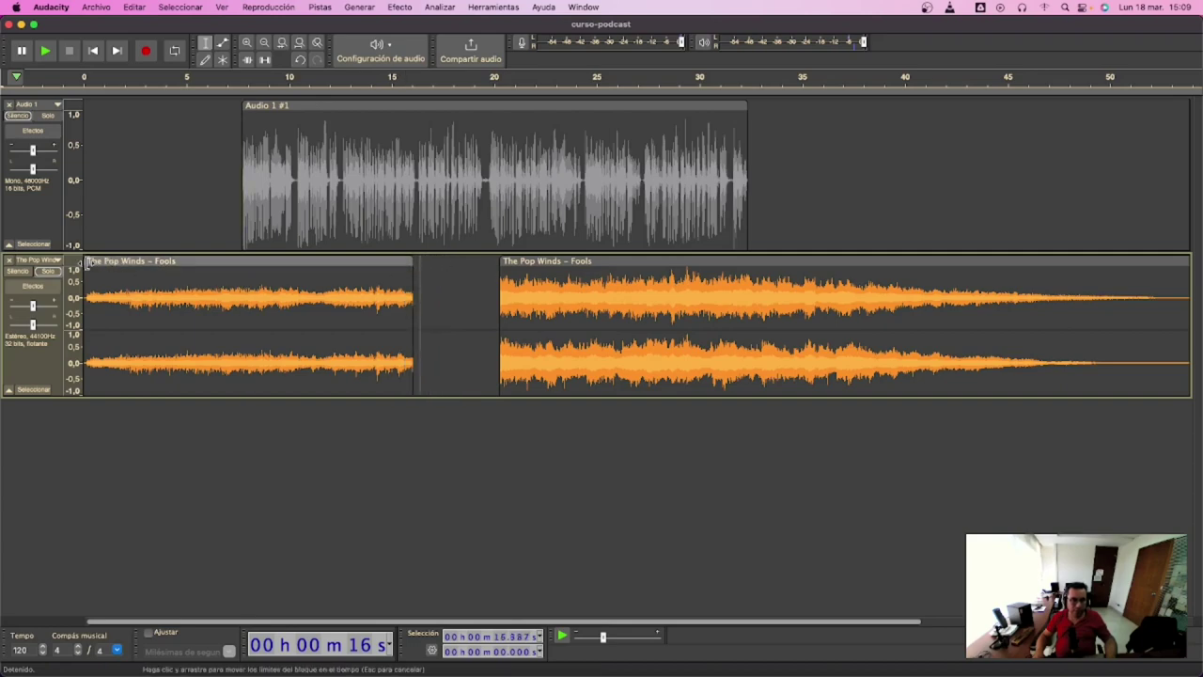
# Trim about 2 seconds off the first music clip's start, move the clip back to 0 seconds and select it.
pyautogui.moveTo(87, 265); pyautogui.dragTo(156, 257)
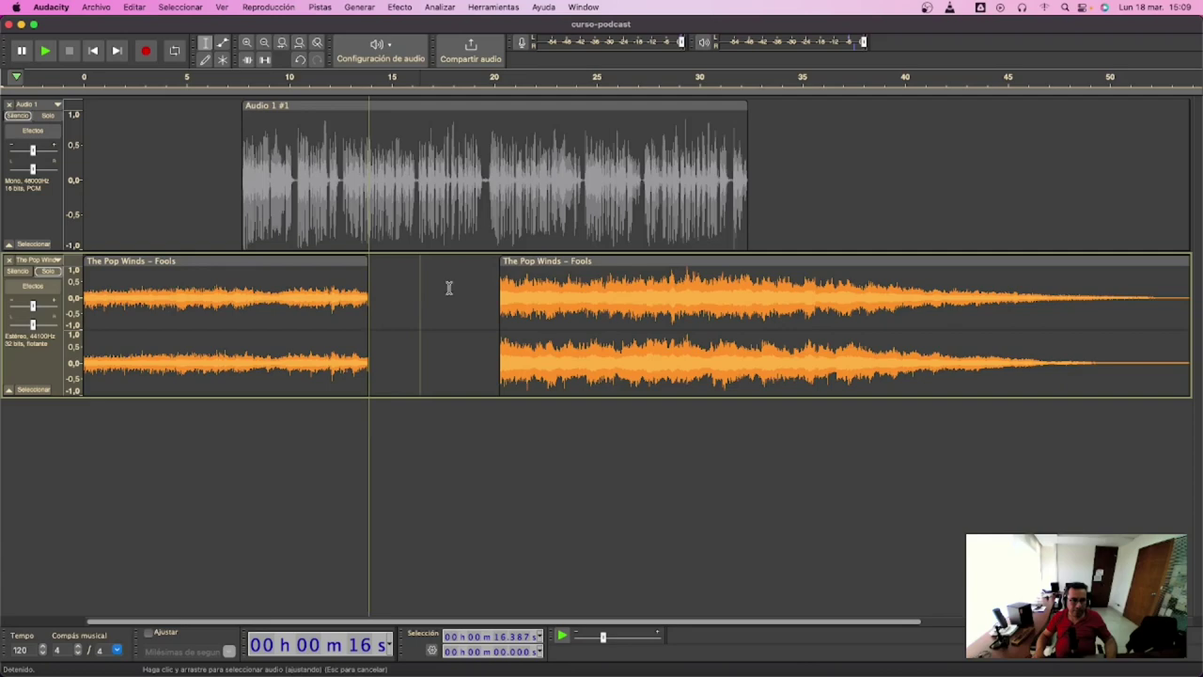
pyautogui.doubleClick(341, 303)
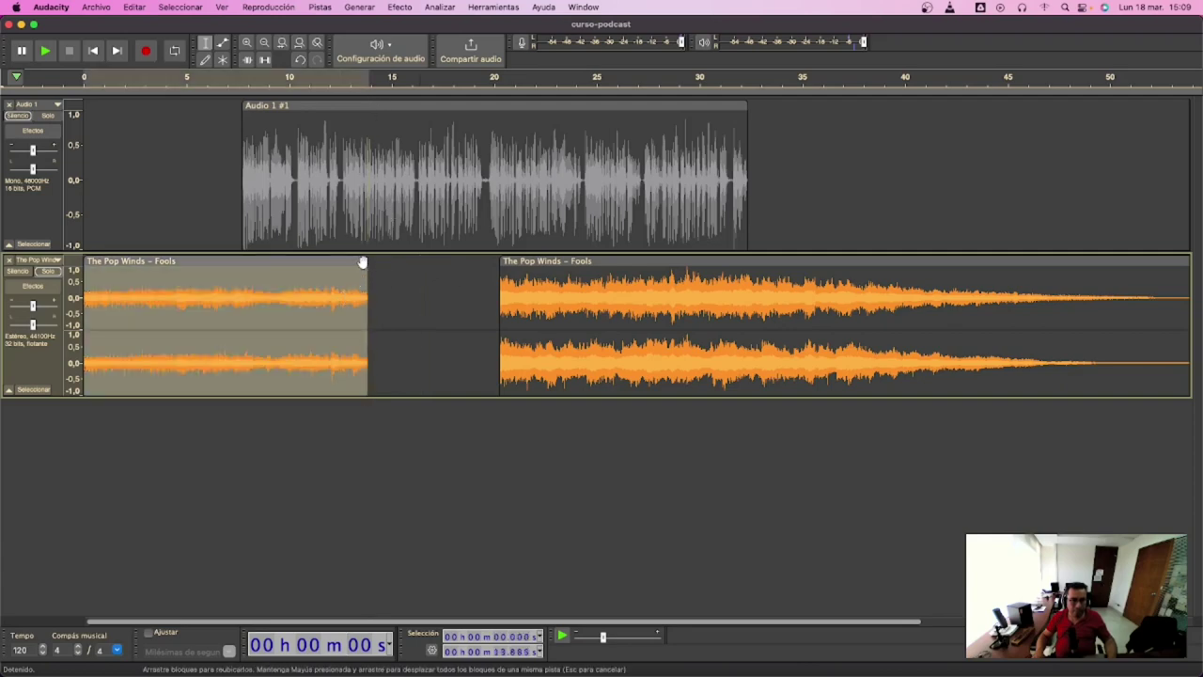
# Extend the second music clip's start by about 1 second, unmute the voice track and place the clip directly after the first one.
pyautogui.moveTo(535, 254); pyautogui.dragTo(509, 392)
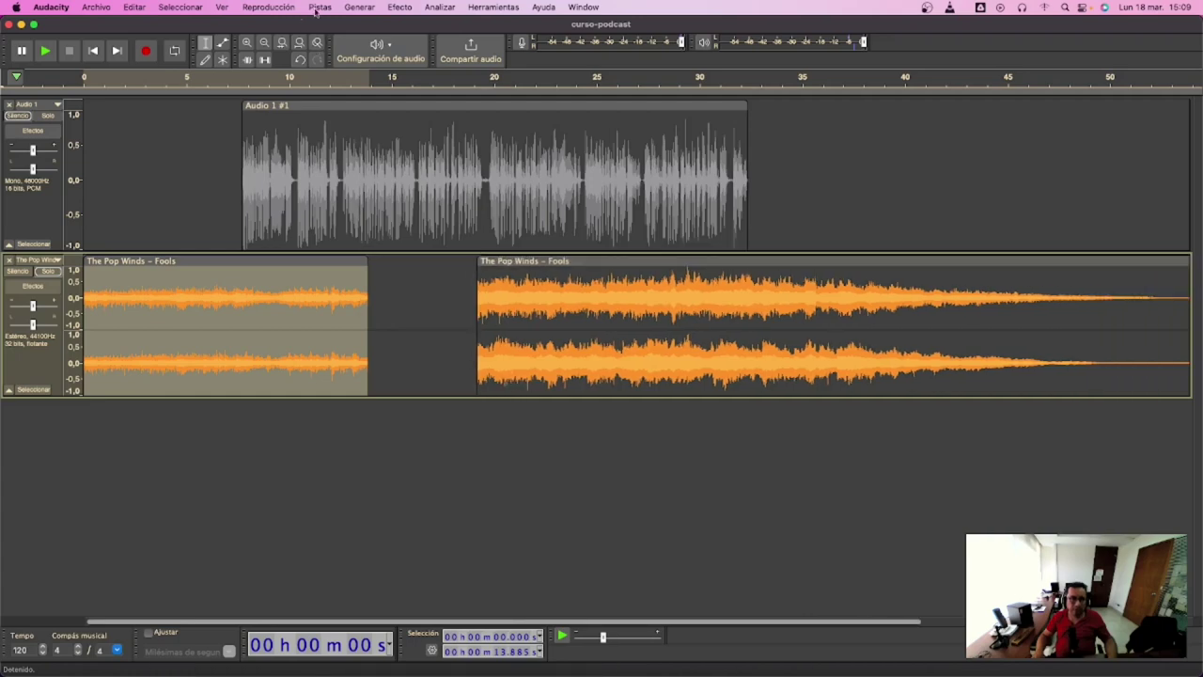
pyautogui.click(25, 116)
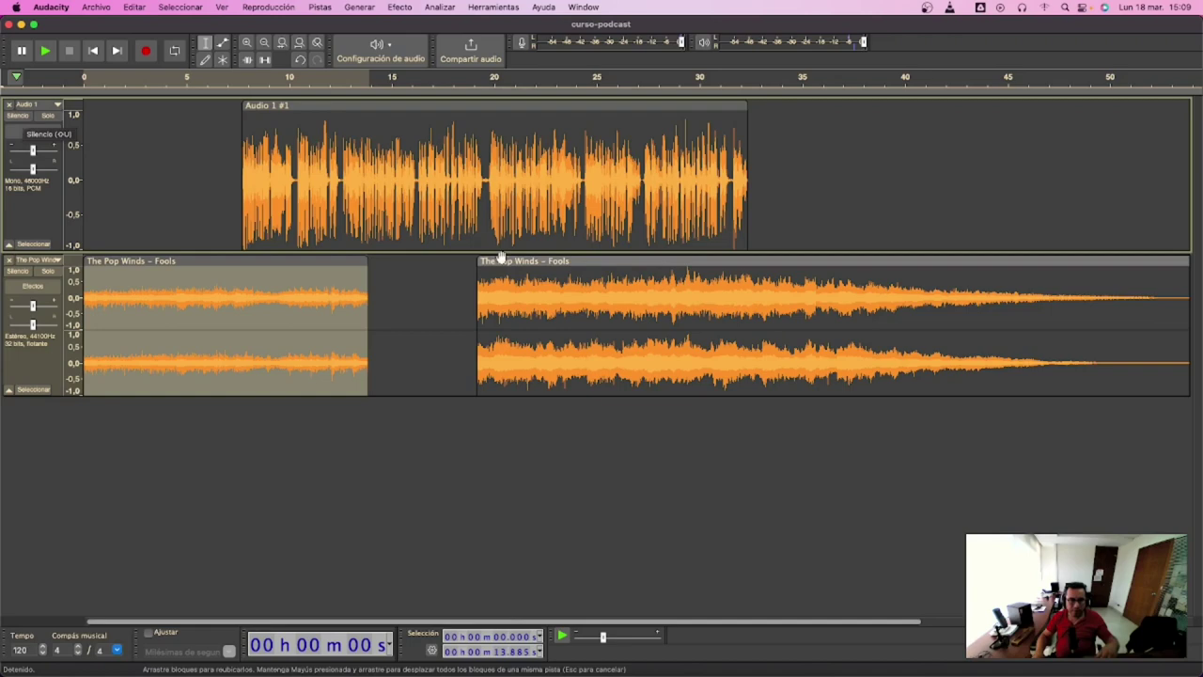
pyautogui.moveTo(549, 266); pyautogui.dragTo(392, 260)
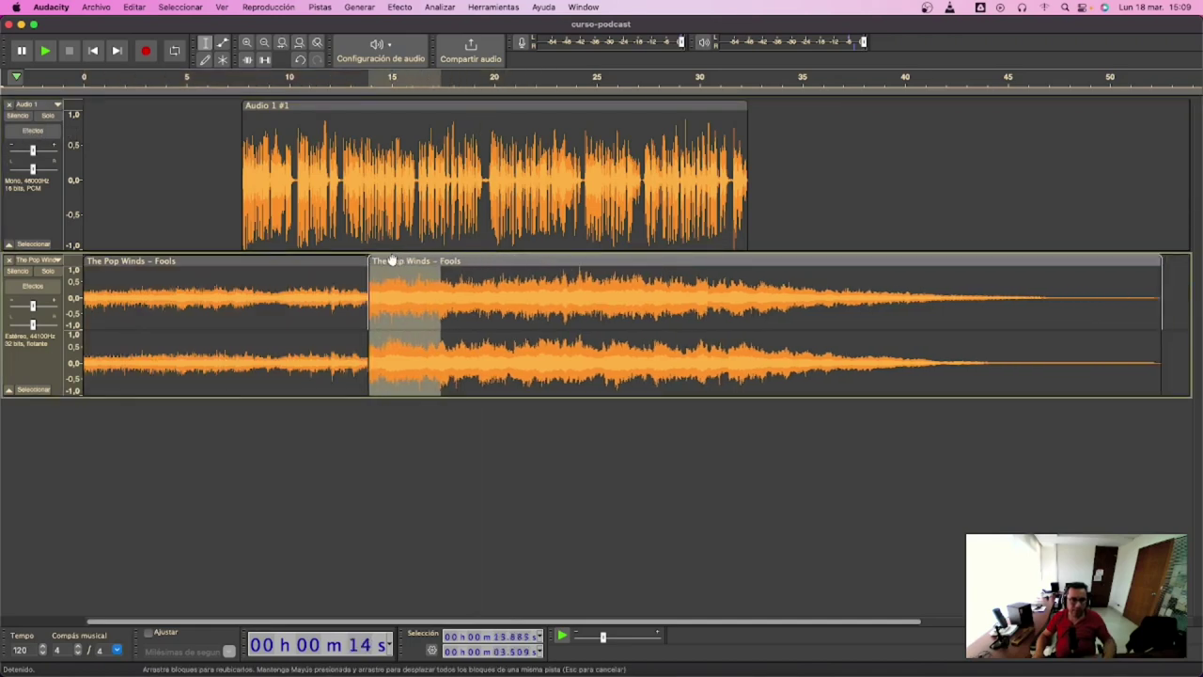
# Add a new stereo audio track and move the second music clip onto it, starting at about 9.7 seconds.
pyautogui.click(410, 8)
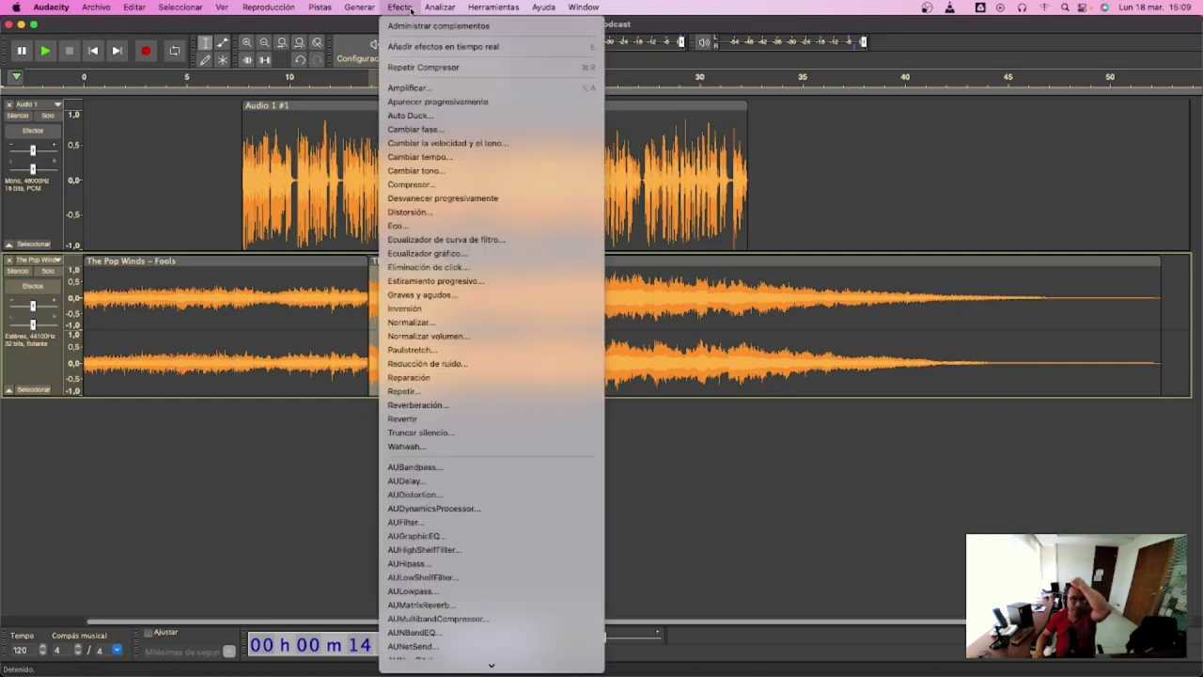
pyautogui.moveTo(319, 8)
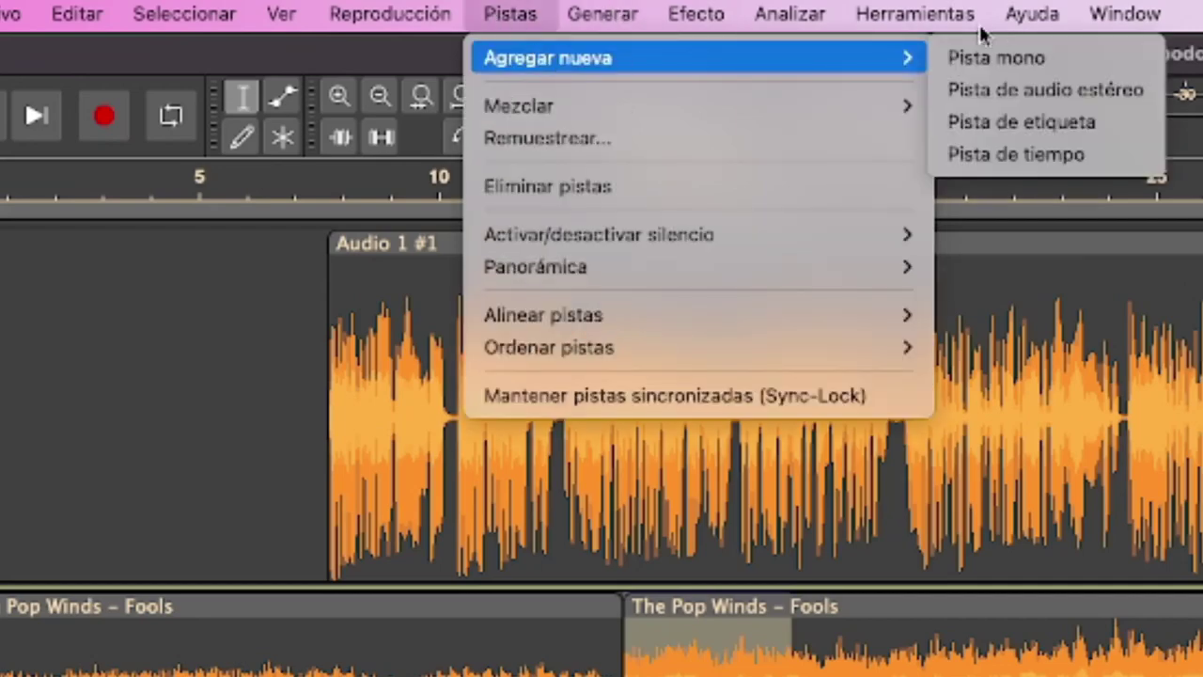
pyautogui.click(1086, 94)
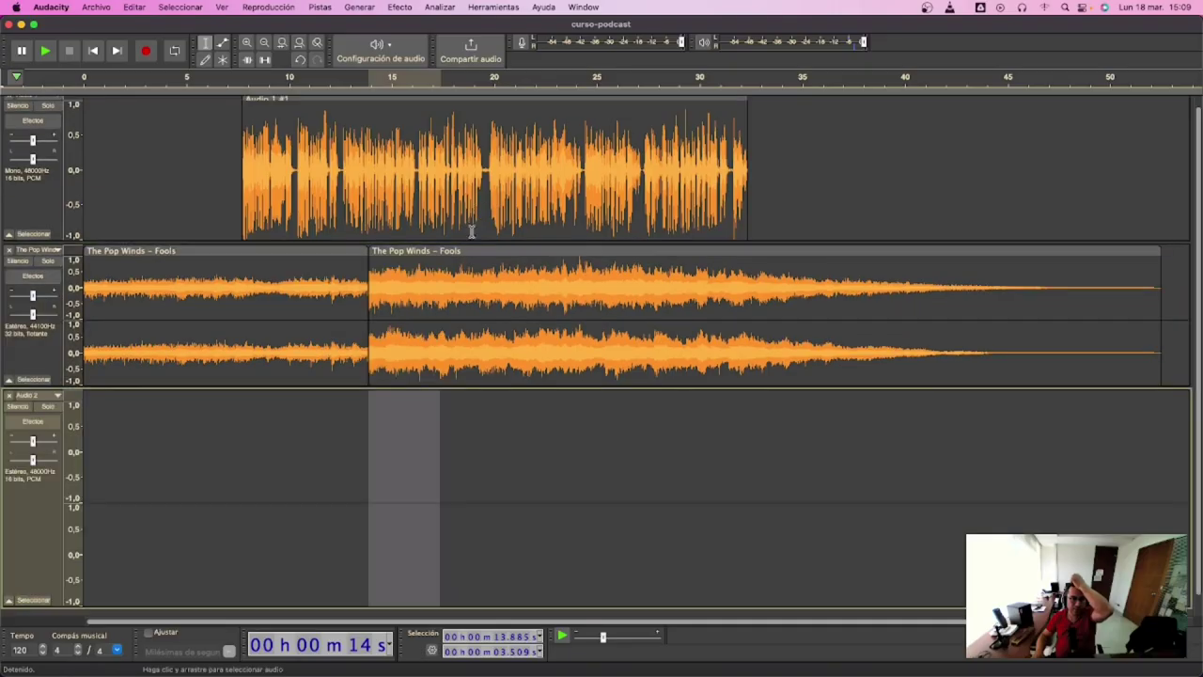
pyautogui.moveTo(481, 253); pyautogui.dragTo(389, 442)
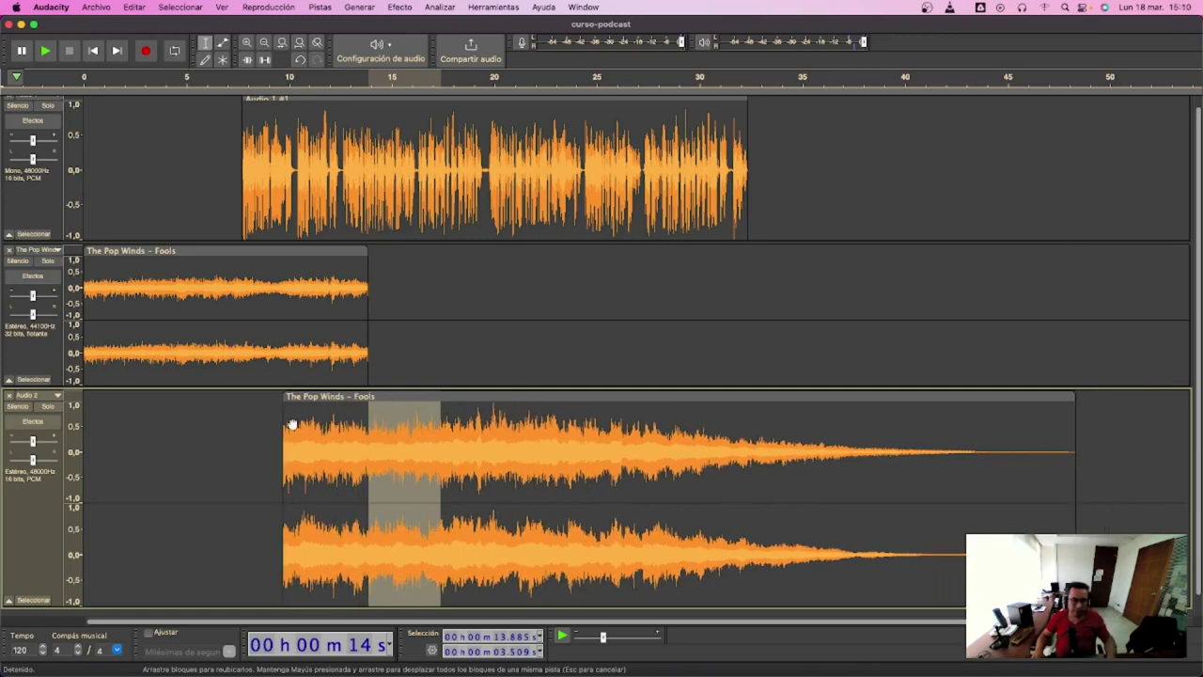
# Trim the first music clip's end to about 9.8 seconds and move the second music clip earlier so the two overlap.
pyautogui.moveTo(365, 369); pyautogui.dragTo(797, 366)
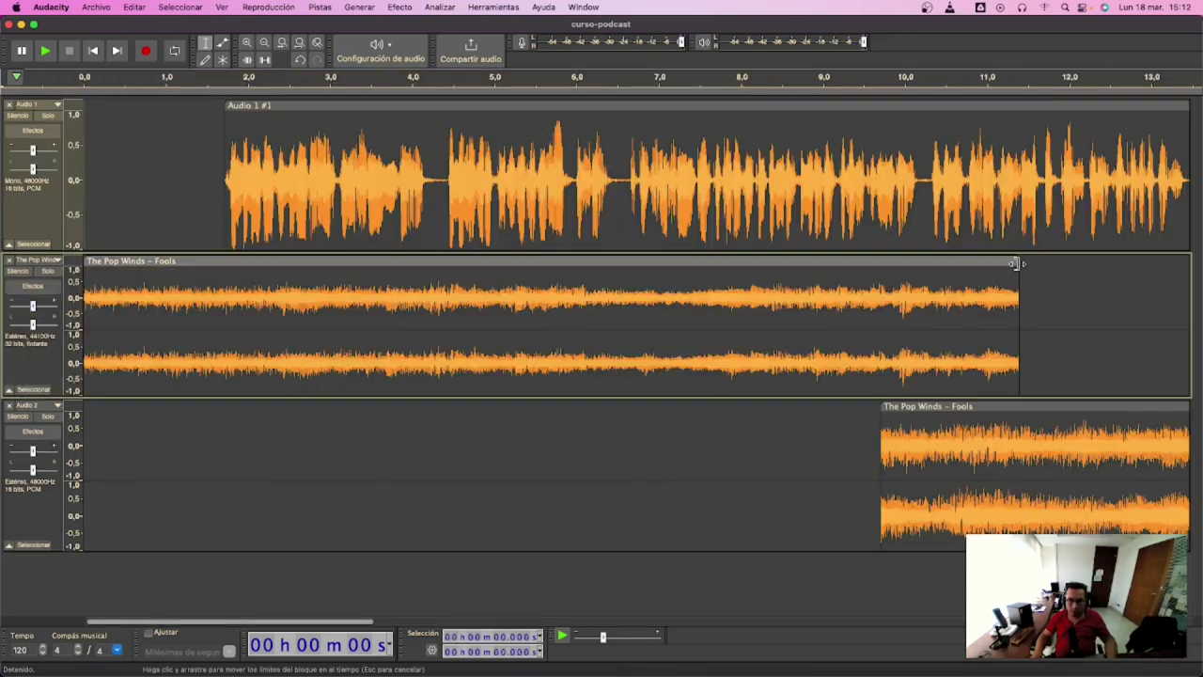
pyautogui.moveTo(1021, 267); pyautogui.dragTo(896, 269)
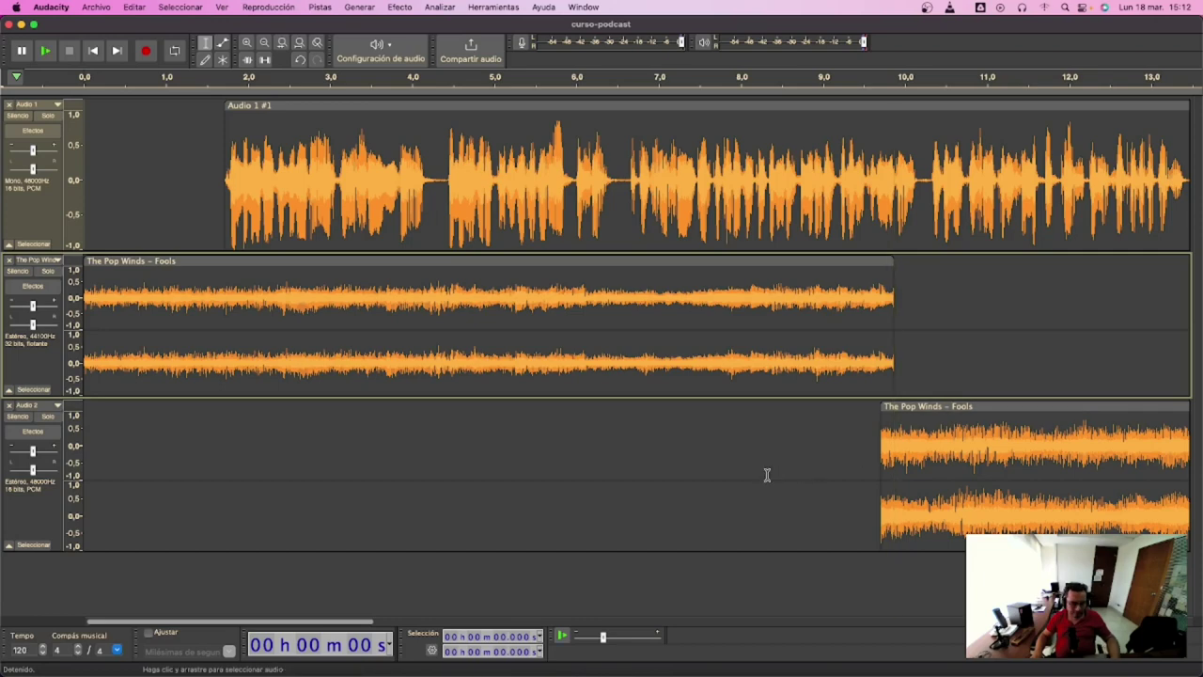
pyautogui.press('super+3')
pyautogui.press('super+3')
pyautogui.moveTo(800, 408); pyautogui.dragTo(778, 407)
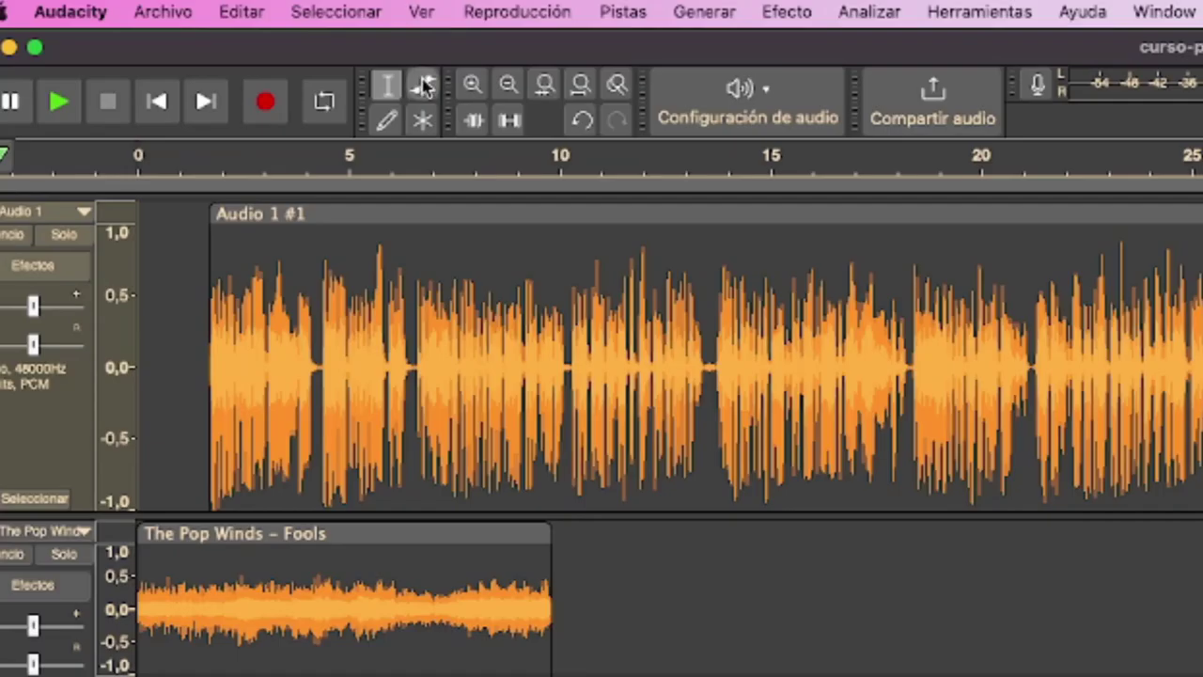
# Use the Envelope tool to lower the first music clip to a background level from about 1.8 seconds, where the voice starts.
pyautogui.click(222, 45)
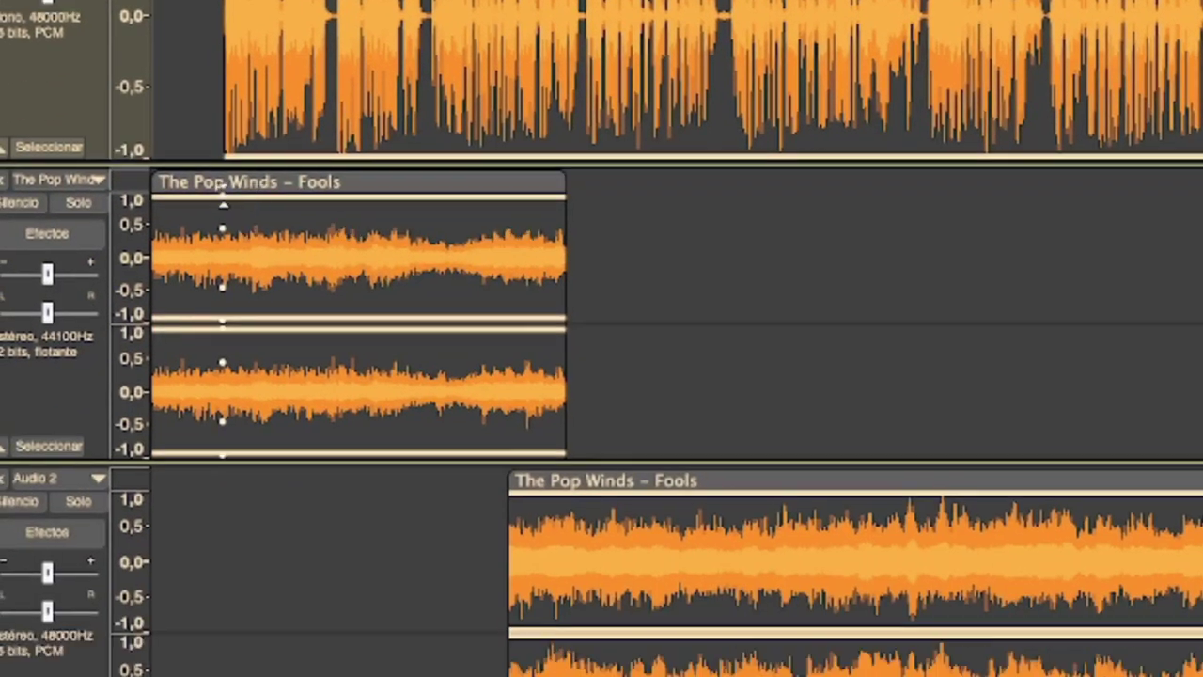
pyautogui.moveTo(244, 553); pyautogui.dragTo(242, 582)
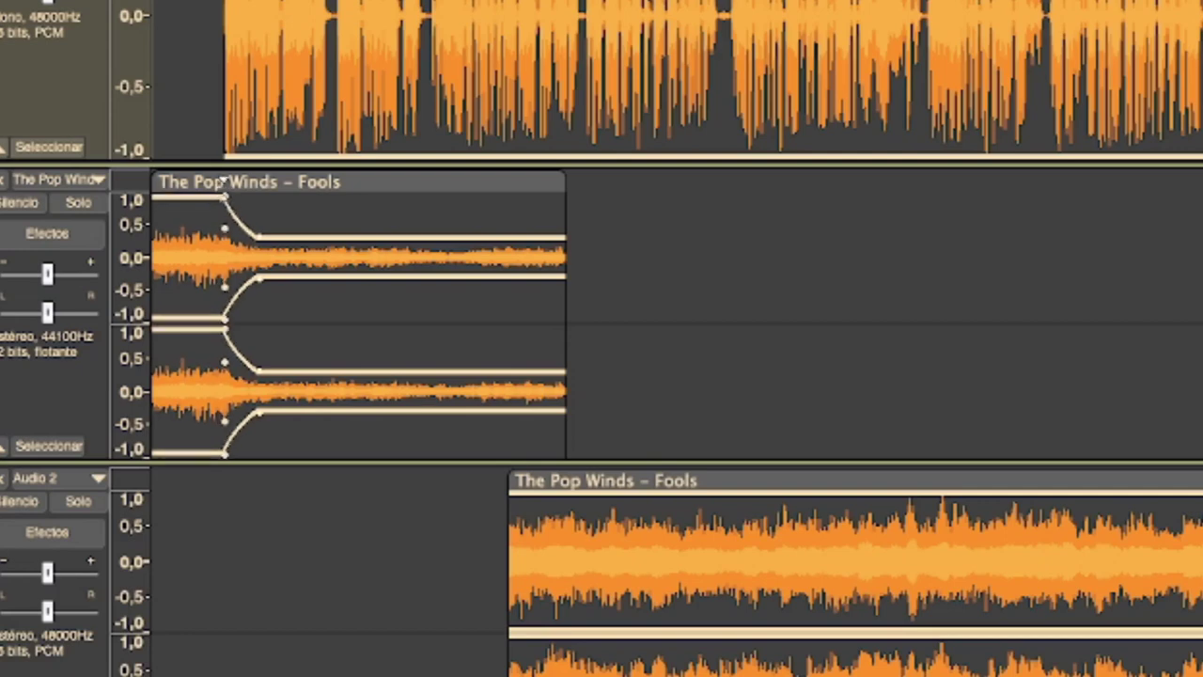
pyautogui.moveTo(222, 197); pyautogui.dragTo(227, 197)
pyautogui.moveTo(259, 233)
pyautogui.mouseDown()
pyautogui.moveTo(256, 246)
pyautogui.moveTo(241, 238)
pyautogui.mouseUp()
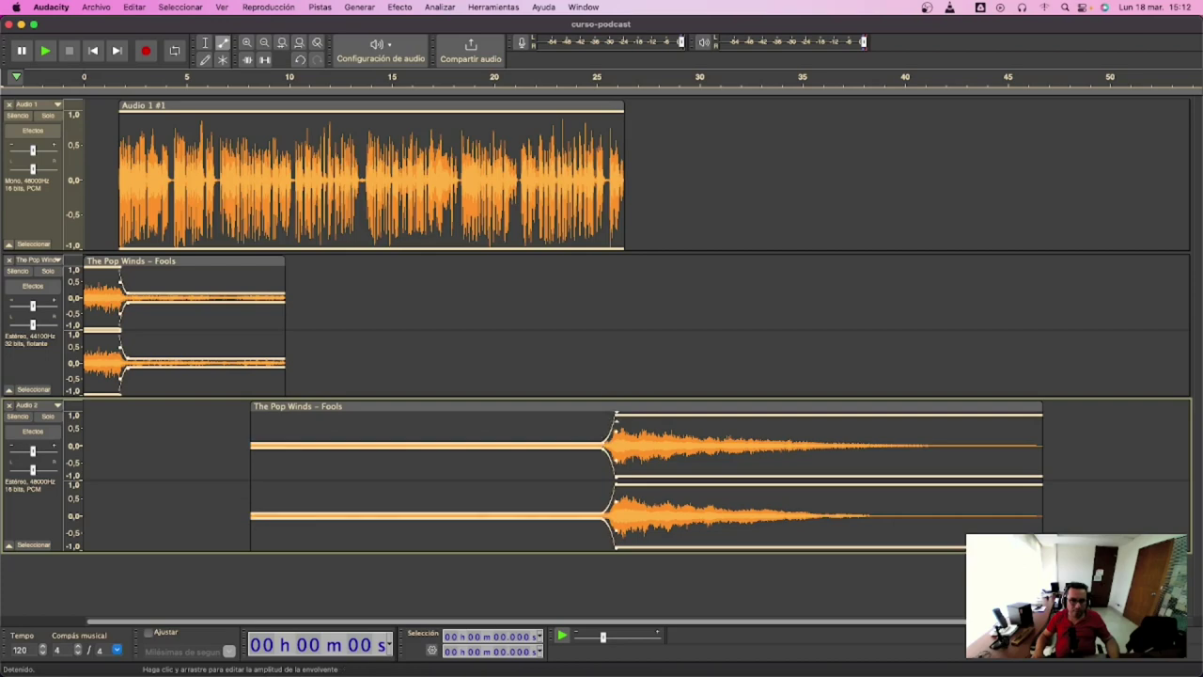
# Shift the second music clip slightly earlier and trim its start to about 8.7 seconds.
pyautogui.moveTo(678, 404); pyautogui.dragTo(674, 404)
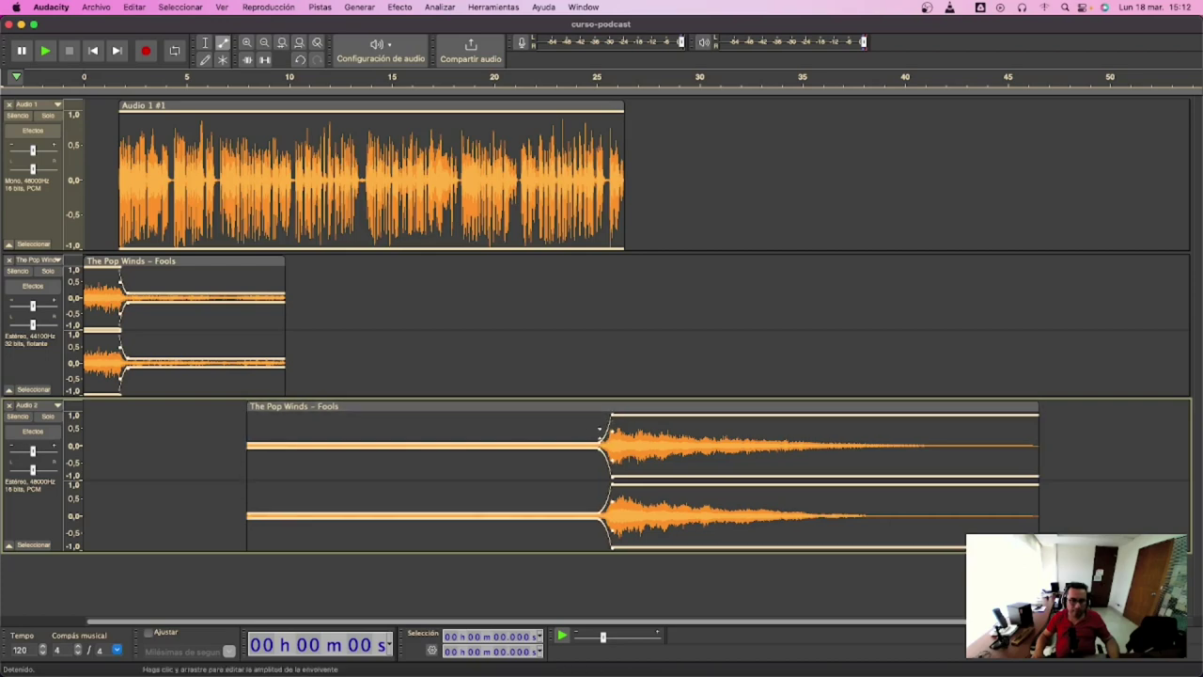
pyautogui.moveTo(244, 409); pyautogui.dragTo(271, 406)
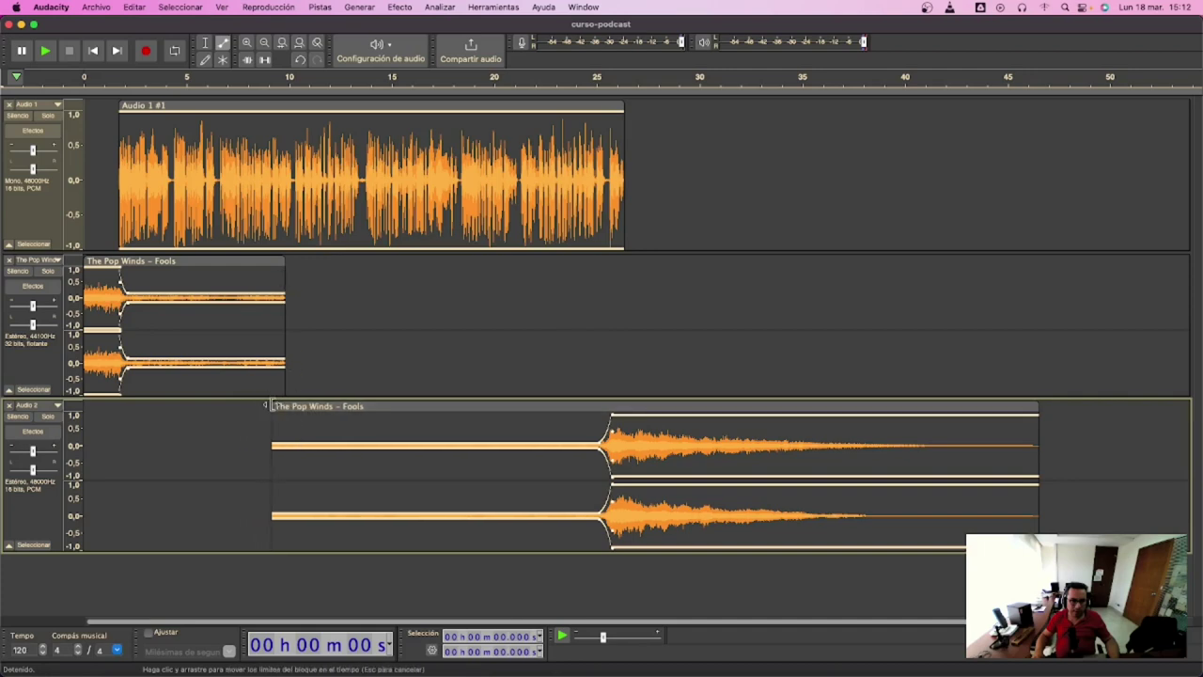
pyautogui.moveTo(271, 407); pyautogui.dragTo(265, 407)
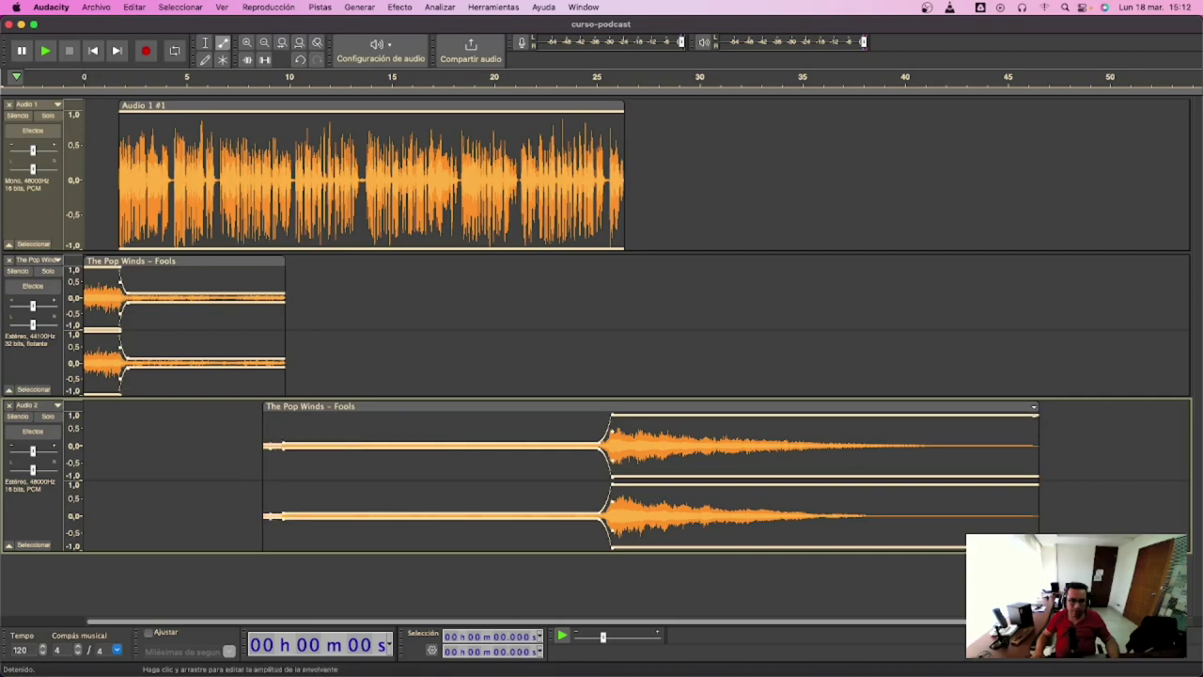
# Trim the second music clip's end to about 28.7 seconds and shape its envelope to stay loud briefly, with a fade-out.
pyautogui.moveTo(1036, 410); pyautogui.dragTo(667, 439)
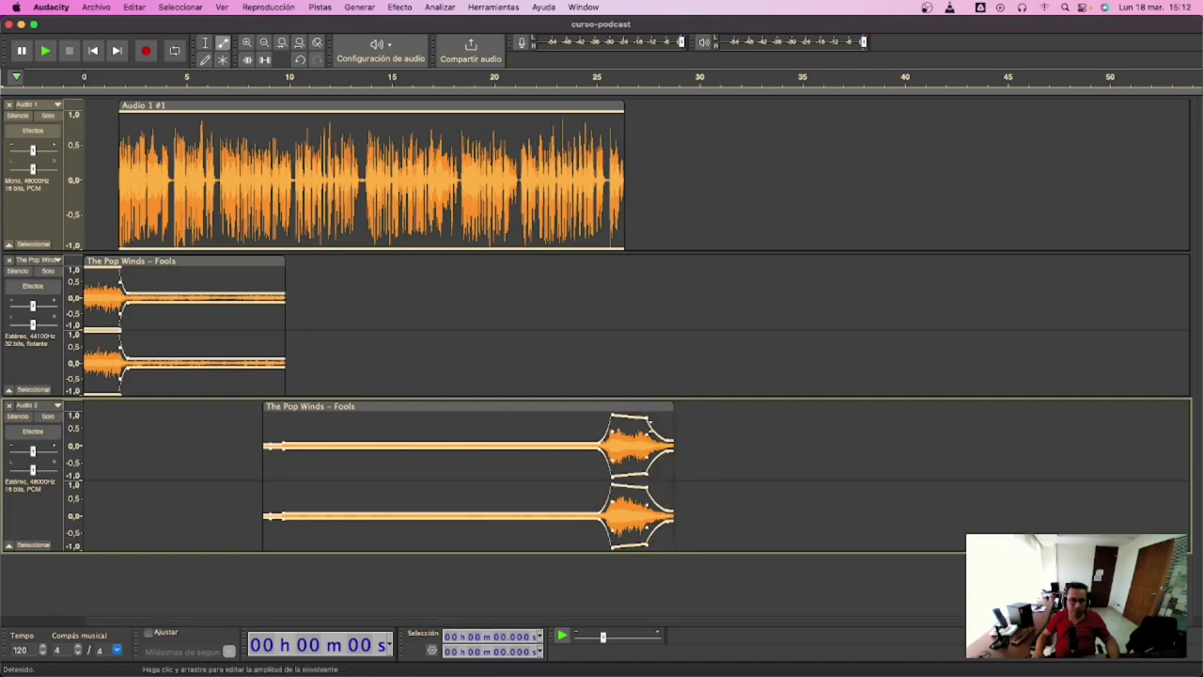
pyautogui.moveTo(612, 414); pyautogui.dragTo(616, 402)
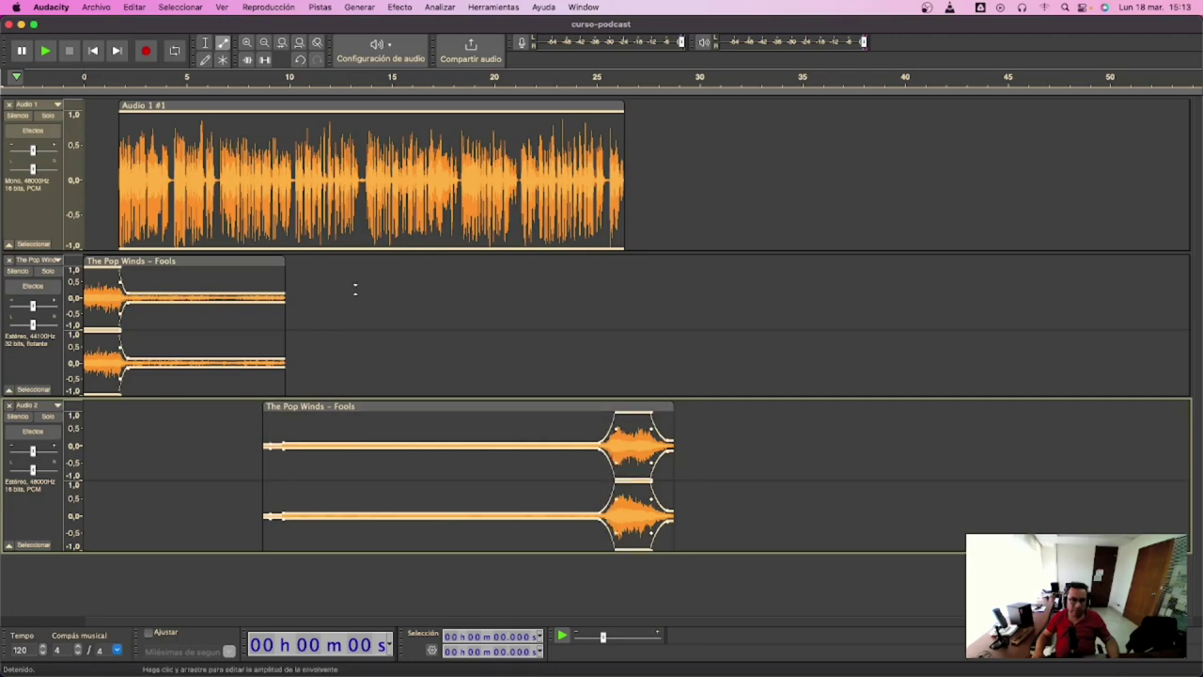
# Add envelope points near the end of the first music clip and lower them so it fades out from about 9 seconds.
pyautogui.click(268, 289)
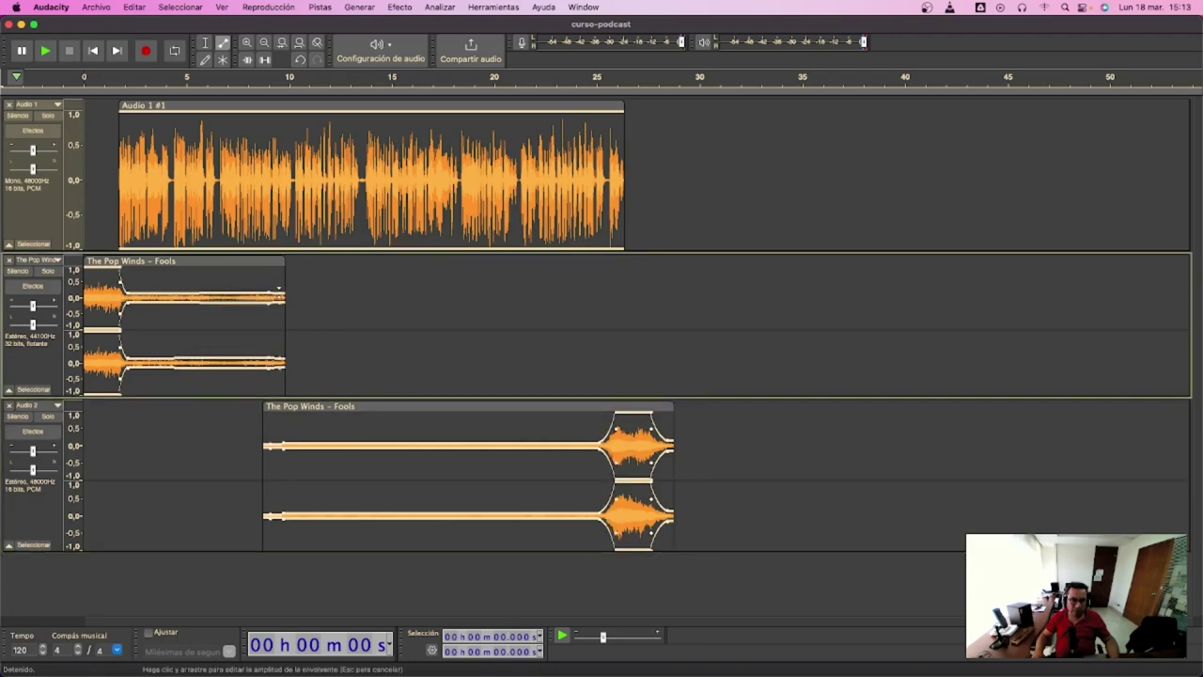
pyautogui.moveTo(279, 289); pyautogui.dragTo(279, 291)
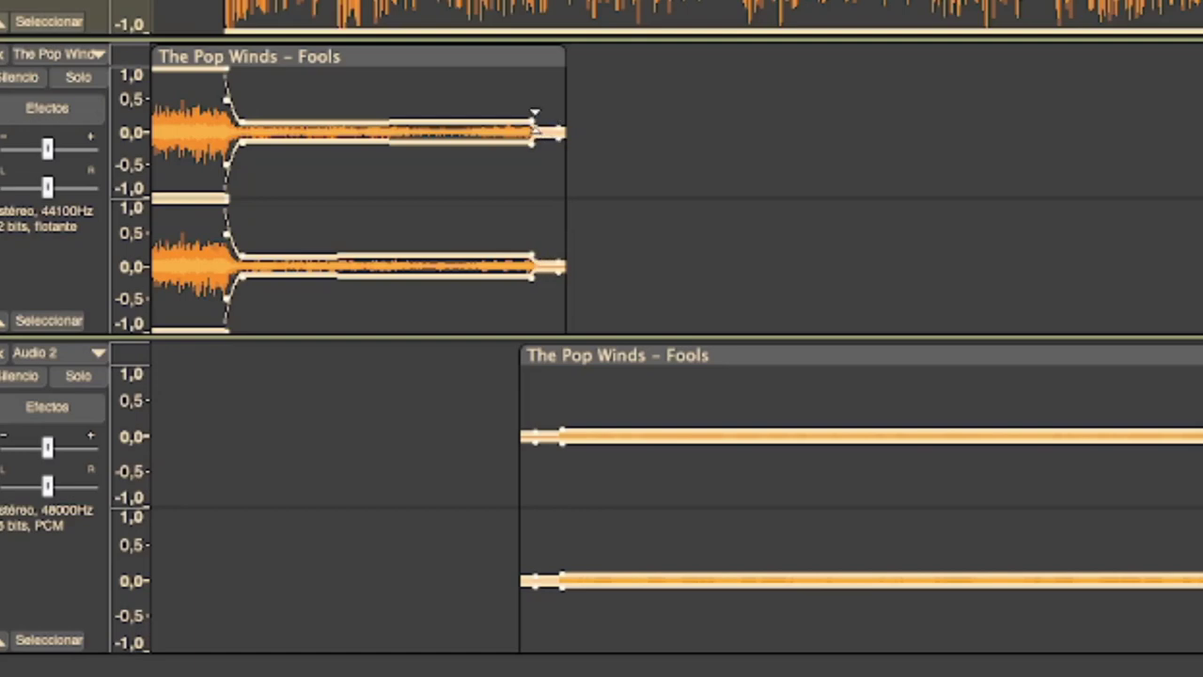
pyautogui.moveTo(533, 112); pyautogui.dragTo(537, 122)
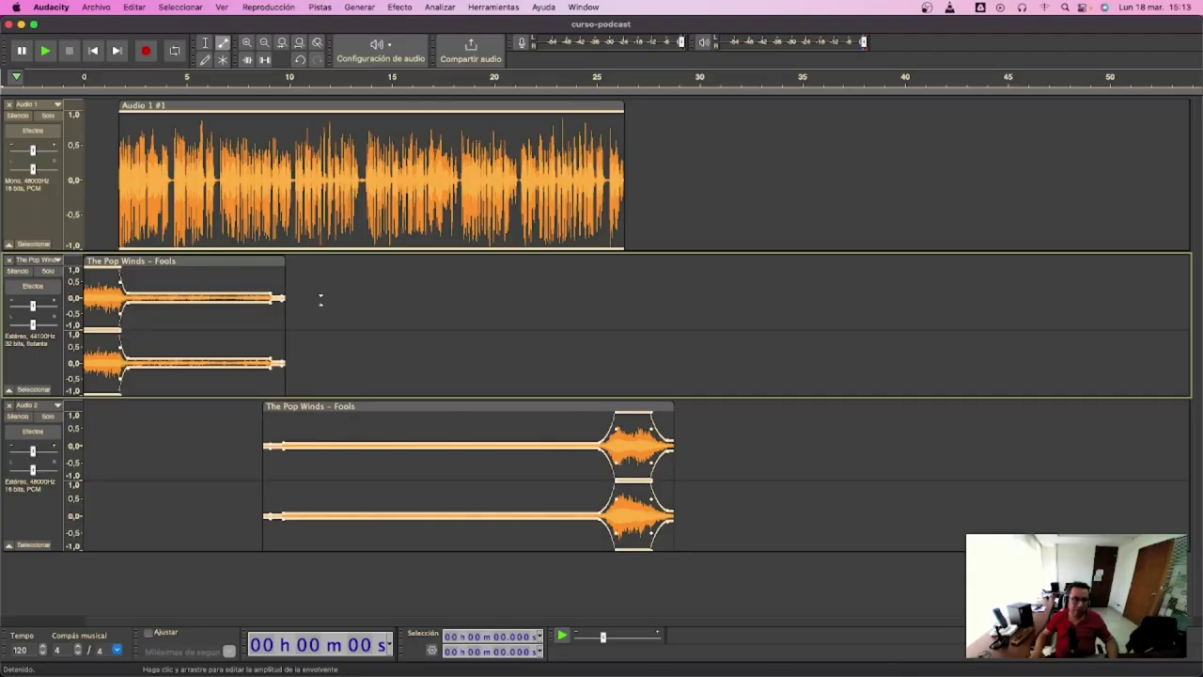
# Switch to the Selection tool and play the mix of voice and music from the beginning.
pyautogui.click(205, 42)
pyautogui.click(353, 278)
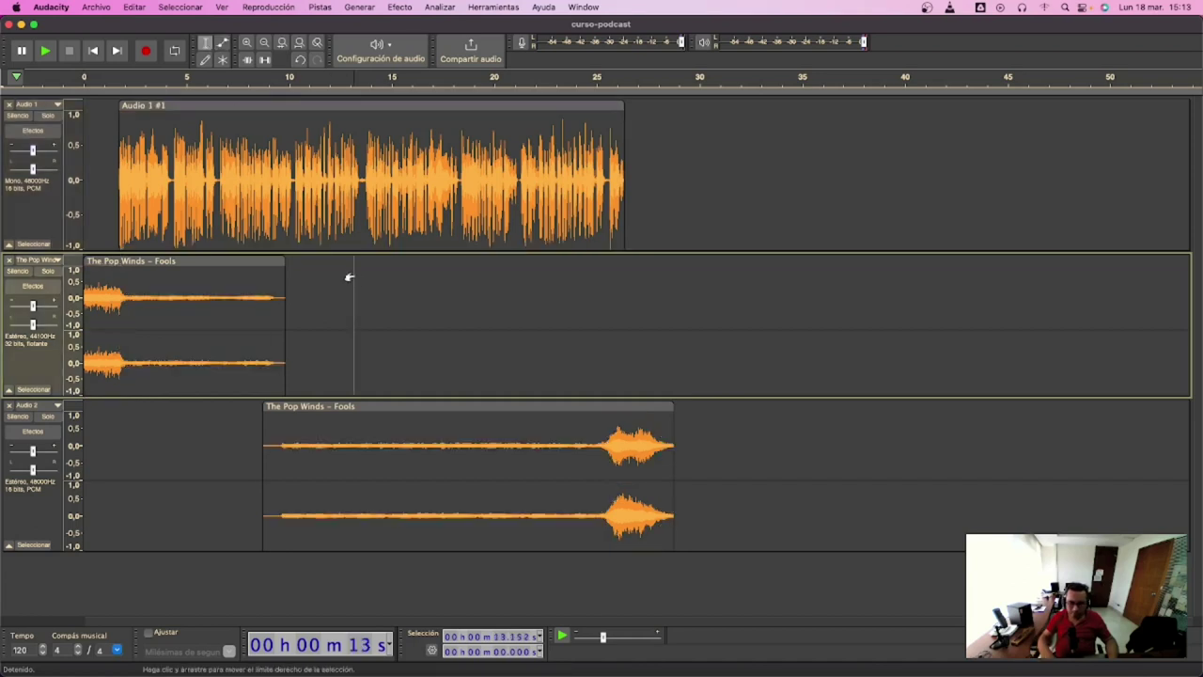
pyautogui.press('Home')
pyautogui.press('space')
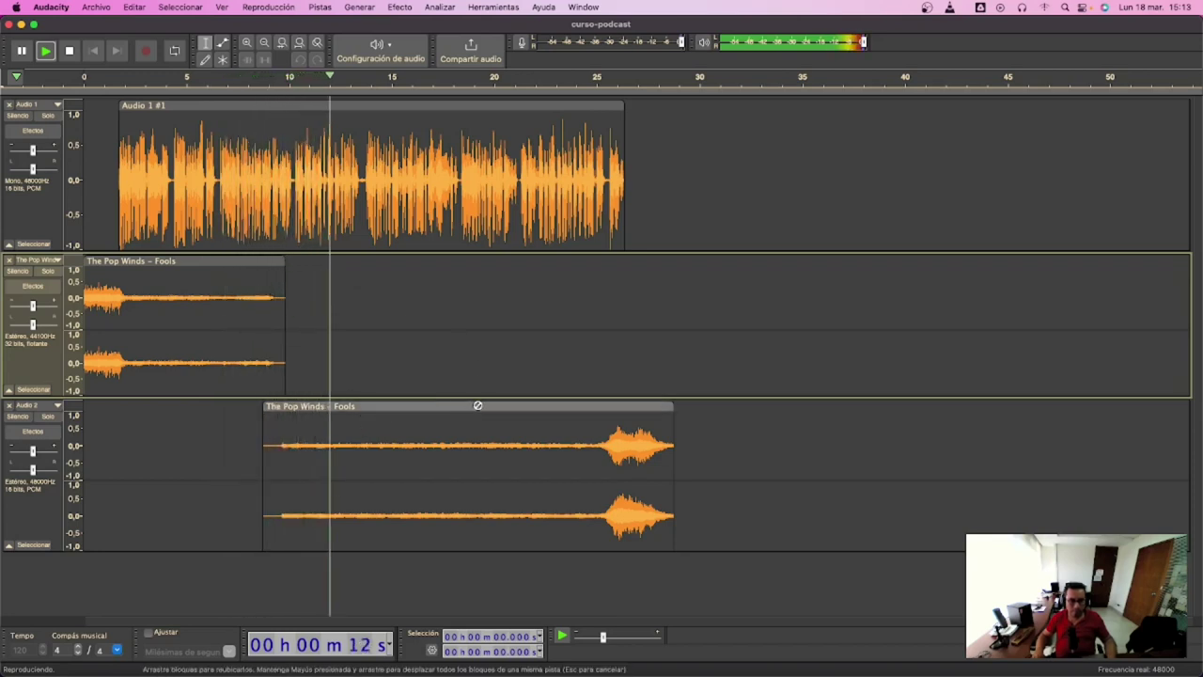
# Stop playback and adjust the second music clip's envelope where the music rises at the end of the voice.
pyautogui.press('space')
pyautogui.press('F2')
pyautogui.moveTo(610, 404); pyautogui.dragTo(616, 403)
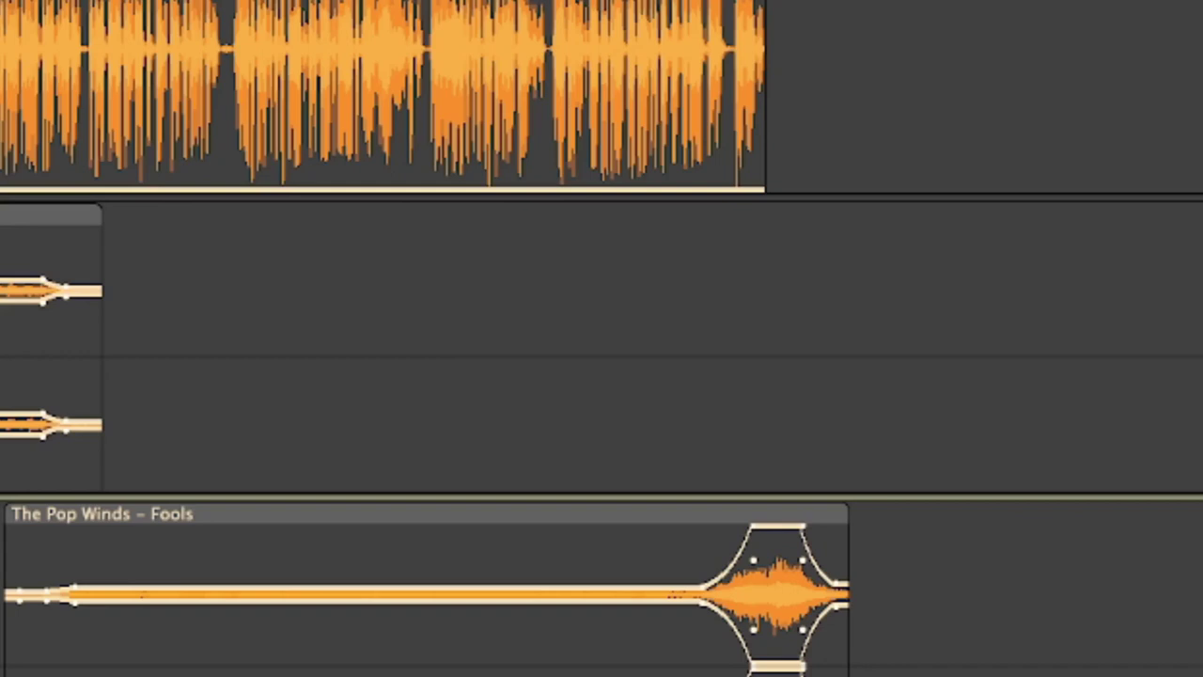
pyautogui.press('F1')
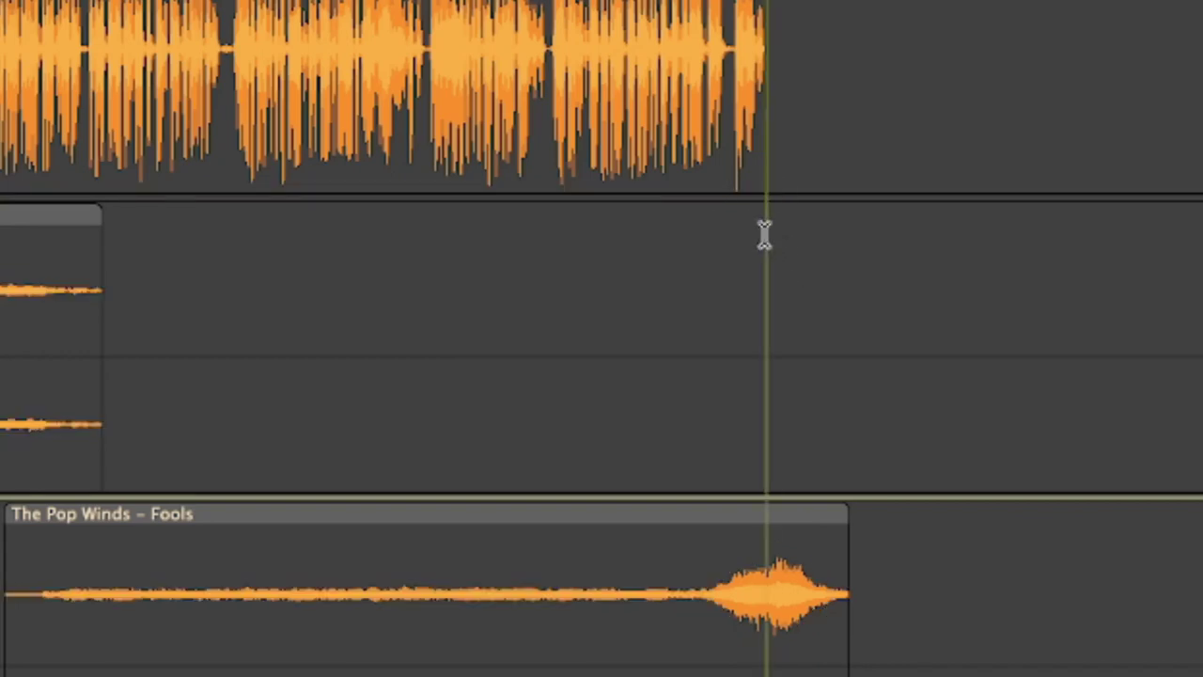
# With the Multi-Tool, move the second music clip's envelope points so its volume rise starts at about 26 seconds, where the voice ends.
pyautogui.click(752, 556)
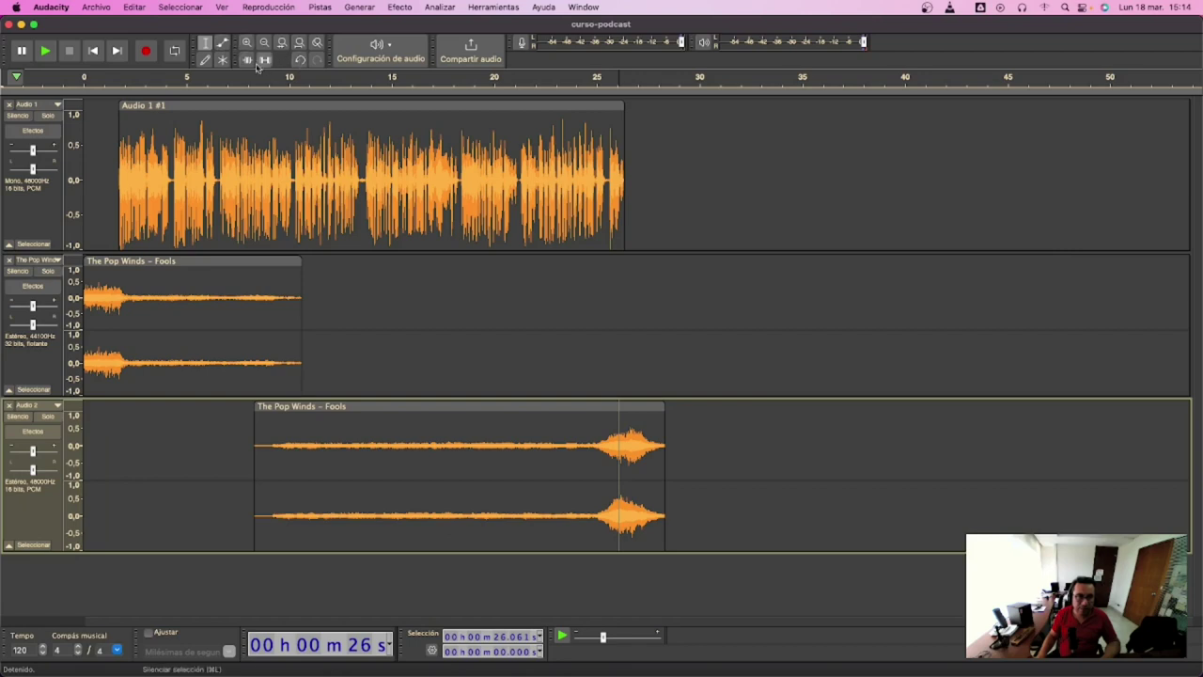
pyautogui.click(222, 60)
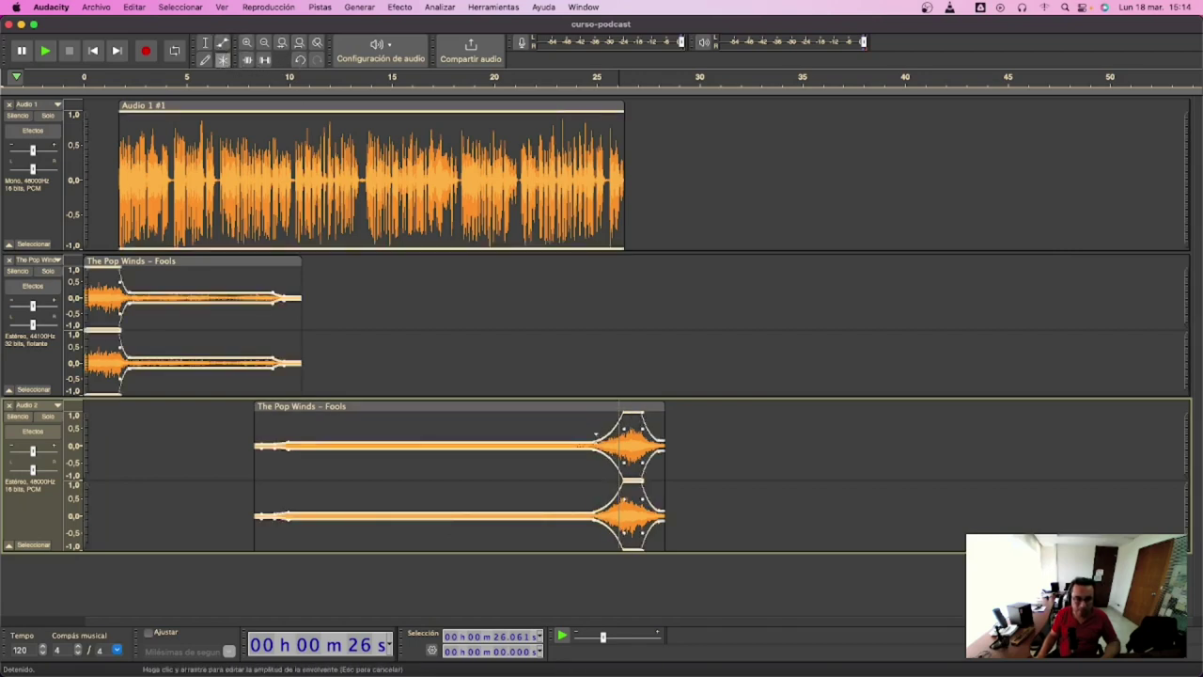
pyautogui.moveTo(594, 438); pyautogui.dragTo(611, 438)
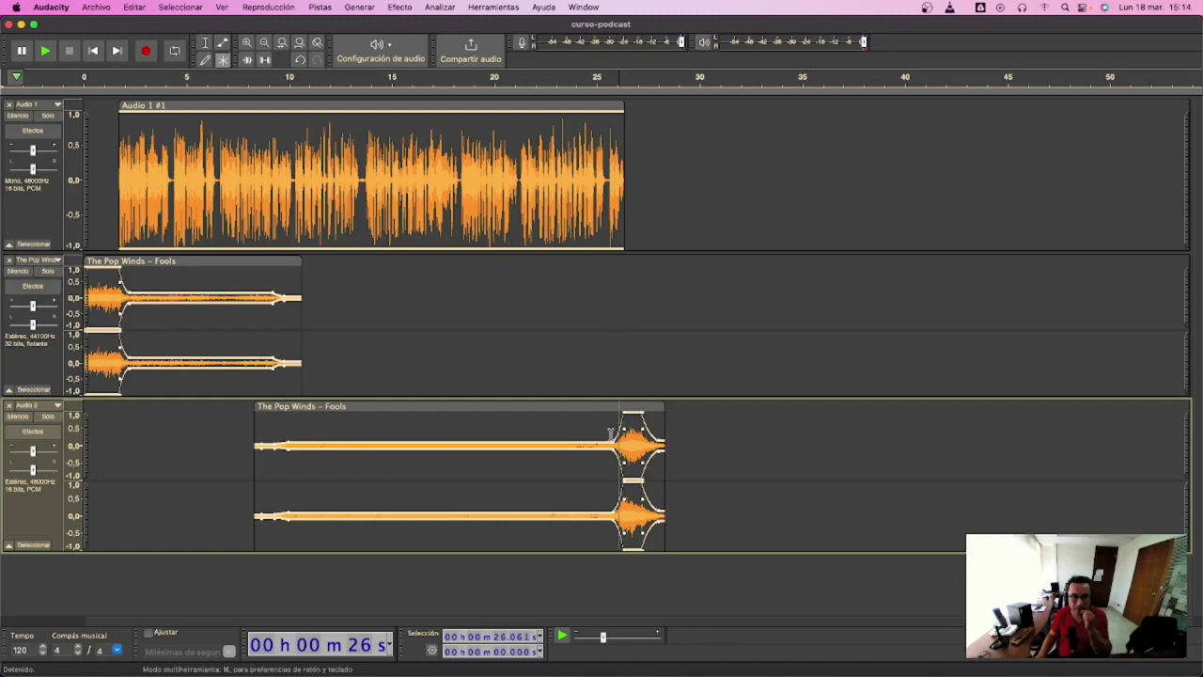
pyautogui.click(611, 345)
pyautogui.moveTo(617, 284); pyautogui.dragTo(624, 287)
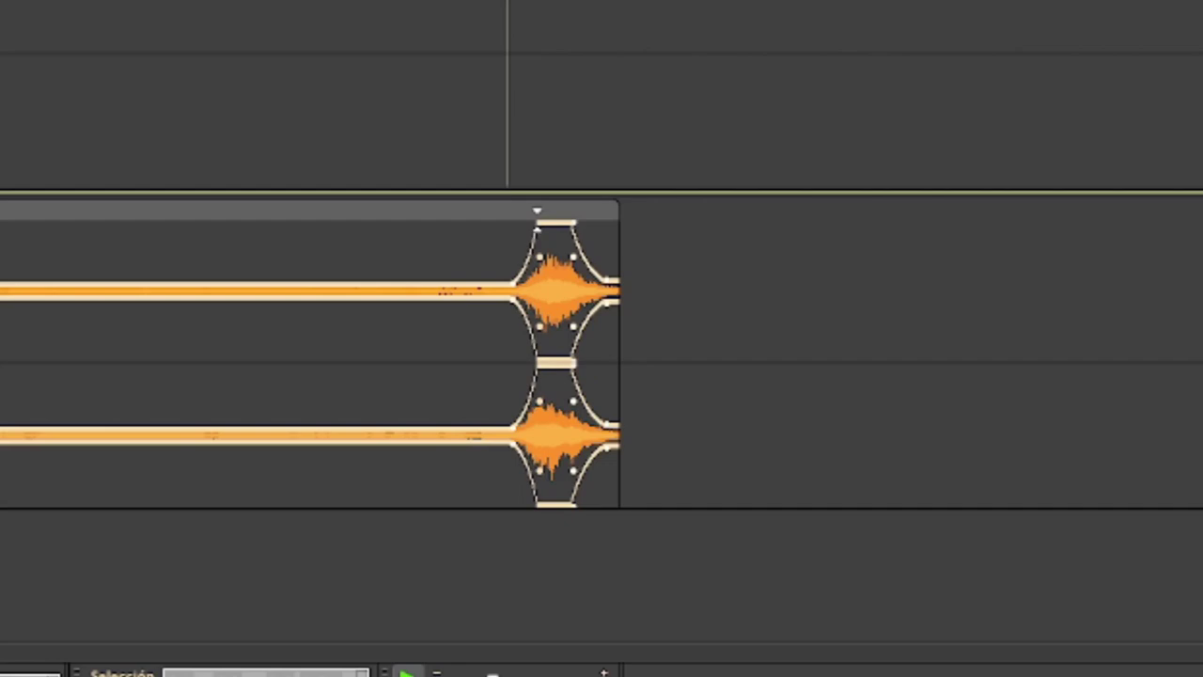
# Extend the second music clip's end to about 29 seconds and play back the ending to check the fade-out.
pyautogui.moveTo(610, 216); pyautogui.dragTo(649, 237)
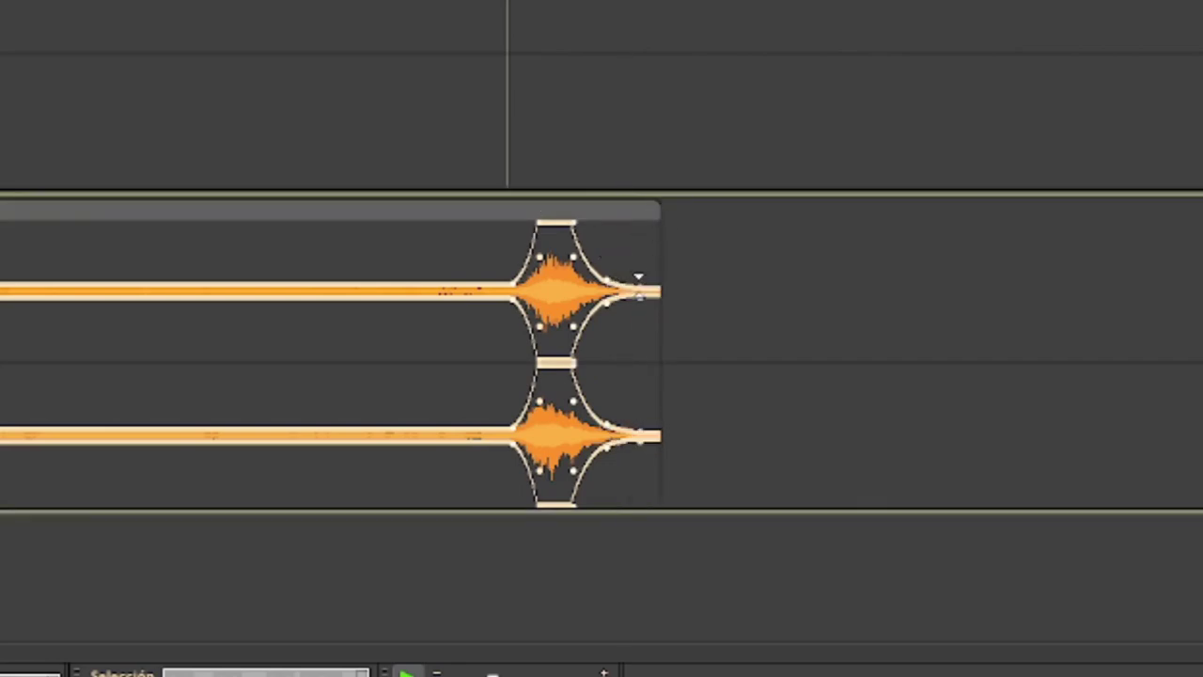
pyautogui.press('space')
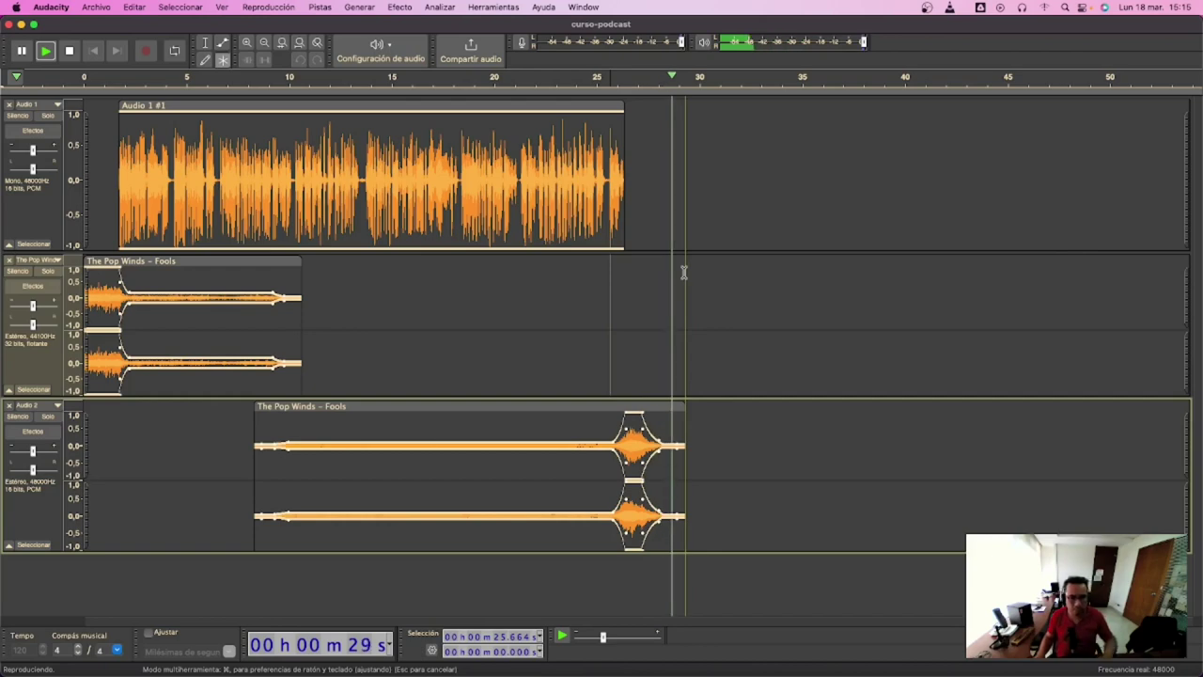
pyautogui.press('space')
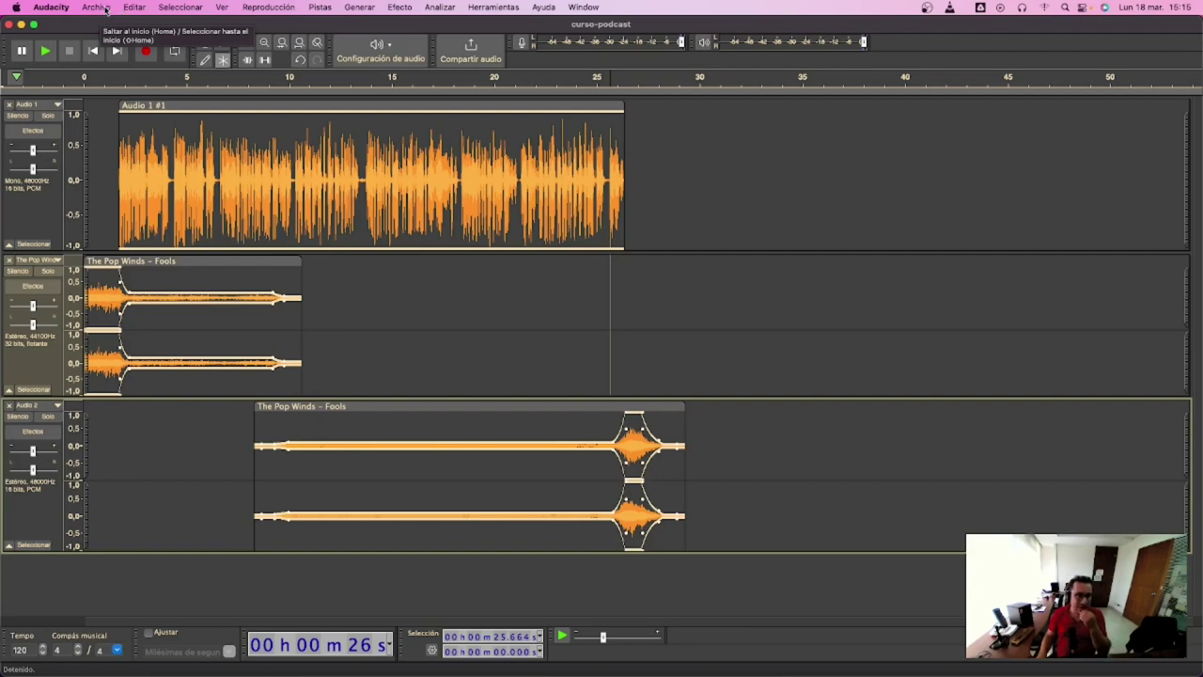
# Open the audio export settings and set the MP3 to mono at 44100 Hz, keeping the quality at 80 kbps.
pyautogui.click(104, 9)
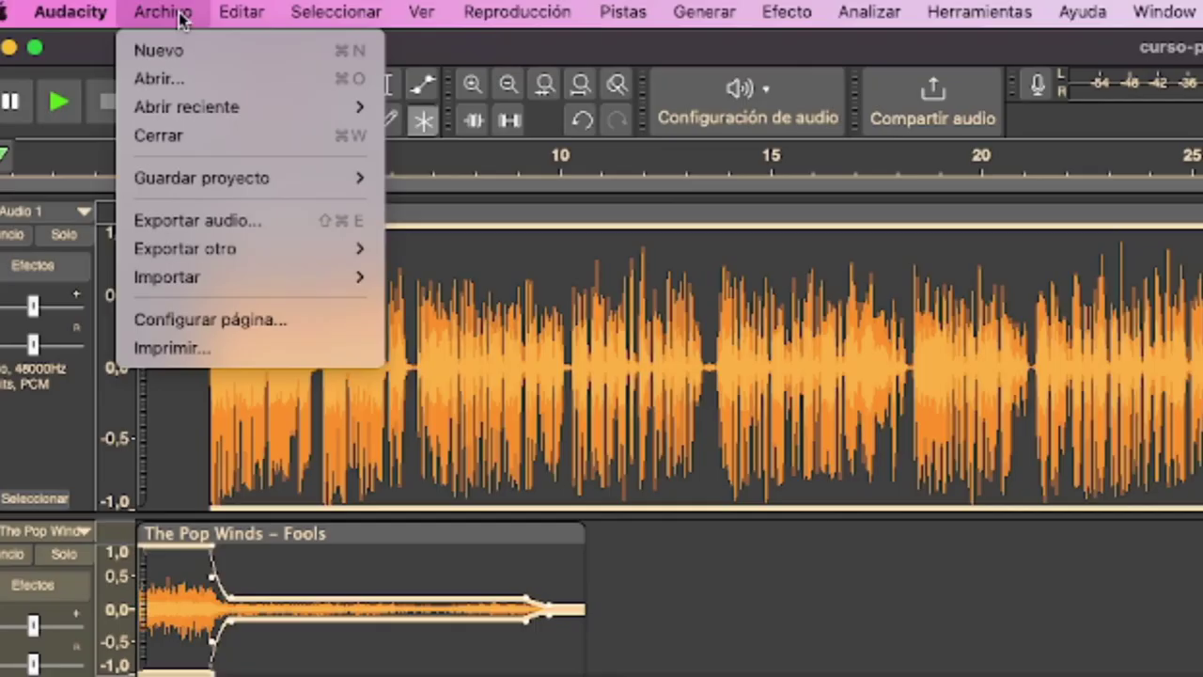
pyautogui.click(227, 219)
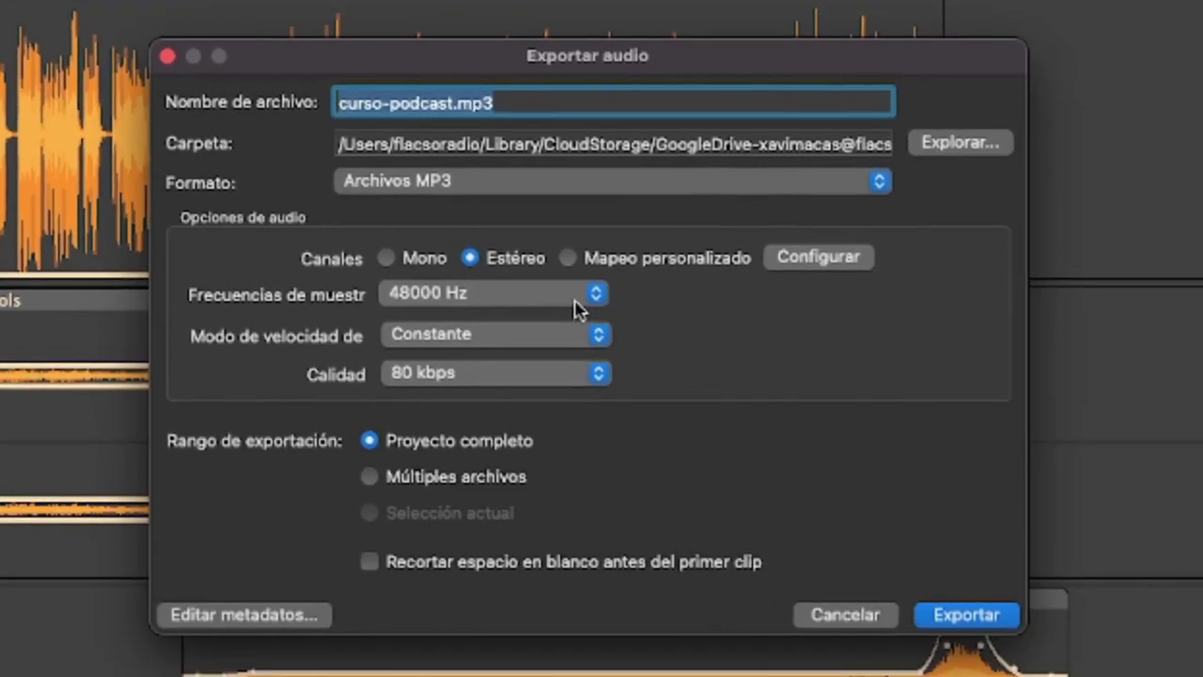
pyautogui.click(594, 299)
pyautogui.click(558, 271)
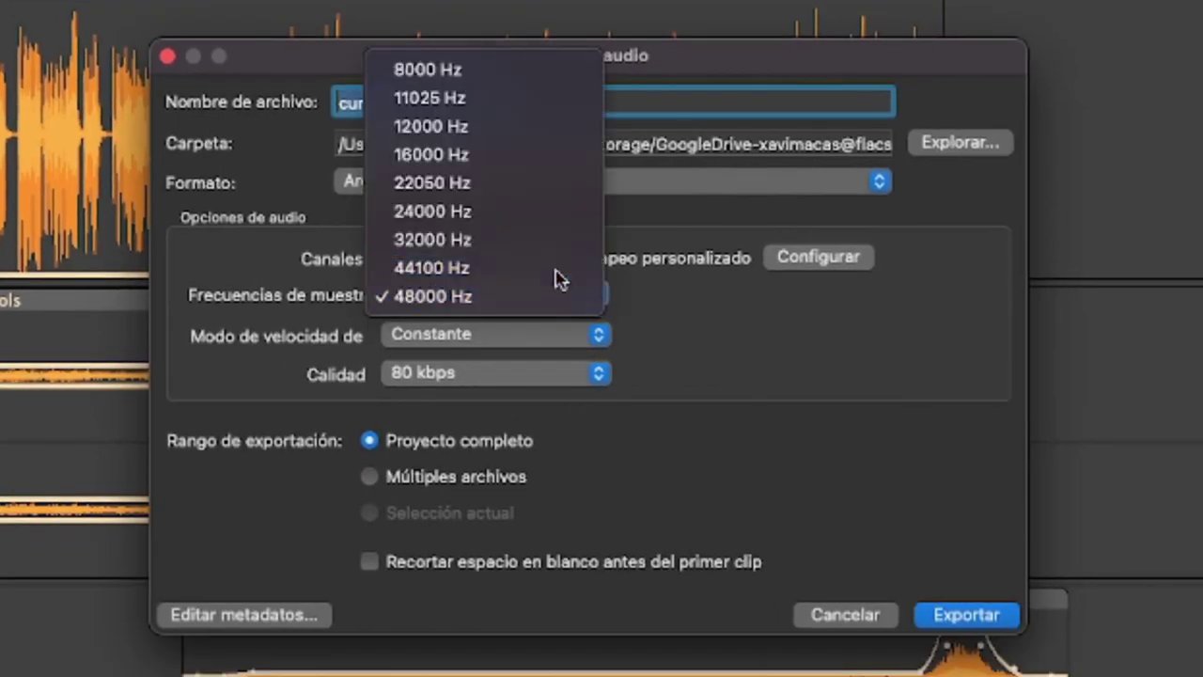
pyautogui.click(599, 374)
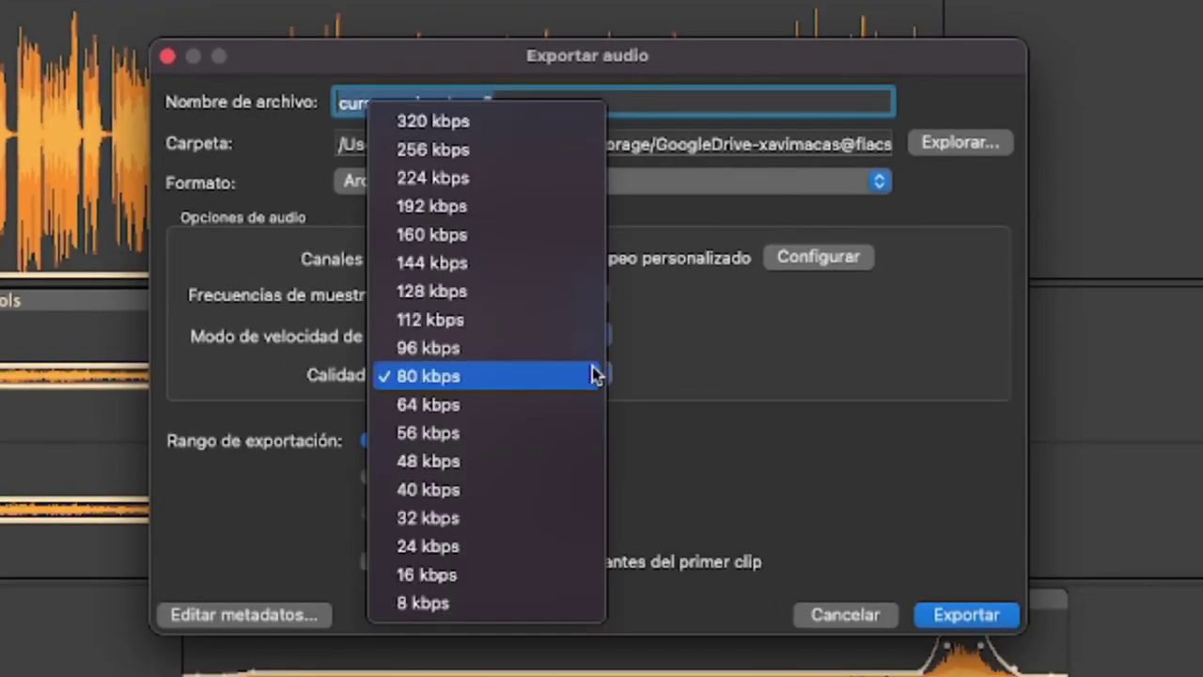
pyautogui.click(576, 384)
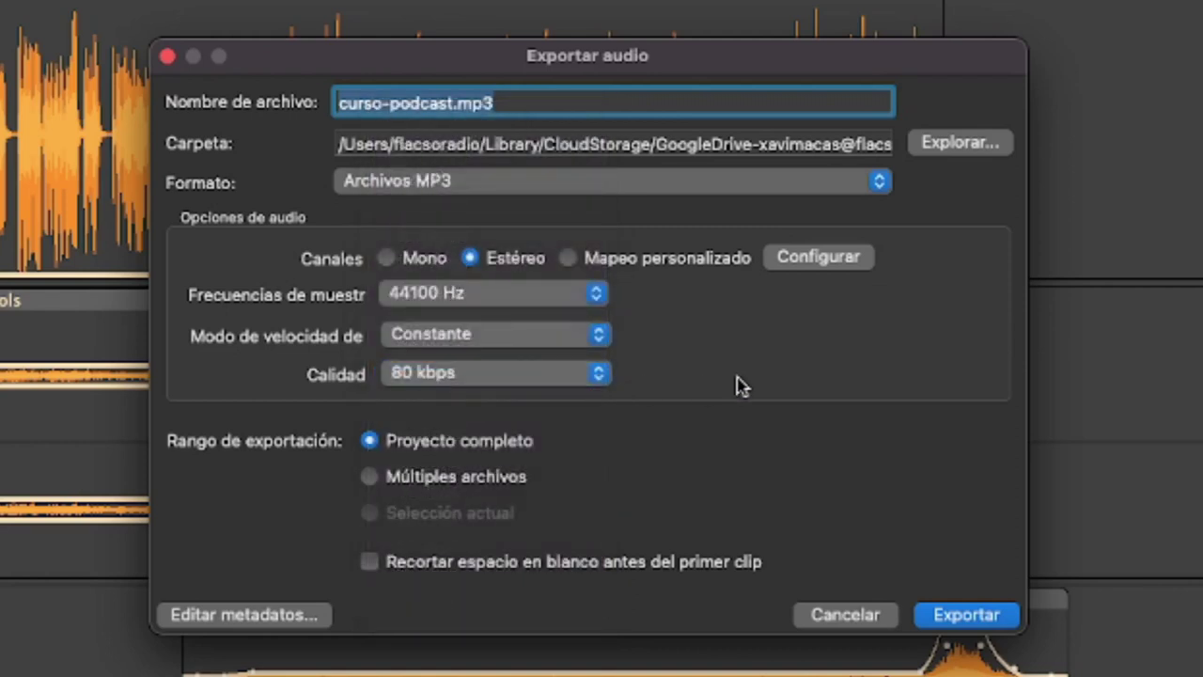
pyautogui.click(387, 259)
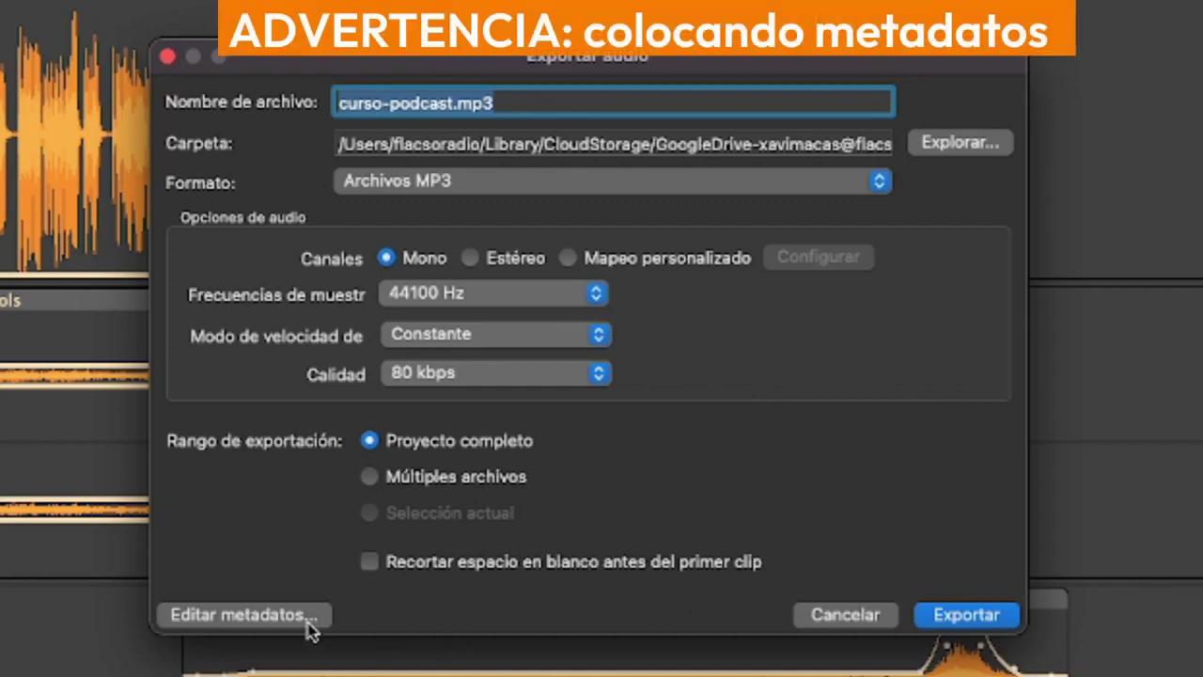
# Open the export metadata and change the artist to "Radio Lab y The Pop Winds".
pyautogui.click(240, 615)
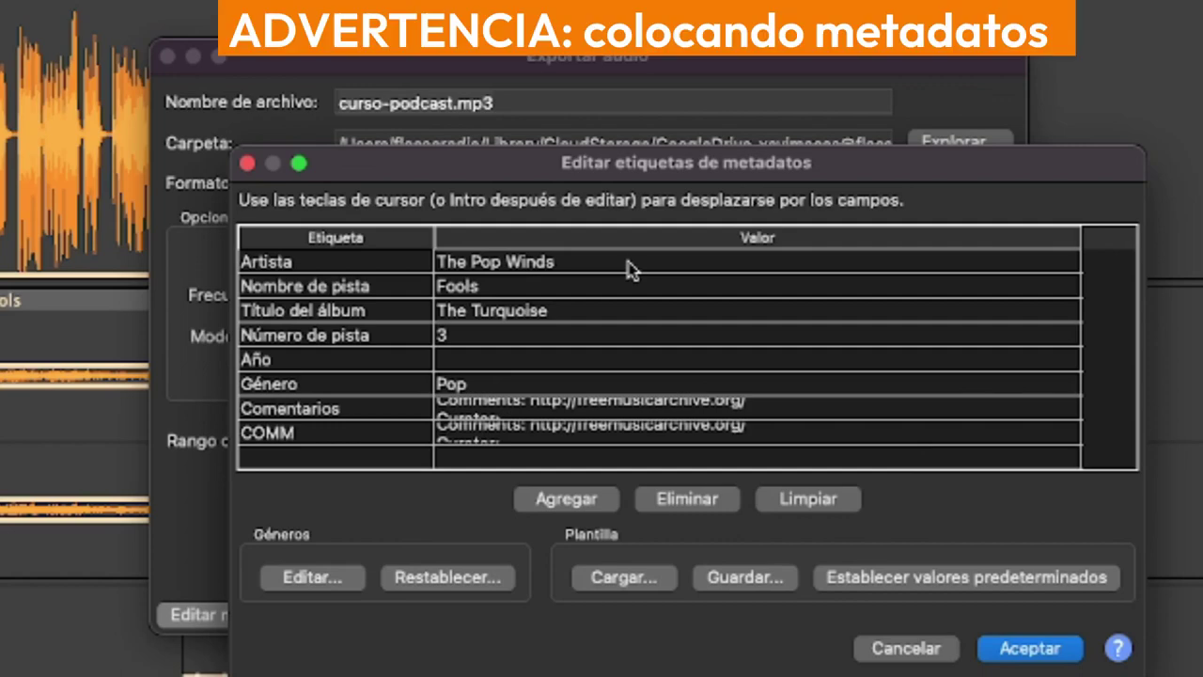
pyautogui.click(606, 271)
pyautogui.click(604, 262)
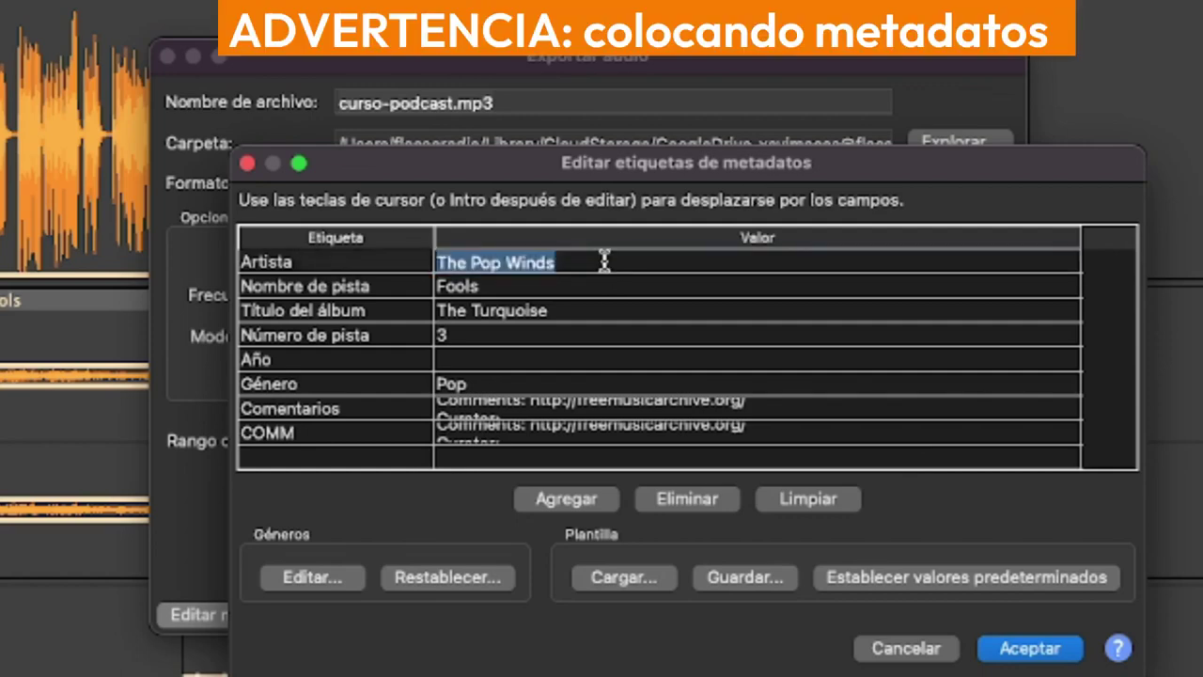
pyautogui.click(612, 262)
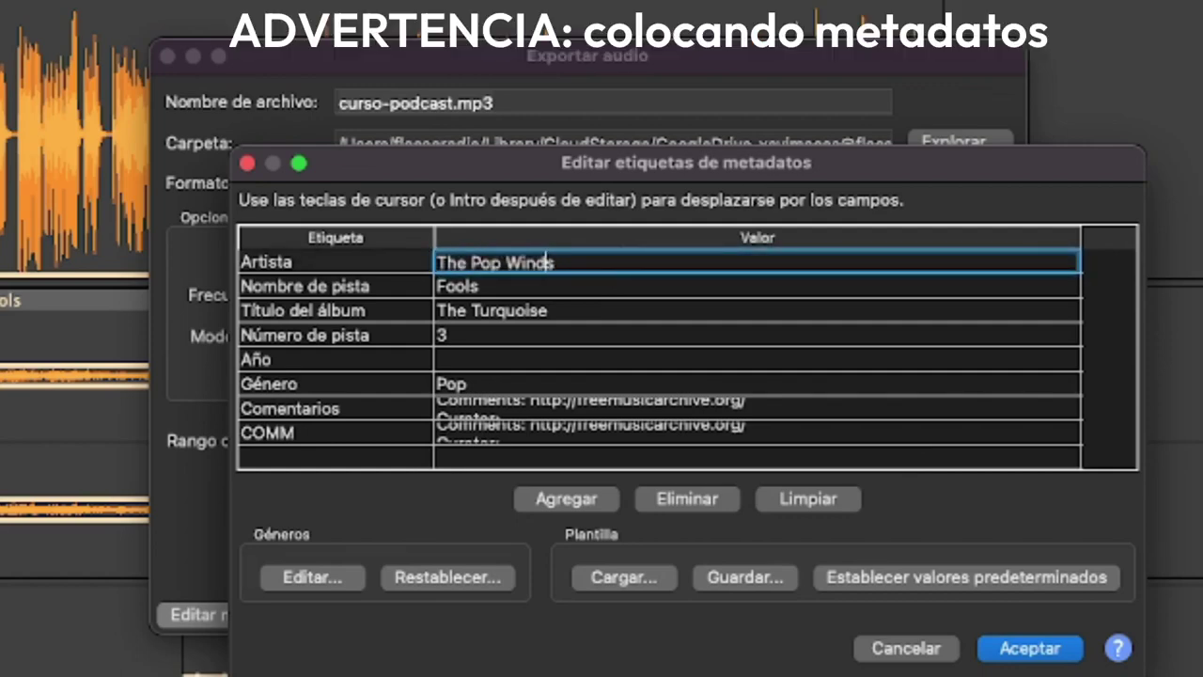
pyautogui.click(437, 262)
pyautogui.write('Radi')
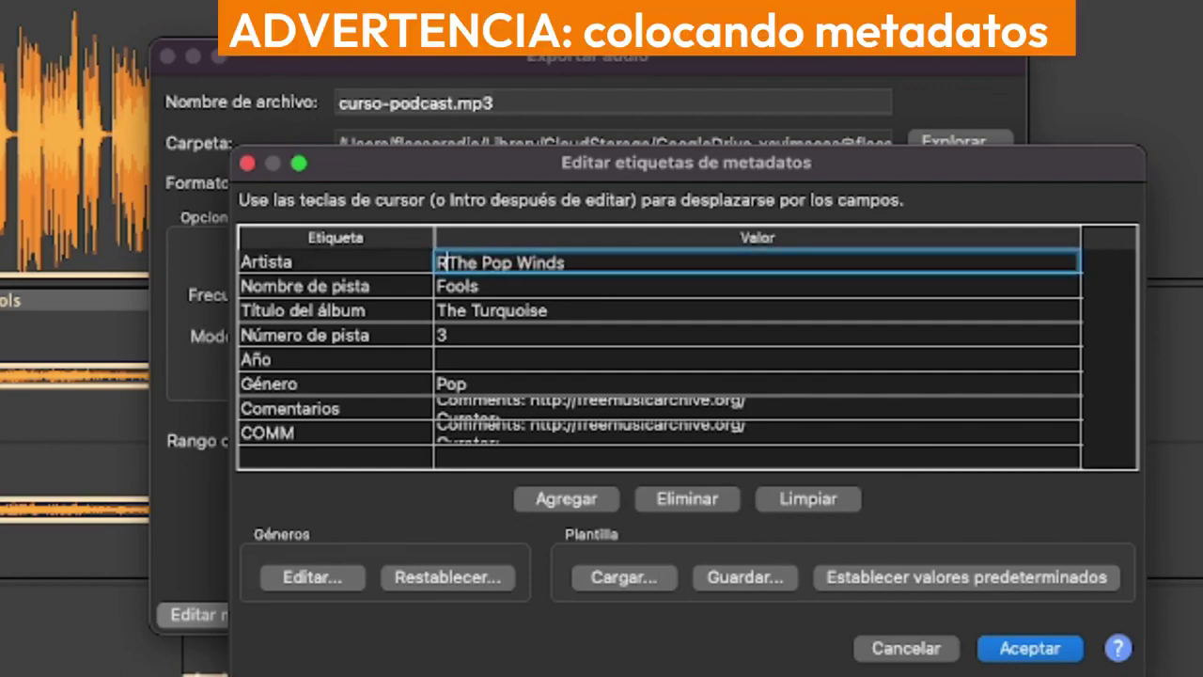
pyautogui.write('o Lab y')
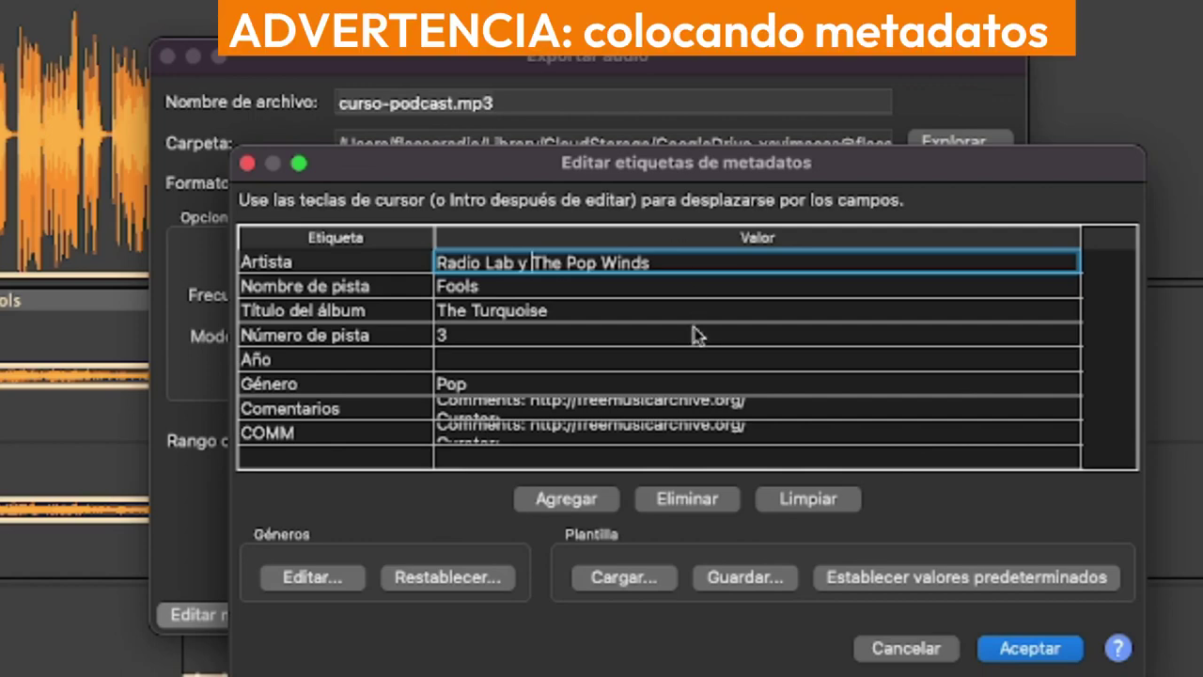
# Clear the track name in the metadata and set the track number to 01.
pyautogui.click(483, 285)
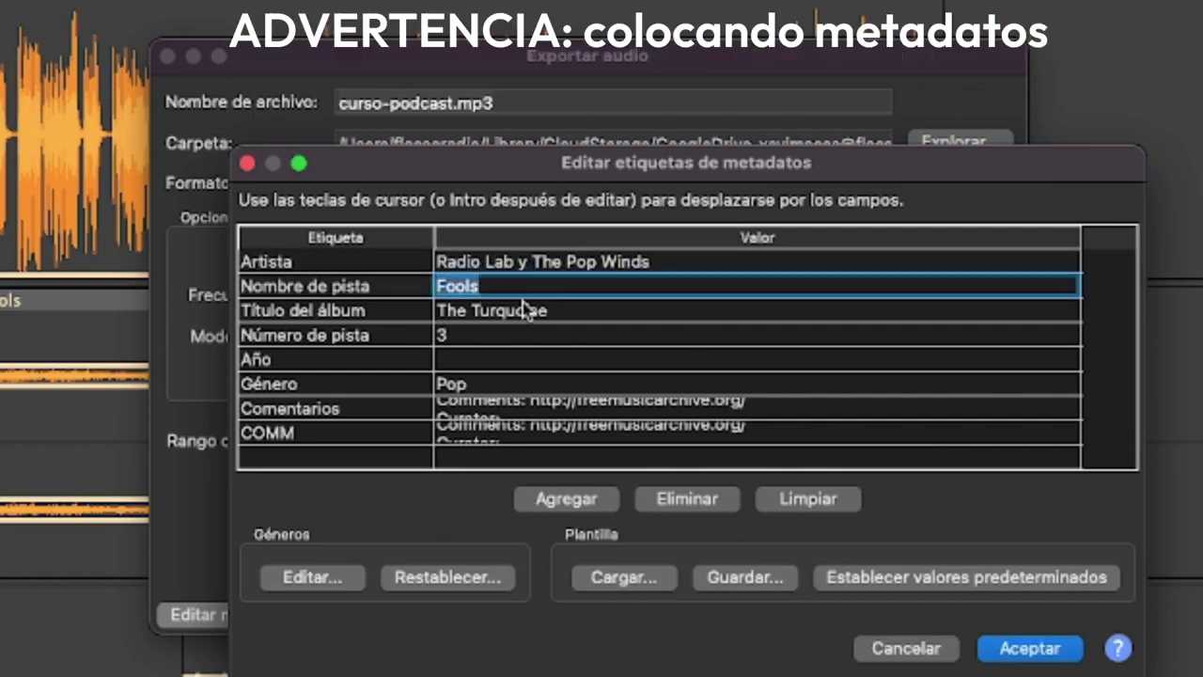
pyautogui.press('BackSpace')
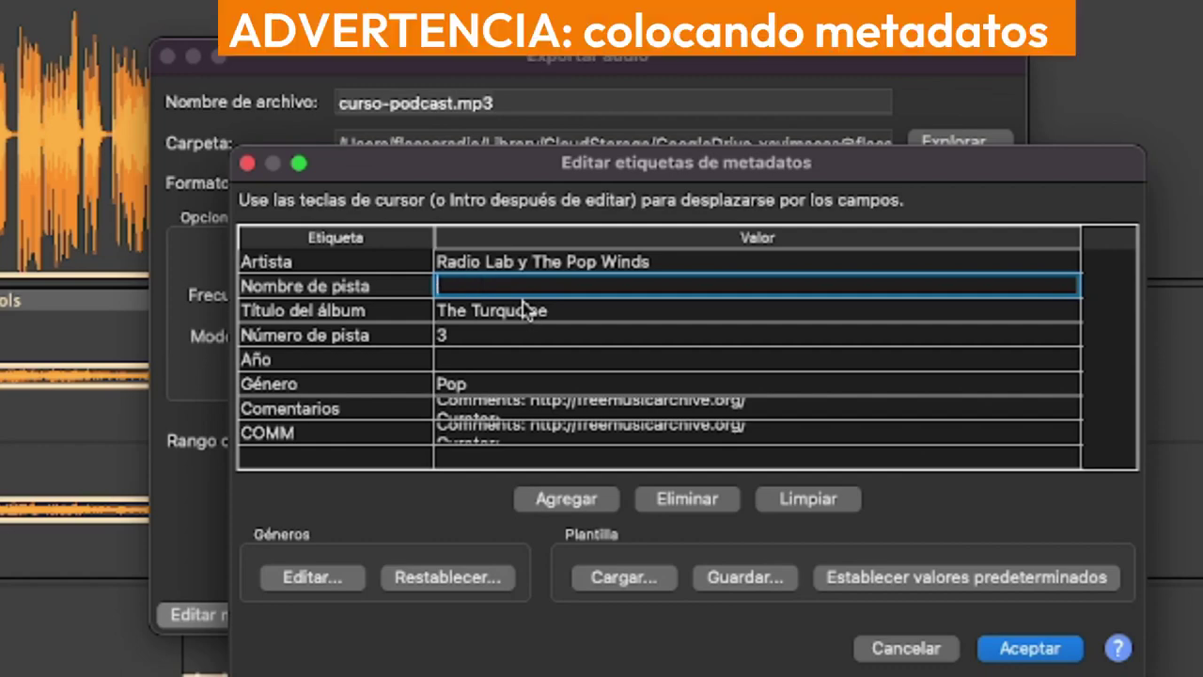
pyautogui.click(577, 334)
pyautogui.write('01')
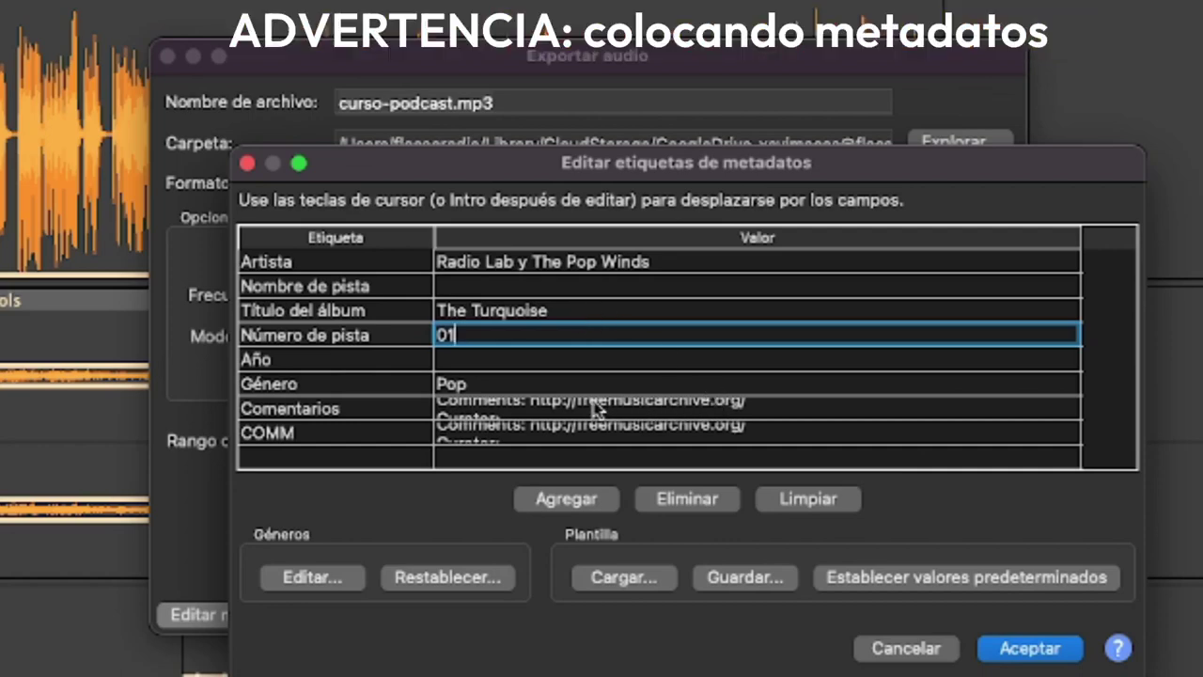
pyautogui.doubleClick(726, 437)
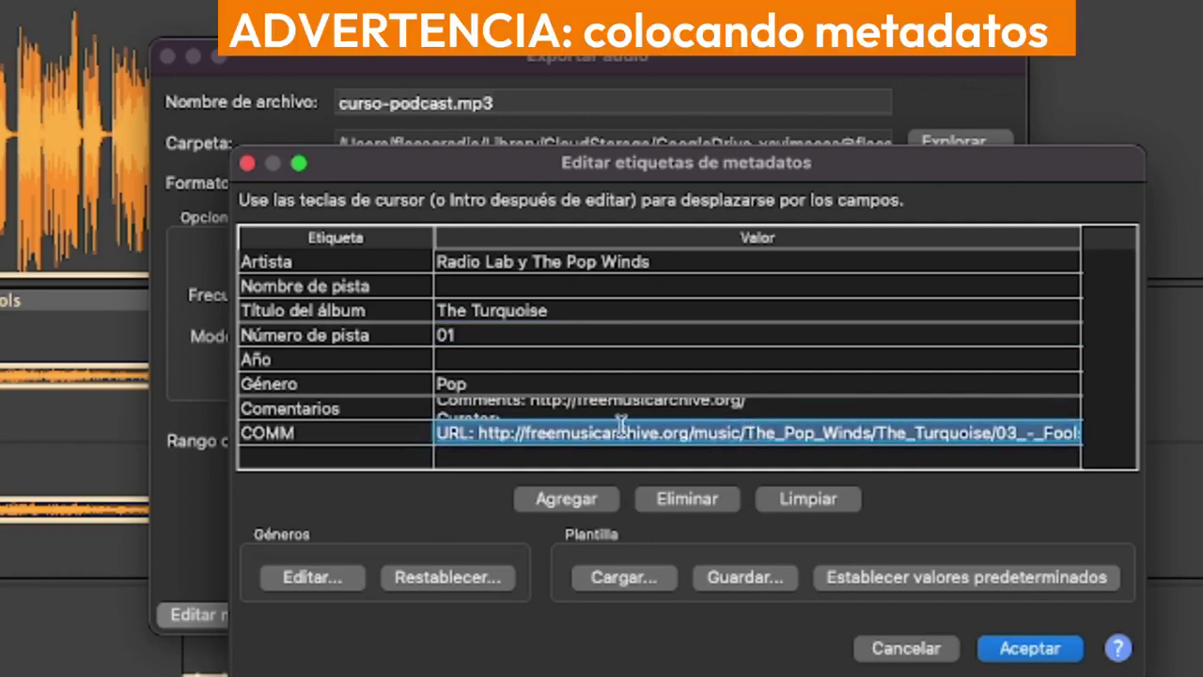
pyautogui.doubleClick(684, 404)
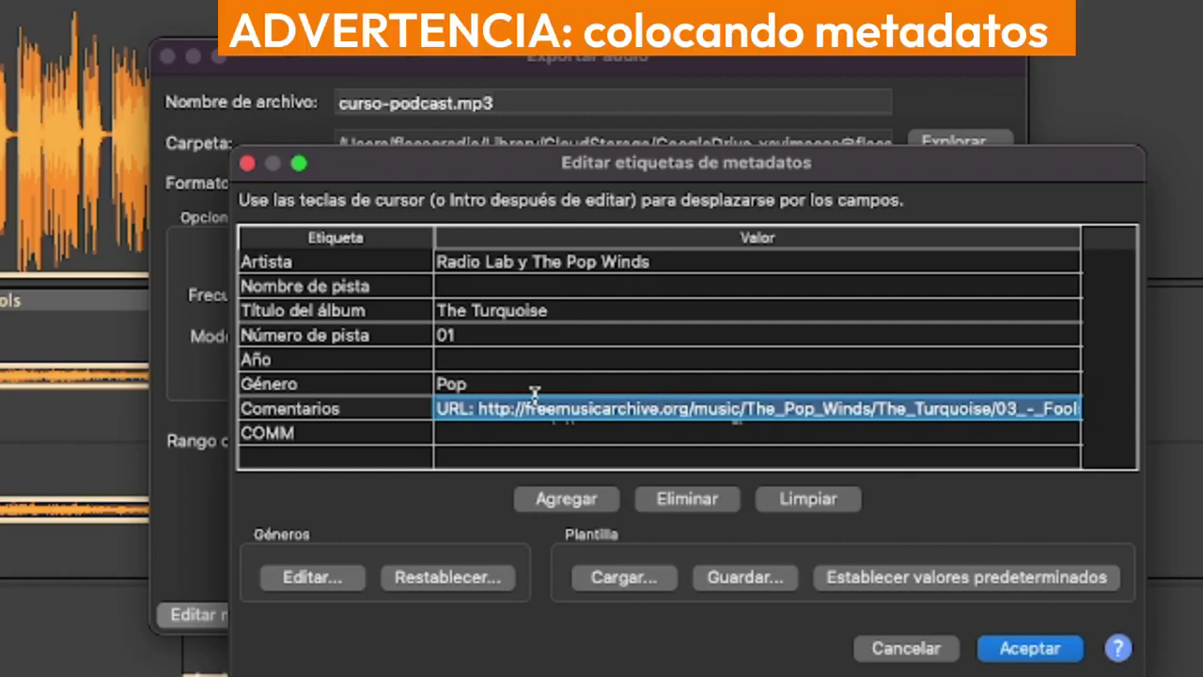
pyautogui.click(442, 409)
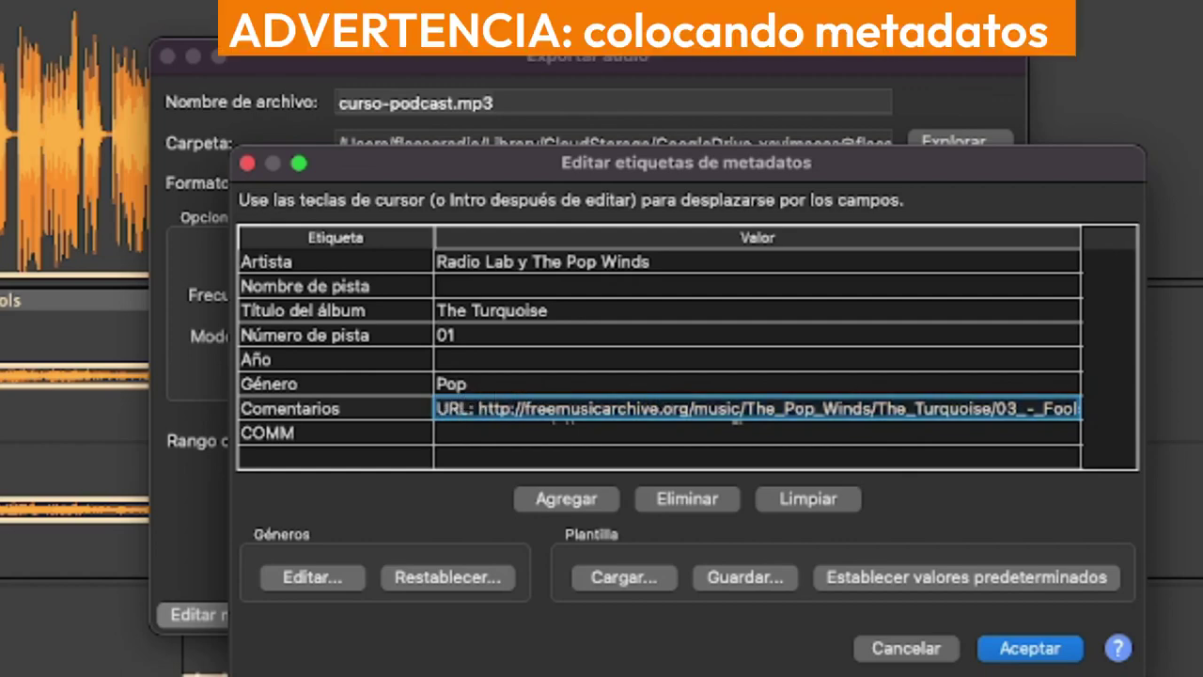
pyautogui.write('Descarga este podcast en www.radiolabec.com')
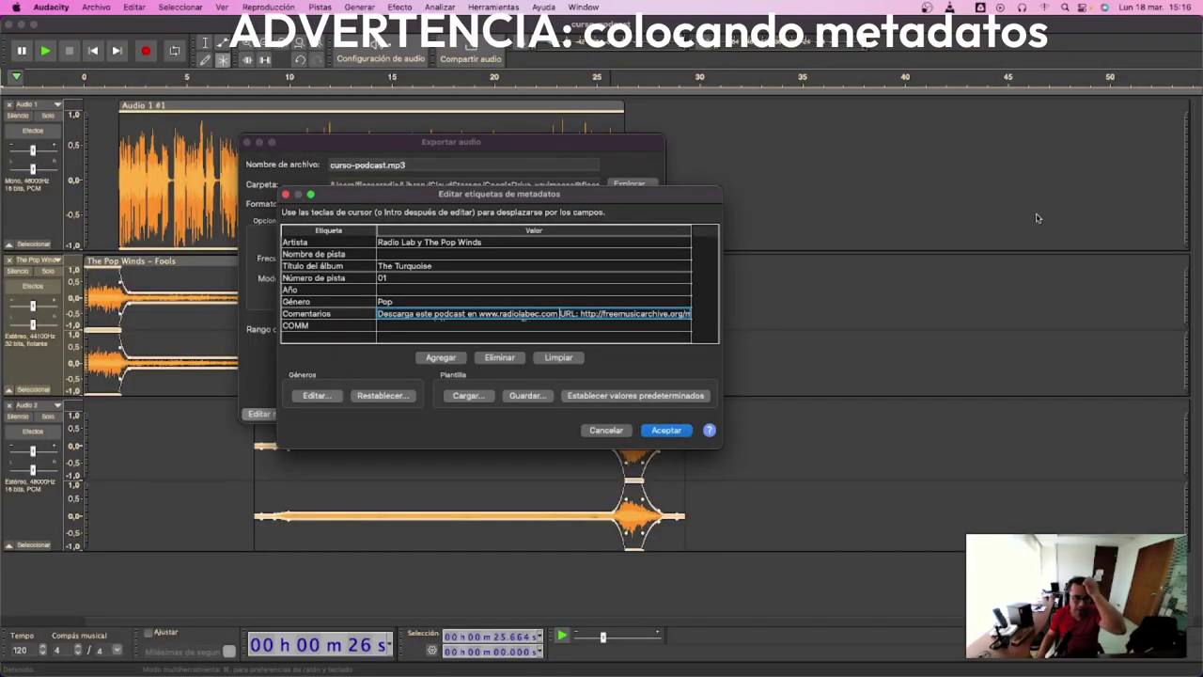
# Set the metadata genre to Podcast and the year to 2024.
pyautogui.click(429, 302)
pyautogui.write('Podcast')
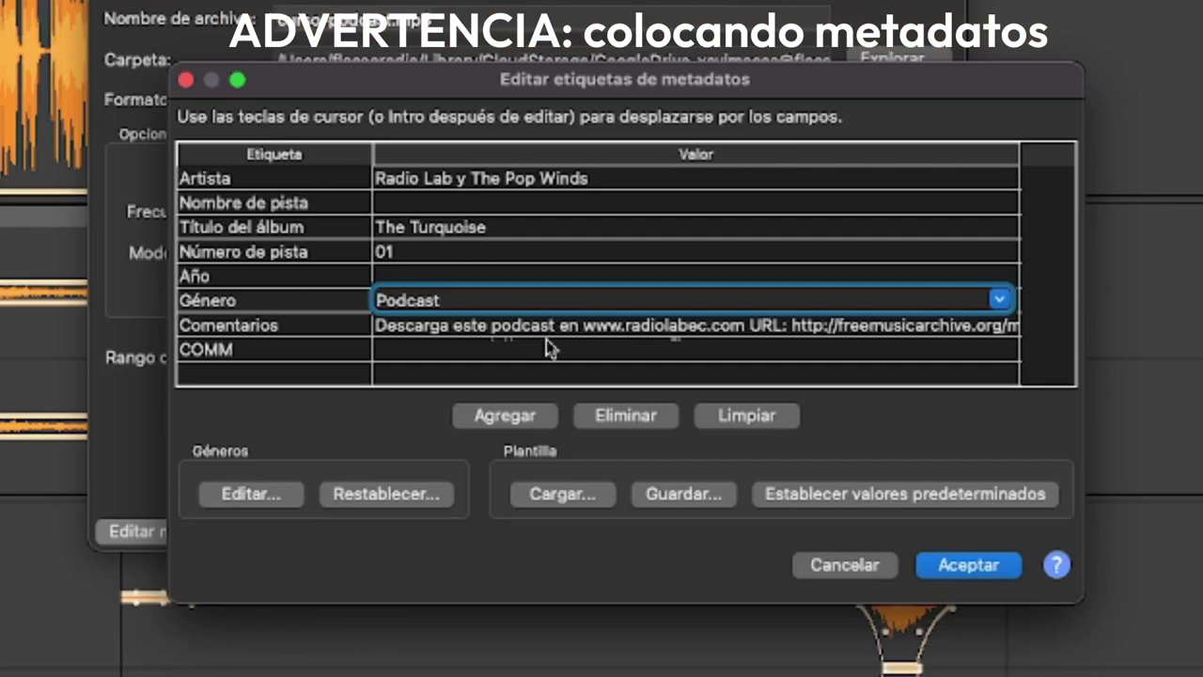
pyautogui.click(533, 274)
pyautogui.write('2024')
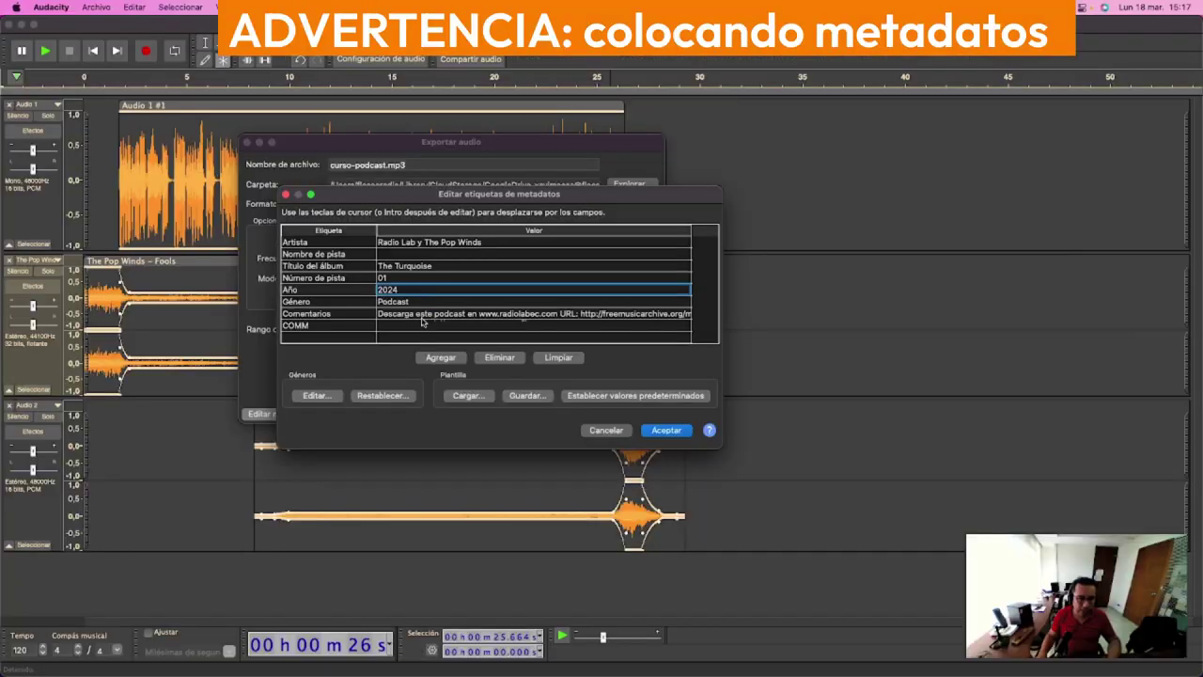
# Fill the empty metadata row with a custom tag named "Datos de la Música" and the value "Fools,".
pyautogui.click(437, 372)
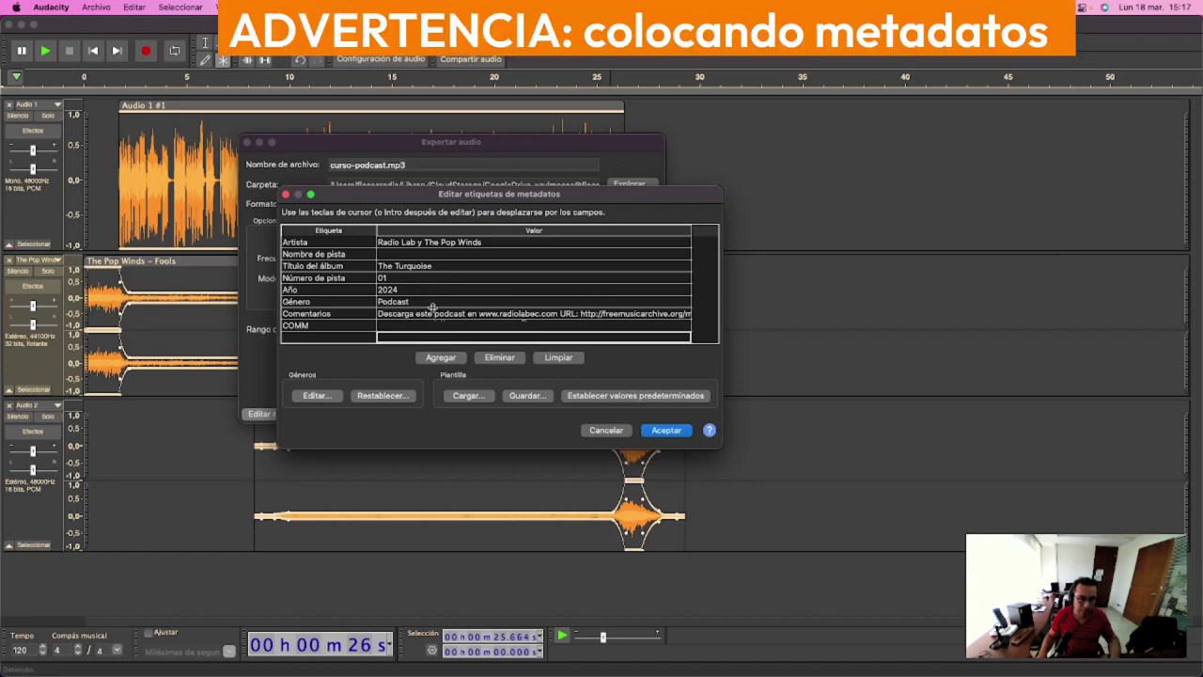
pyautogui.click(427, 335)
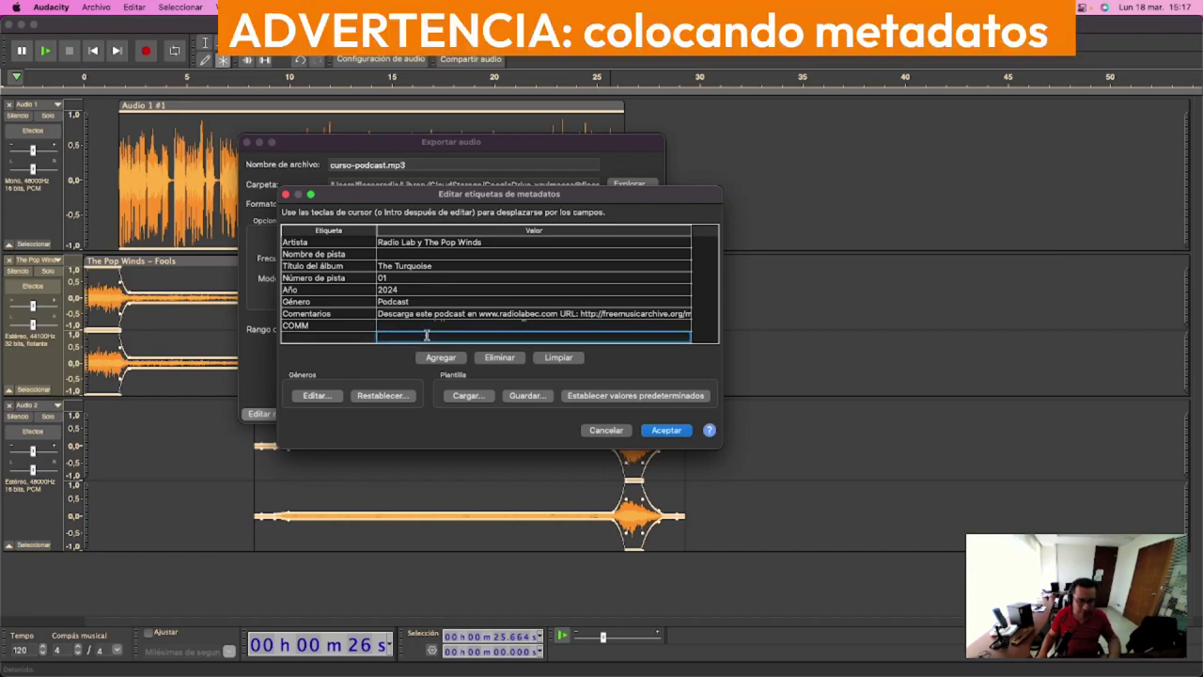
pyautogui.write('Fools,')
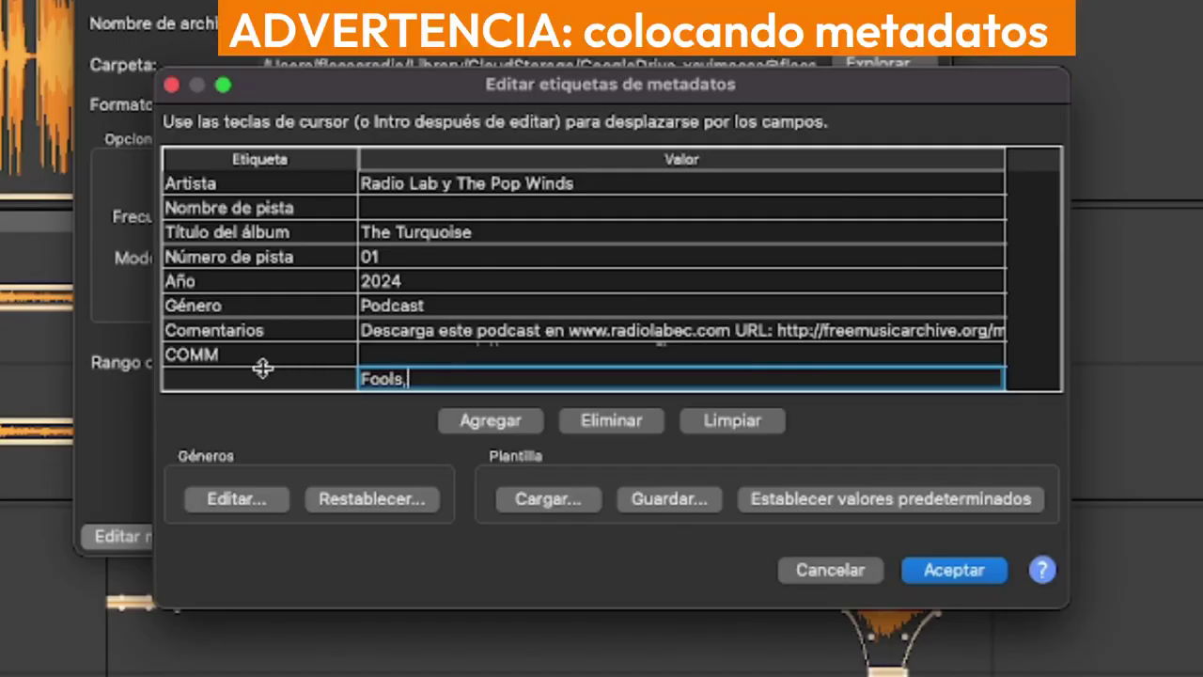
pyautogui.click(264, 371)
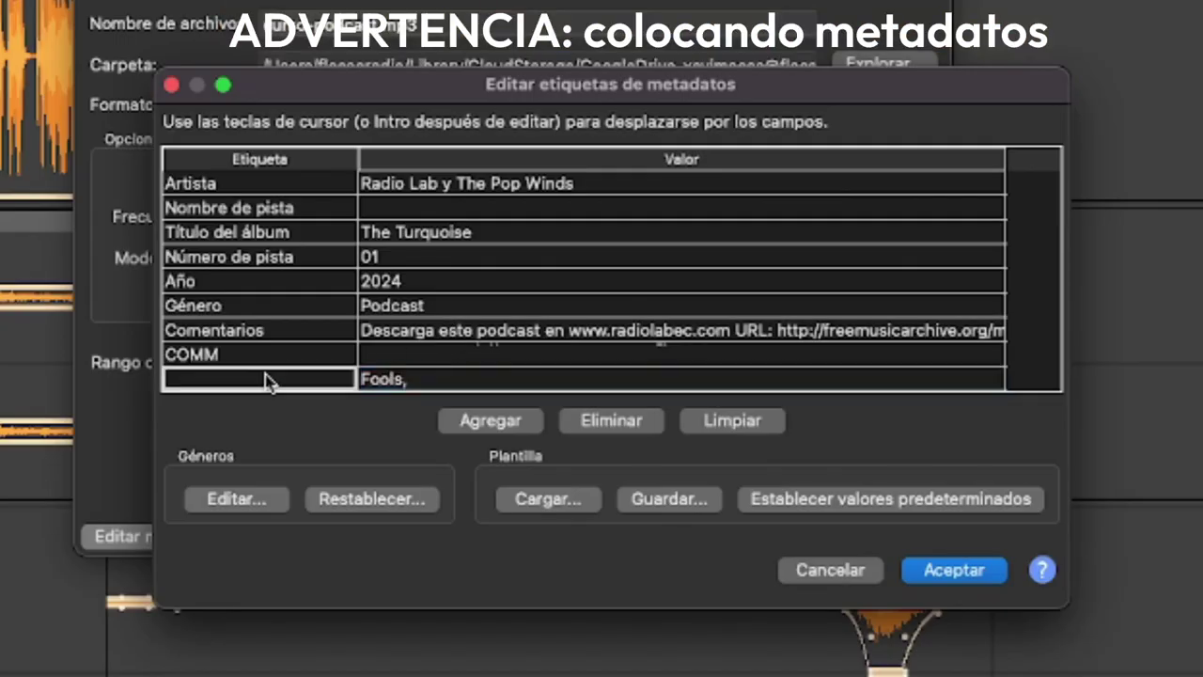
pyautogui.click(267, 376)
pyautogui.write('Datos de la Música')
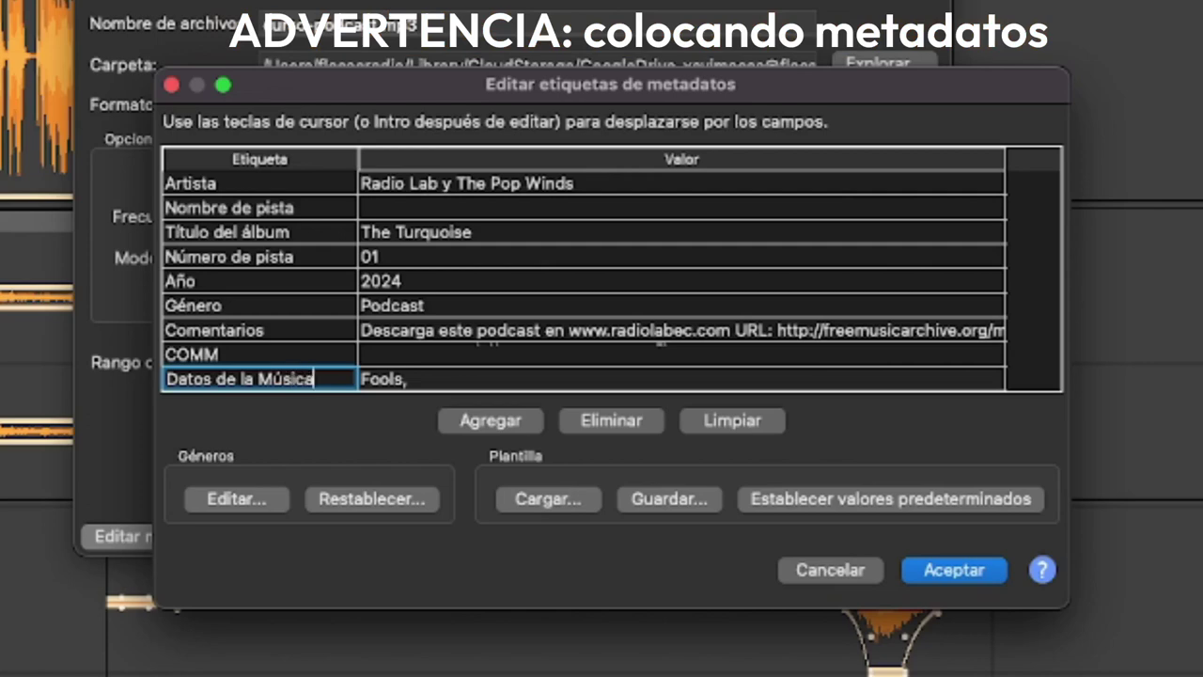
# Move the album title into the music data value as "Nombre del Album: The Turquoise" and name the track "Podcast de Radiolab EC".
pyautogui.doubleClick(508, 235)
pyautogui.press('super+a')
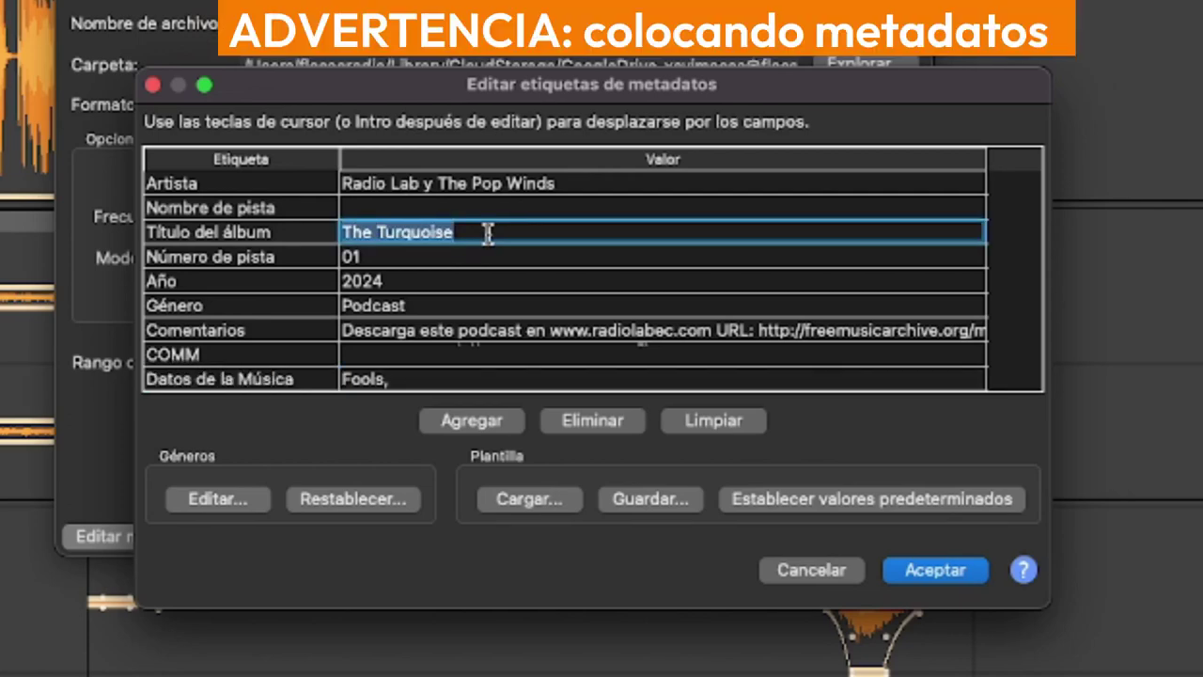
pyautogui.press('BackSpace')
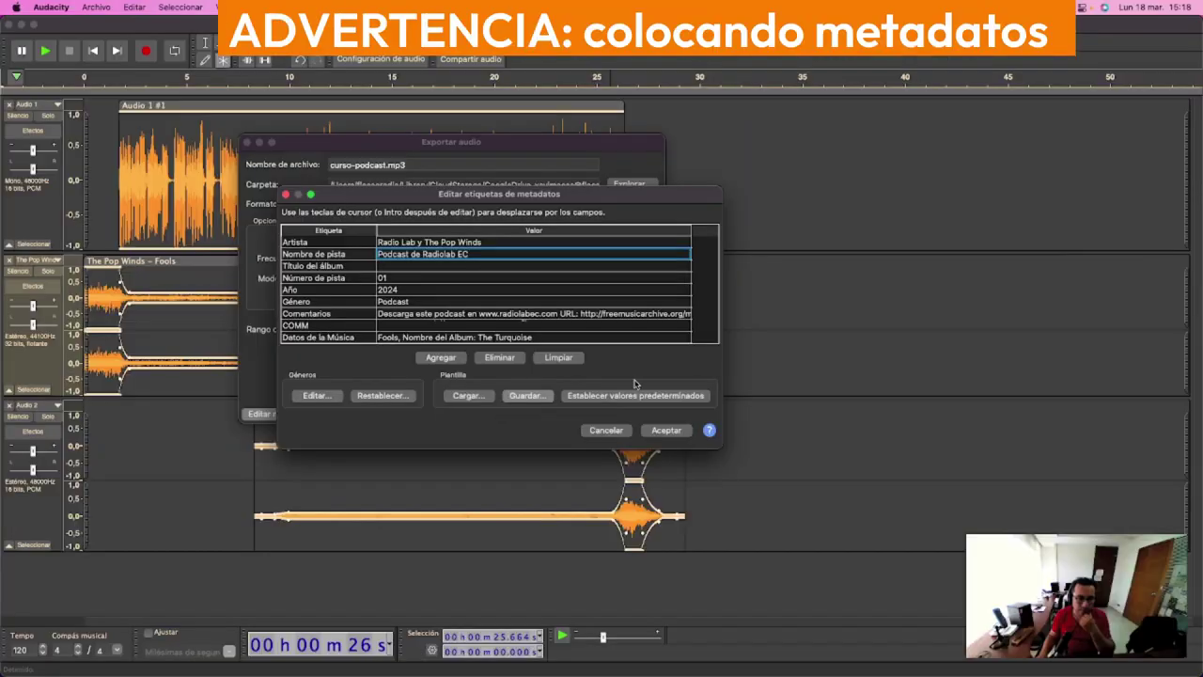
# Save the metadata tags as a template named podcastradiolabec.xml and accept the edited tags.
pyautogui.click(527, 395)
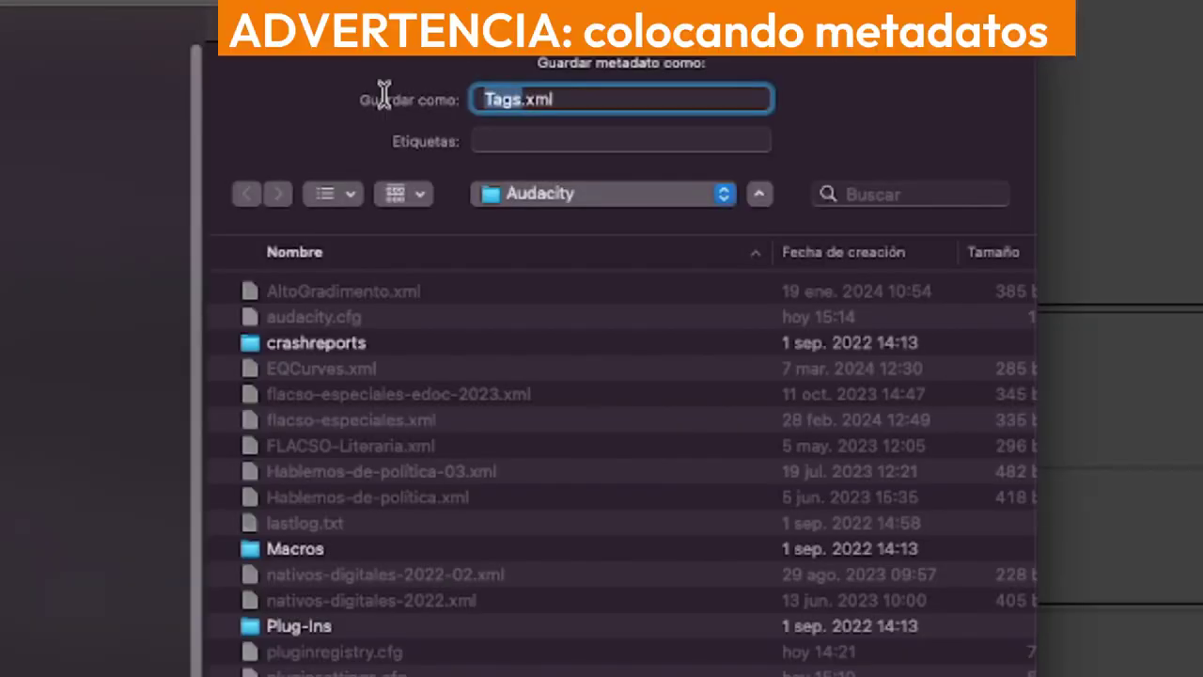
pyautogui.write('podcastradio')
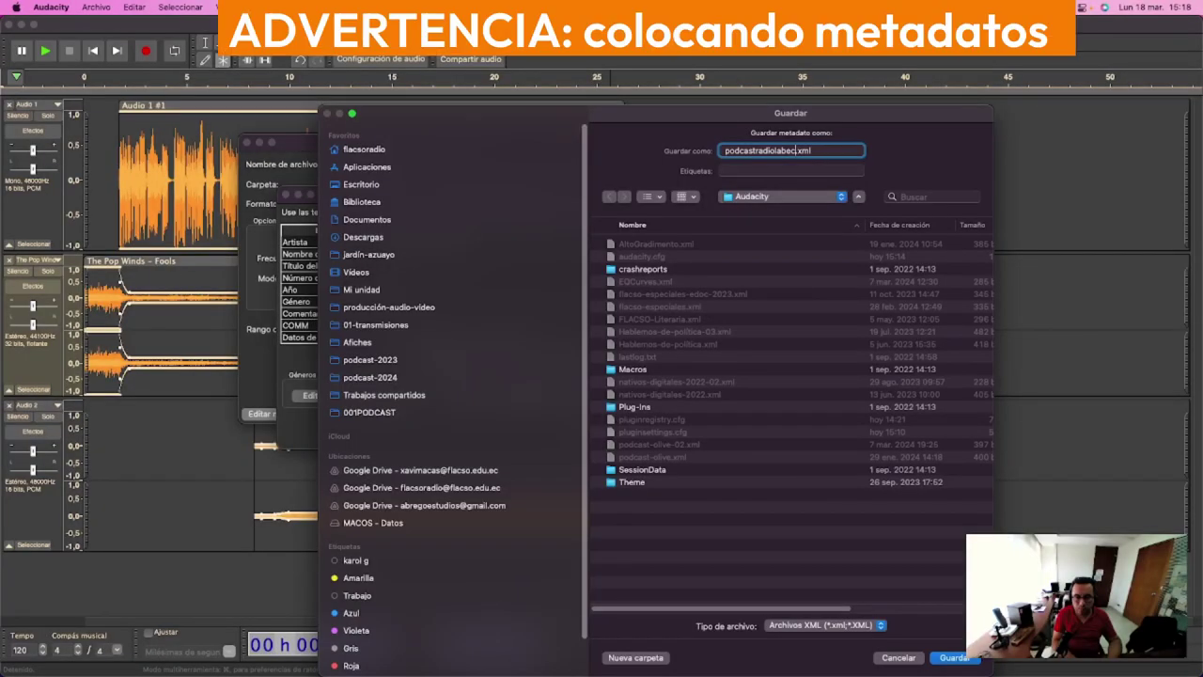
pyautogui.press('Return')
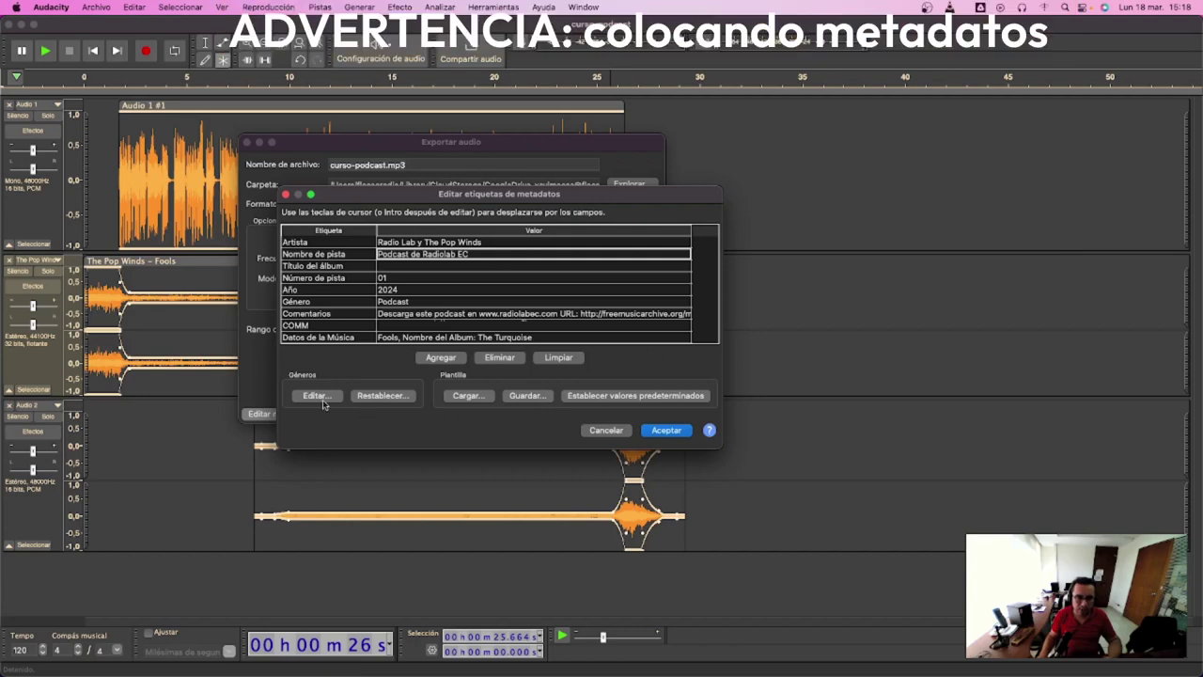
pyautogui.click(522, 396)
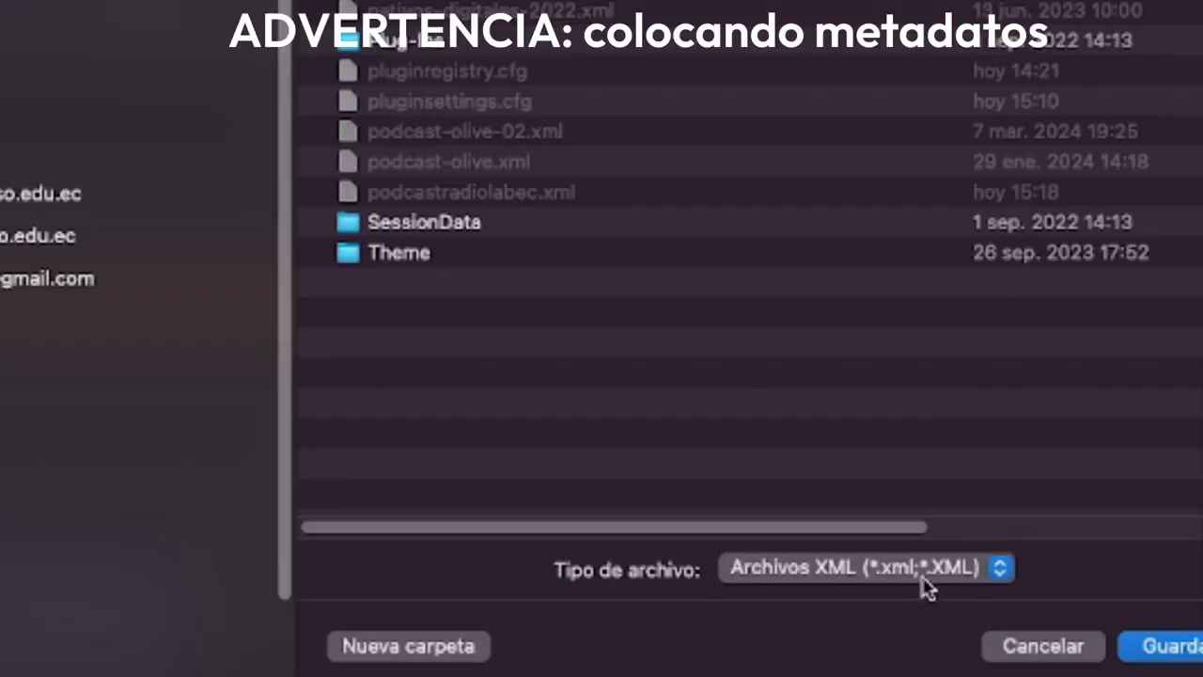
pyautogui.click(1042, 646)
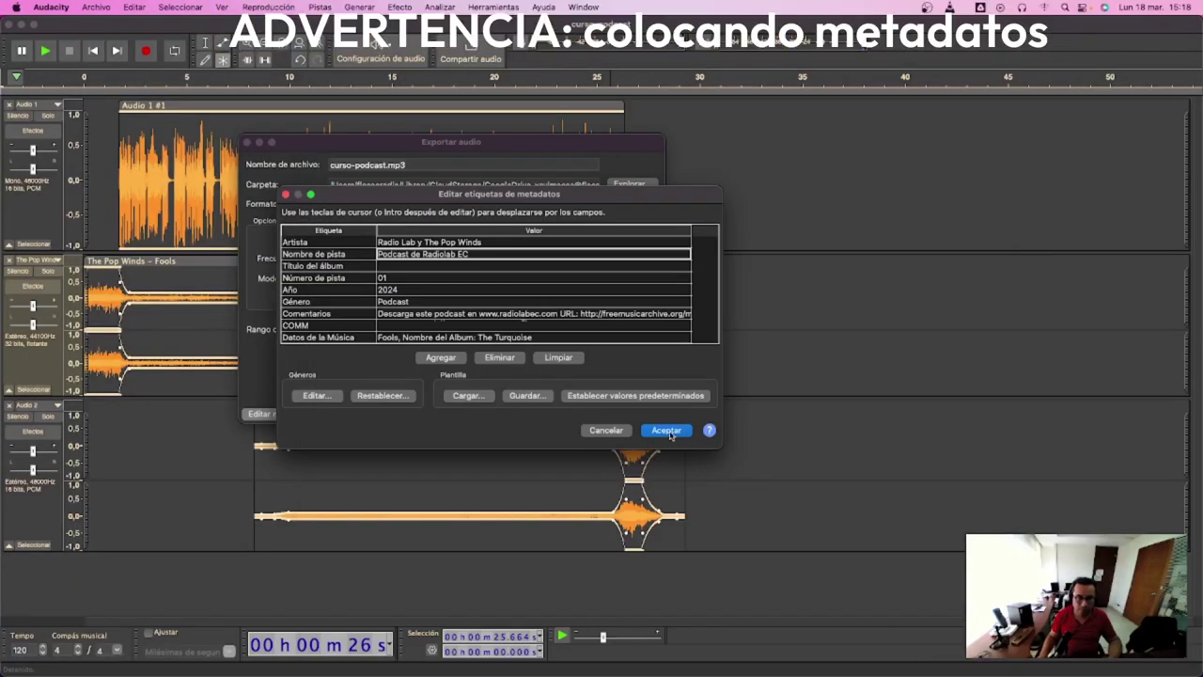
pyautogui.click(667, 430)
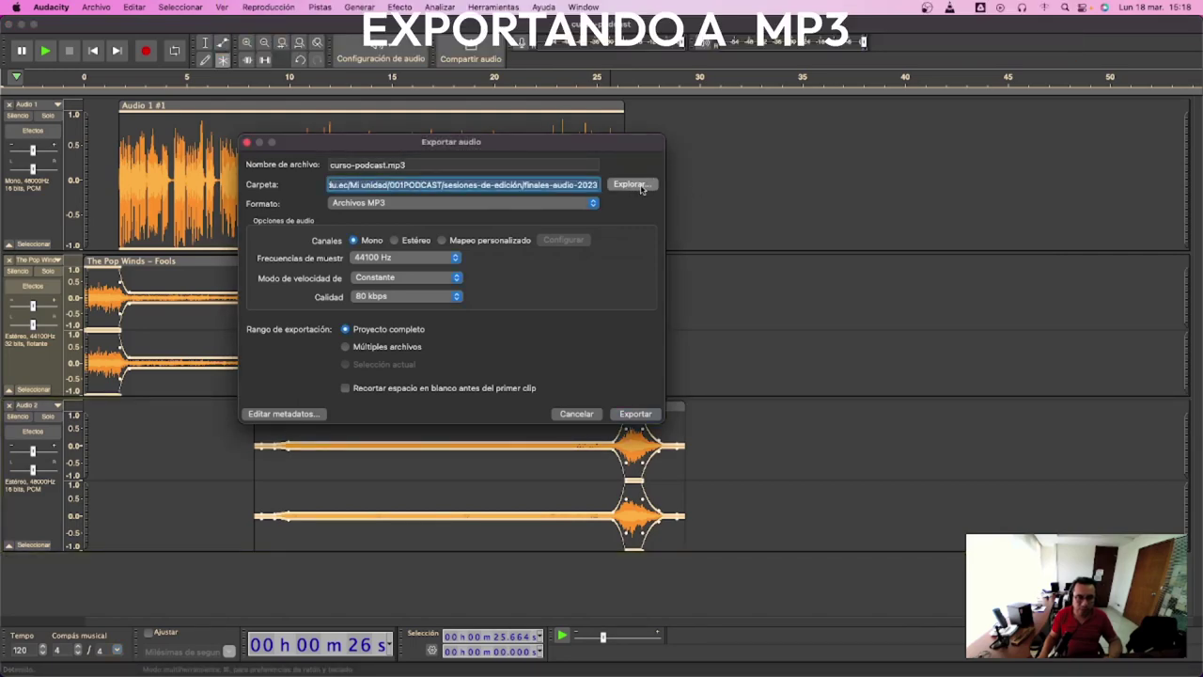
# Create a folder named "radiolab" on the Desktop (Escritorio) as the destination for the exported audio.
pyautogui.click(631, 185)
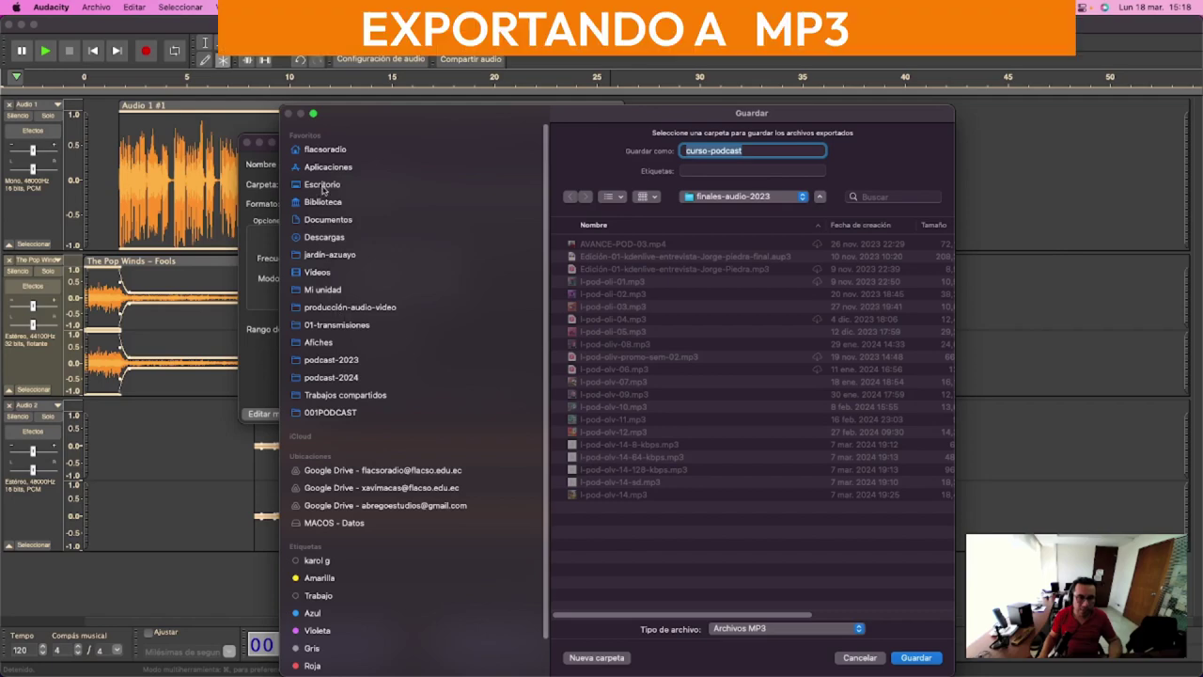
pyautogui.click(322, 185)
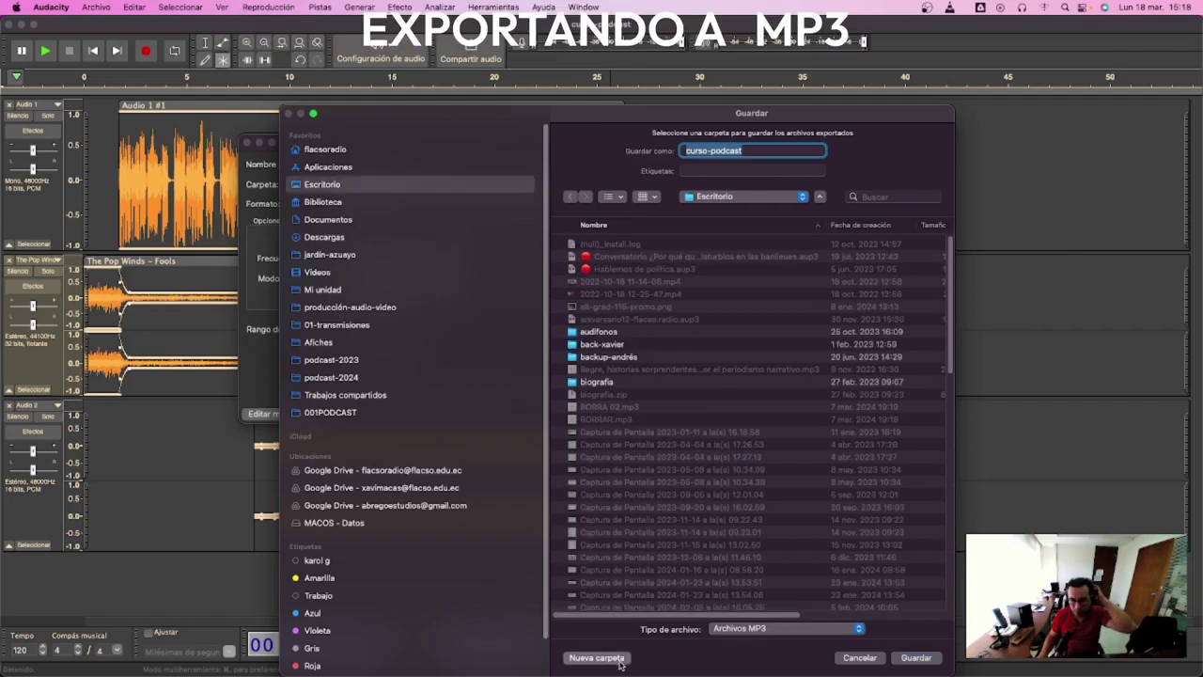
pyautogui.click(619, 660)
pyautogui.write('ioab')
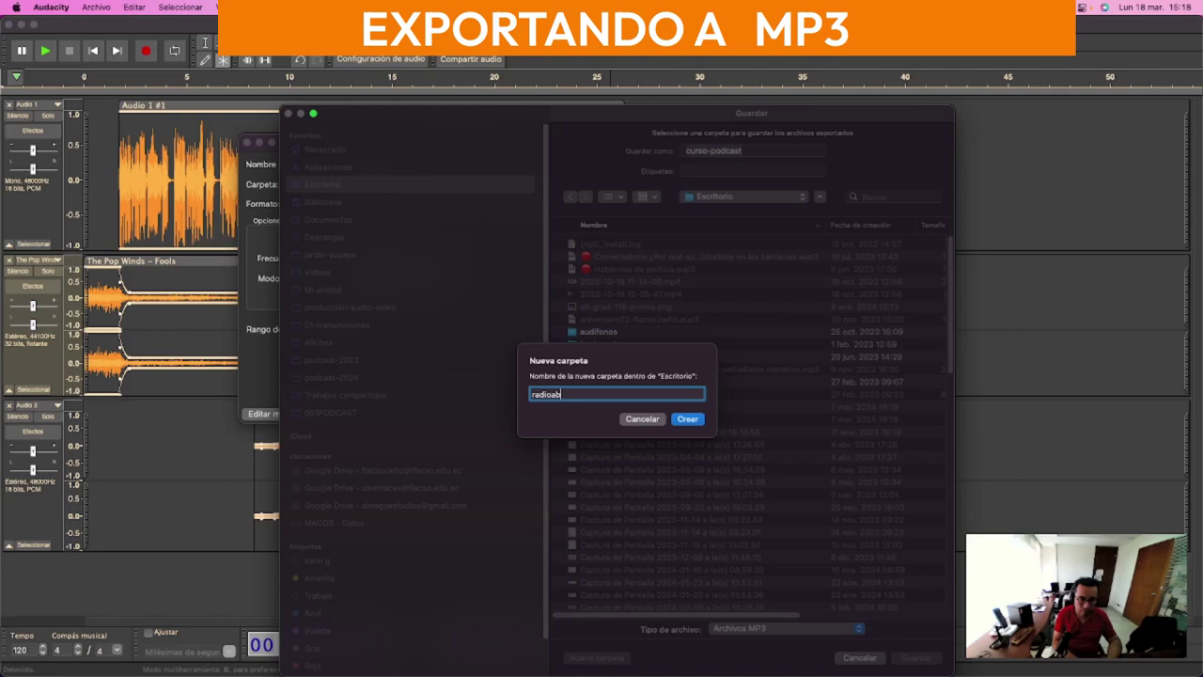
pyautogui.press('BackSpace')
pyautogui.press('BackSpace')
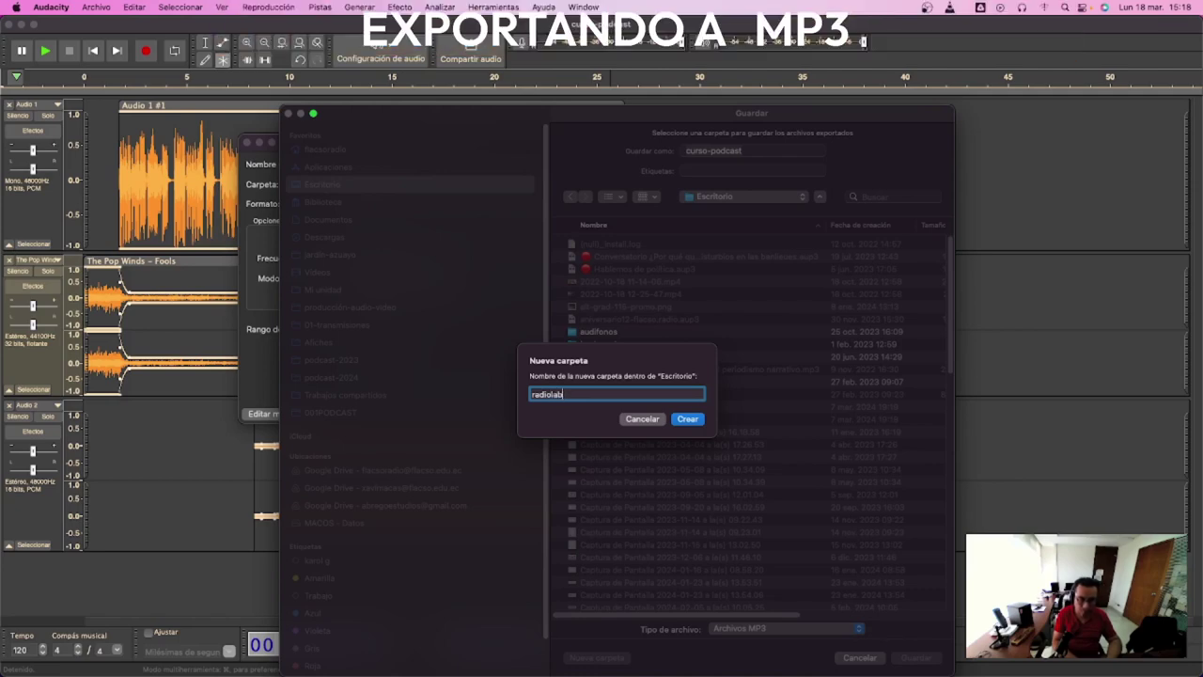
pyautogui.press('Return')
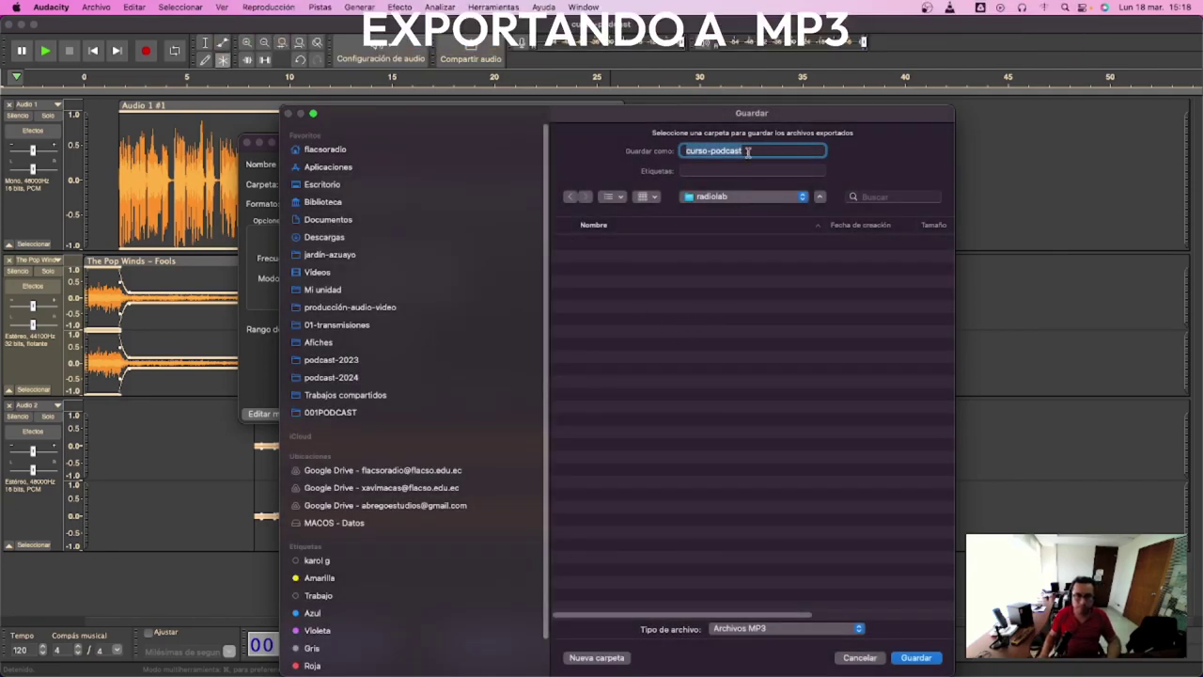
# Name the export file "curso-podcast-presentación" and export the whole project as a mono MP3.
pyautogui.click(748, 152)
pyautogui.write('-')
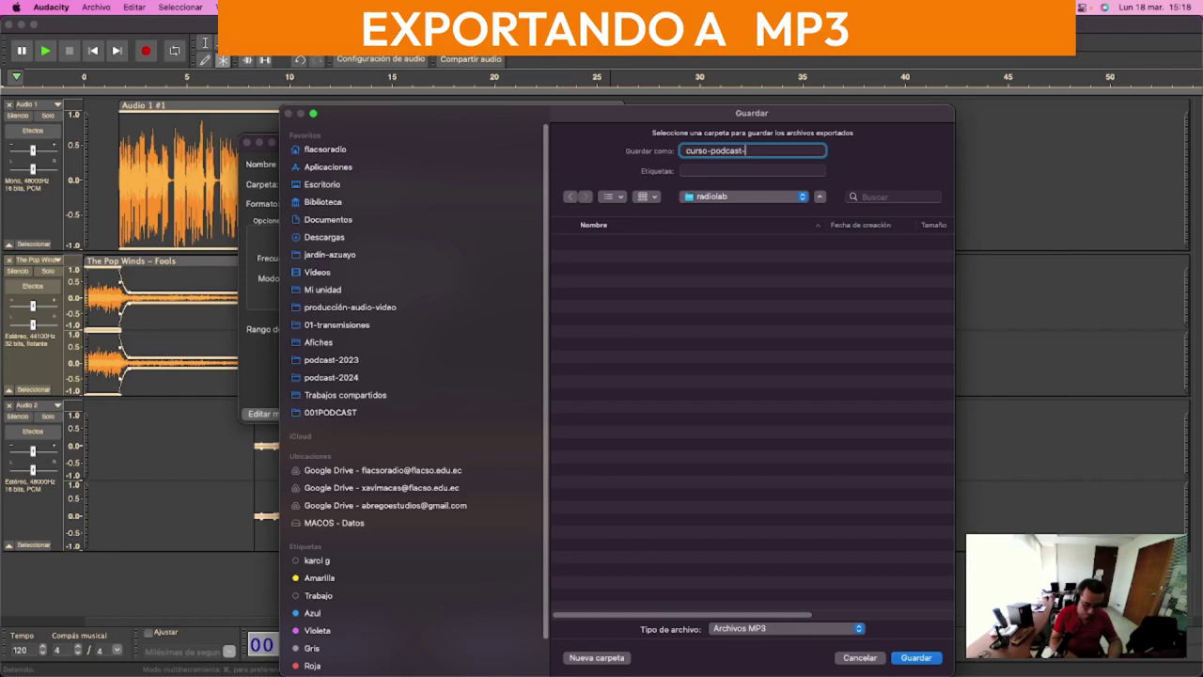
pyautogui.write('presentación')
pyautogui.press('Return')
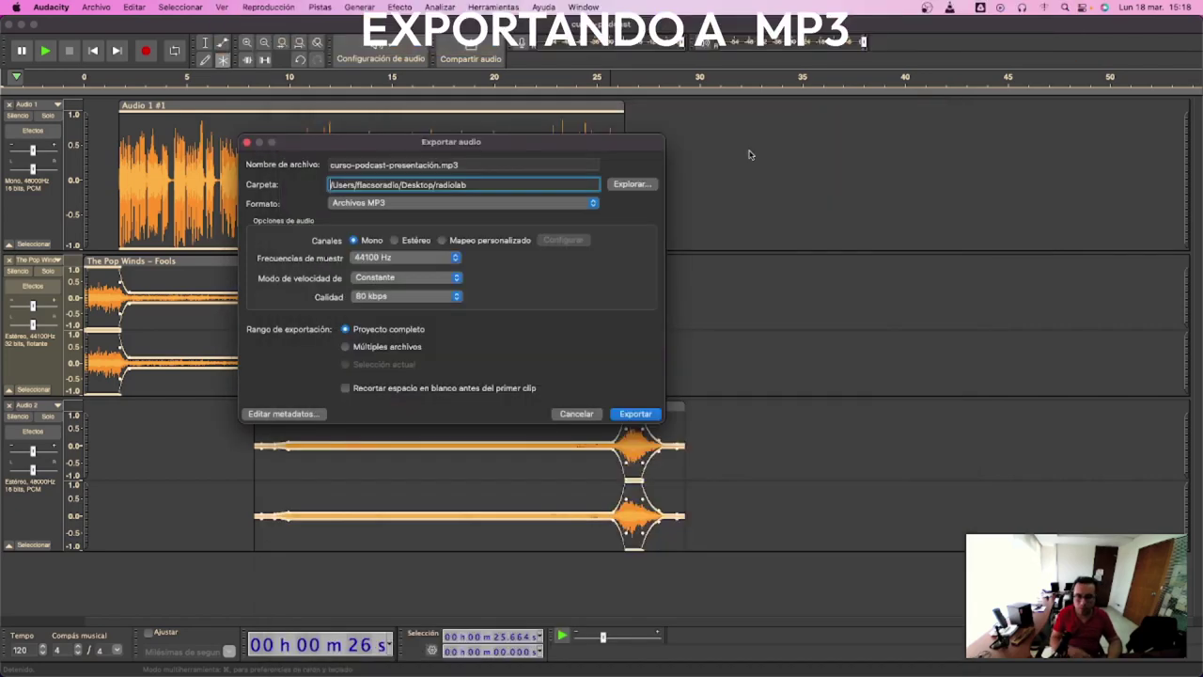
pyautogui.click(645, 414)
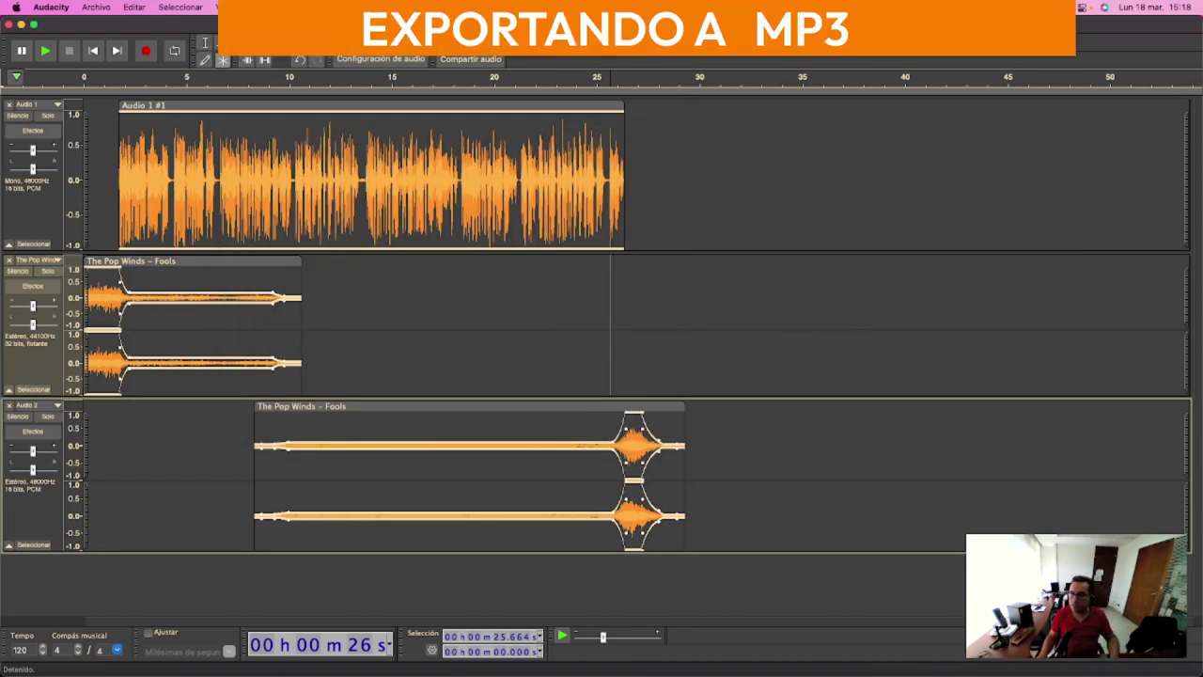
# Switch to Finder and preview curso-podcast-presentación.mp3 from the radiolab folder on the Desktop.
pyautogui.press('super+Tab')
pyautogui.click(250, 353)
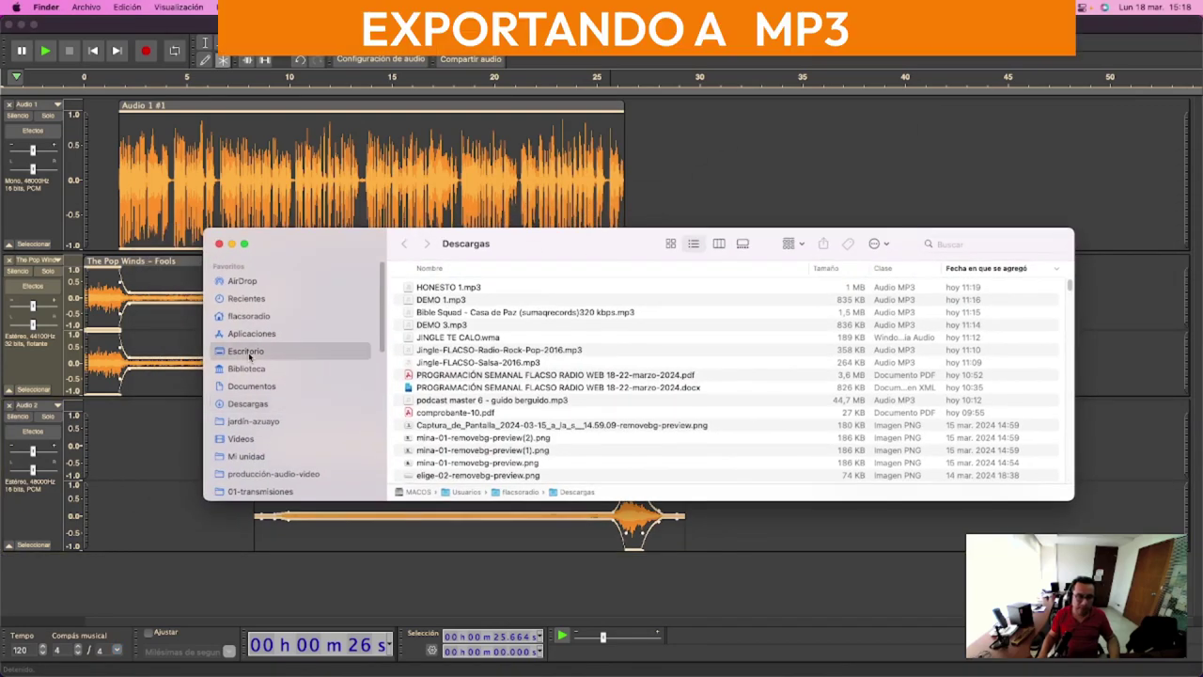
pyautogui.doubleClick(464, 287)
pyautogui.click(466, 289)
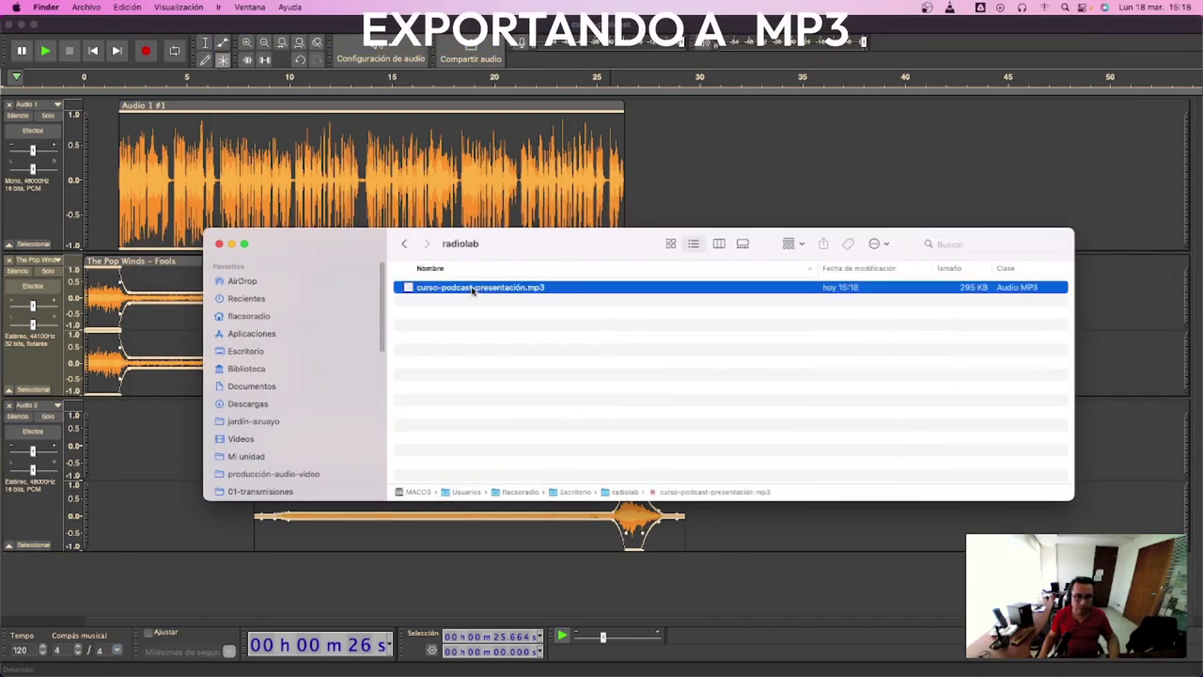
pyautogui.press('space')
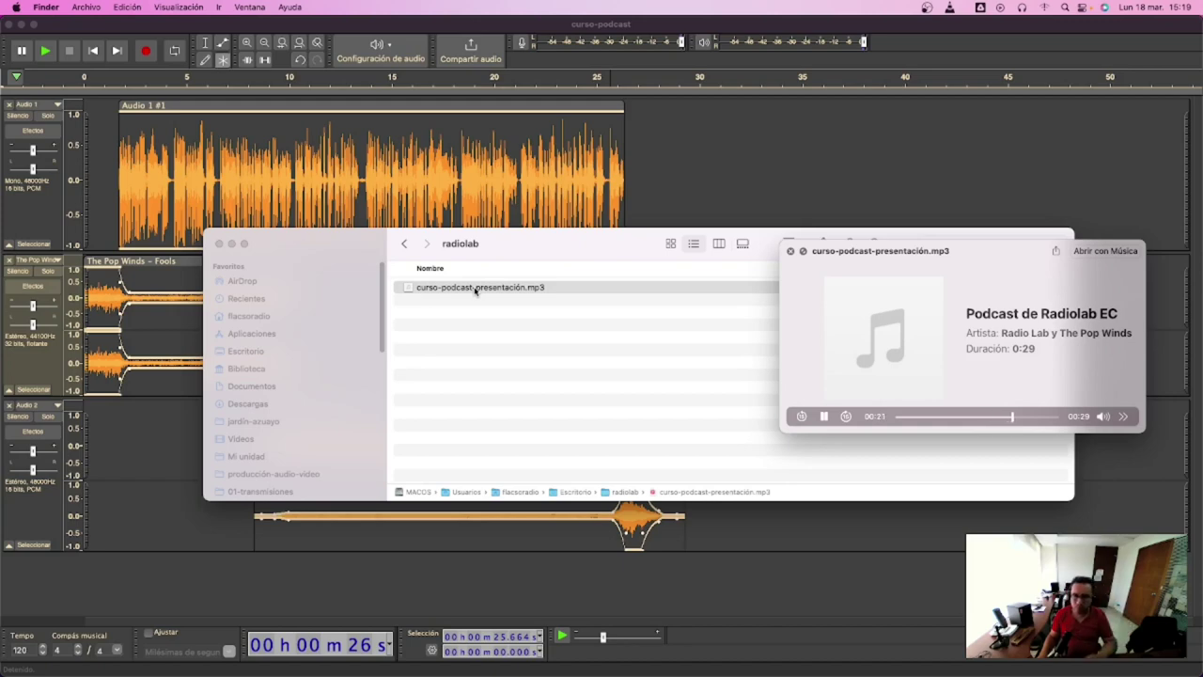
pyautogui.moveTo(958, 255); pyautogui.dragTo(774, 248)
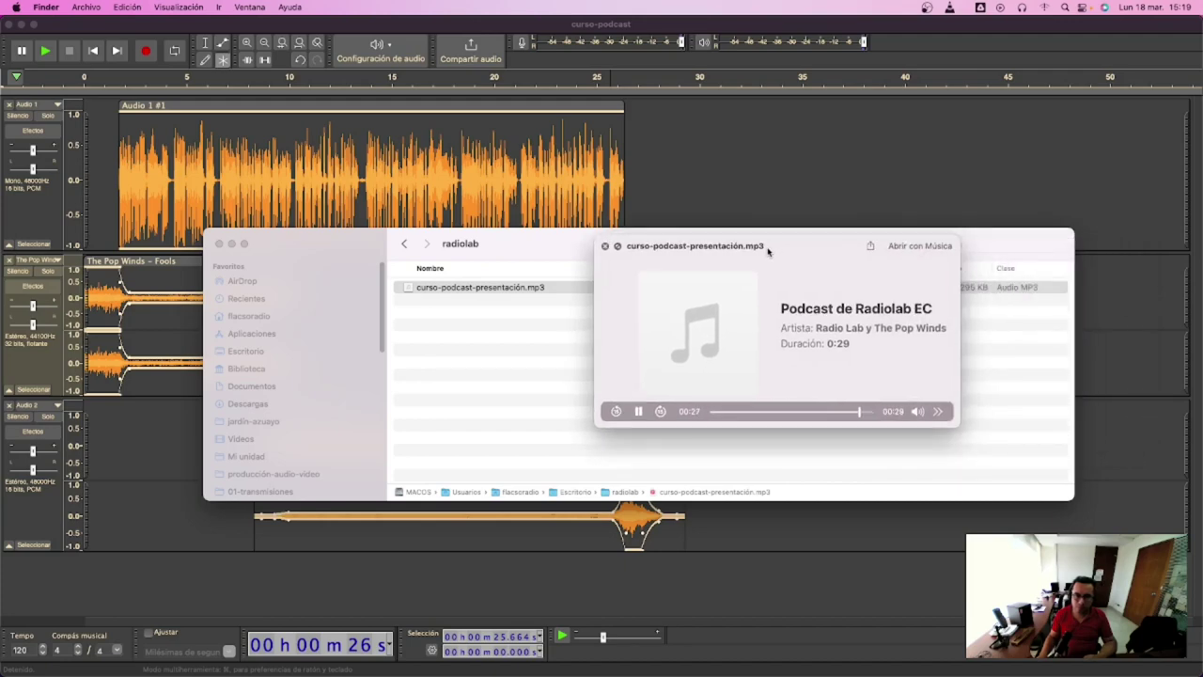
# Switch to Firefox, close the Free Music Archive tabs and go to the "White Black International Mountain Day Instagram Post" design in Canva.
pyautogui.press('super+Tab')
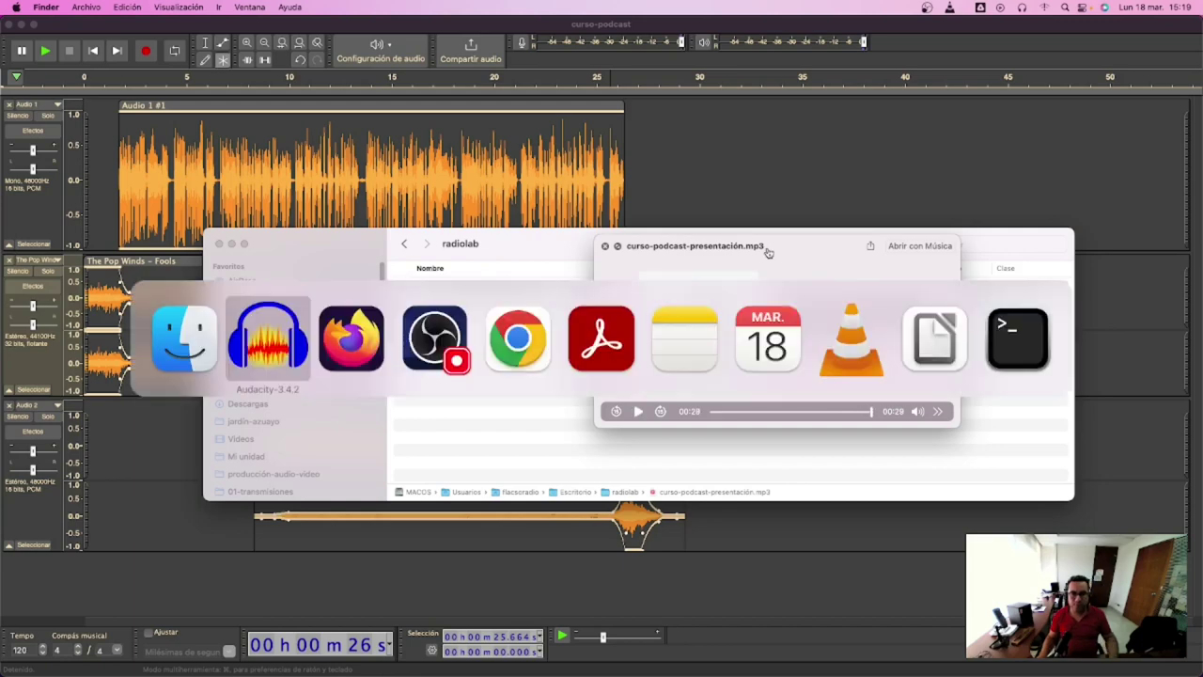
pyautogui.press('super+Tab')
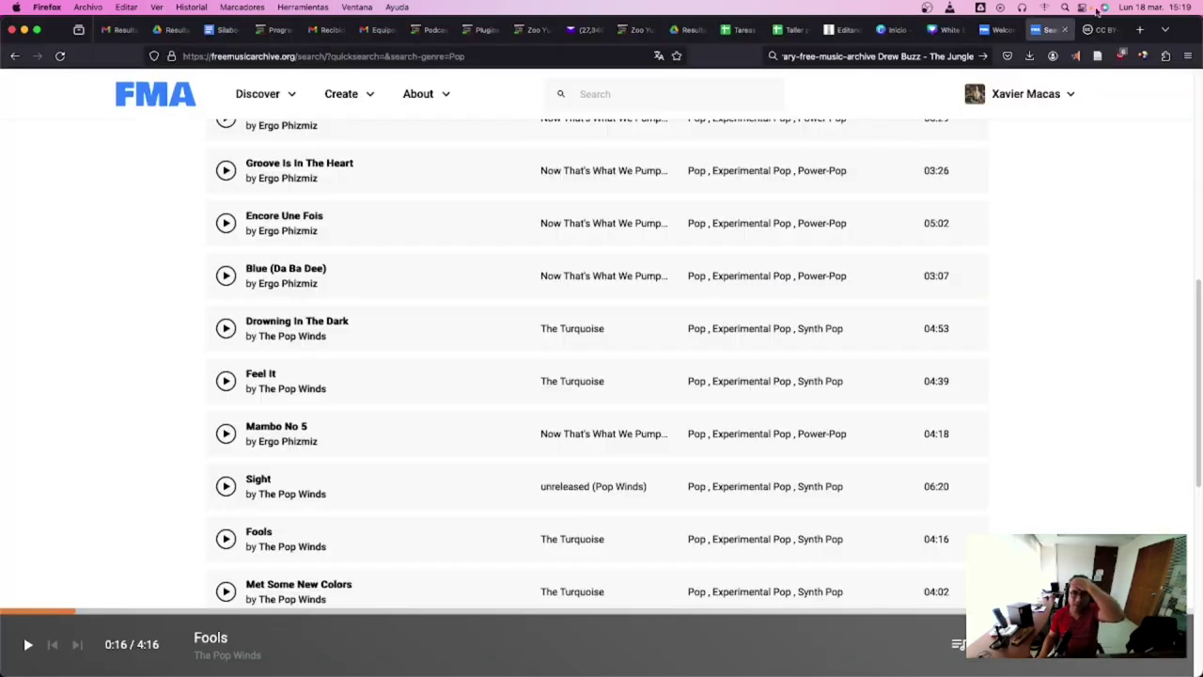
pyautogui.click(999, 30)
pyautogui.click(1015, 30)
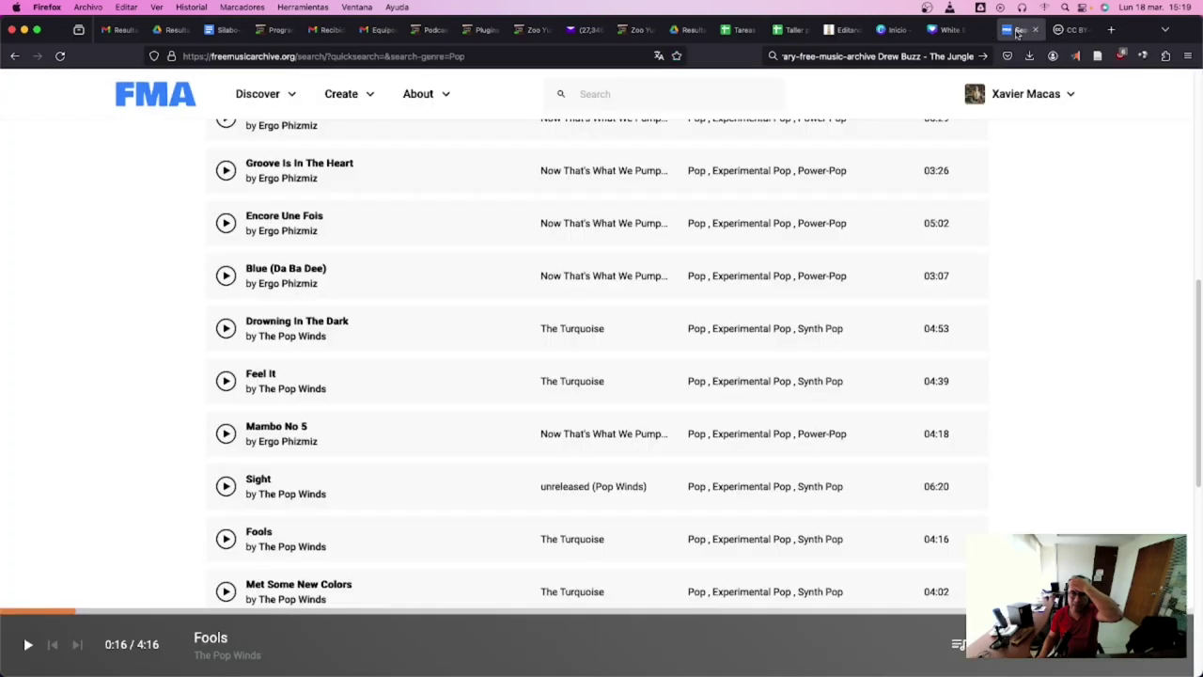
pyautogui.click(1012, 31)
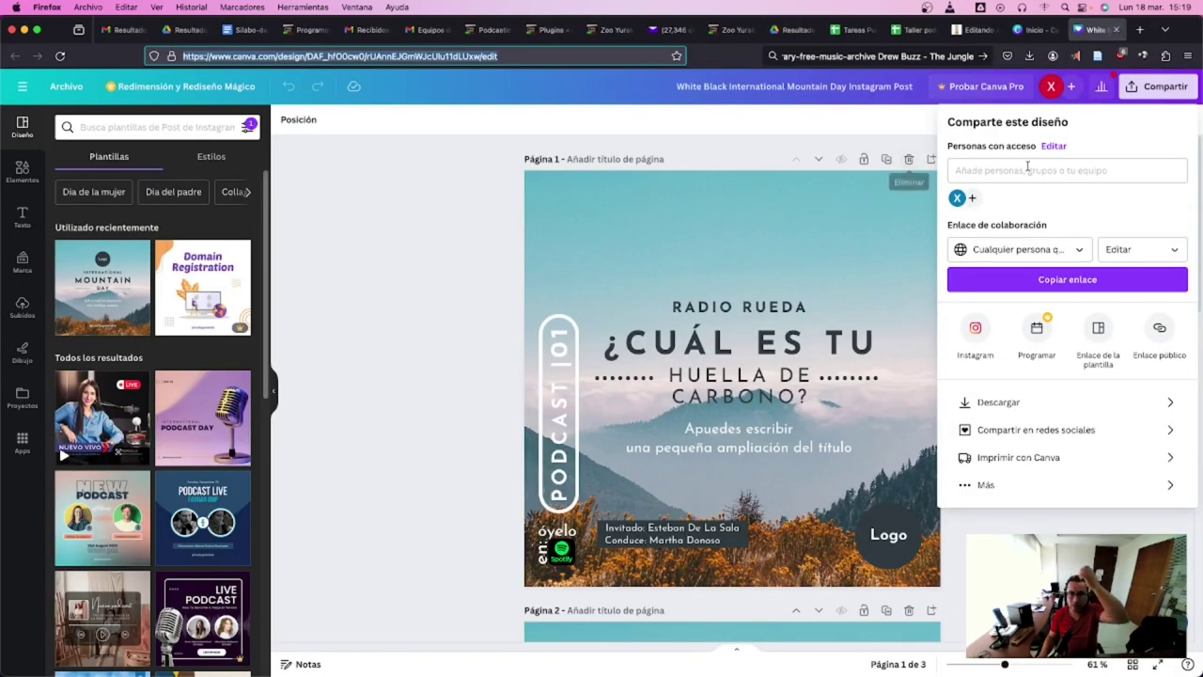
pyautogui.click(420, 227)
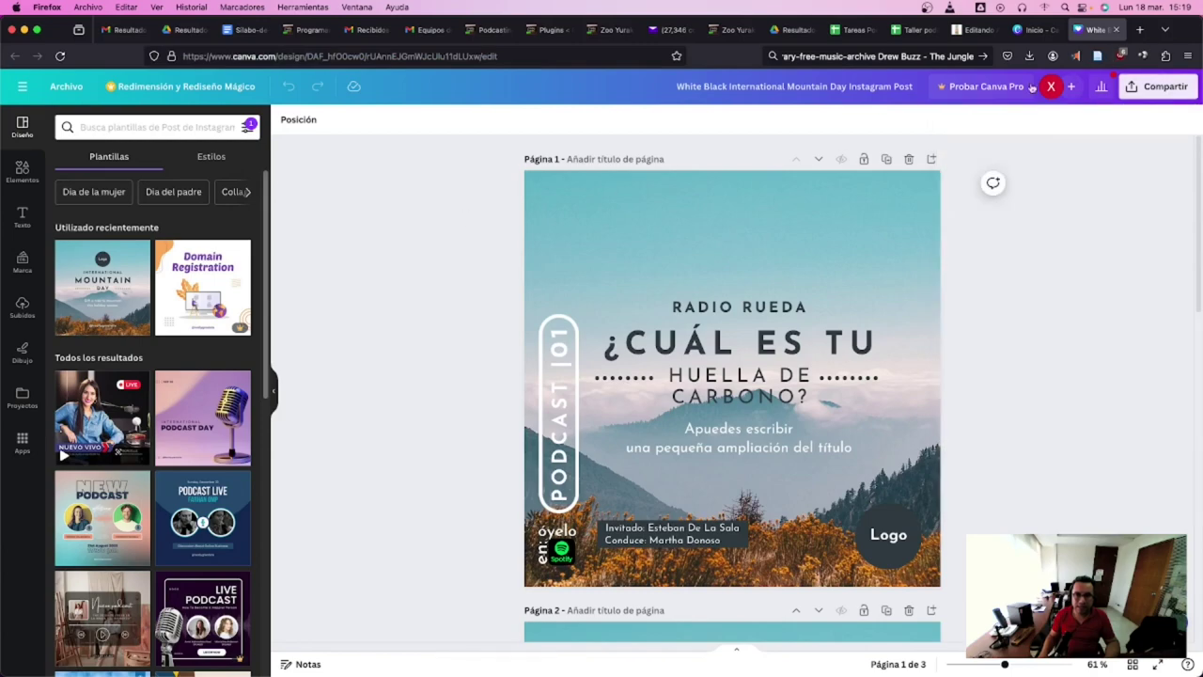
# Change the podcast number in page 1's vertical label to 100 and reduce the number's font size by two steps.
pyautogui.scroll(-7, 863, 374)
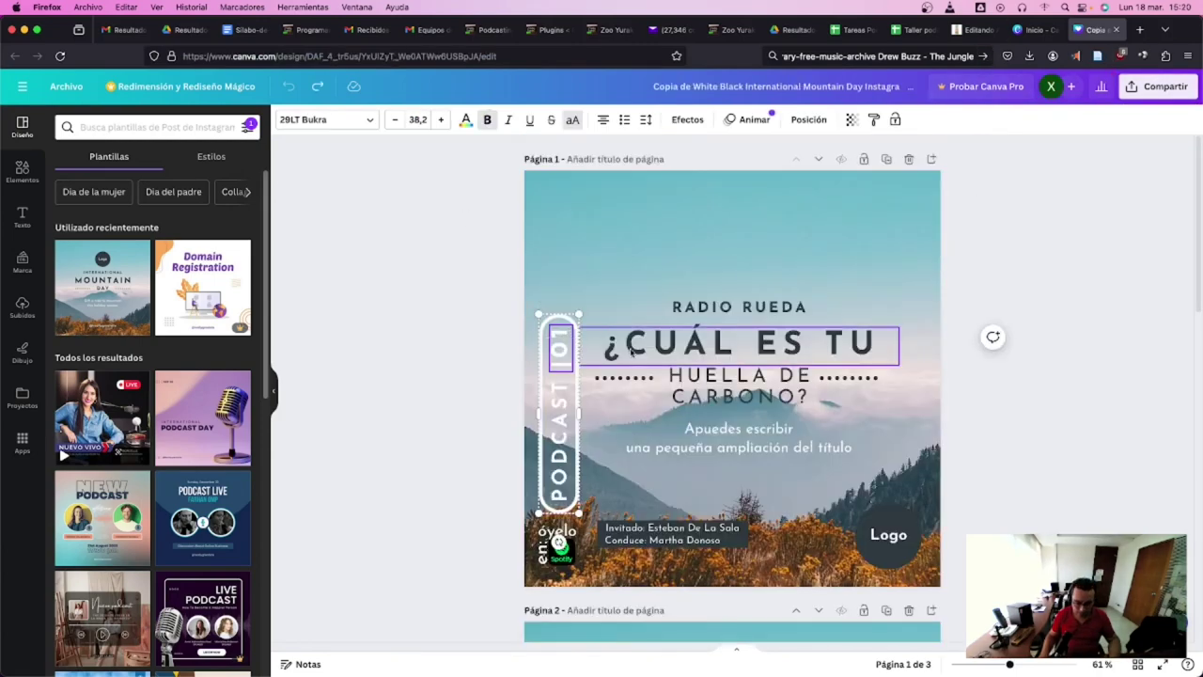
pyautogui.press('Return')
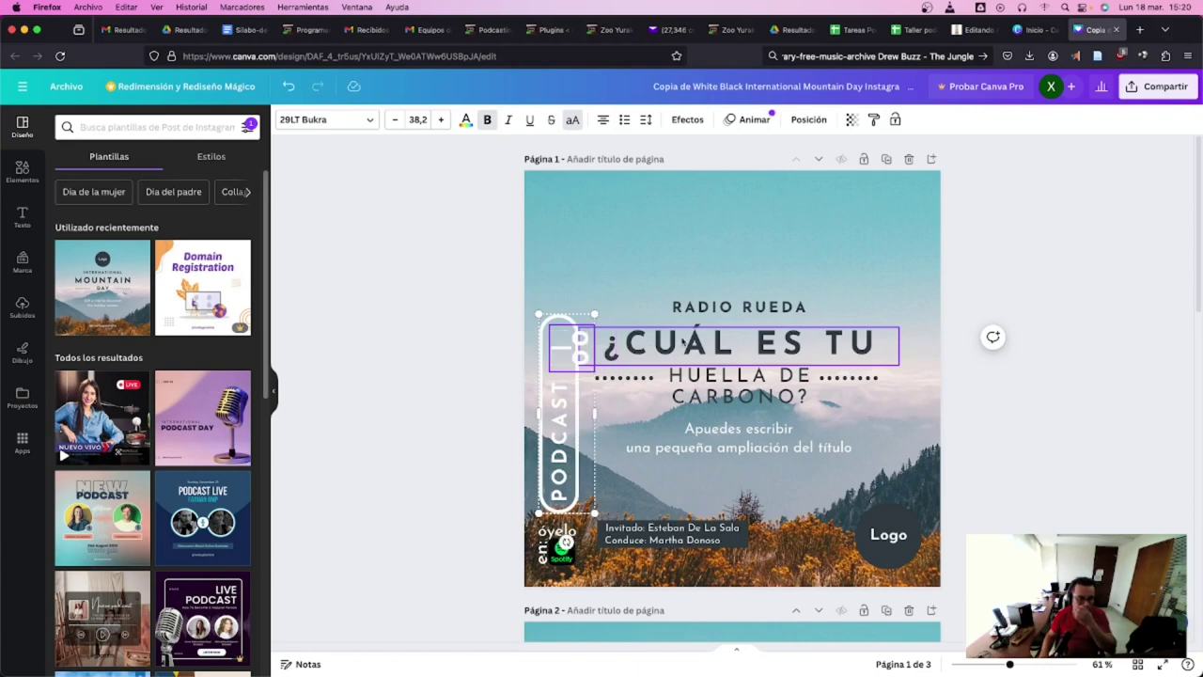
pyautogui.hotkey('shift', 'End')
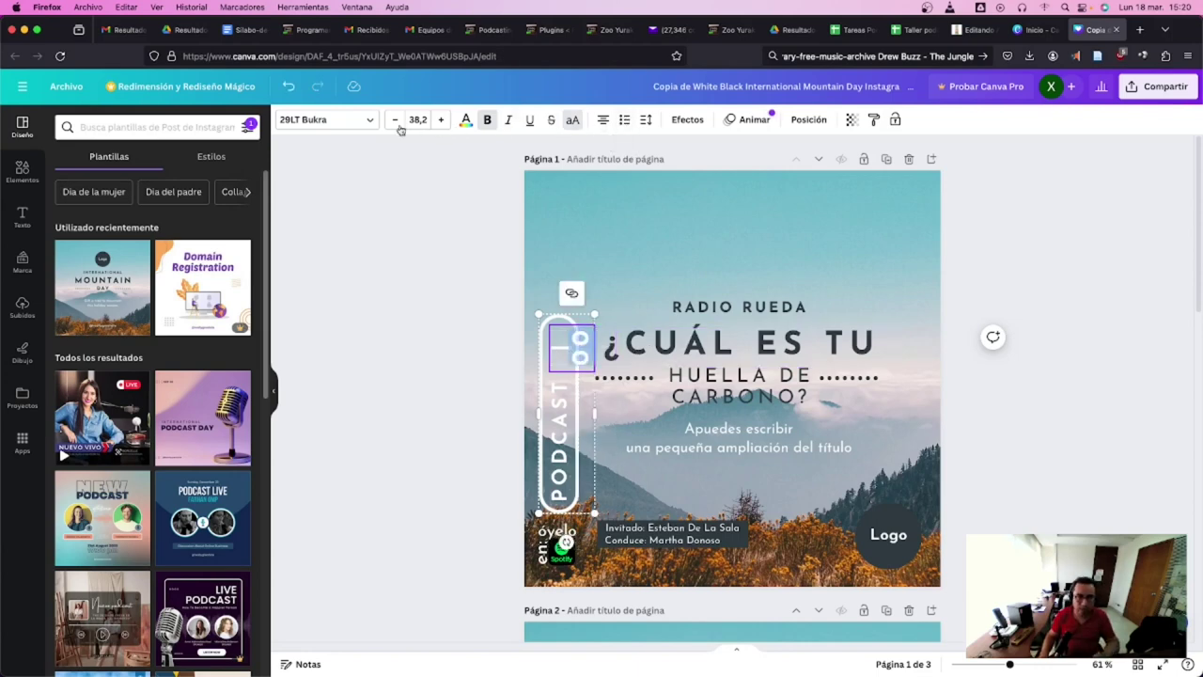
pyautogui.click(395, 120)
pyautogui.click(395, 119)
pyautogui.click(564, 241)
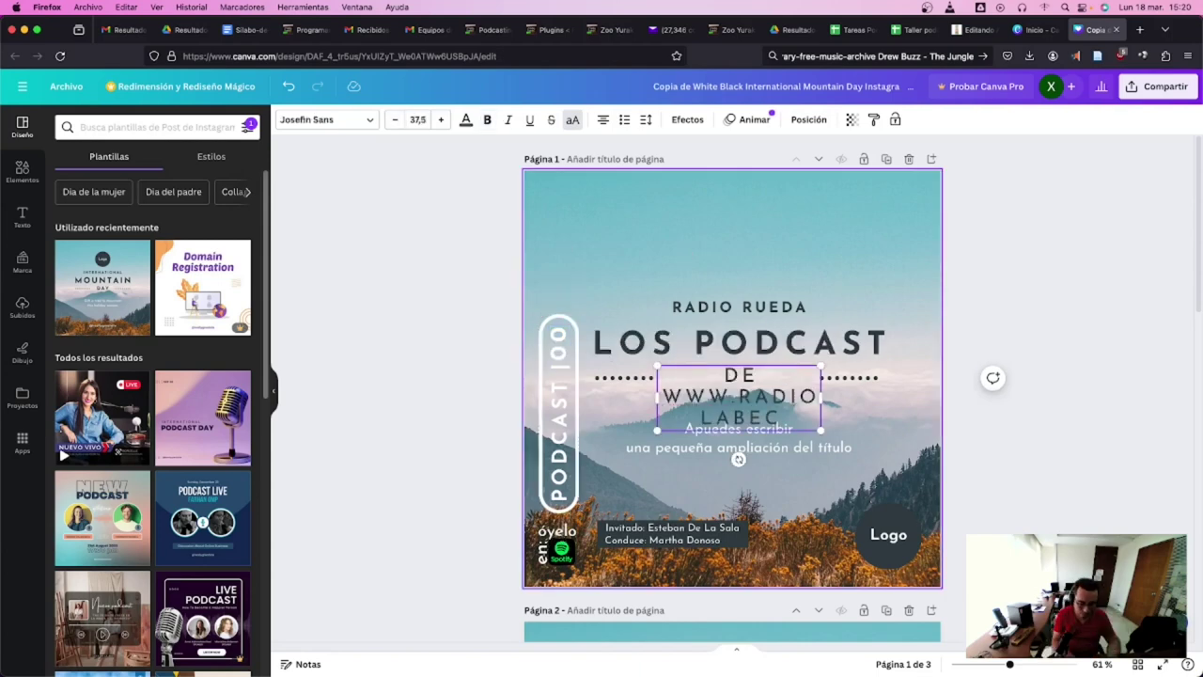
pyautogui.write('.com')
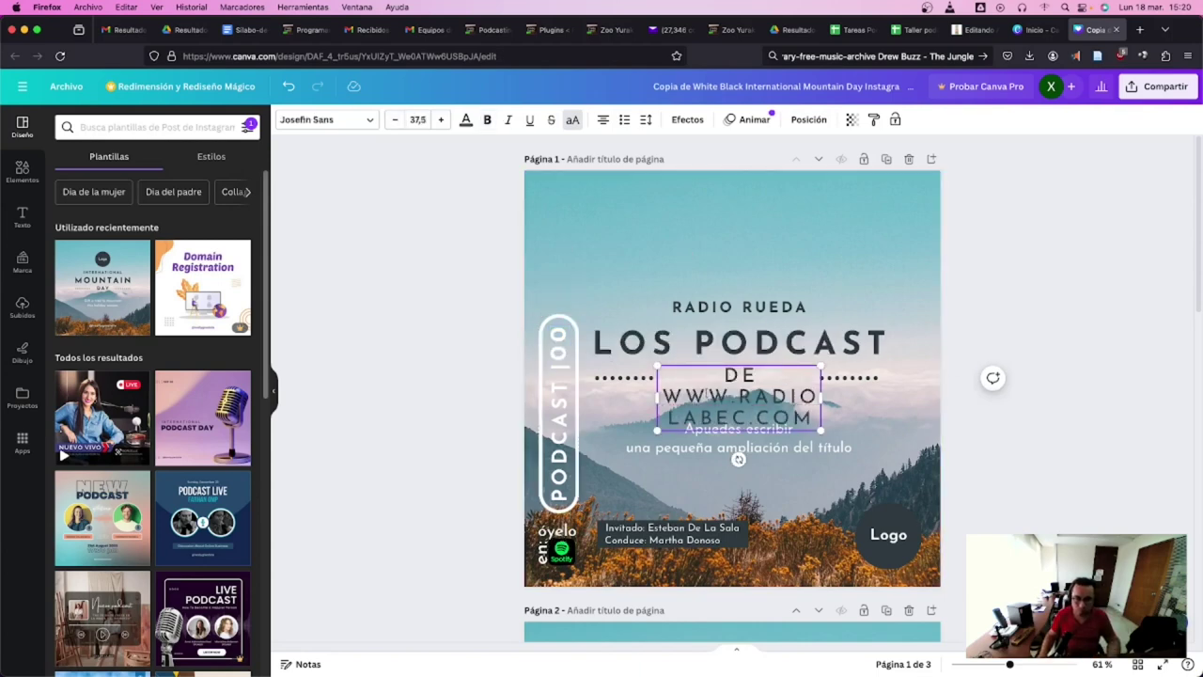
pyautogui.moveTo(726, 374); pyautogui.dragTo(825, 431)
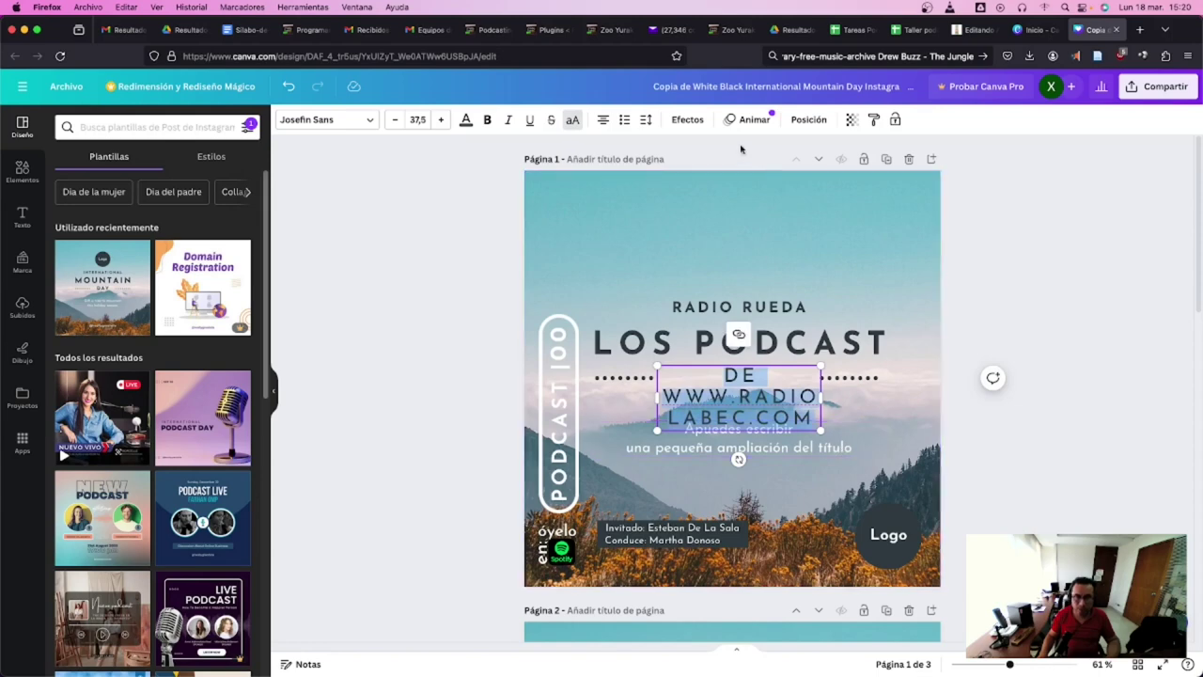
pyautogui.click(395, 120)
pyautogui.click(394, 120)
pyautogui.click(394, 120)
pyautogui.click(395, 120)
pyautogui.click(394, 120)
pyautogui.click(395, 120)
pyautogui.click(395, 120)
pyautogui.click(394, 120)
pyautogui.click(395, 120)
pyautogui.click(395, 120)
pyautogui.click(395, 121)
pyautogui.click(395, 121)
pyautogui.click(395, 120)
pyautogui.click(394, 120)
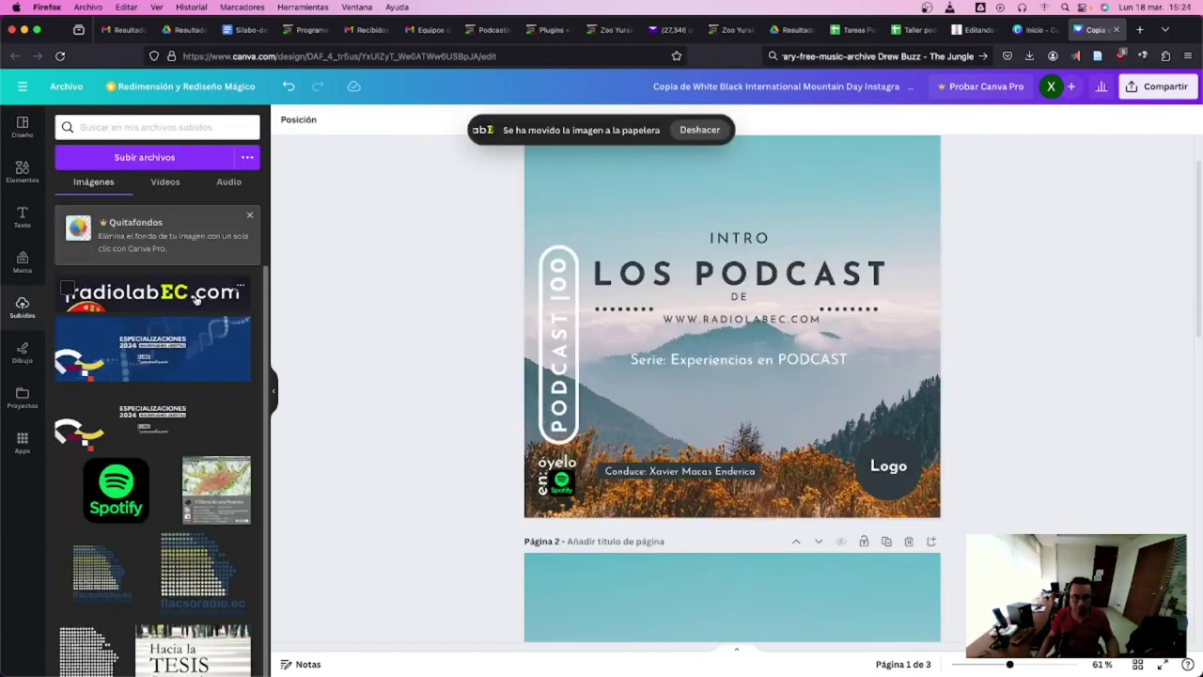
# Place the uploaded radiolabEC.com logo image on page 1 and delete the round "Logo" placeholder.
pyautogui.moveTo(151, 291); pyautogui.dragTo(849, 405)
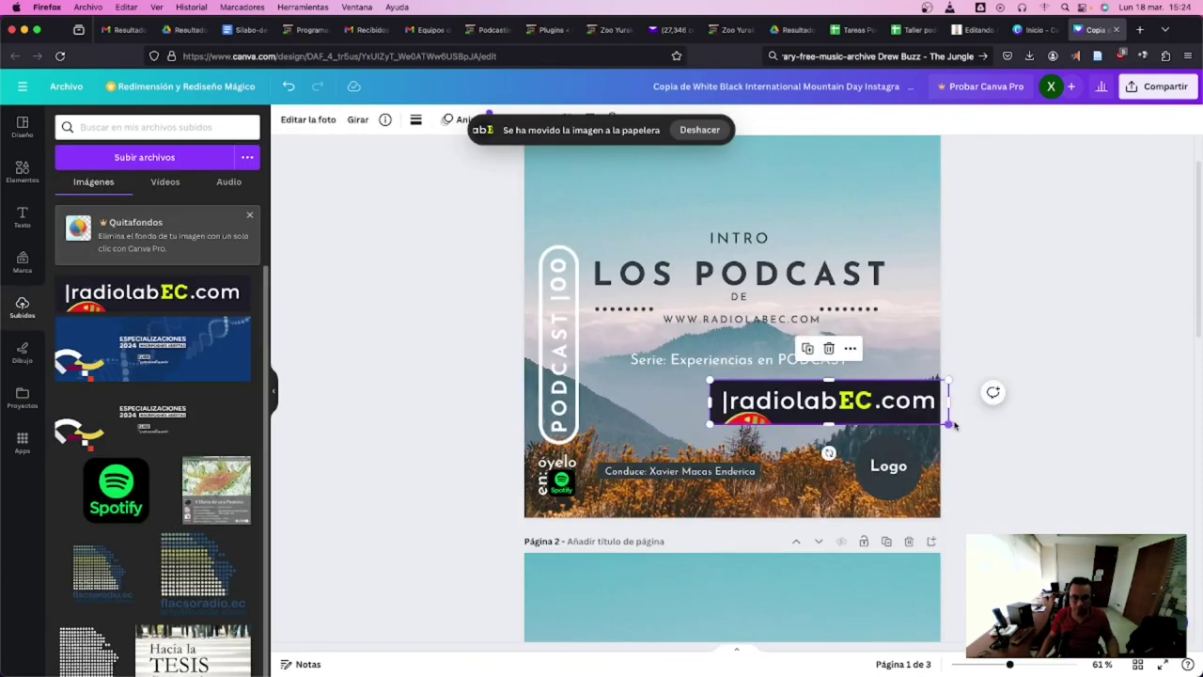
pyautogui.click(900, 473)
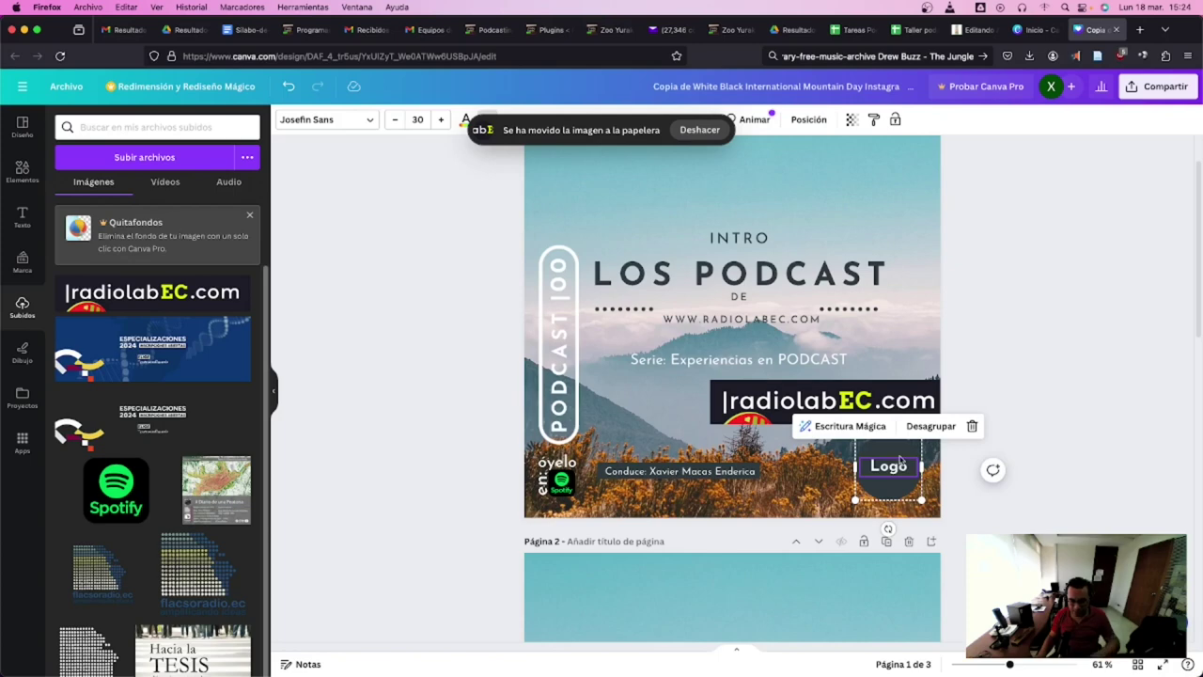
pyautogui.click(896, 456)
pyautogui.click(893, 464)
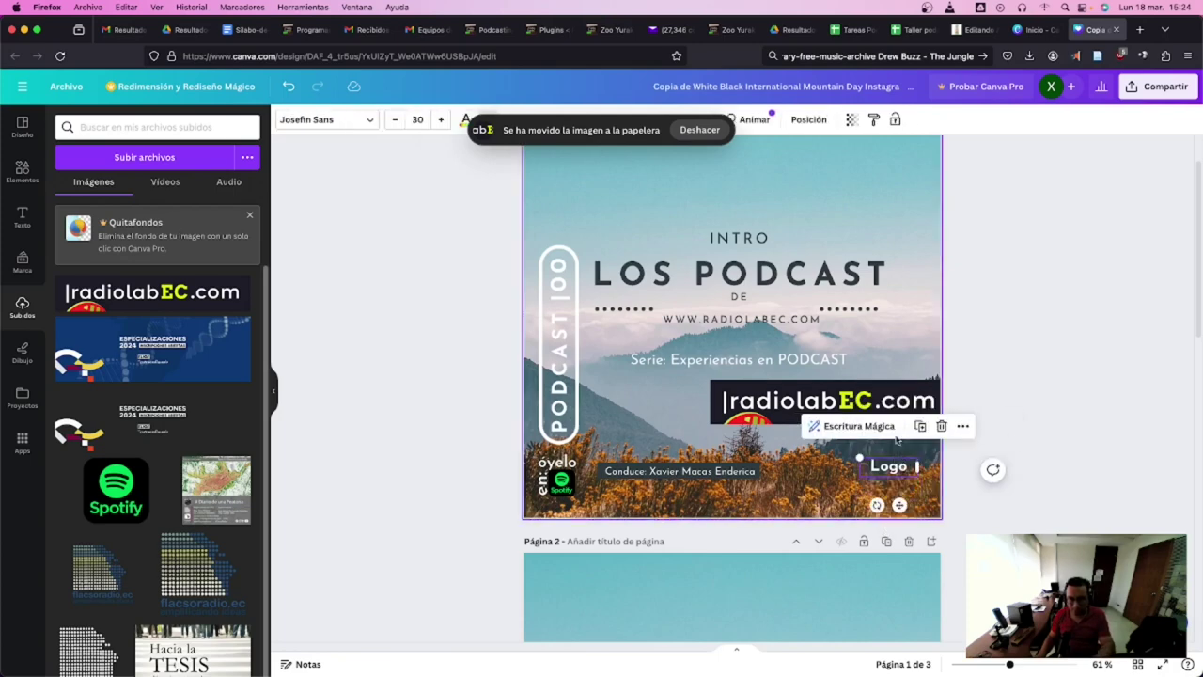
pyautogui.press('BackSpace')
pyautogui.press('BackSpace')
pyautogui.press('BackSpace')
pyautogui.press('BackSpace')
pyautogui.click(918, 466)
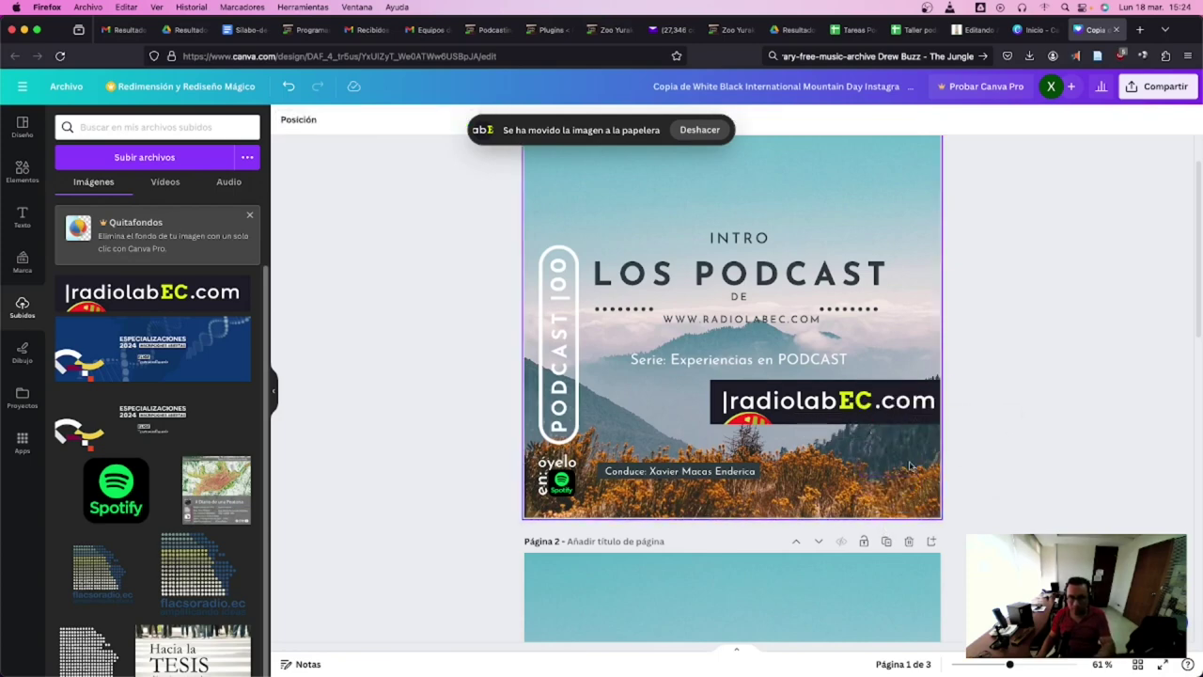
# Shrink the radiolabEC.com logo on page 1 and place it in the lower right corner, beside the "Conduce" credit.
pyautogui.moveTo(1002, 488); pyautogui.dragTo(816, 449)
pyautogui.moveTo(838, 404); pyautogui.dragTo(898, 467)
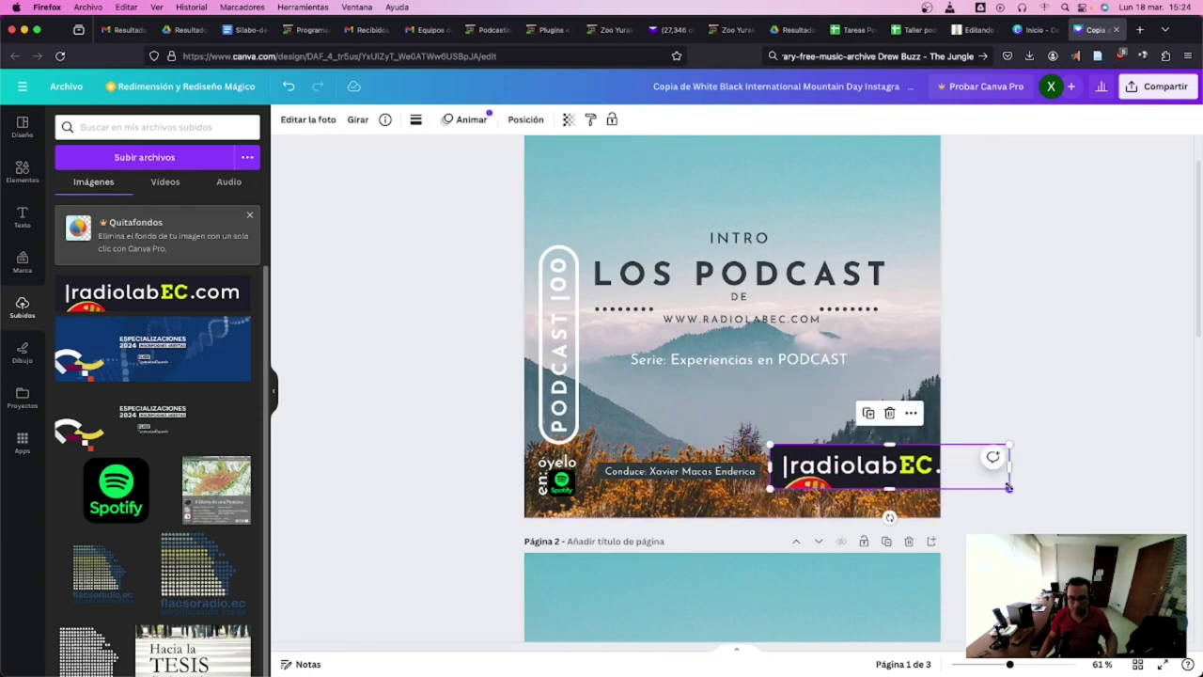
pyautogui.rightClick(1004, 490)
pyautogui.click(1044, 488)
pyautogui.moveTo(1008, 489); pyautogui.dragTo(931, 491)
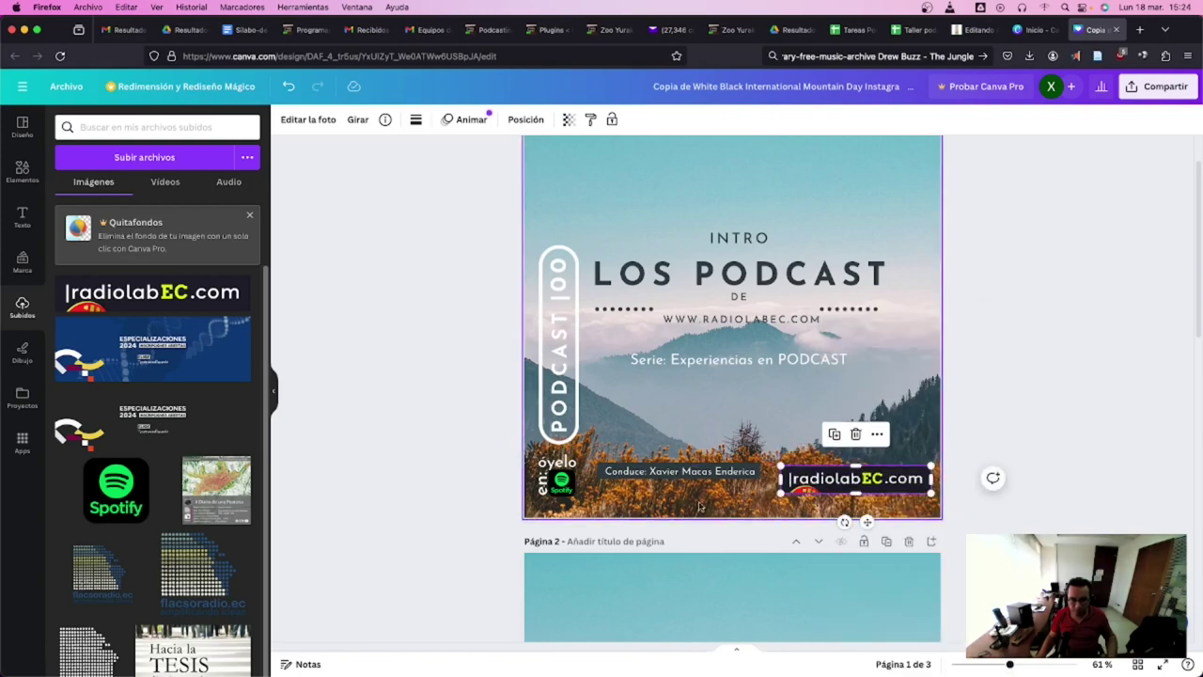
pyautogui.click(446, 429)
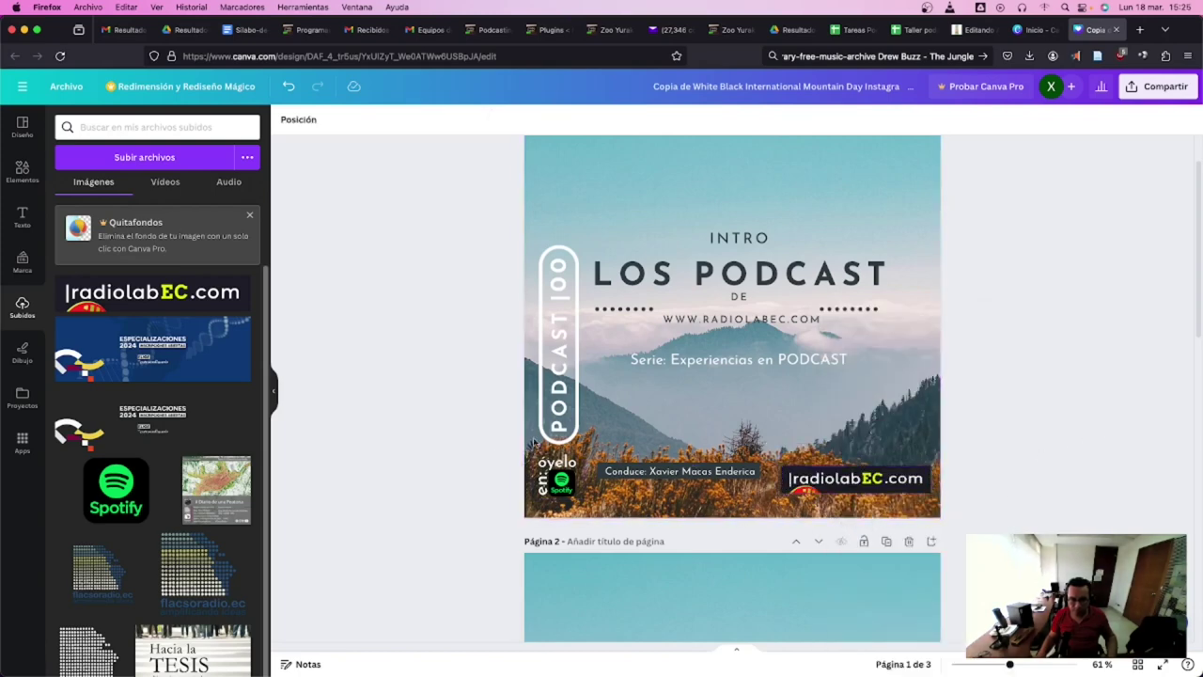
pyautogui.click(916, 485)
pyautogui.moveTo(917, 485); pyautogui.dragTo(907, 481)
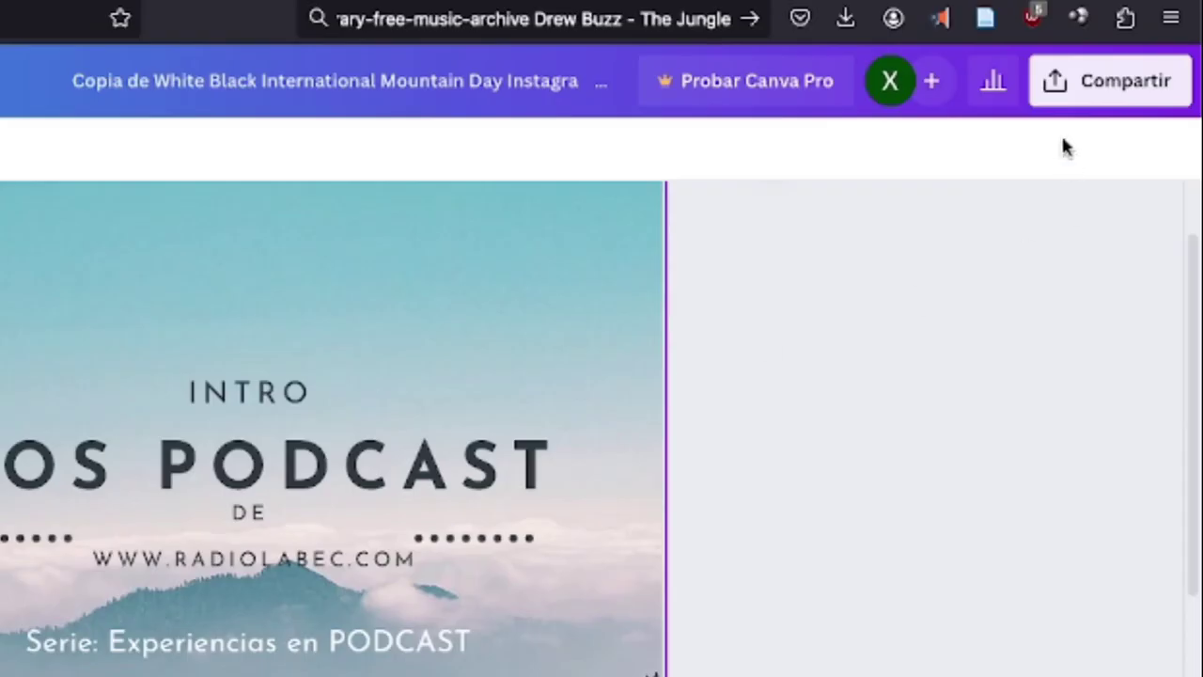
# Open the design's download options and limit the pages for download to page 1.
pyautogui.click(1066, 89)
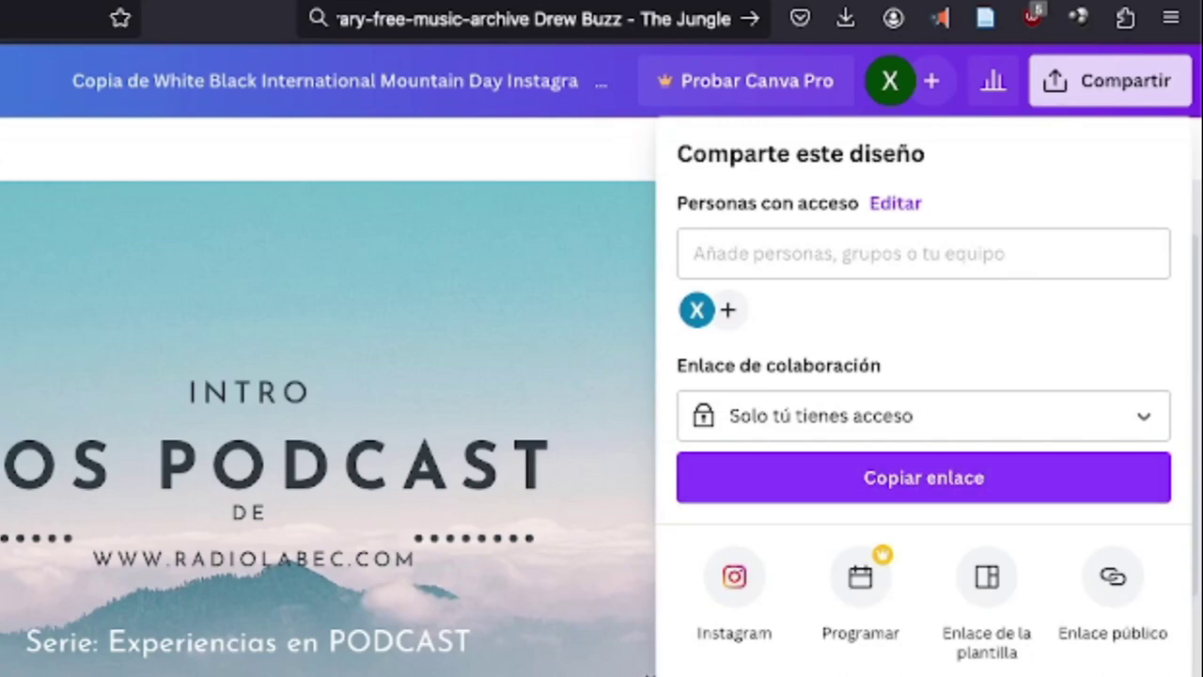
pyautogui.click(924, 477)
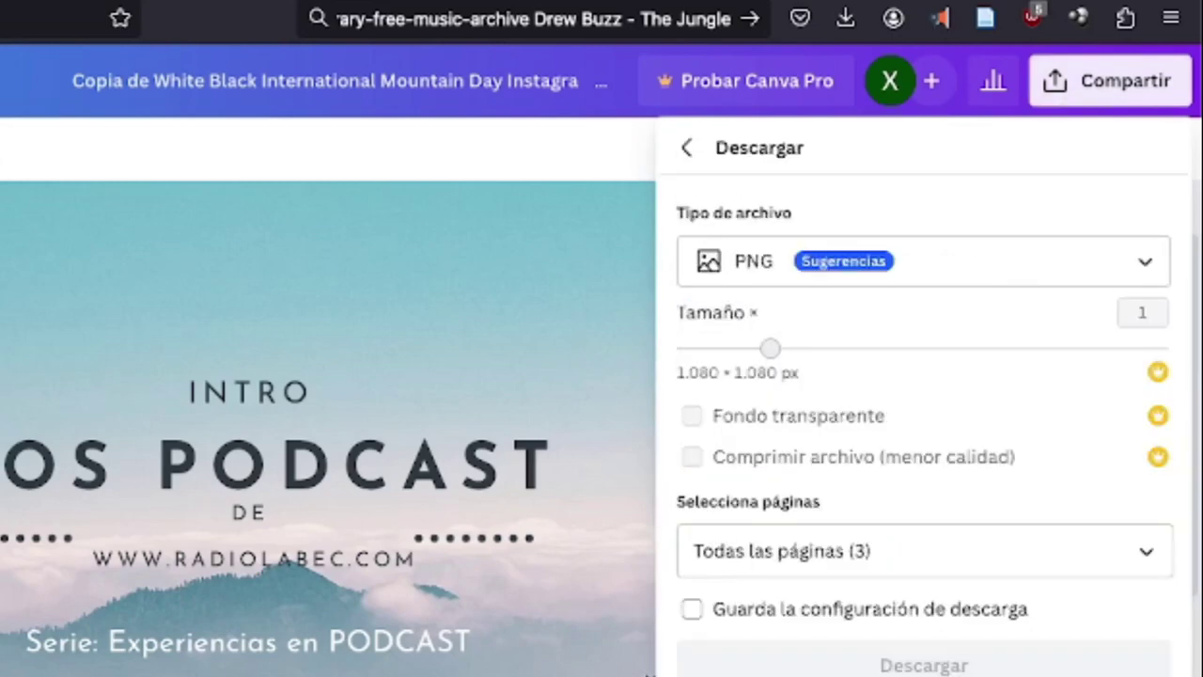
pyautogui.click(786, 561)
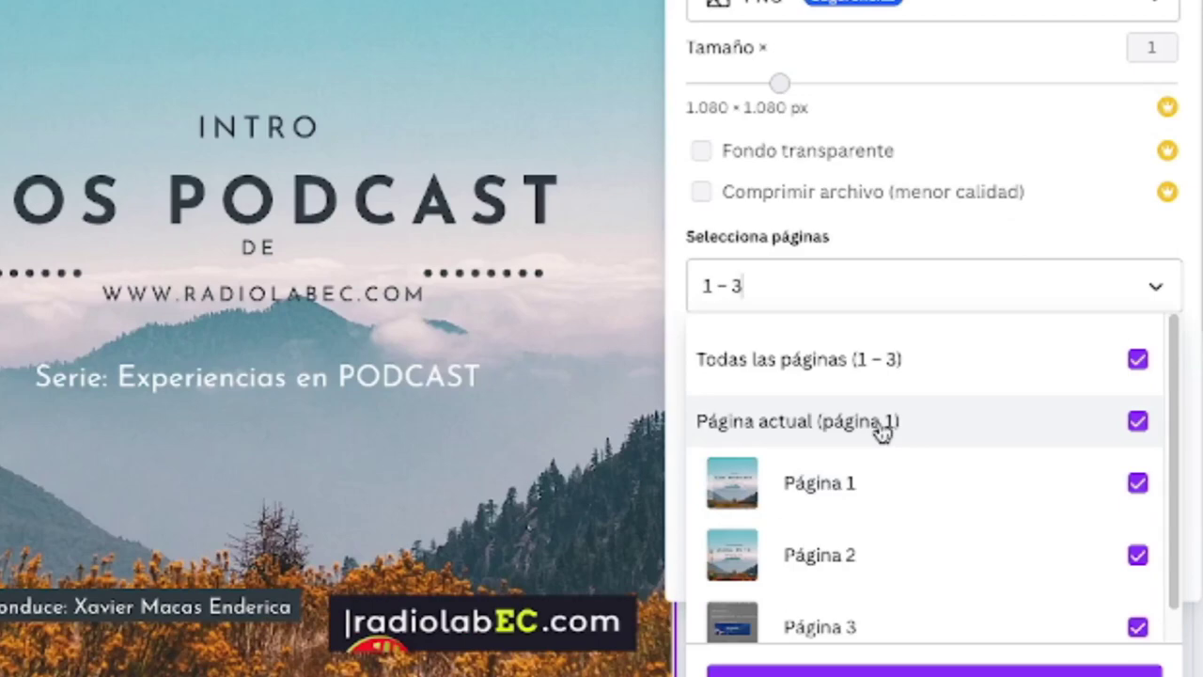
pyautogui.click(884, 427)
pyautogui.click(1139, 483)
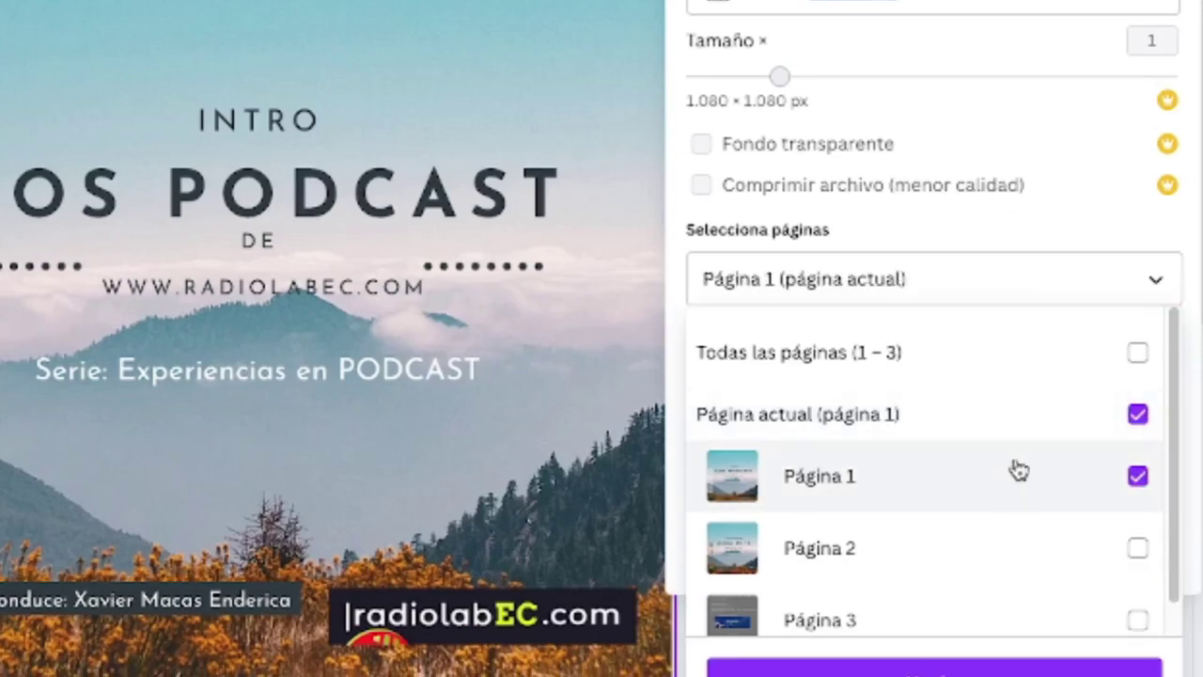
# Set the download file type to JPG and download page 1.
pyautogui.click(1044, 3)
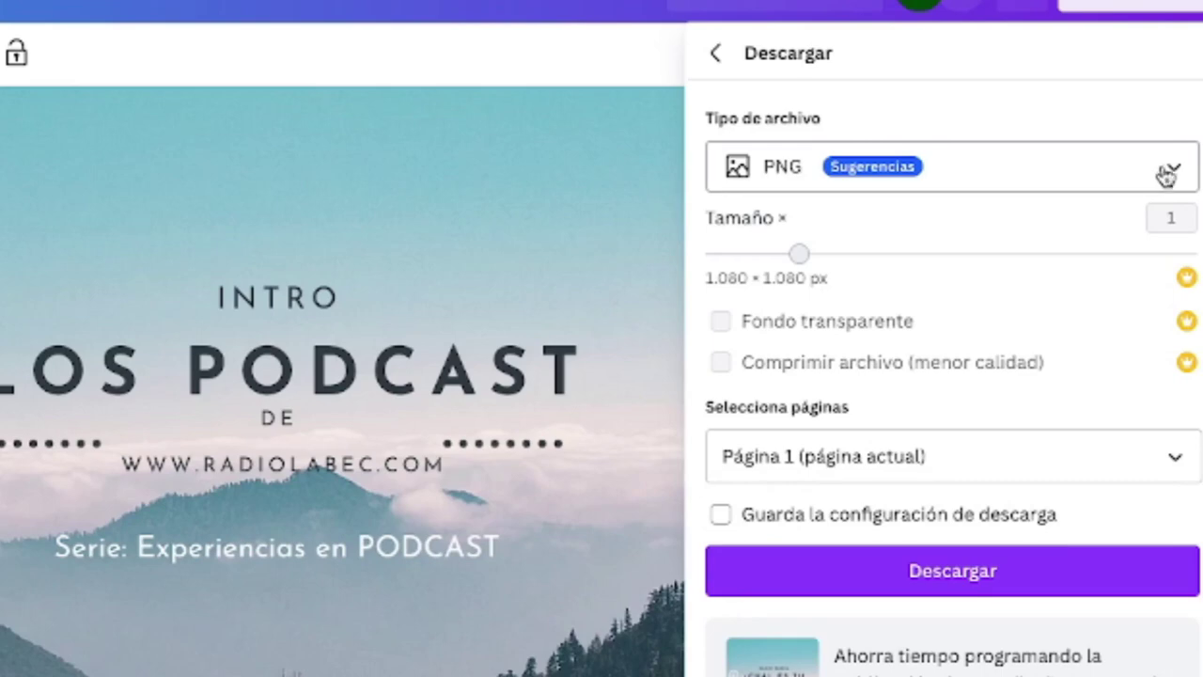
pyautogui.click(1143, 1)
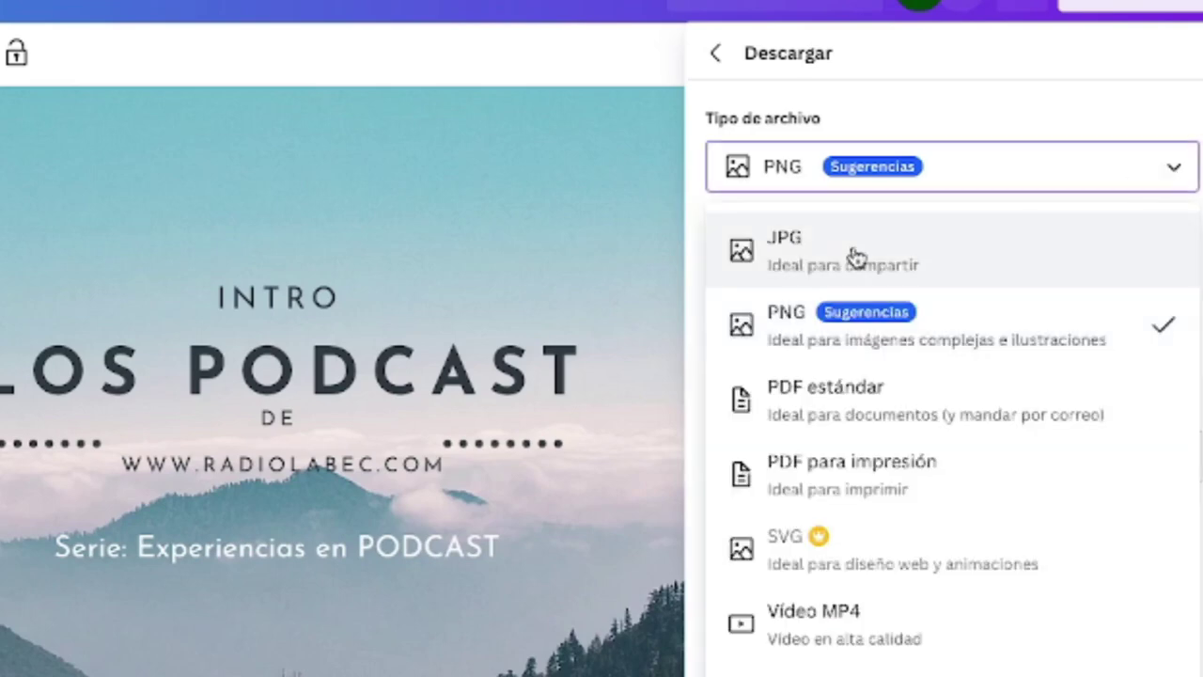
pyautogui.click(855, 258)
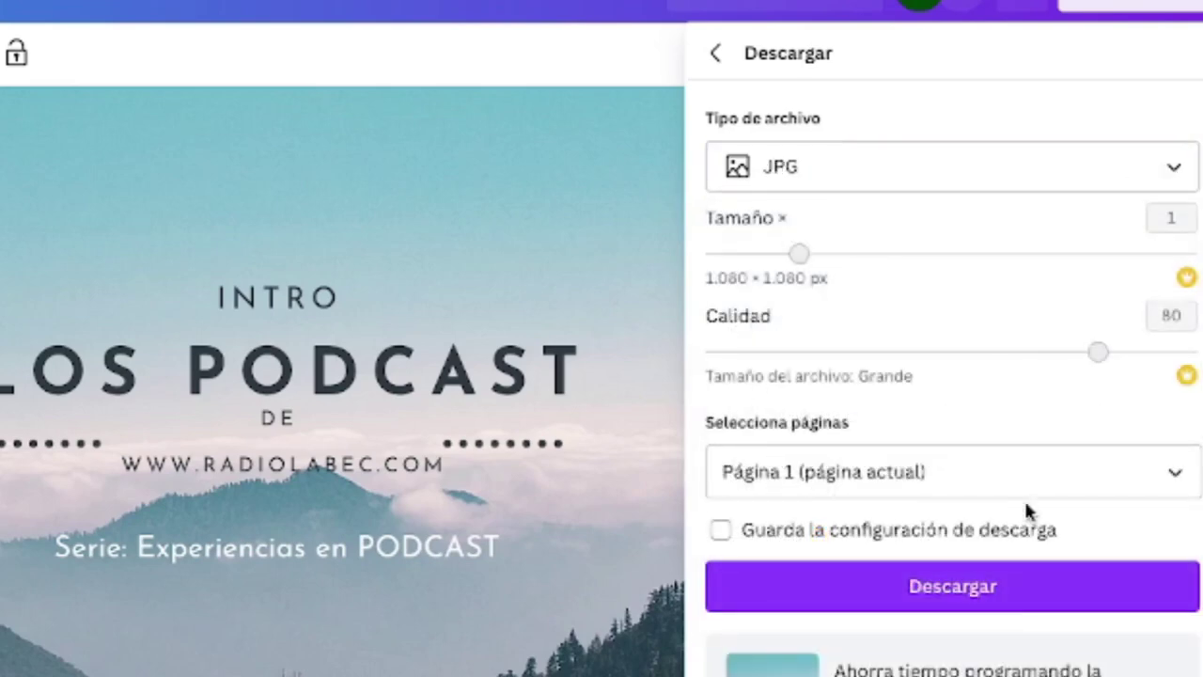
pyautogui.click(1002, 583)
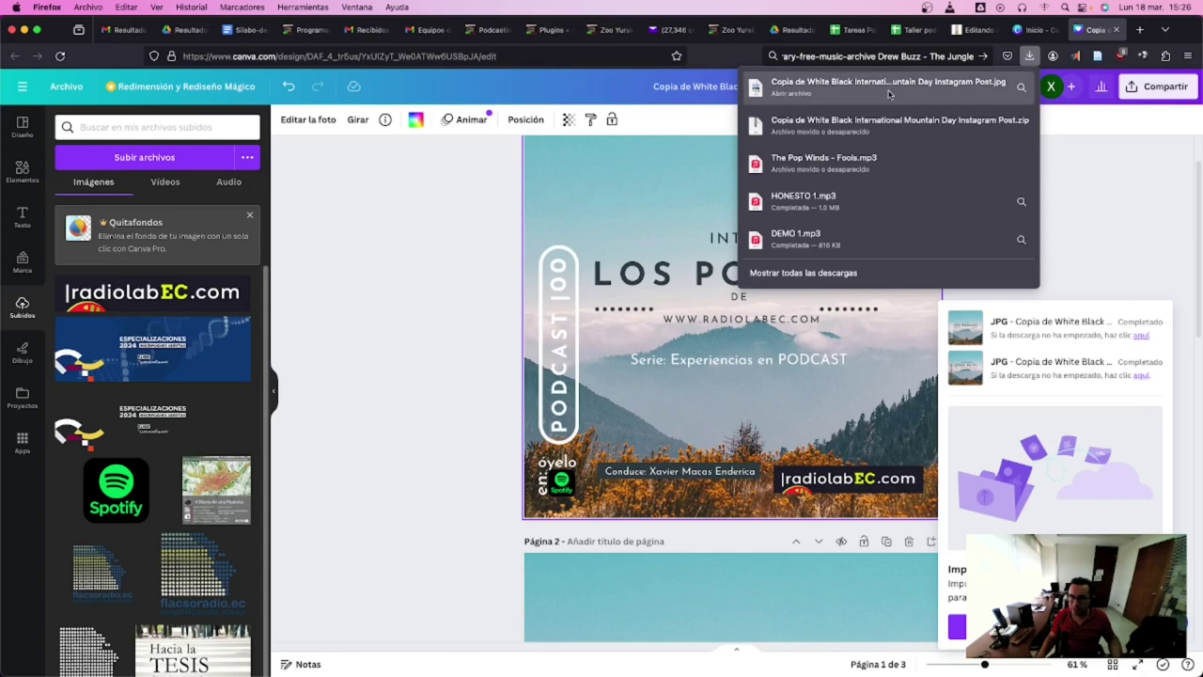
# Show the downloaded JPG in the Descargas folder in Finder and preview the cover image.
pyautogui.rightClick(888, 93)
pyautogui.click(907, 114)
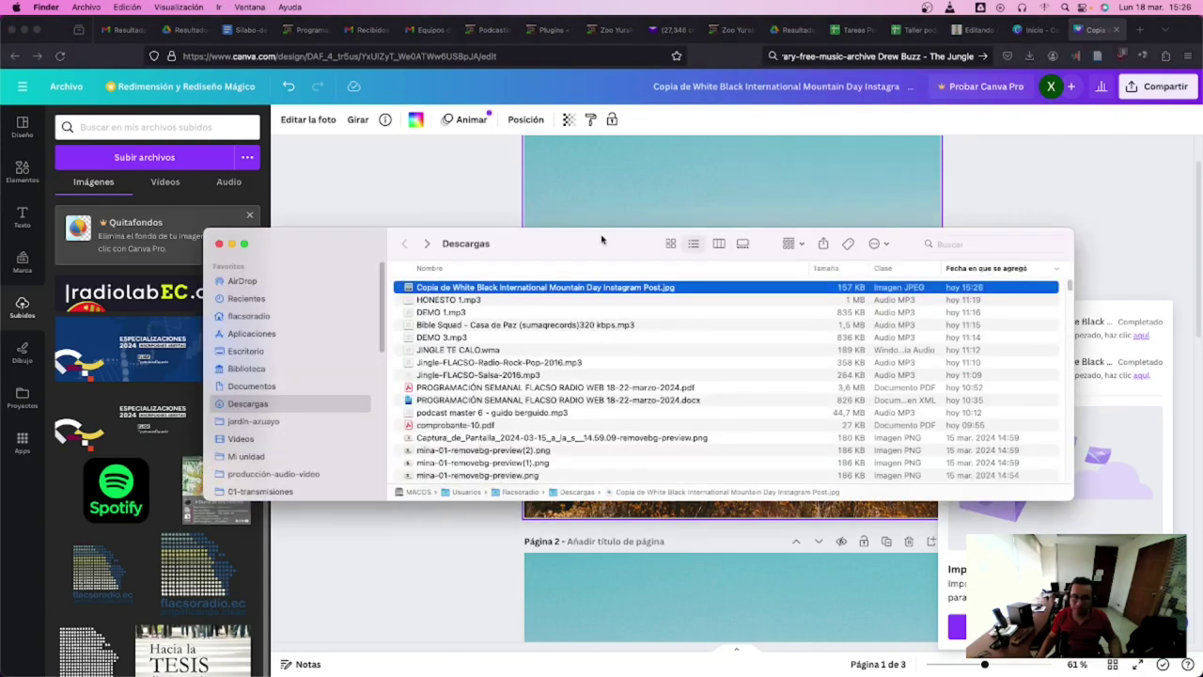
pyautogui.press('space')
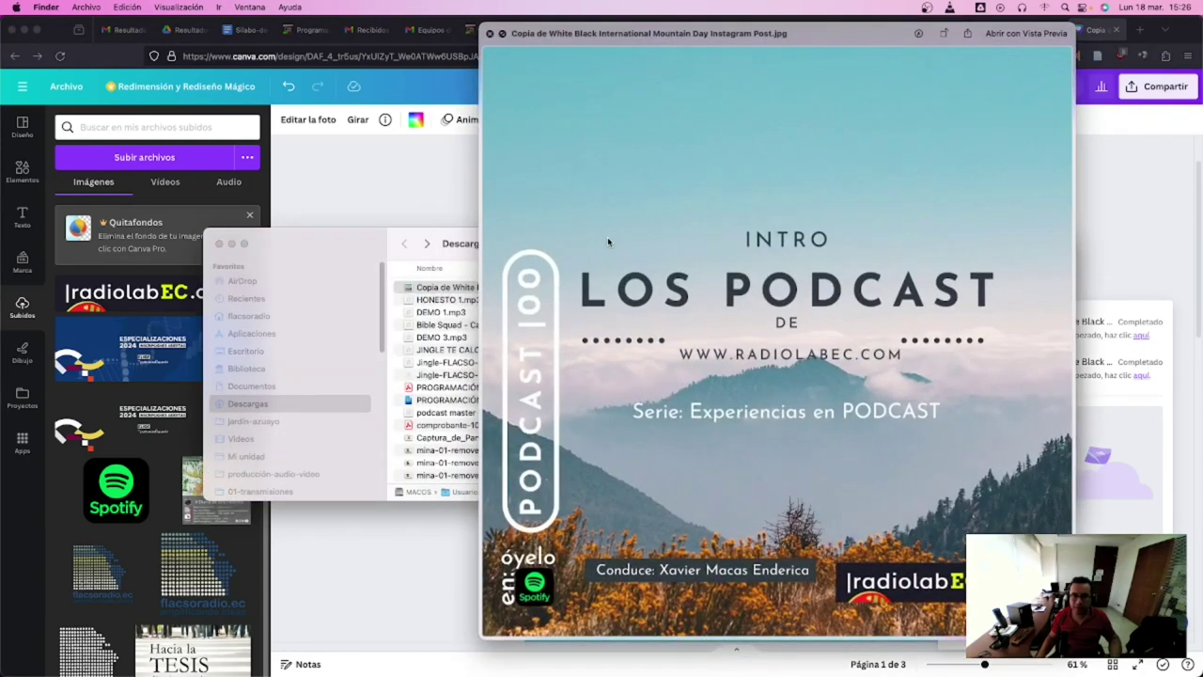
pyautogui.press('space')
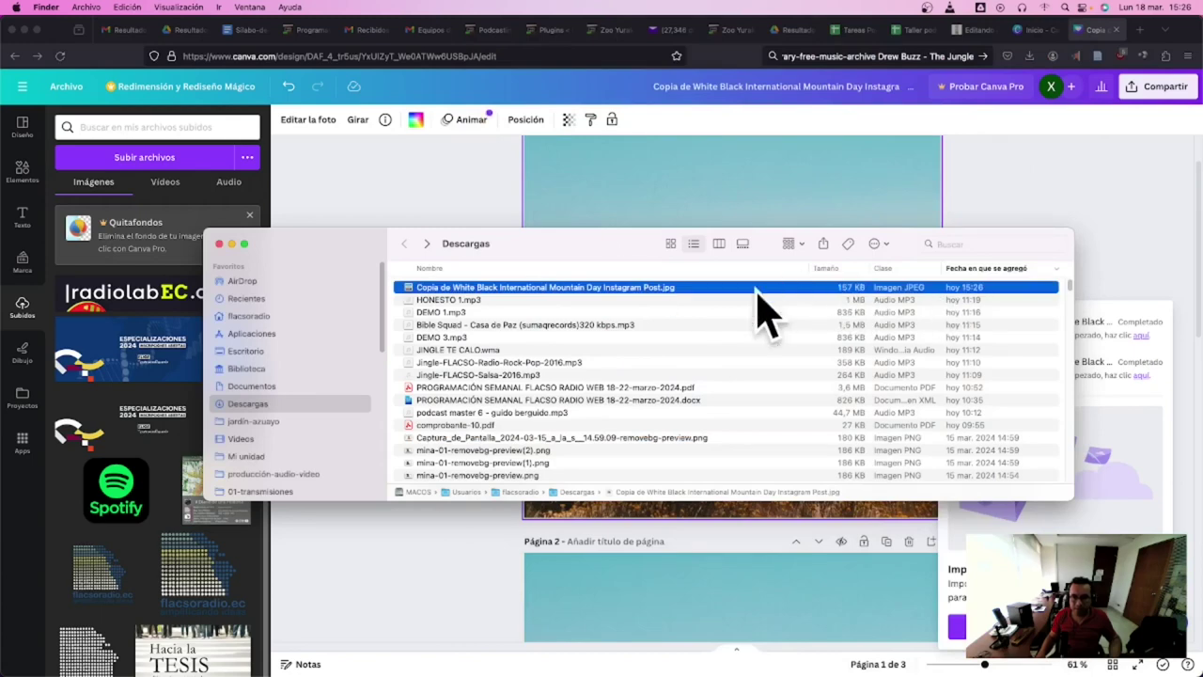
pyautogui.press('space')
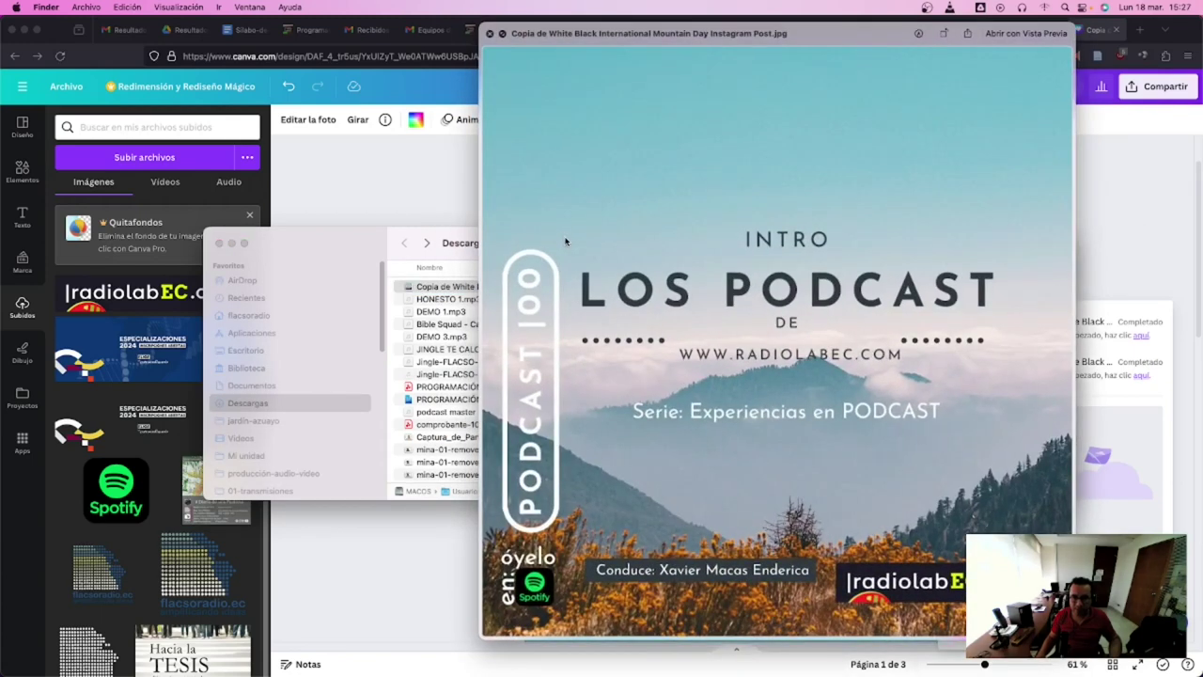
pyautogui.press('space')
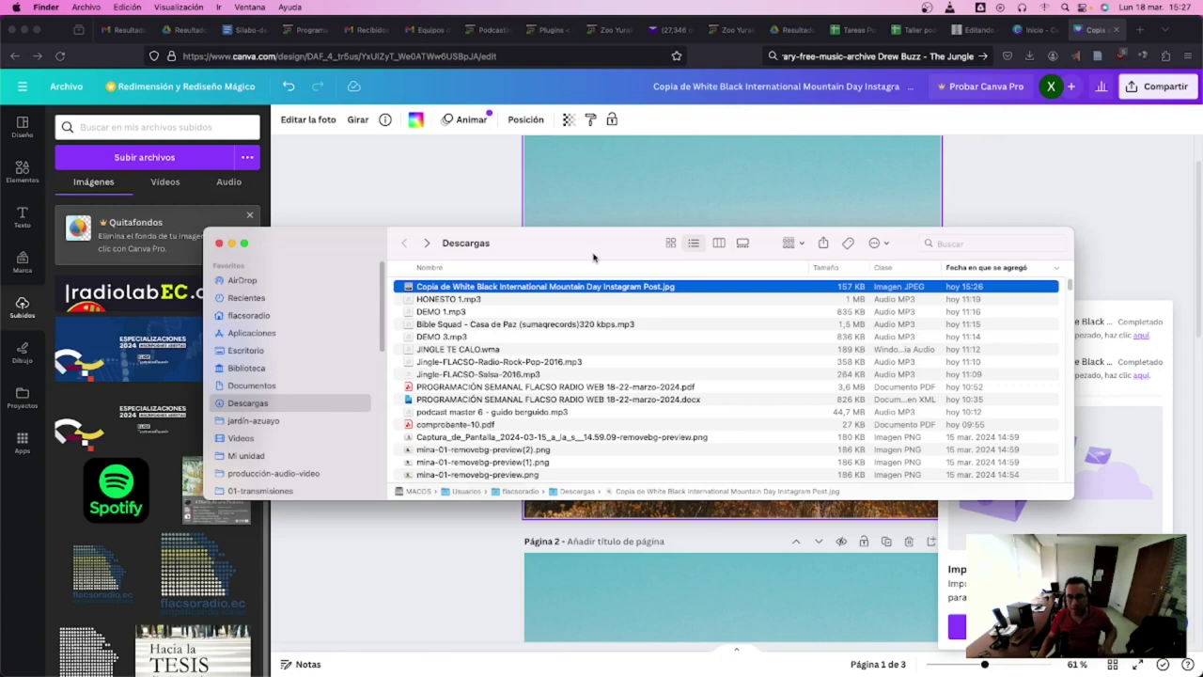
pyautogui.click(463, 183)
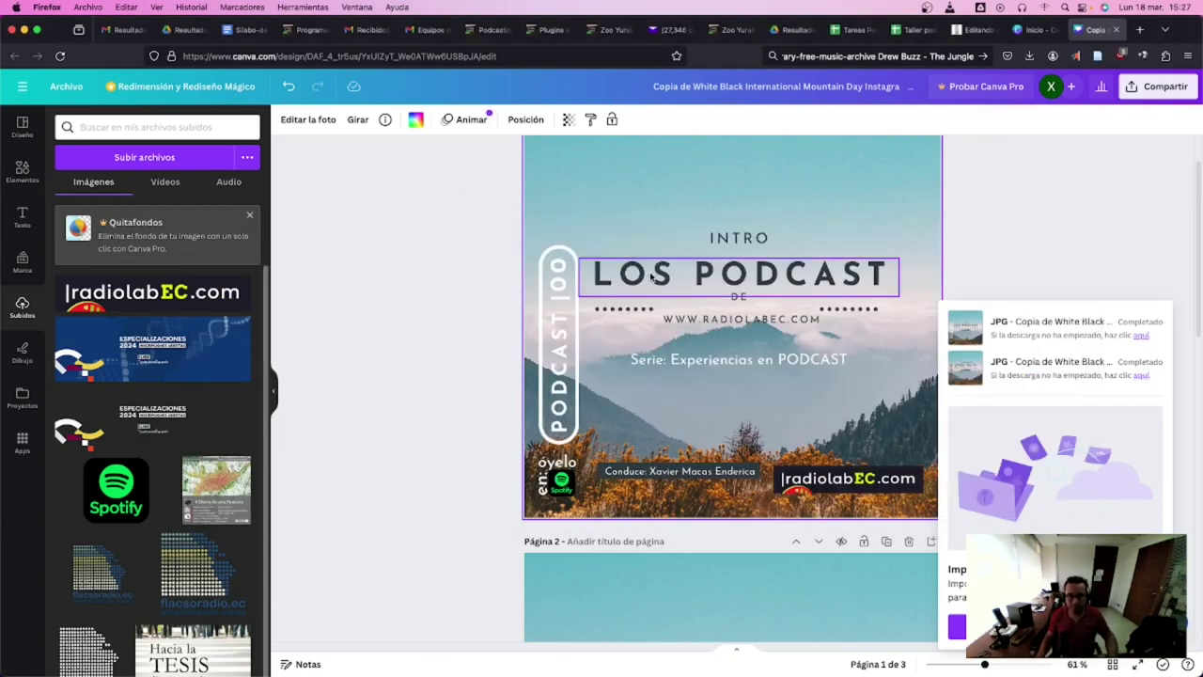
pyautogui.press('super+Tab')
pyautogui.press('space')
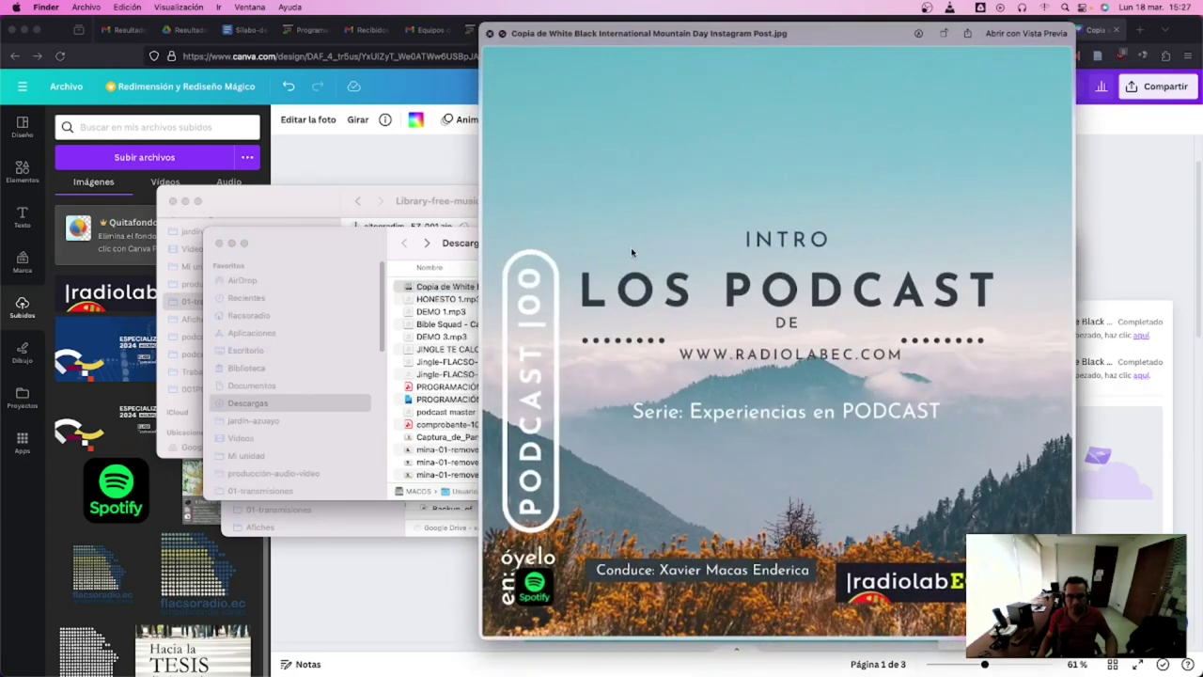
pyautogui.press('space')
pyautogui.press('super+Tab')
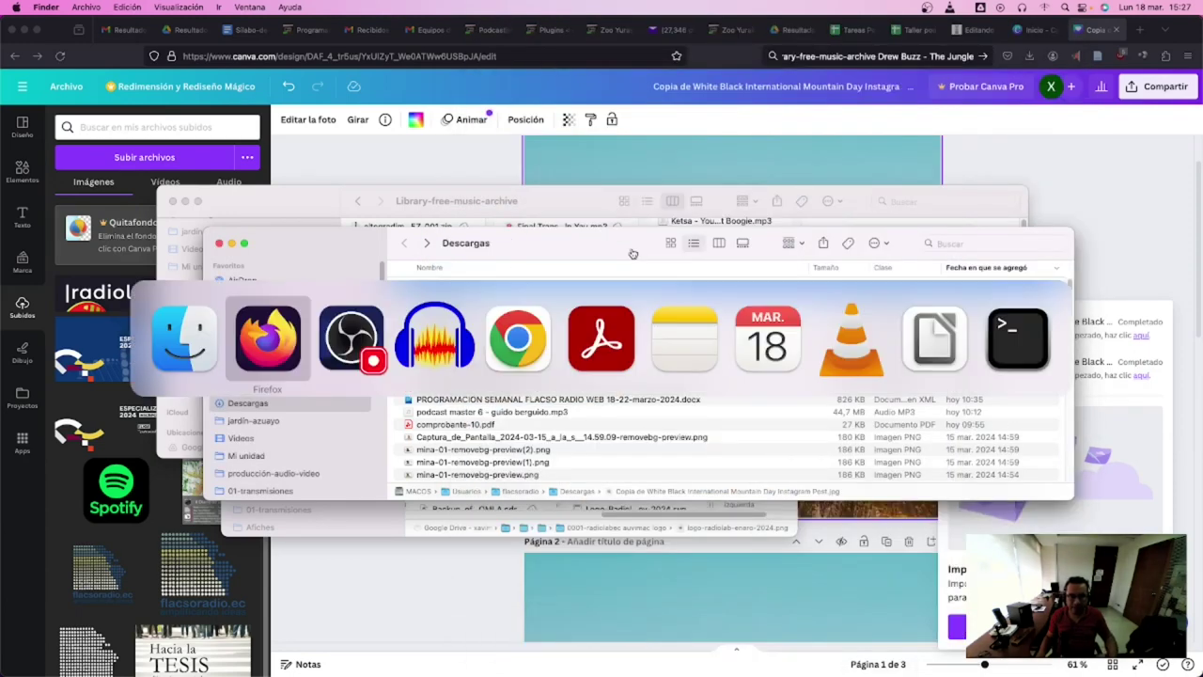
pyautogui.press('super+Tab')
pyautogui.press('super+Tab')
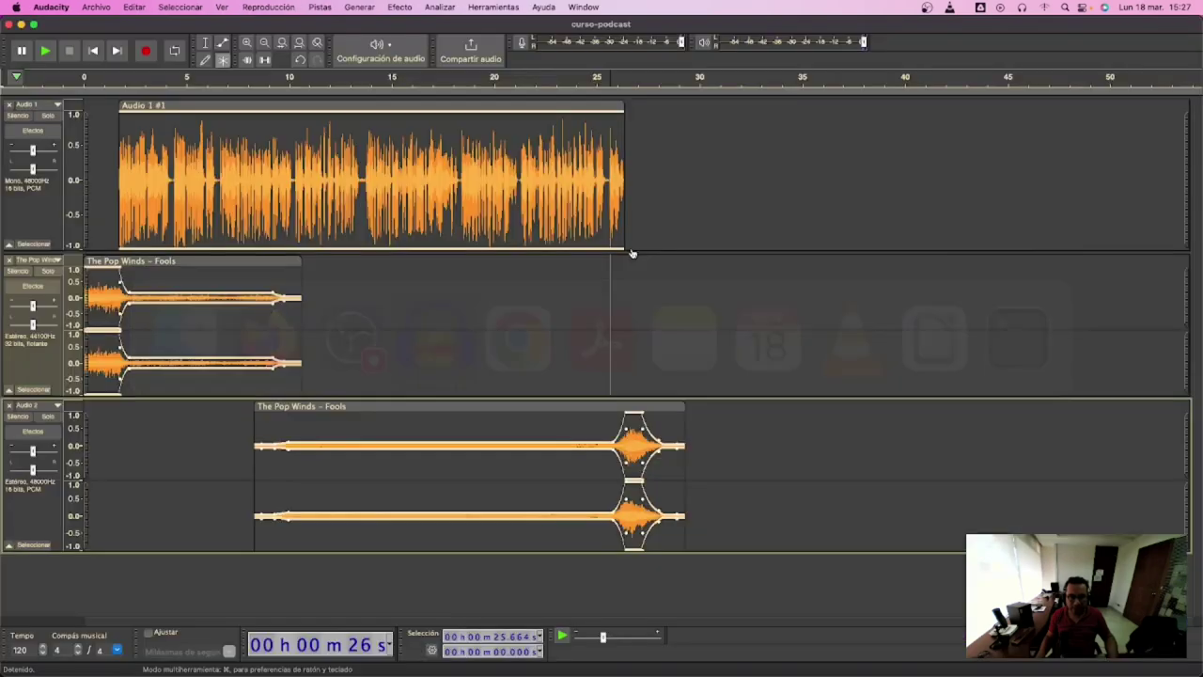
# Switch to Finder and rename the downloaded cover image as portada-podcast-00.
pyautogui.press('super+Tab')
pyautogui.press('super+Tab')
pyautogui.press('super+Tab')
pyautogui.press('super+Tab')
pyautogui.press('super+Tab')
pyautogui.press('super+Tab')
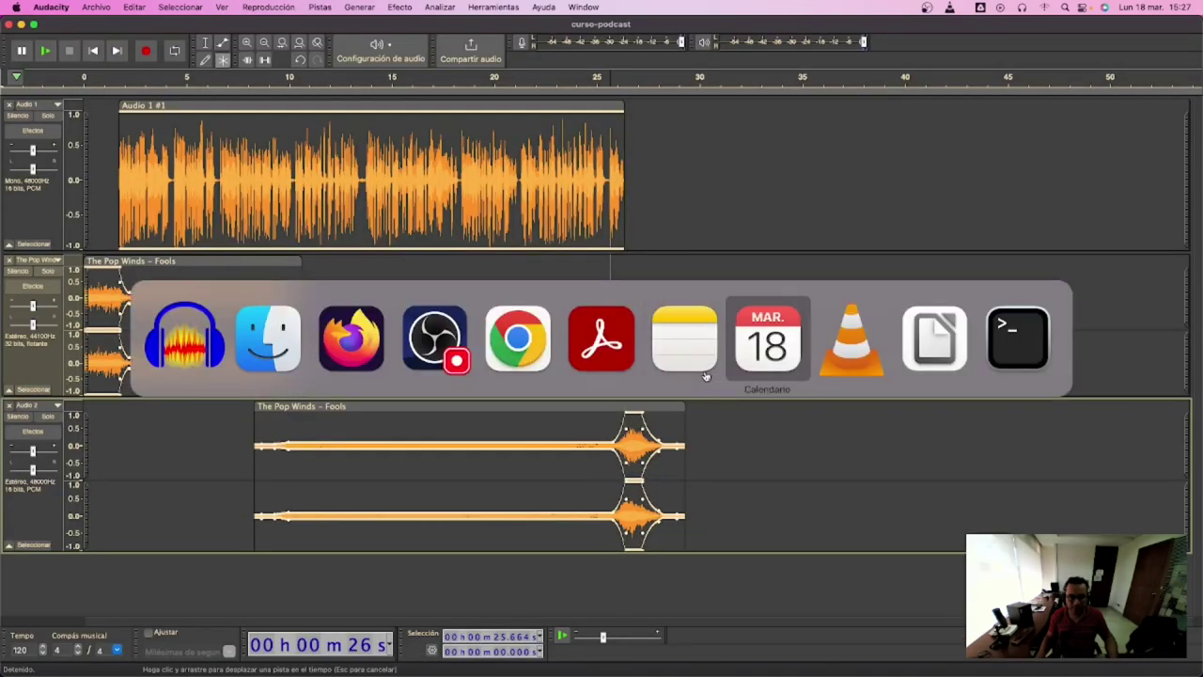
pyautogui.press('Return')
pyautogui.write('portada-podcast-00')
pyautogui.press('Return')
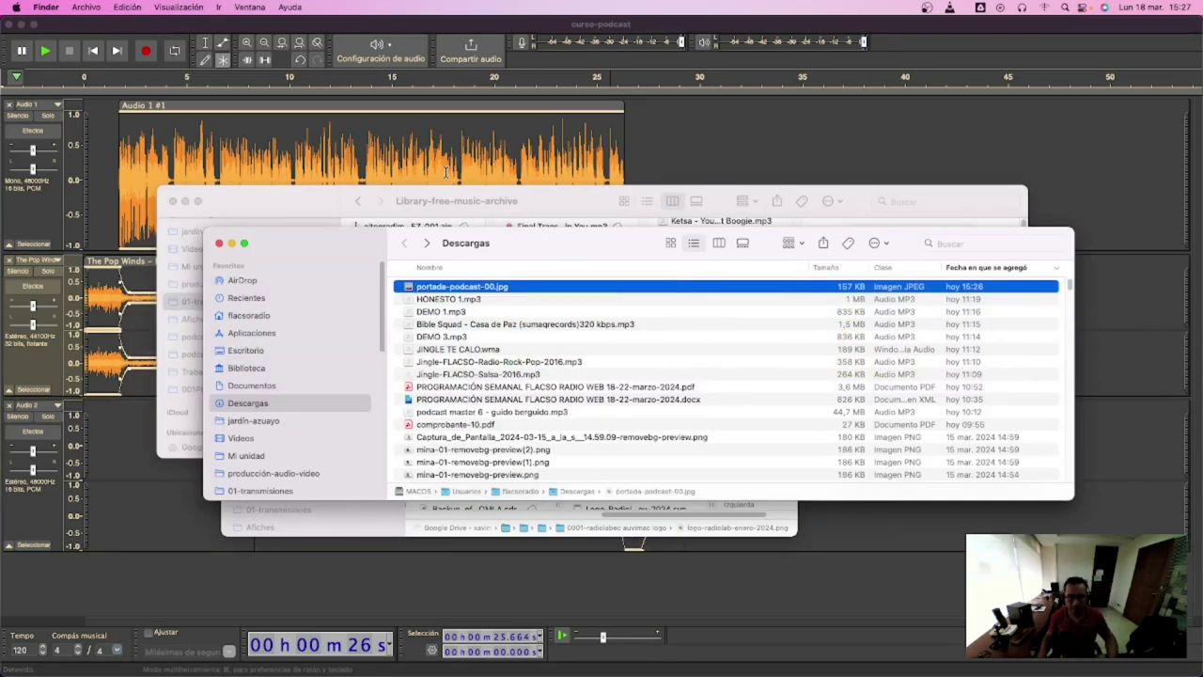
# Open the radiolab folder on the Escritorio in another Finder window and move portada-podcast-00.jpg from Descargas into it.
pyautogui.moveTo(552, 251); pyautogui.dragTo(599, 192)
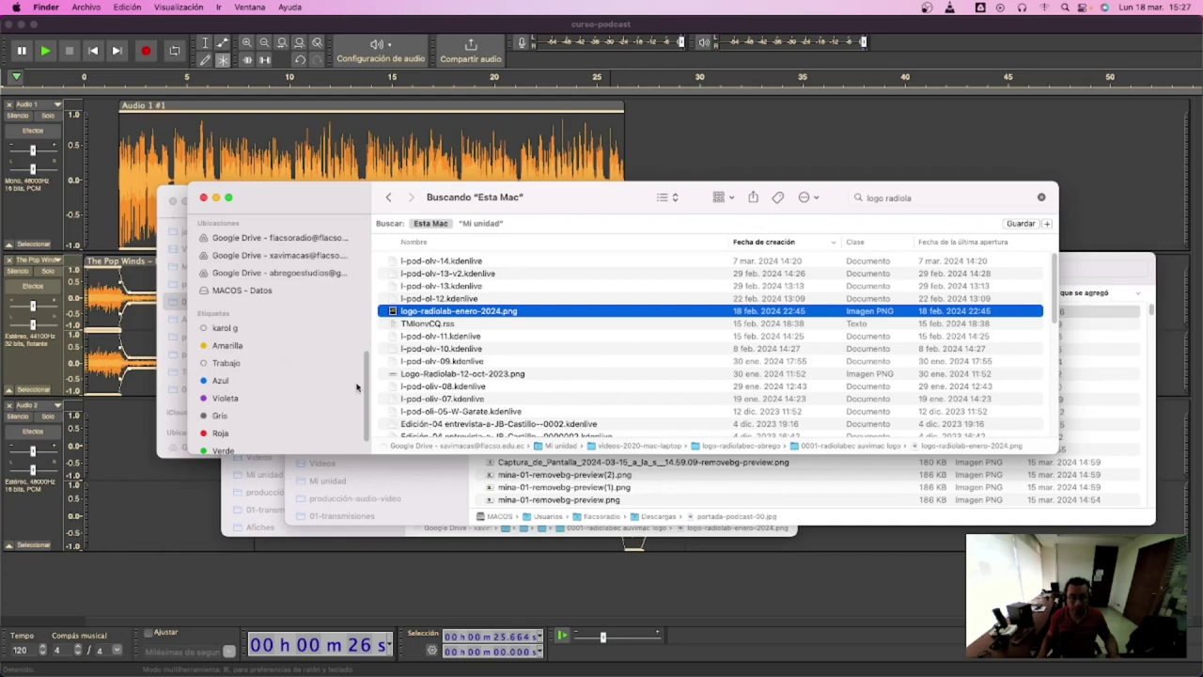
pyautogui.scroll(10, 358, 387)
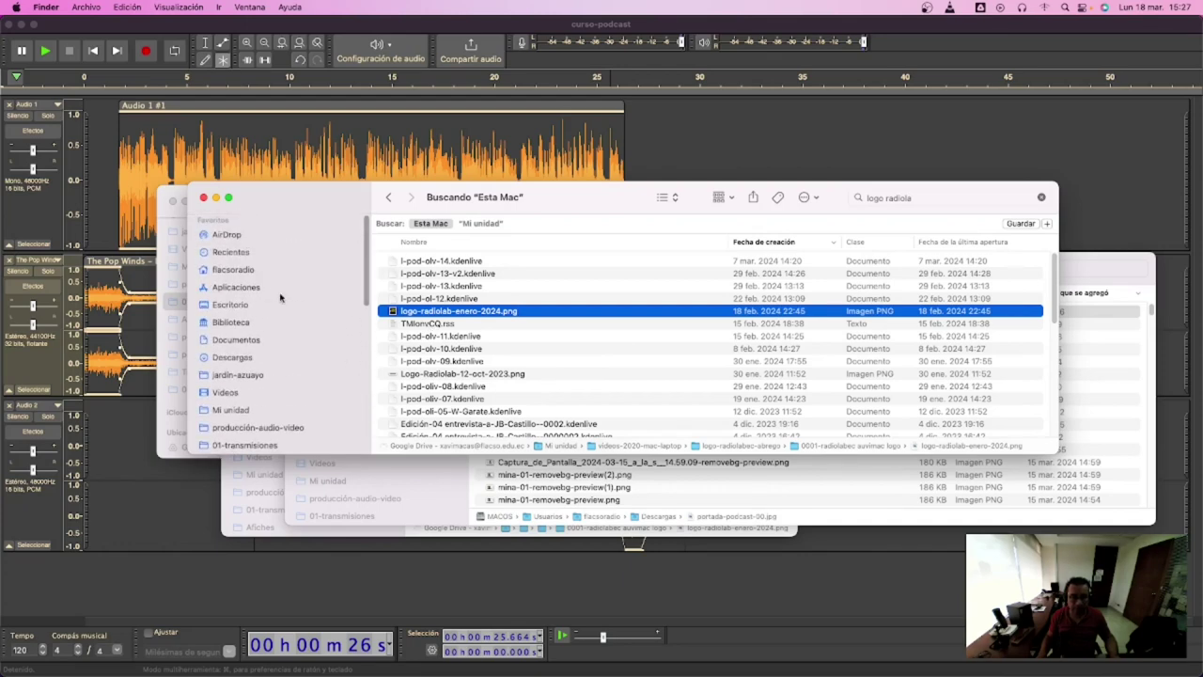
pyautogui.click(263, 307)
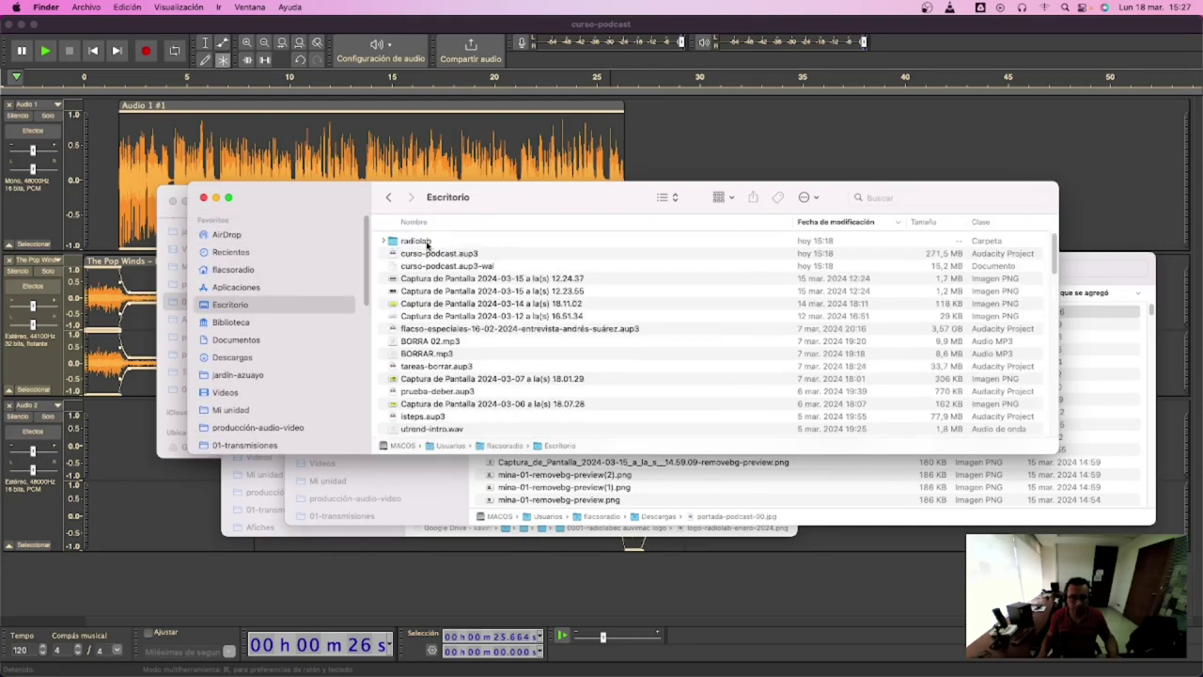
pyautogui.doubleClick(427, 242)
pyautogui.moveTo(566, 210); pyautogui.dragTo(586, 400)
pyautogui.moveTo(581, 310); pyautogui.dragTo(609, 483)
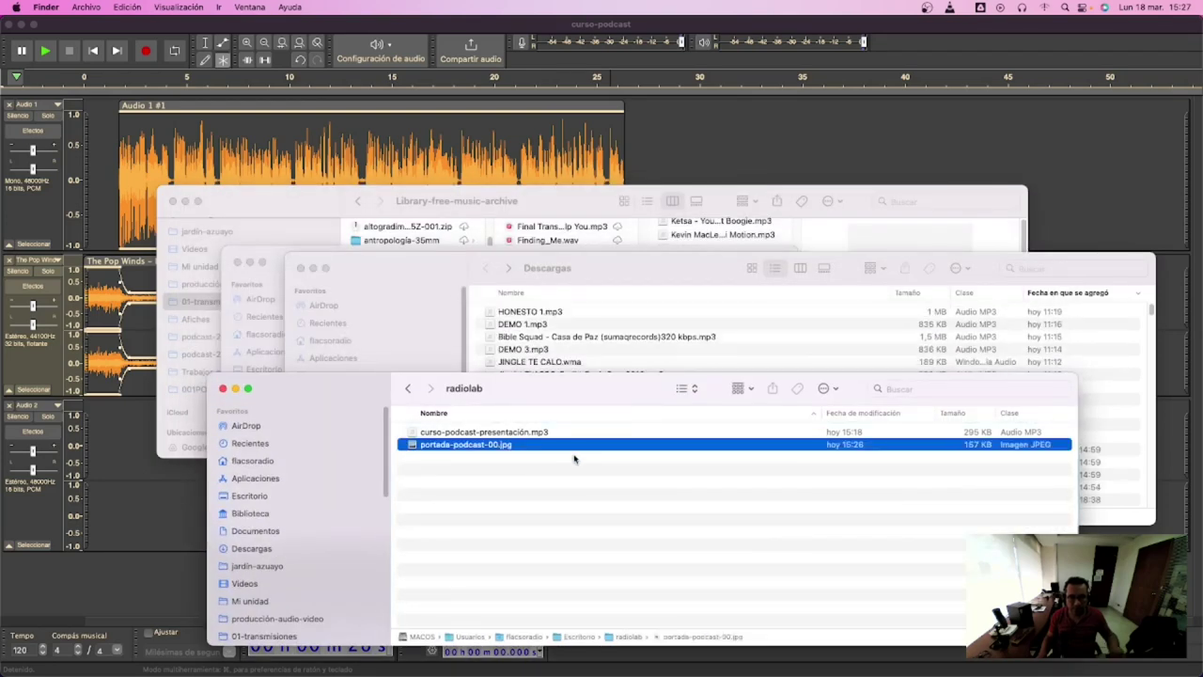
# Switch to Firefox, open the Mp3tag website from the radiolabec.com editing programs page and review its features and supported audio formats.
pyautogui.moveTo(131, 667)
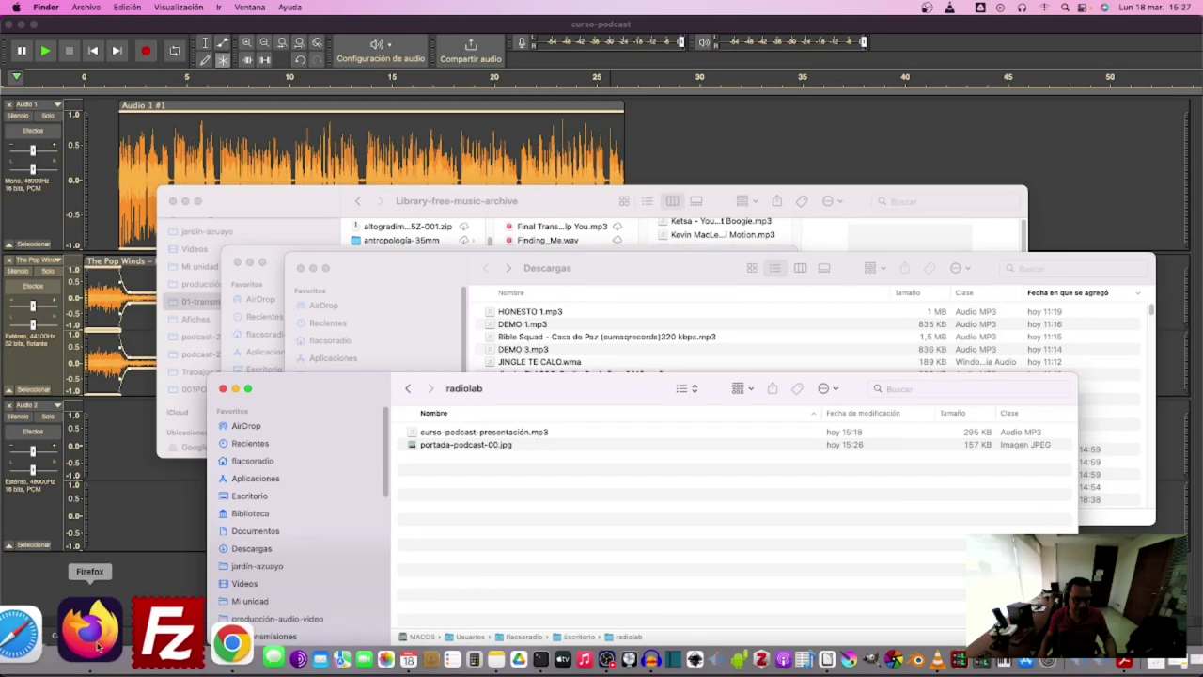
pyautogui.click(129, 631)
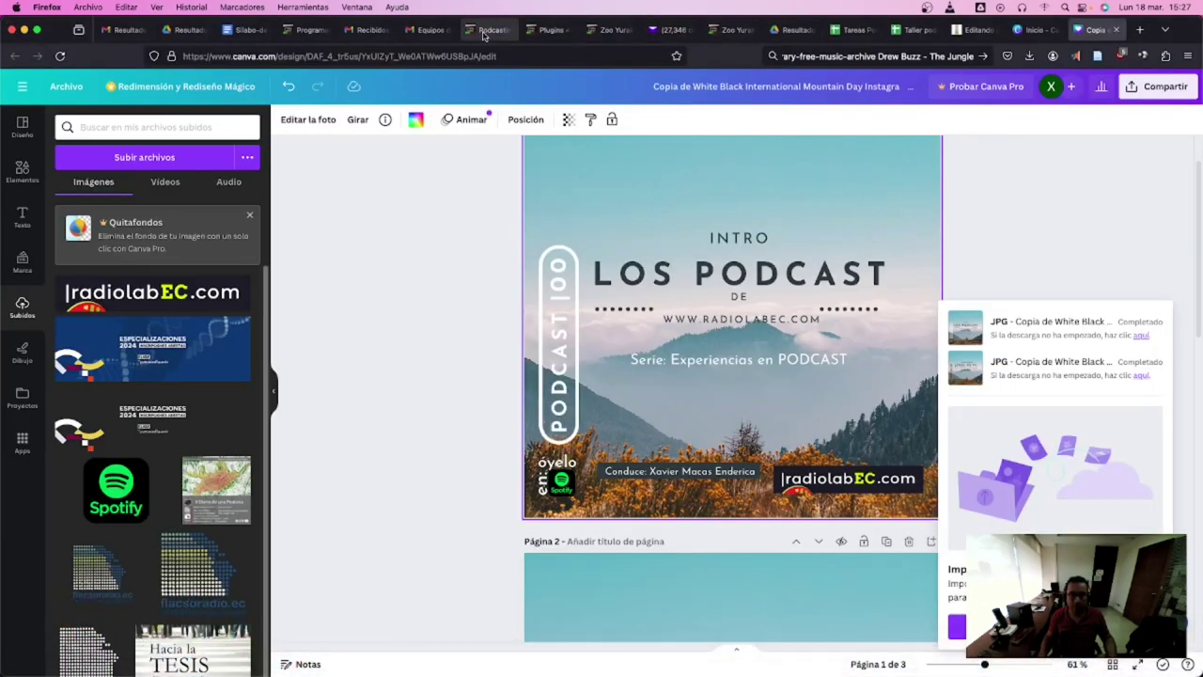
pyautogui.click(609, 30)
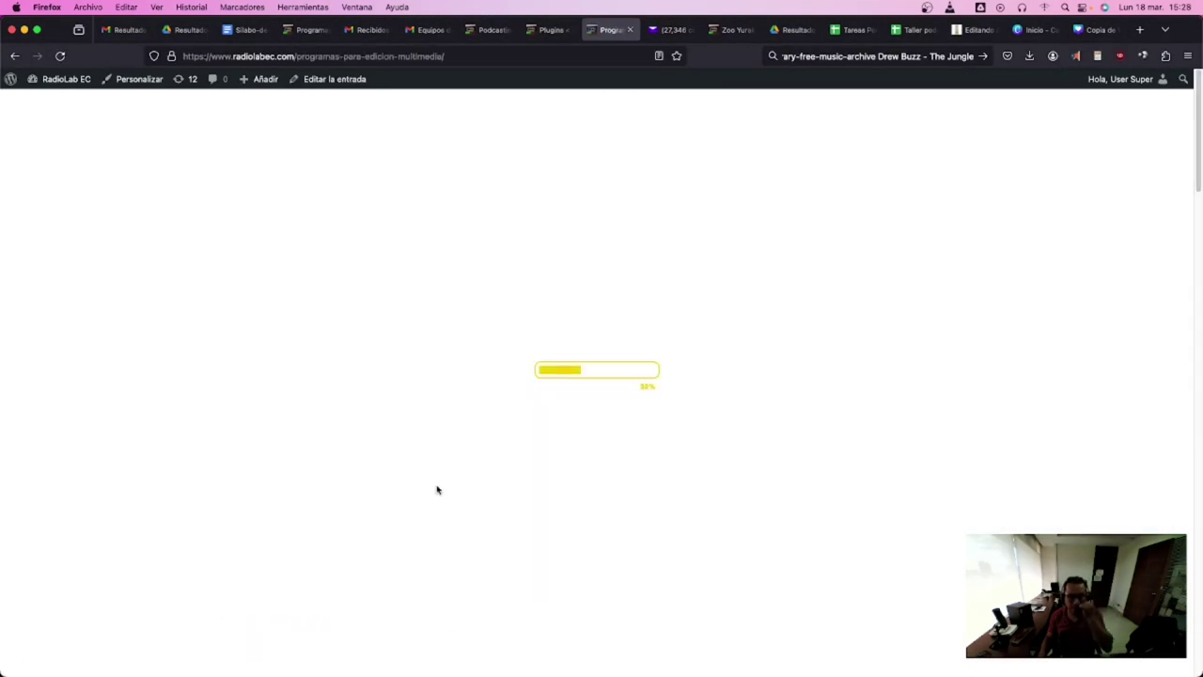
pyautogui.scroll(-5, 463, 509)
pyautogui.scroll(-10, 462, 509)
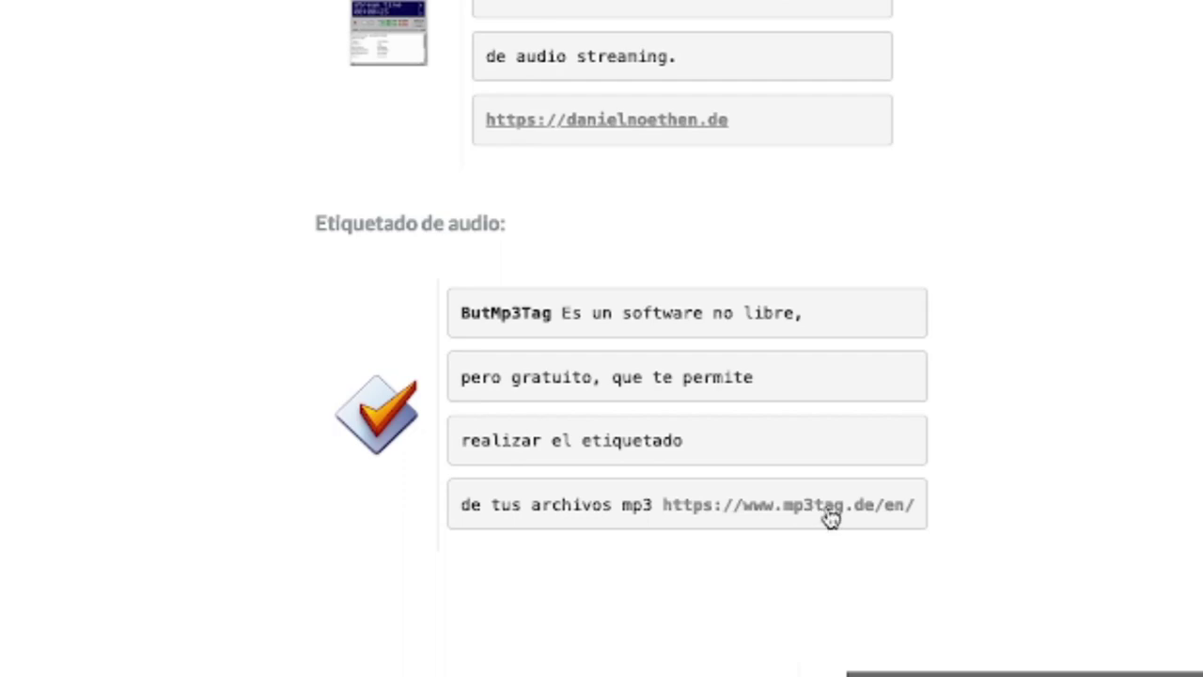
pyautogui.click(832, 516)
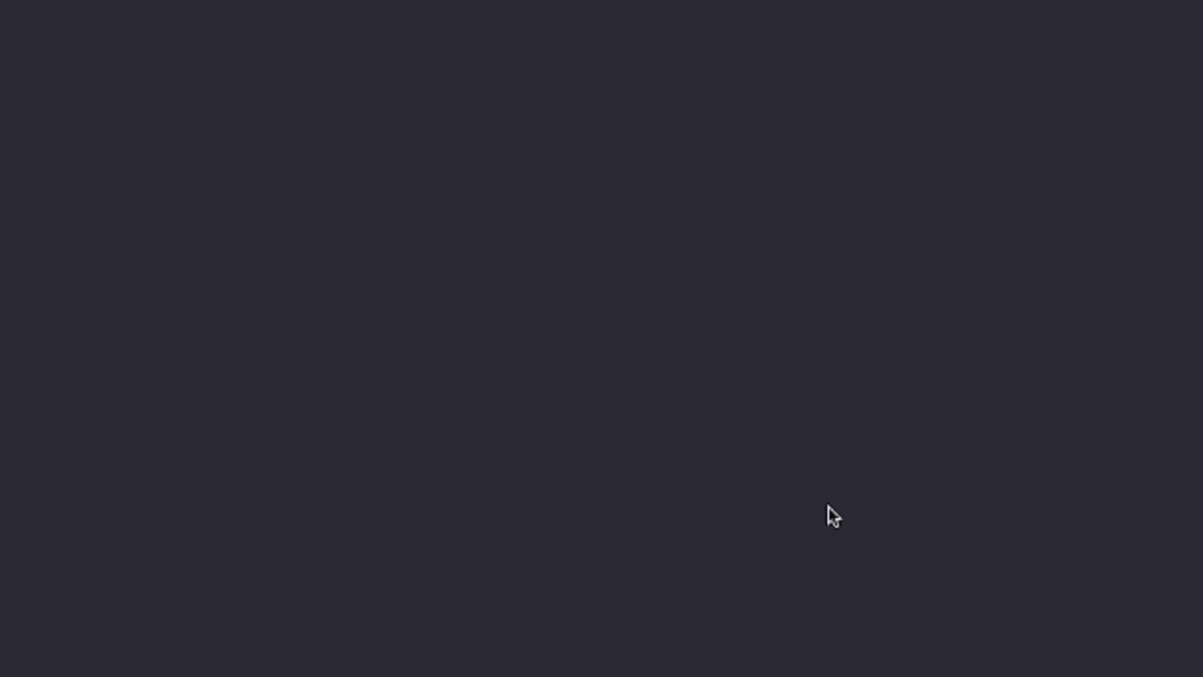
pyautogui.click(573, 202)
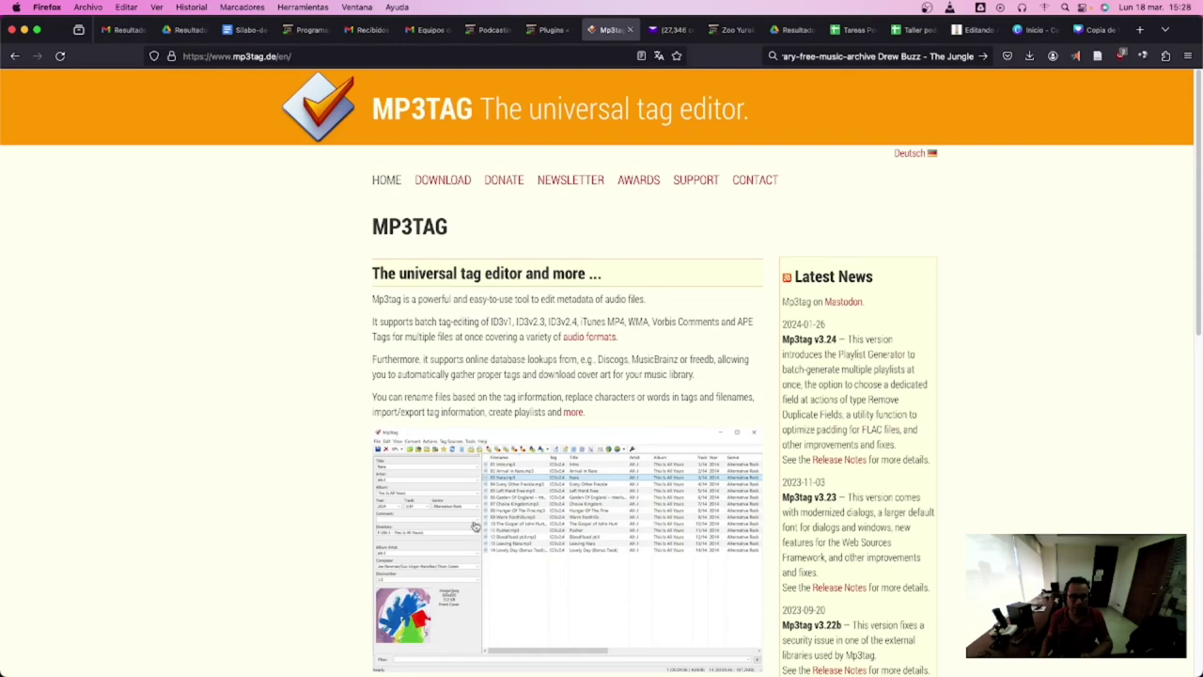
pyautogui.scroll(-5, 564, 507)
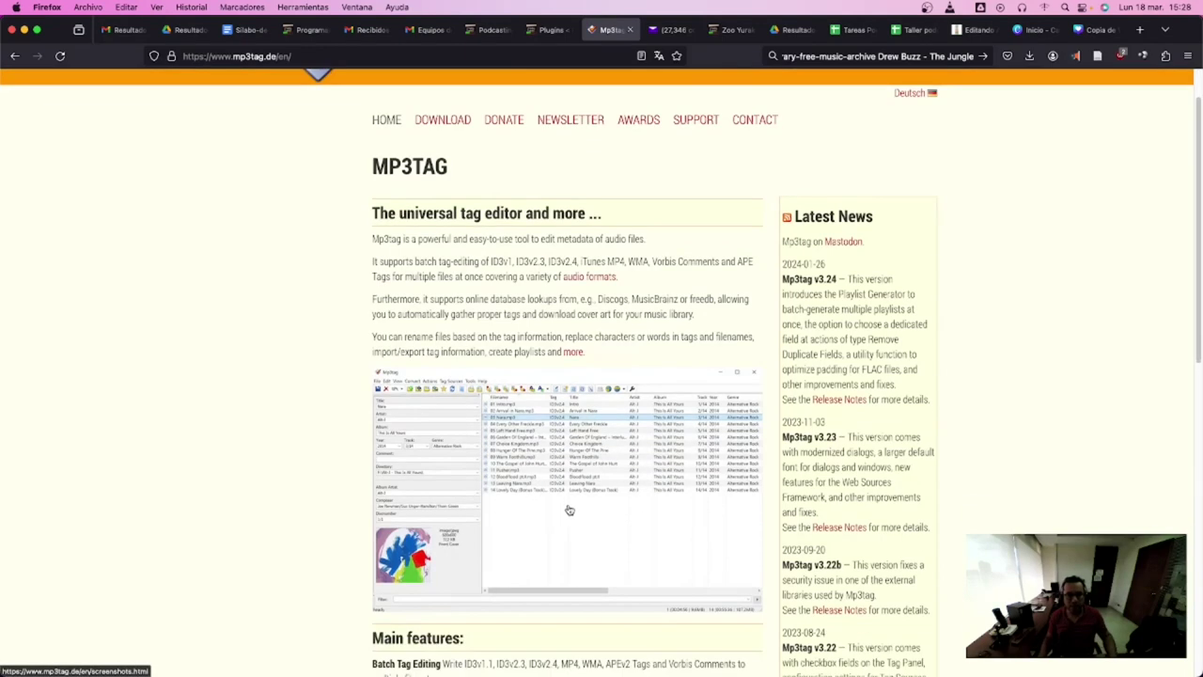
pyautogui.scroll(-5, 568, 503)
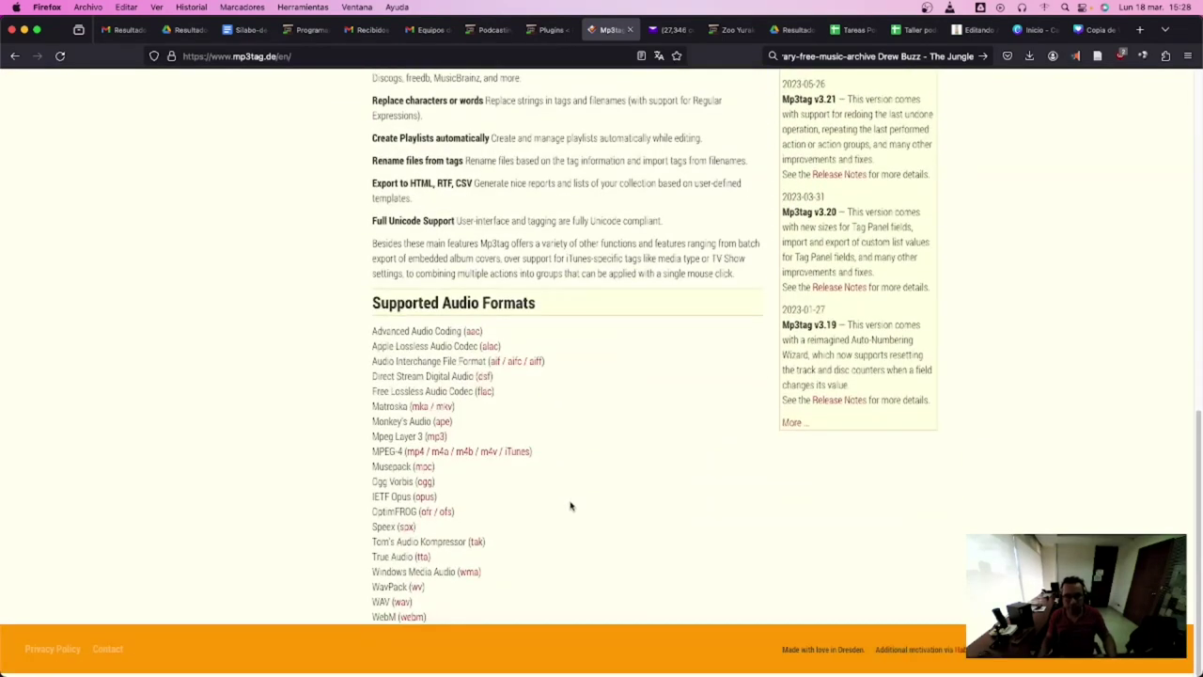
# Switch to Finder, select curso-podcast-presentación.mp3 in the radiolab folder and open Tag Editor Free.
pyautogui.press('super+Tab')
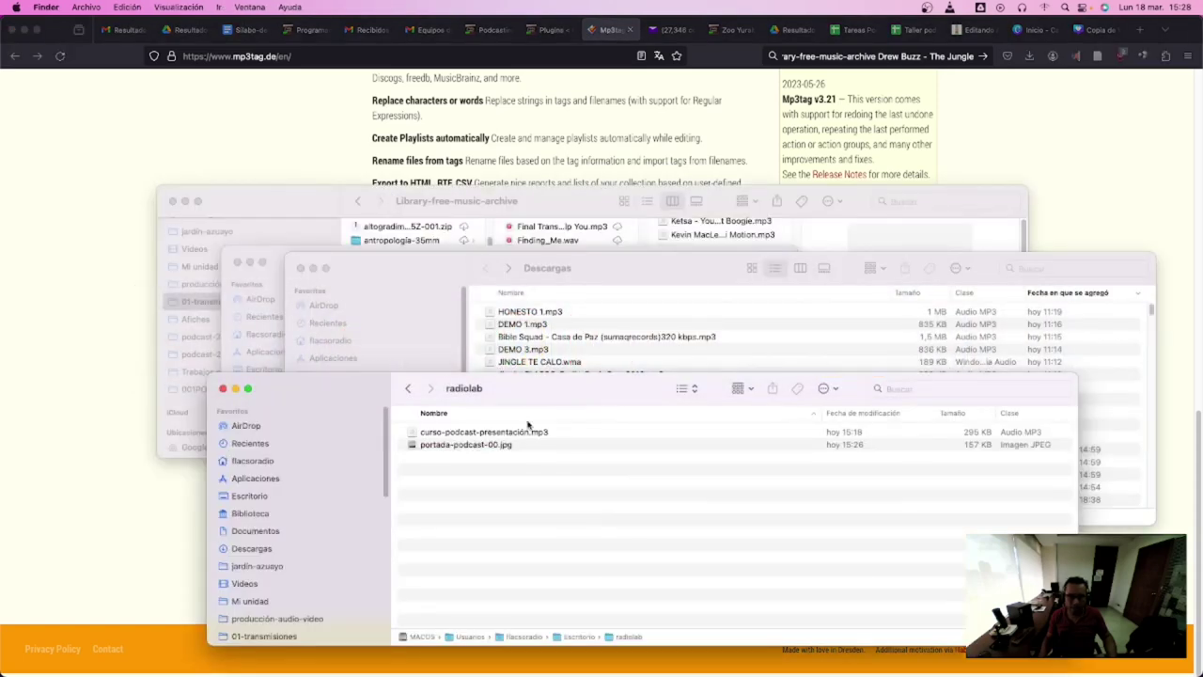
pyautogui.click(522, 433)
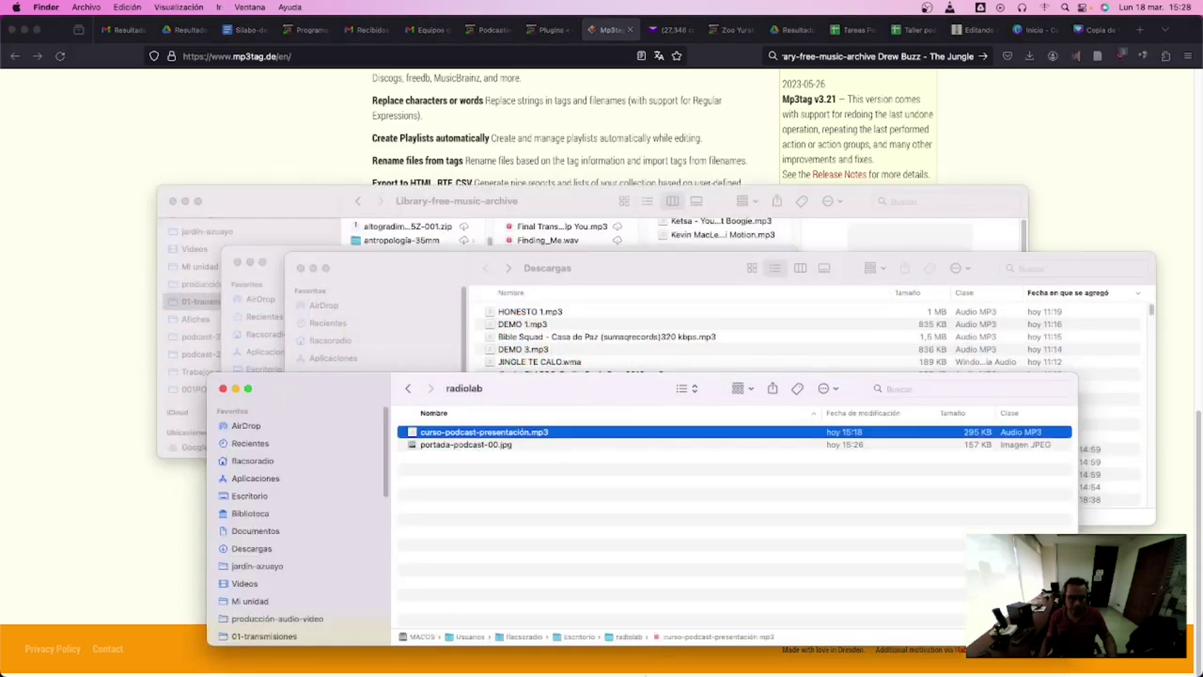
pyautogui.moveTo(644, 663)
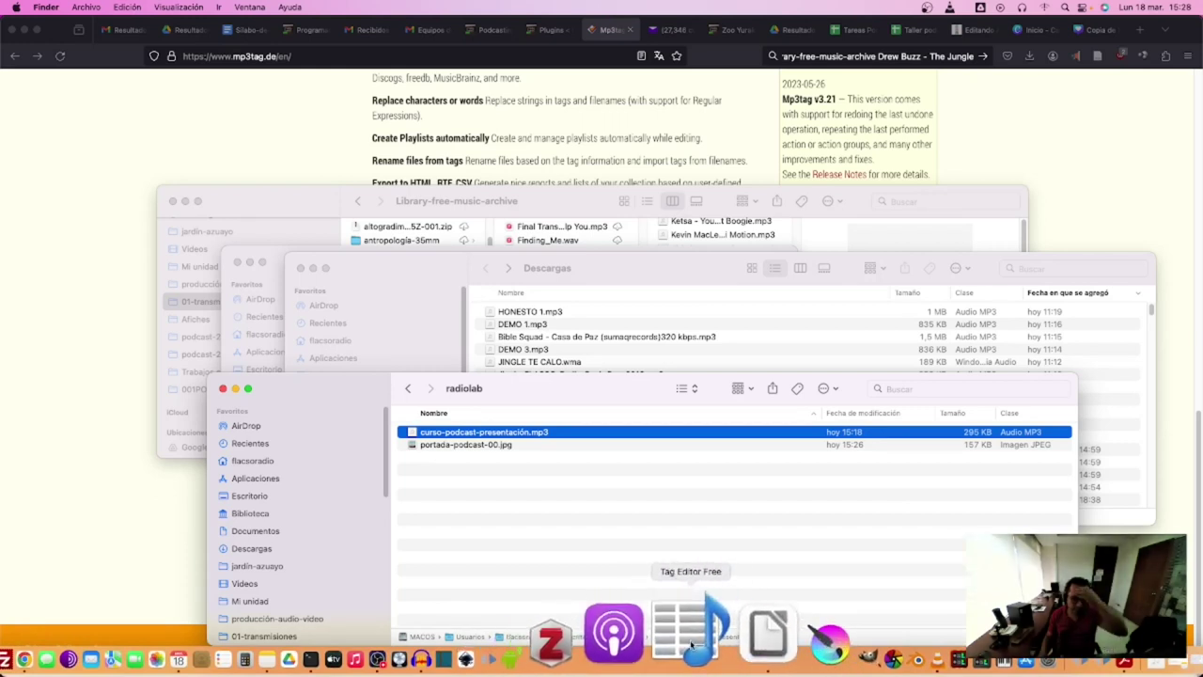
pyautogui.click(691, 644)
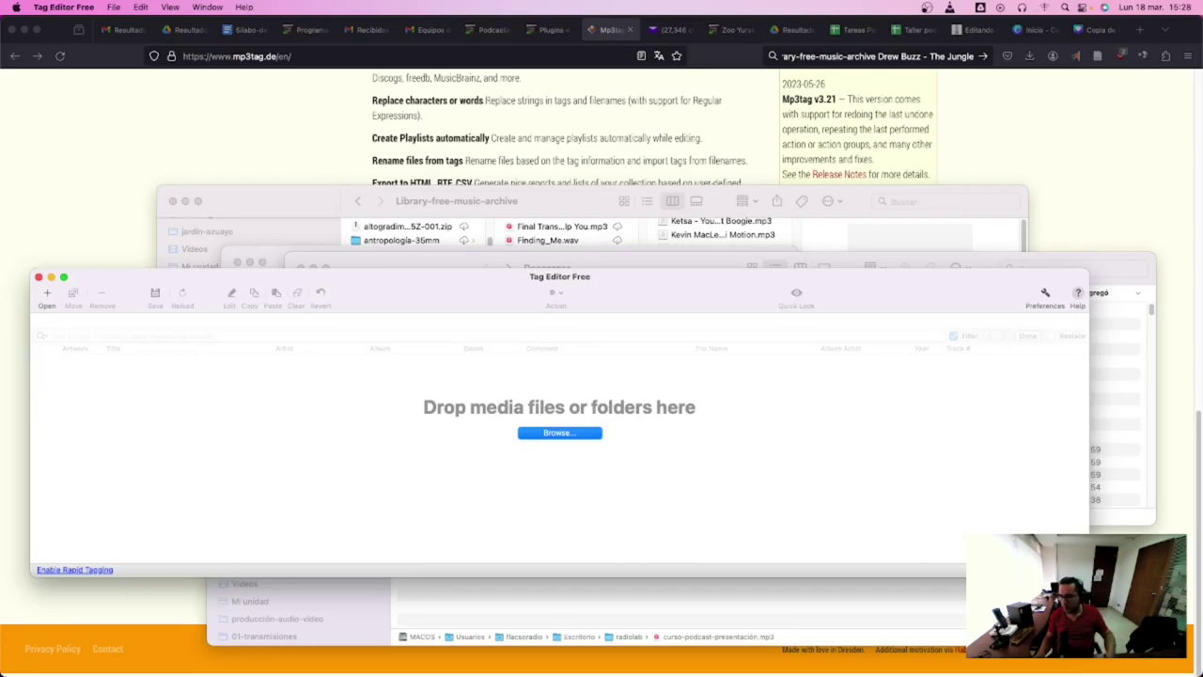
# Load curso-podcast-presentación.mp3 from the radiolab folder on the Desktop into the tag table and dismiss the open notice.
pyautogui.click(558, 429)
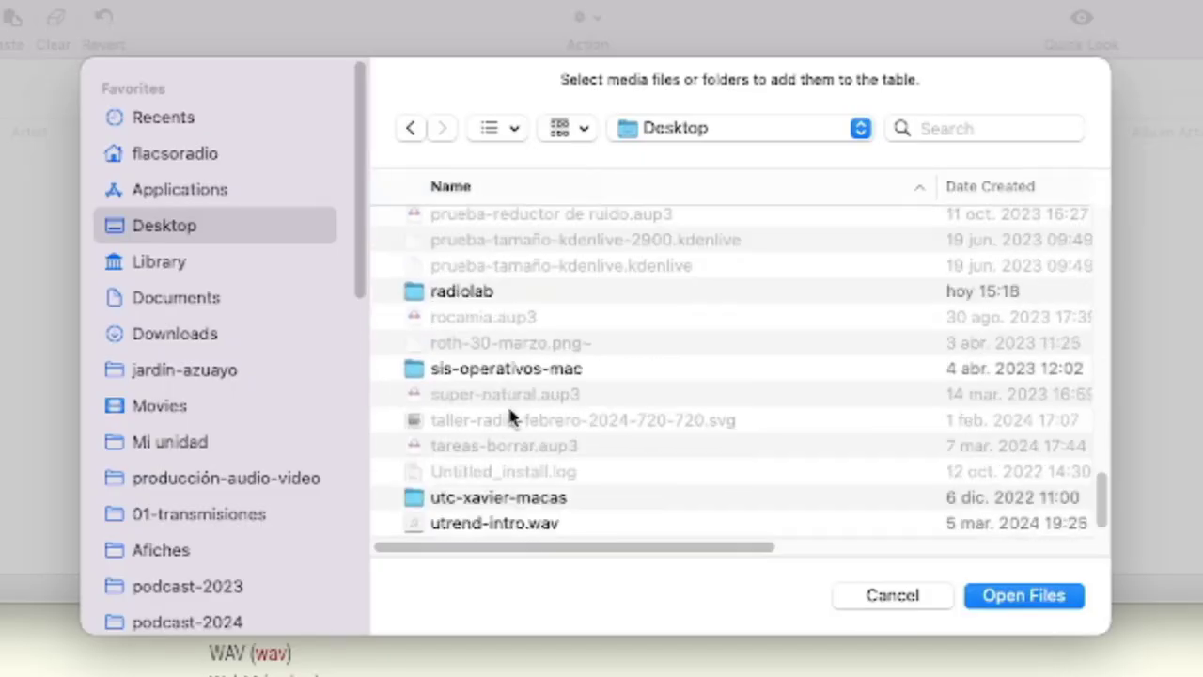
pyautogui.doubleClick(490, 293)
pyautogui.click(505, 229)
pyautogui.click(999, 603)
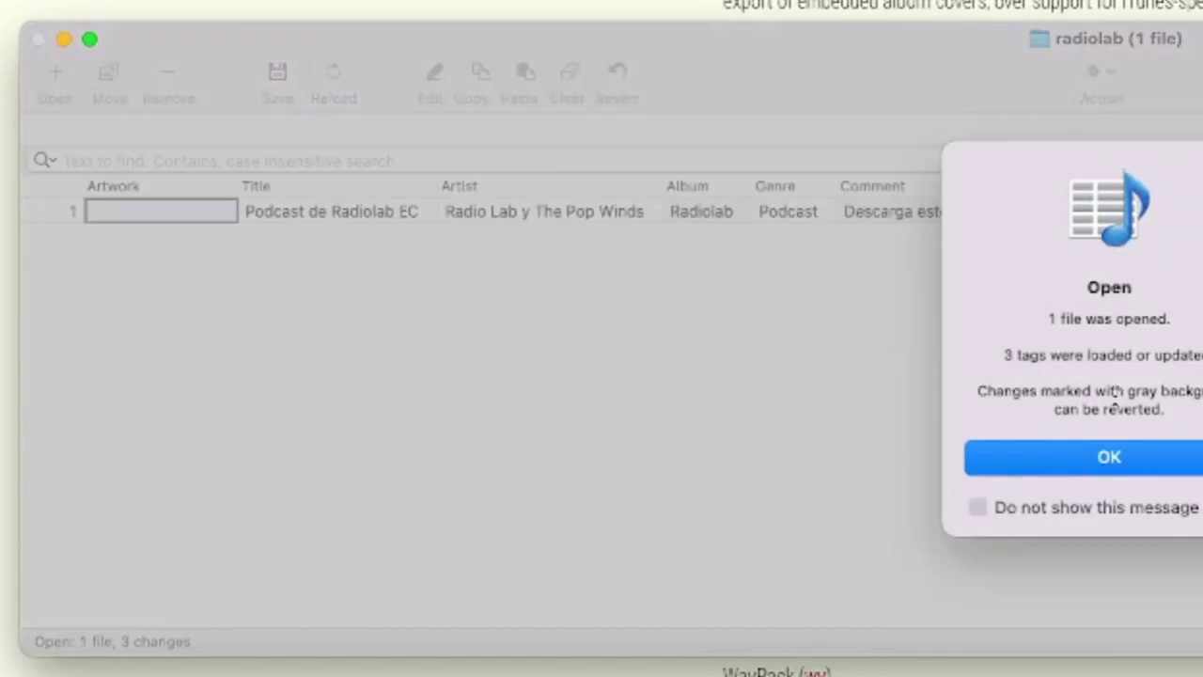
pyautogui.click(1166, 472)
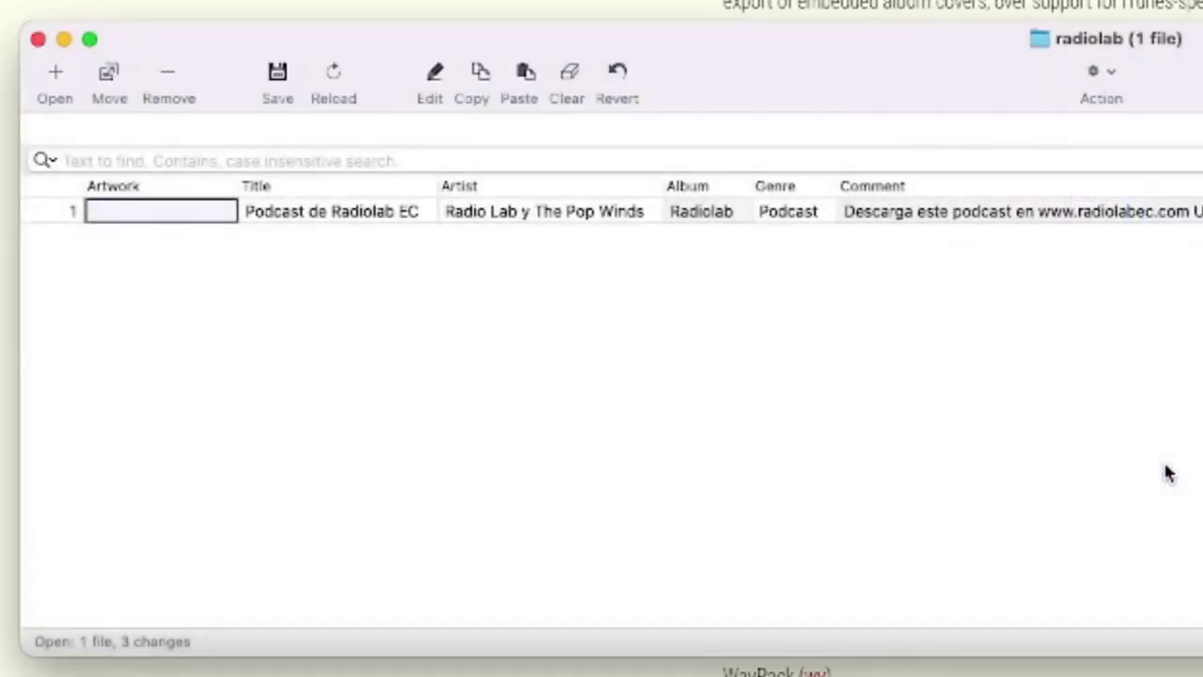
# Add portada-podcast-00.jpg from the radiolab folder as the podcast file's artwork and save the tags.
pyautogui.doubleClick(183, 215)
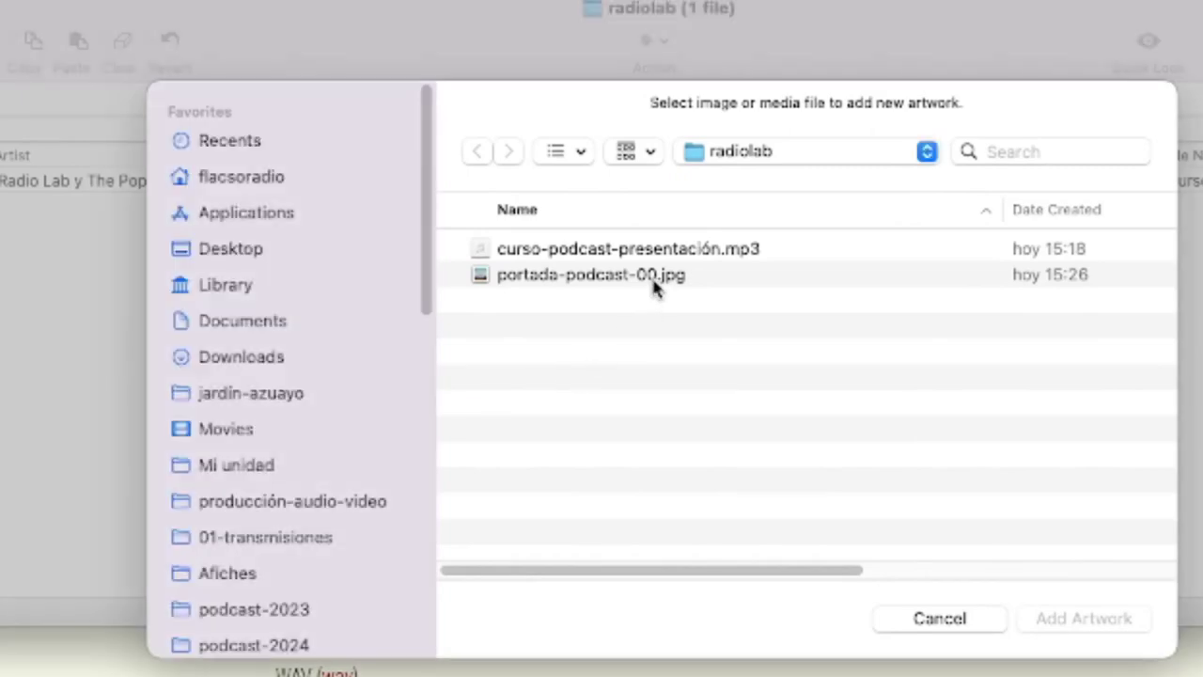
pyautogui.click(652, 280)
pyautogui.click(1098, 625)
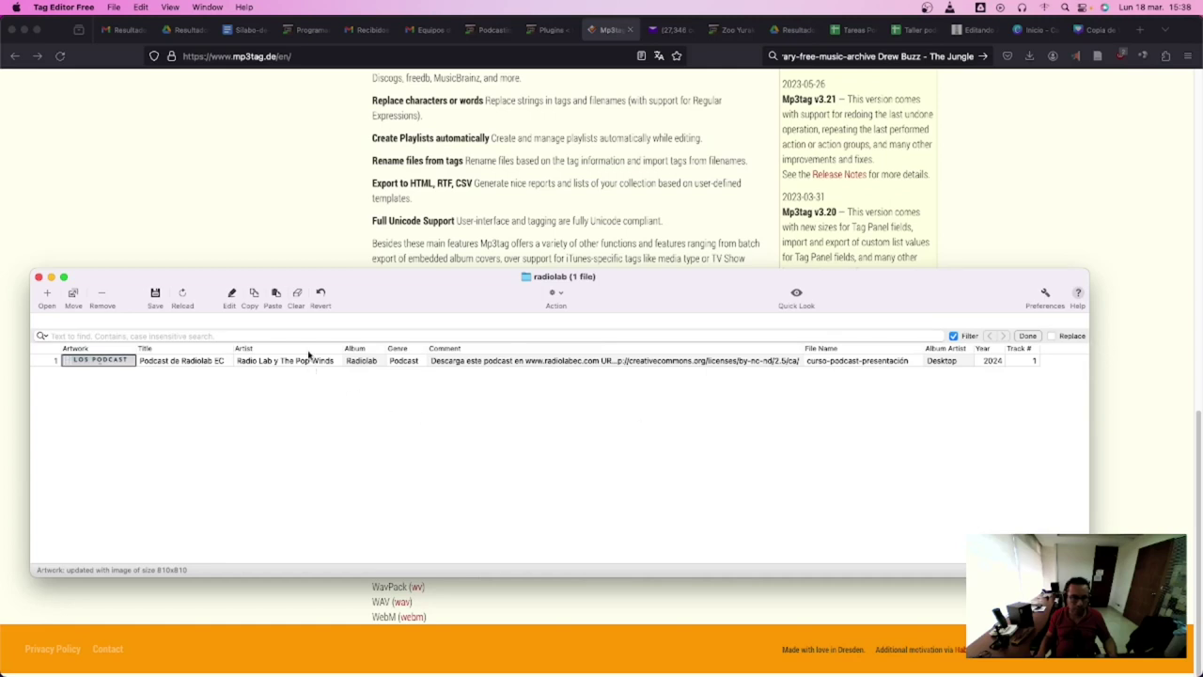
pyautogui.click(156, 293)
pyautogui.click(156, 293)
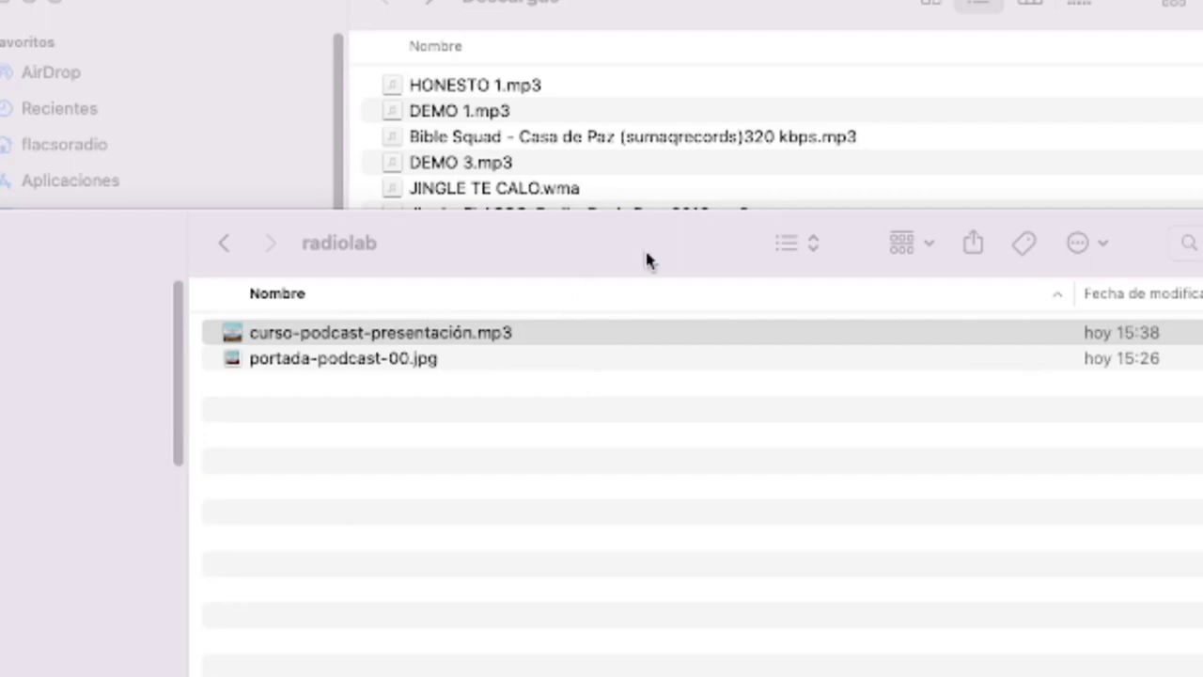
# Switch to Finder and preview curso-podcast-presentación.mp3 in the radiolab folder to check its embedded cover and tags.
pyautogui.click(617, 327)
pyautogui.press('space')
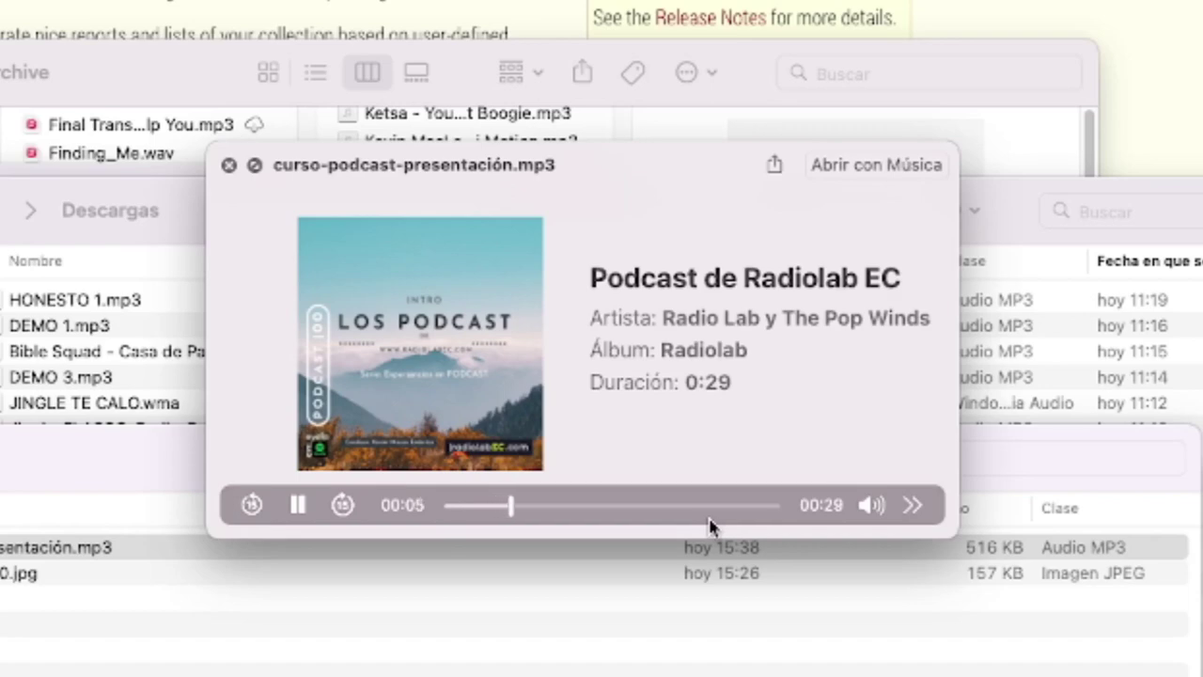
pyautogui.press('space')
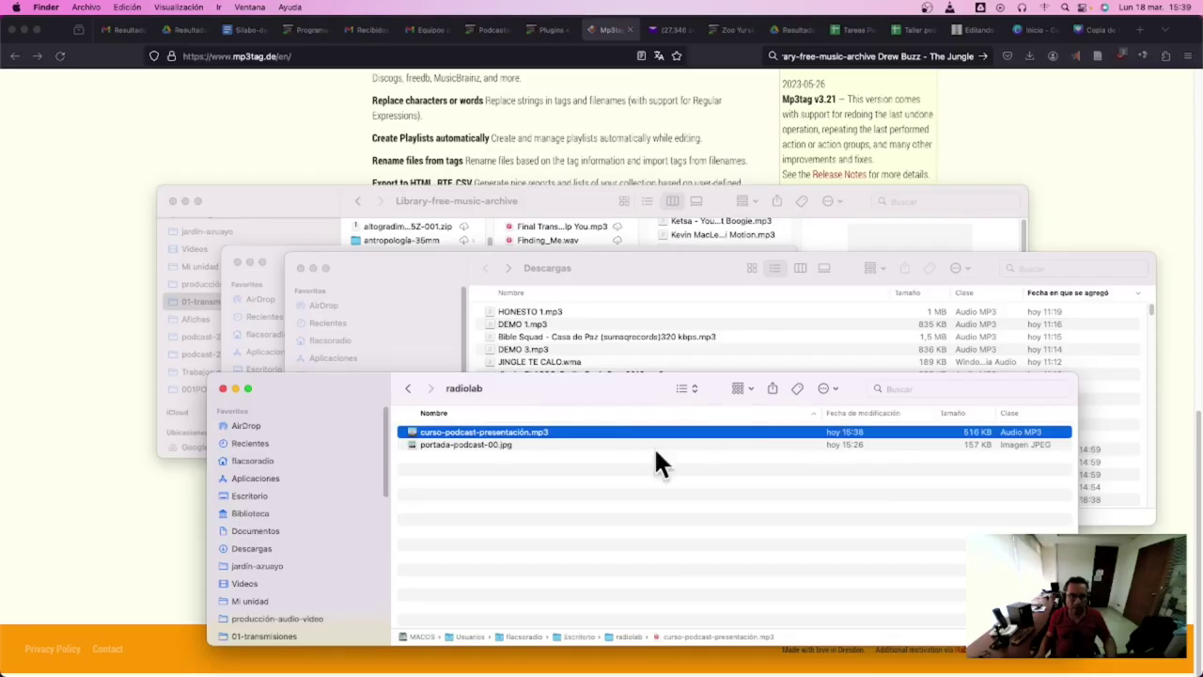
pyautogui.click(250, 124)
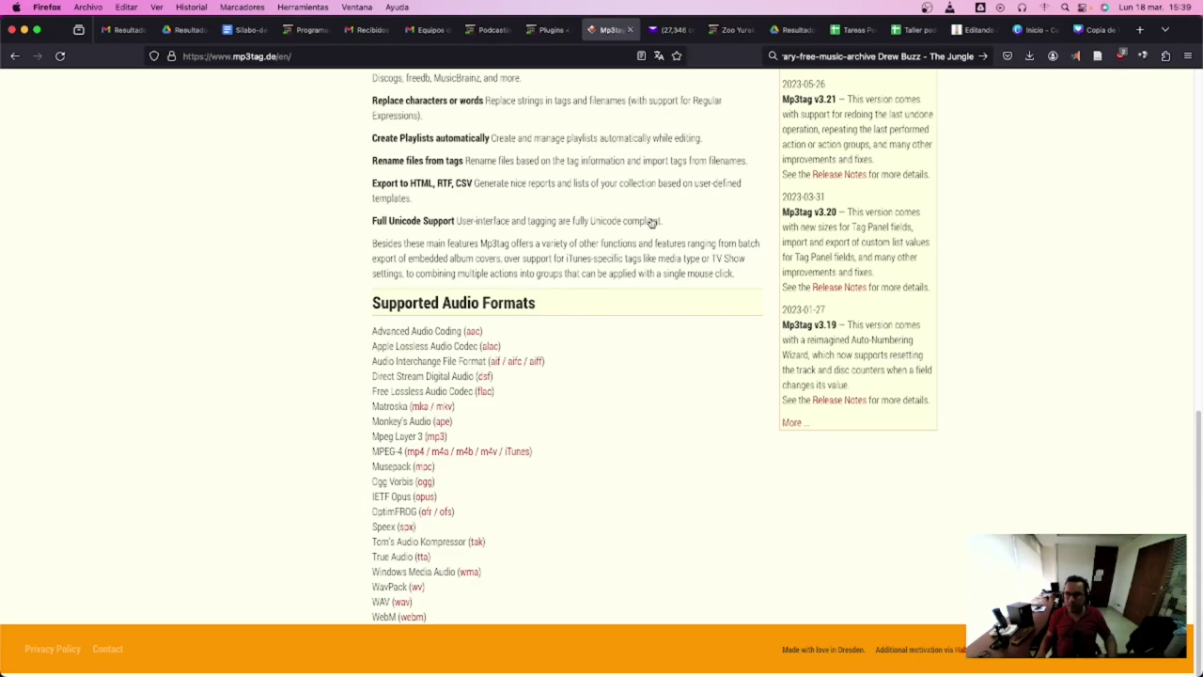
pyautogui.press('super+Tab')
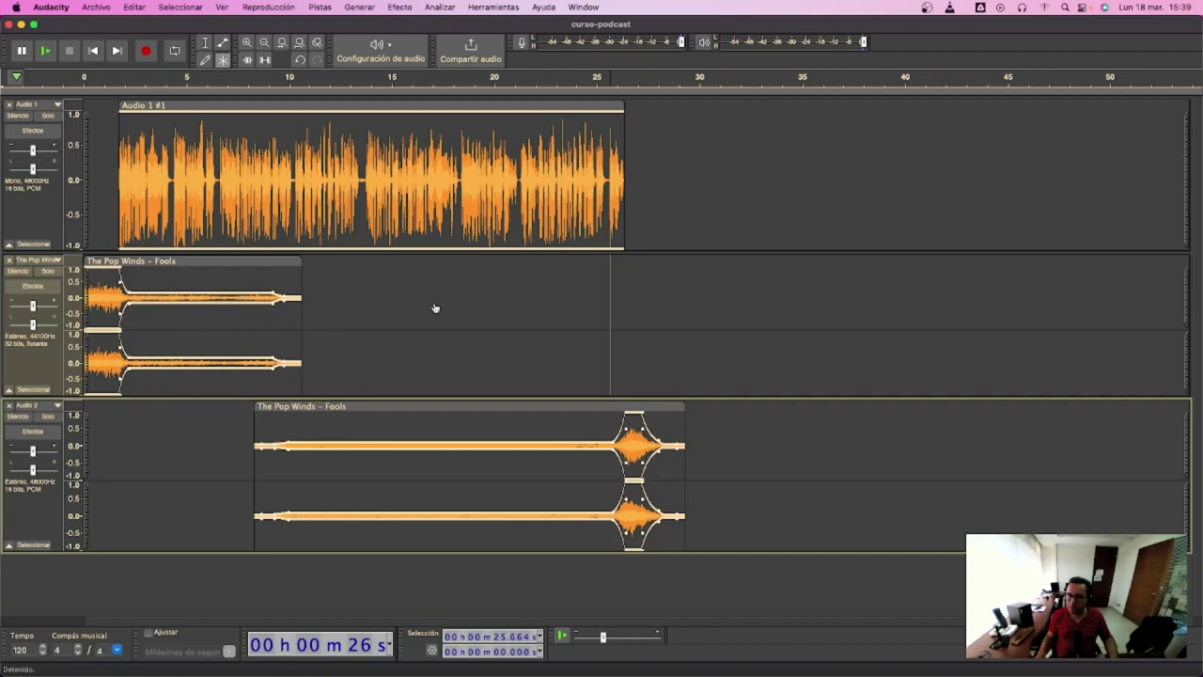
pyautogui.press('super+Tab')
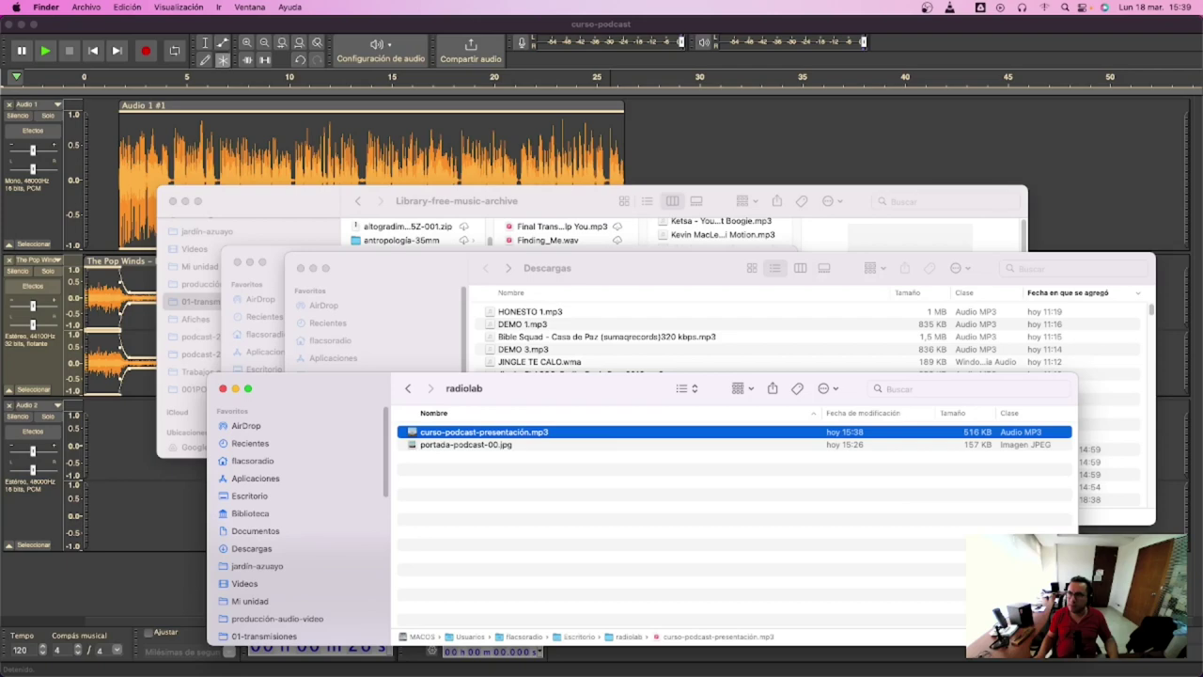
pyautogui.press('super+Tab')
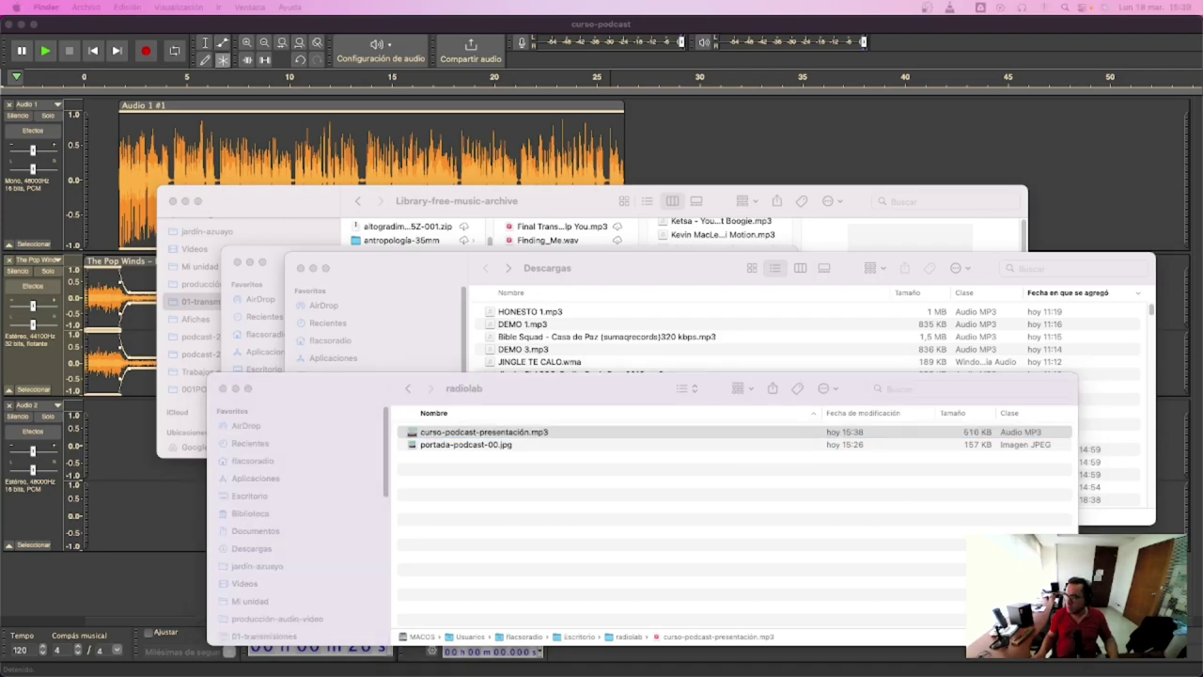